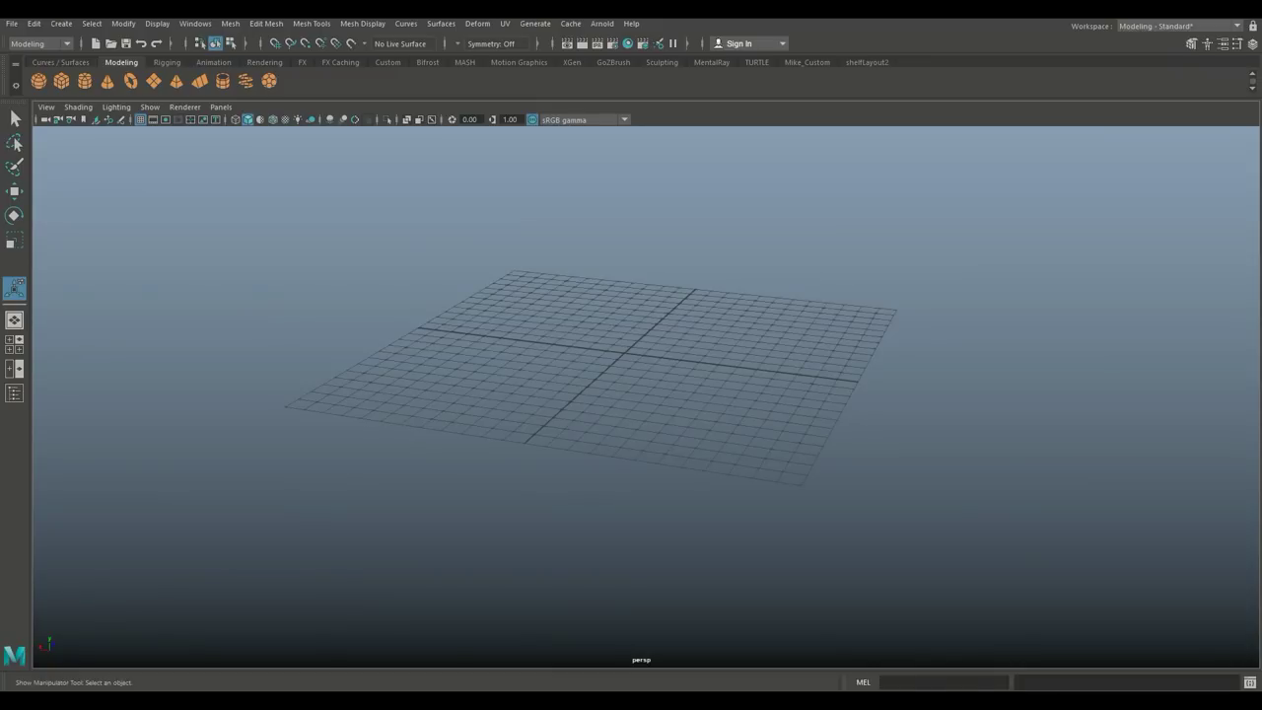
- Create a cube and scale it into a large, flat ground slab
alt+drag(630, 395, 547, 371)
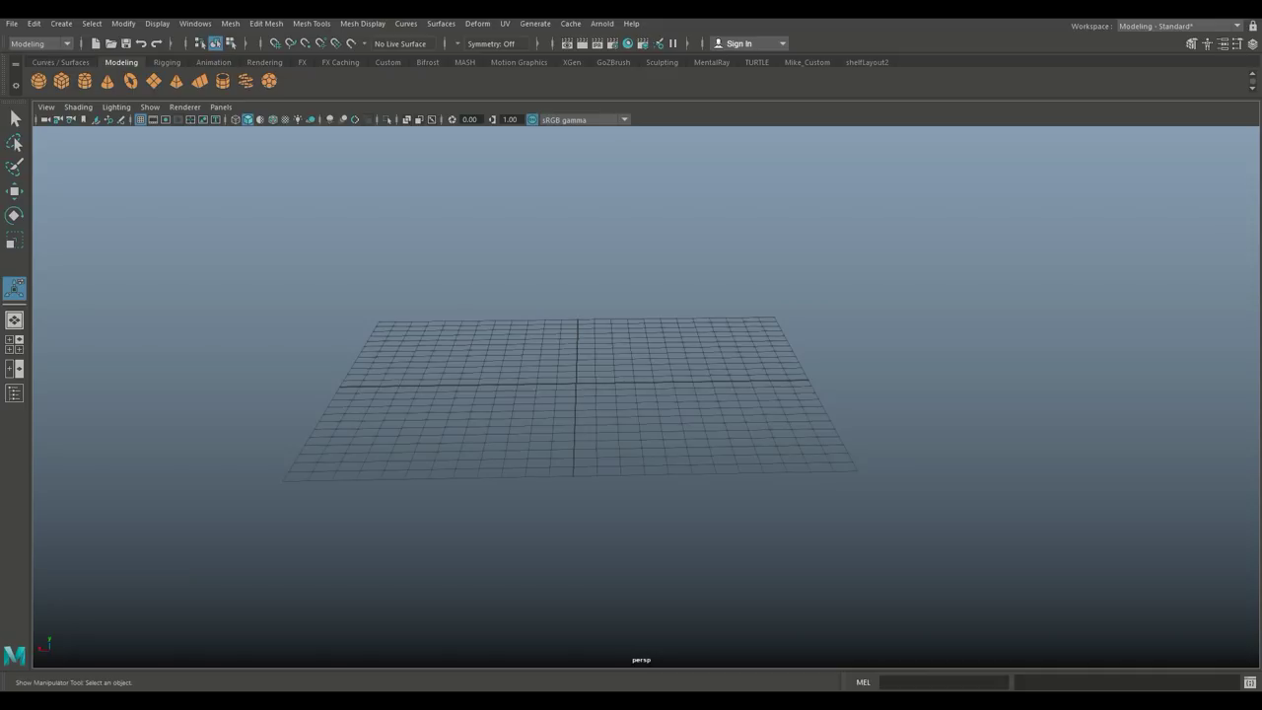
click(575, 383)
key(r)
drag(576, 384, 887, 383)
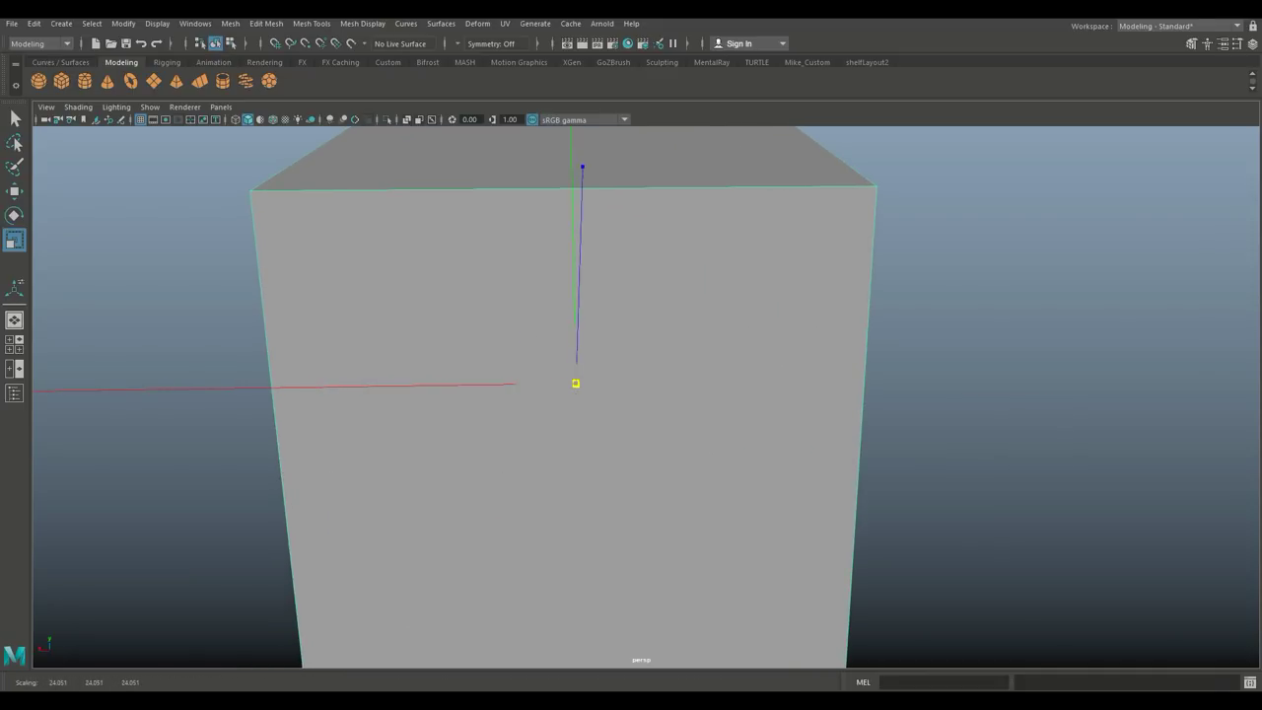
drag(575, 325, 651, 395)
click(887, 591)
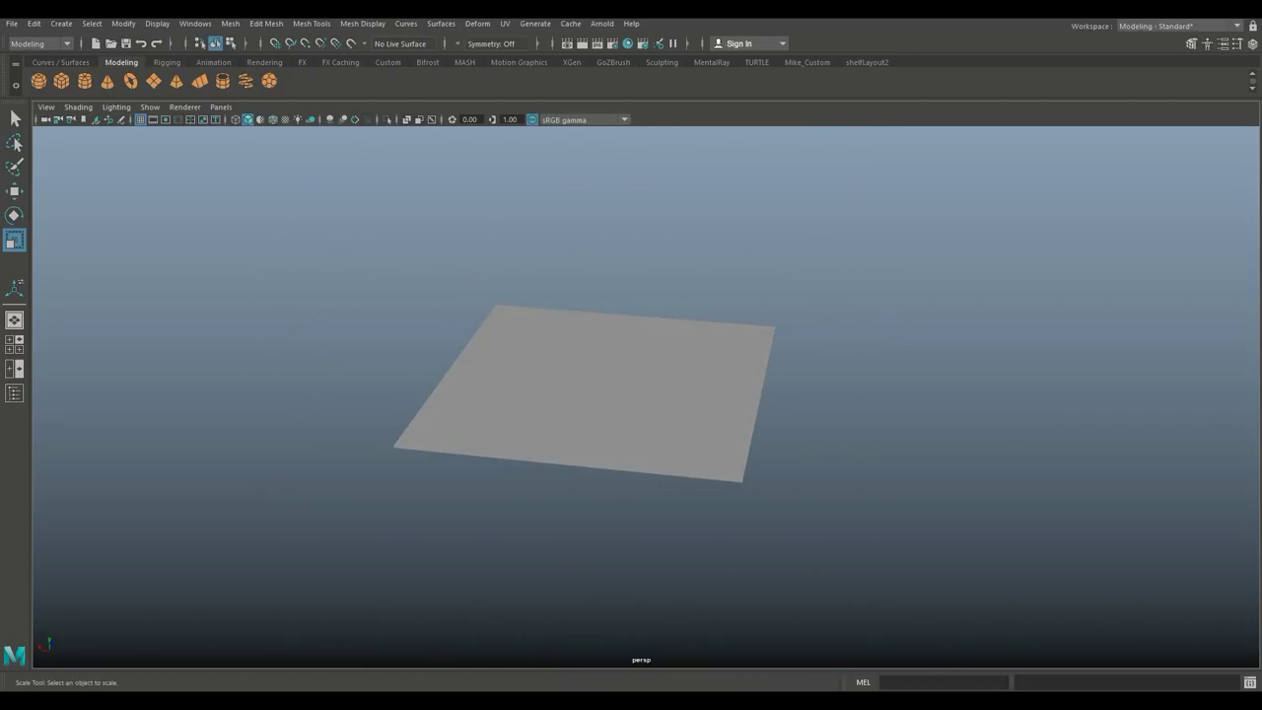
- Add a second cube for the upright panel and maximize the front view
mouse_move(630, 394)
alt+mouse_down()
mouse_move(473, 398)
mouse_move(651, 384)
alt+mouse_up()
click(572, 395)
key(w)
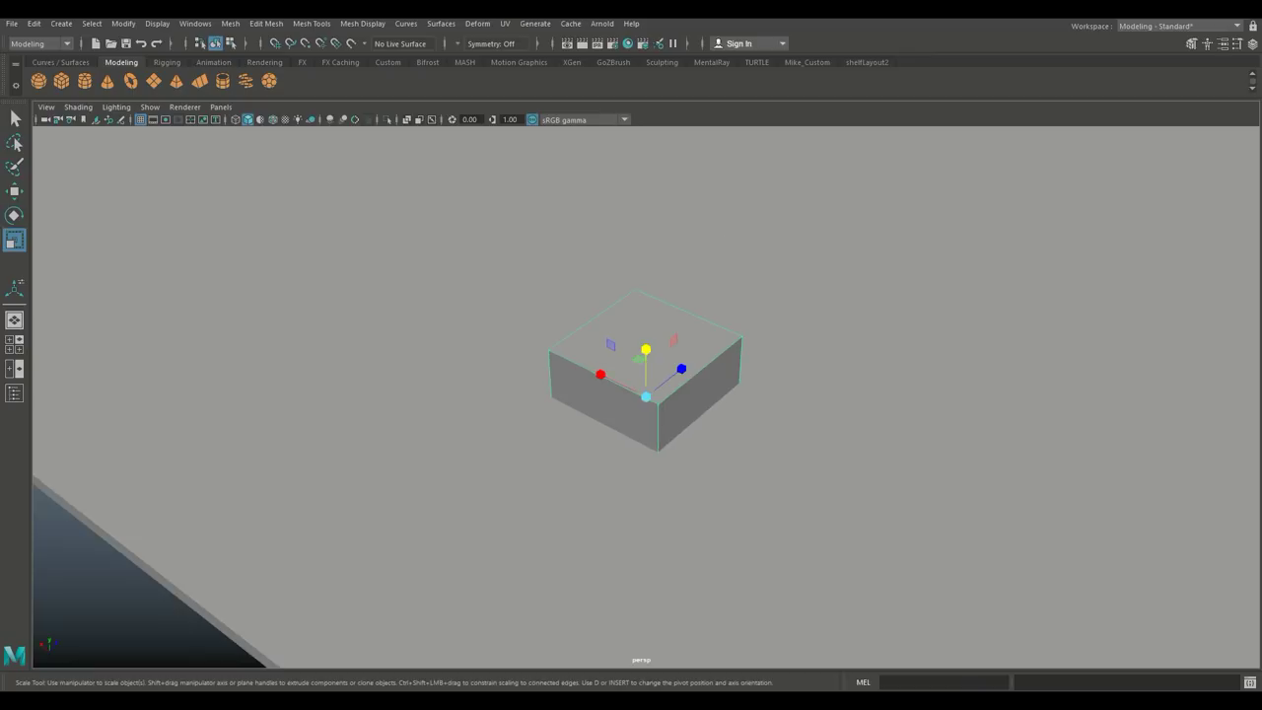
key(ctrl+z)
key(ctrl+z)
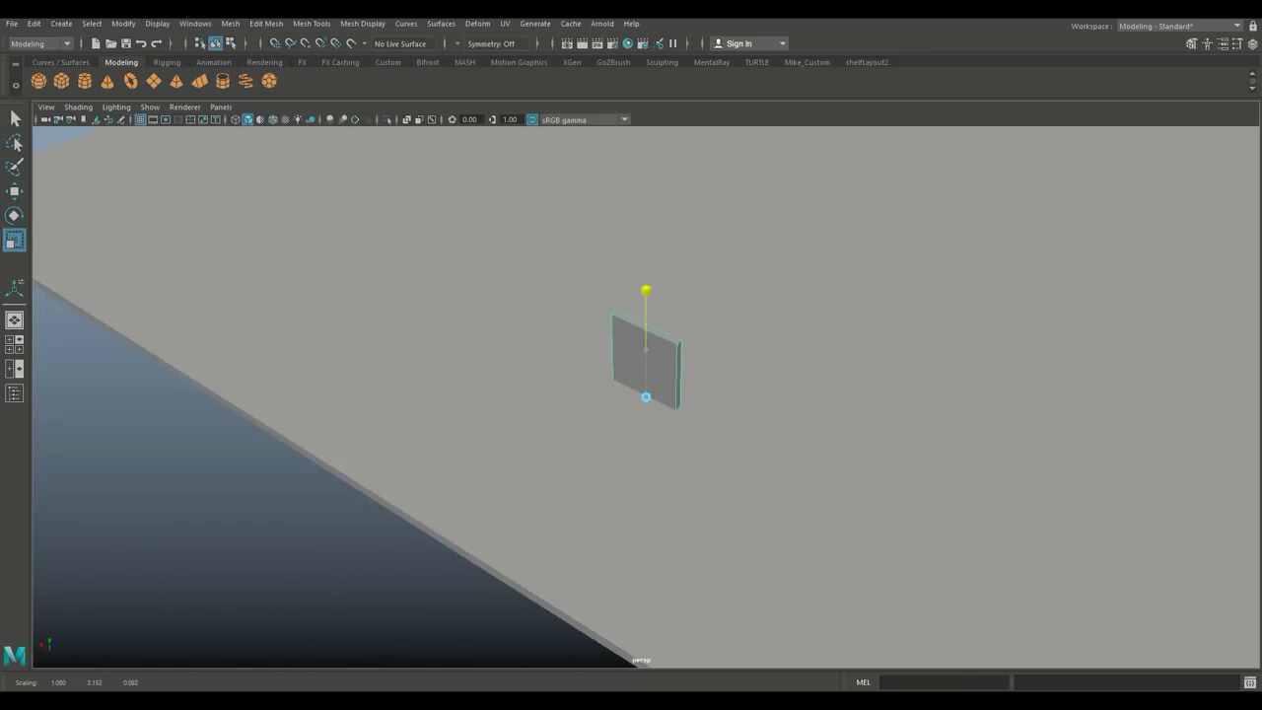
key(ctrl+z)
key(space)
key(space)
- Set the panel on the slab, slant its top-left corner and shift it left
key(w)
drag(646, 335, 646, 242)
scroll(646, 394, down, 1)
alt+middle_drag(646, 296, 640, 404)
drag(641, 367, 641, 365)
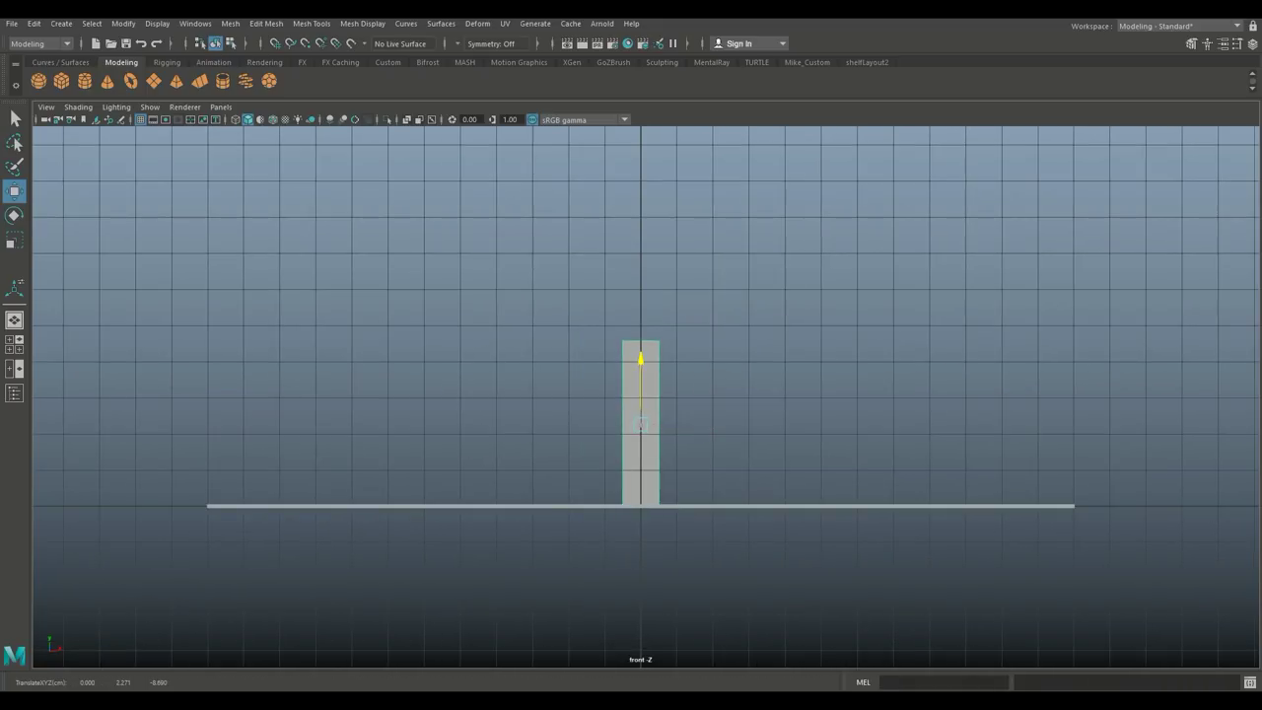
right_drag(646, 340, 653, 271)
click(622, 341)
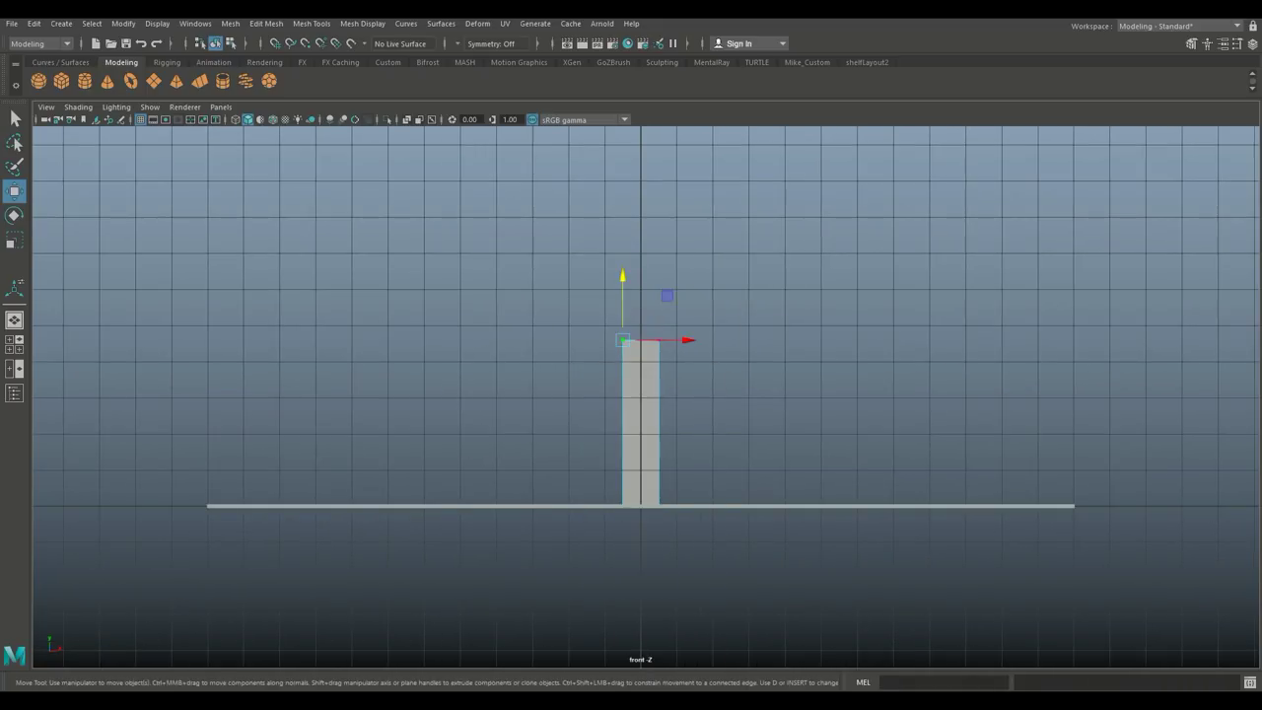
drag(622, 341, 607, 404)
right_drag(631, 305, 690, 314)
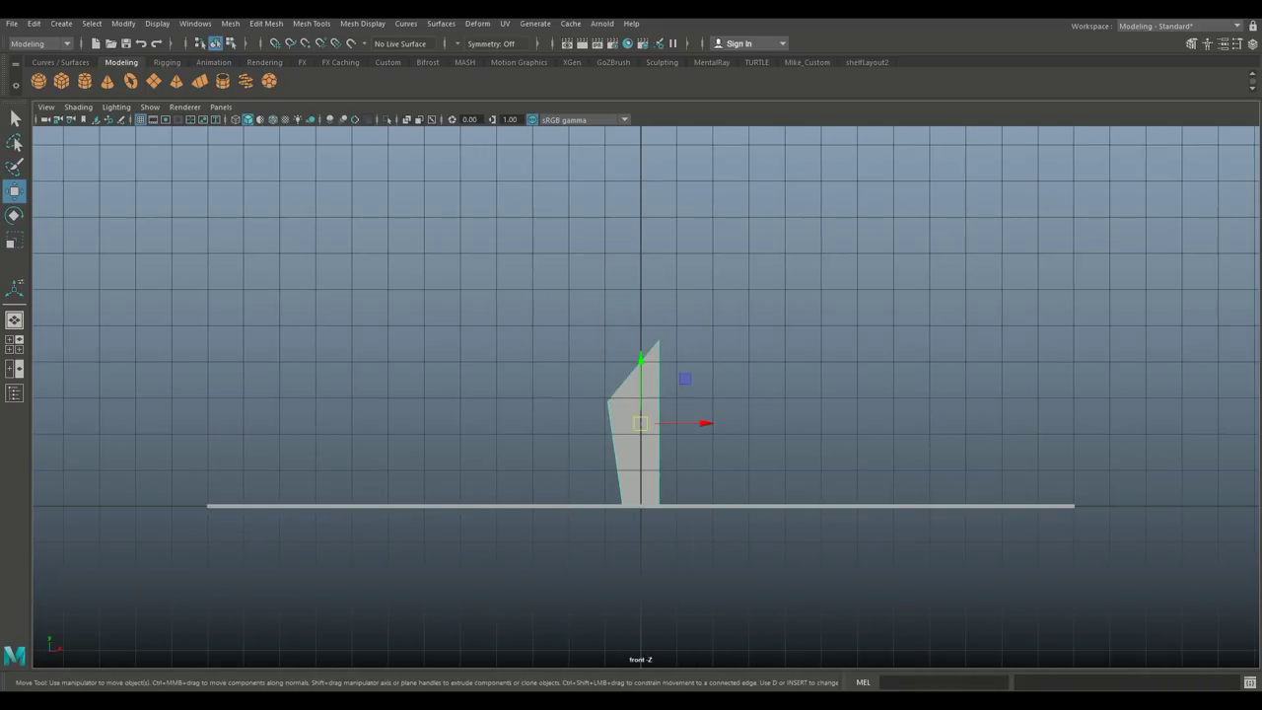
drag(681, 423, 445, 422)
- Lower the slanted piece's top vertex to reshape it
right_drag(403, 305, 340, 304)
click(407, 340)
drag(407, 341, 391, 424)
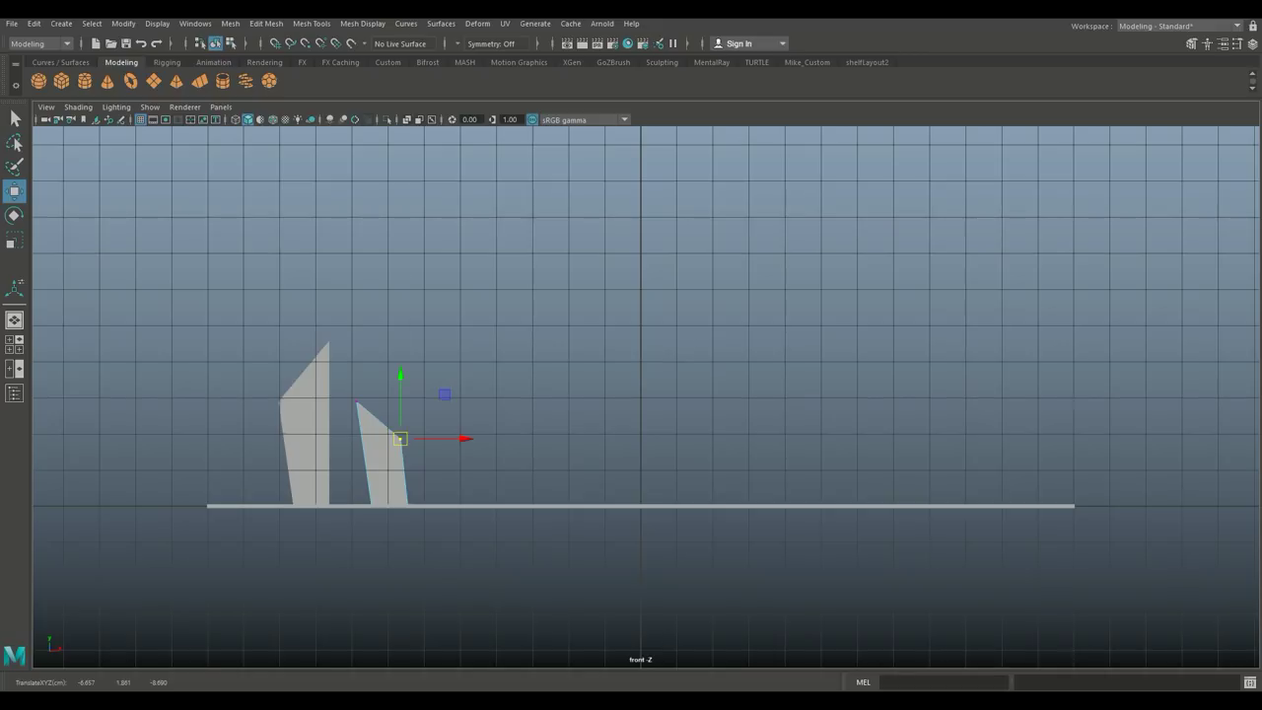
right_drag(369, 305, 304, 326)
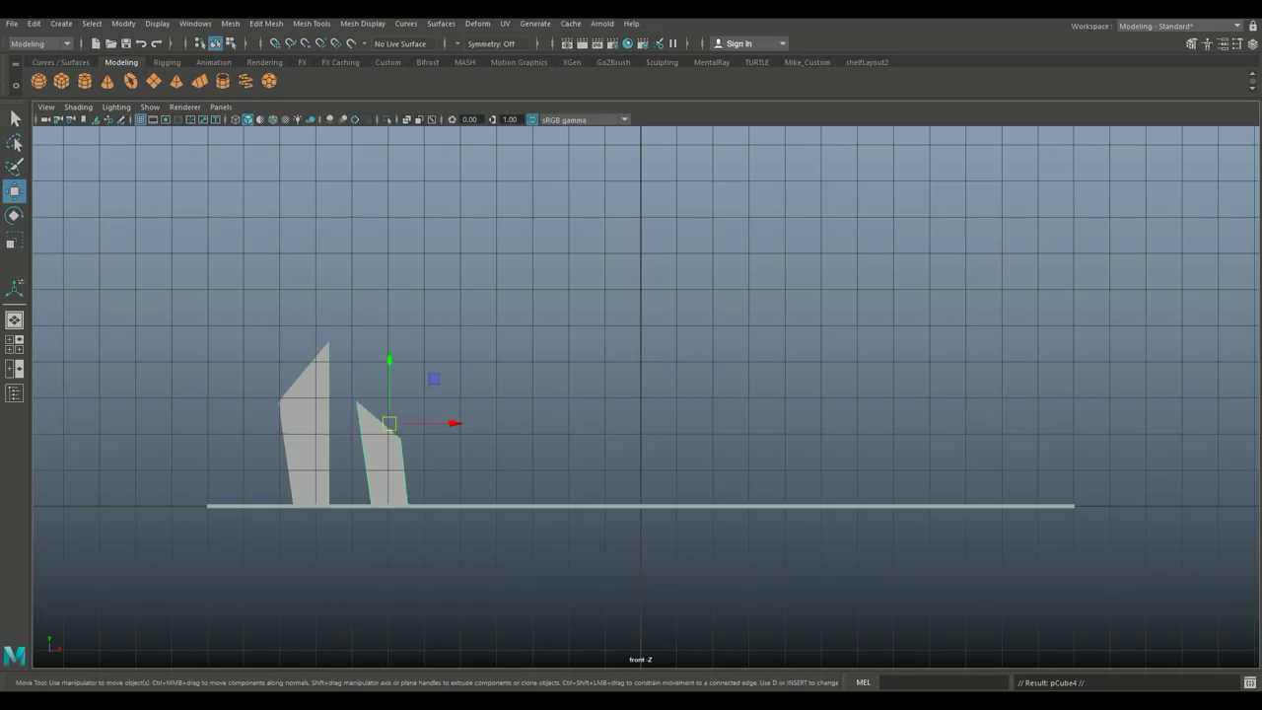
- Duplicate the piece to the right and make the copy taller and narrower
shift+drag(434, 423, 528, 423)
right_drag(470, 305, 413, 307)
click(493, 439)
drag(493, 395, 493, 298)
click(451, 401)
drag(450, 401, 461, 325)
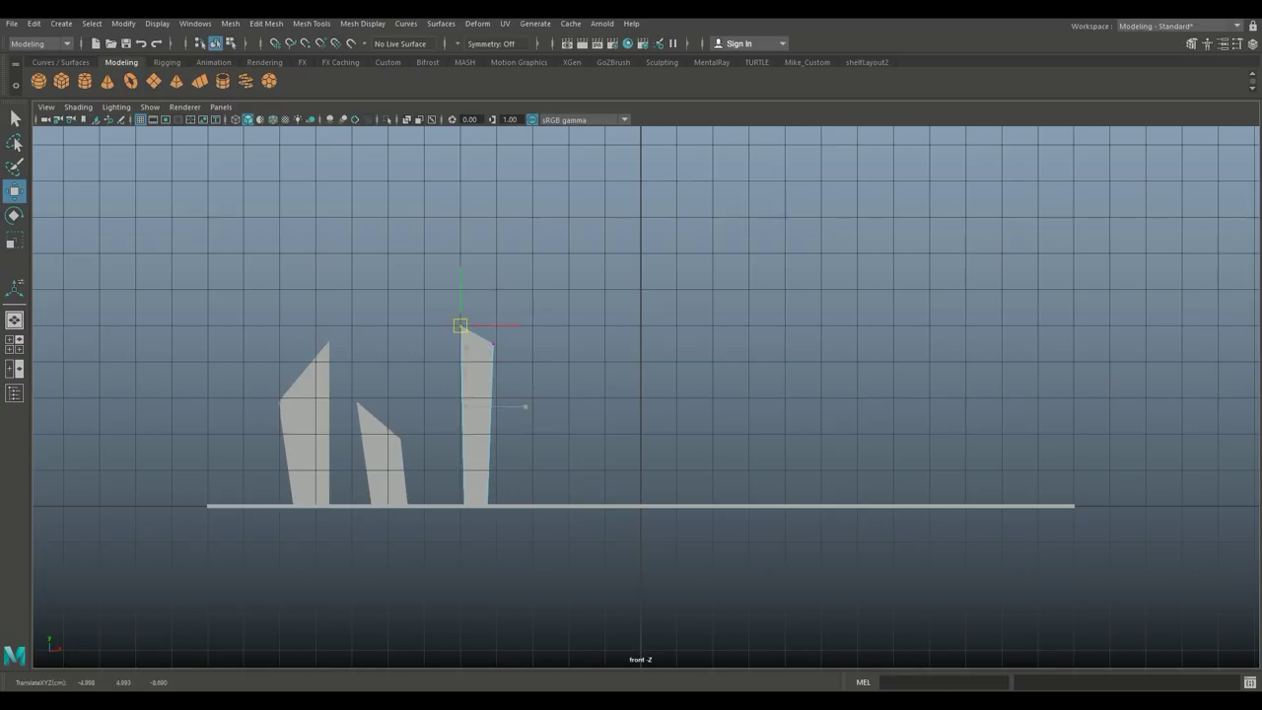
- Duplicate the first piece further right and narrow the copy
click(307, 434)
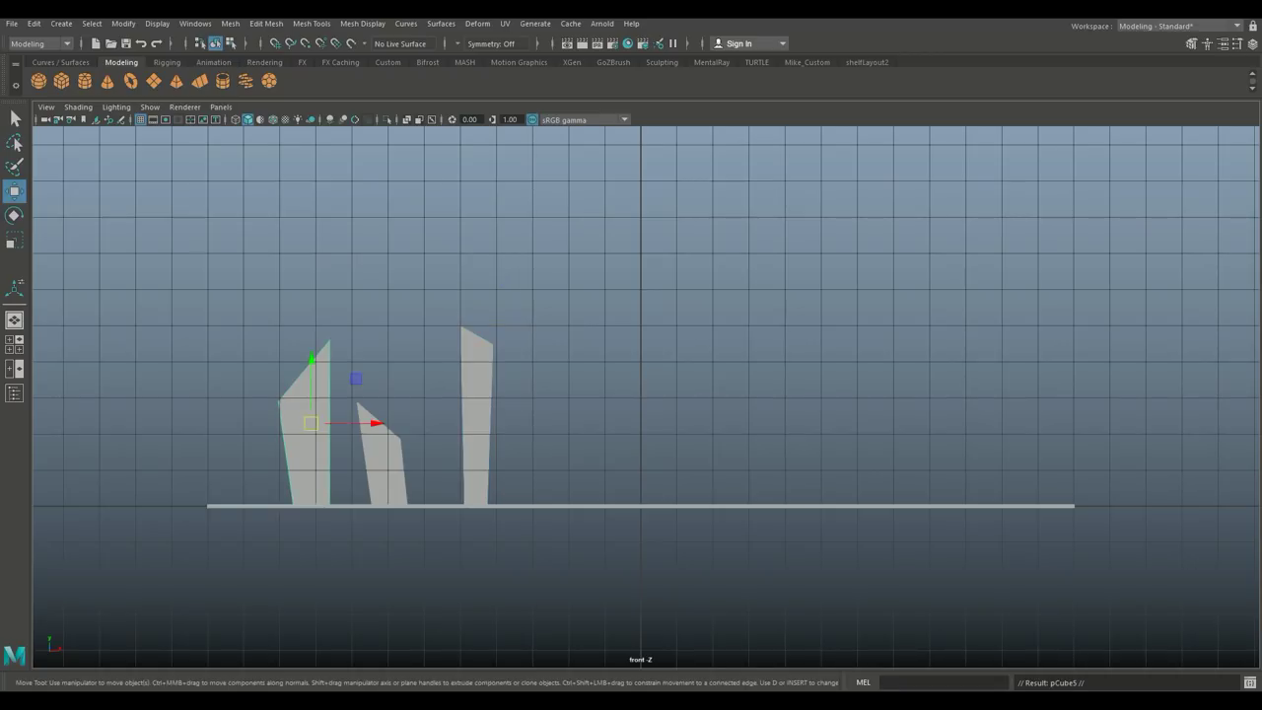
shift+drag(375, 423, 800, 423)
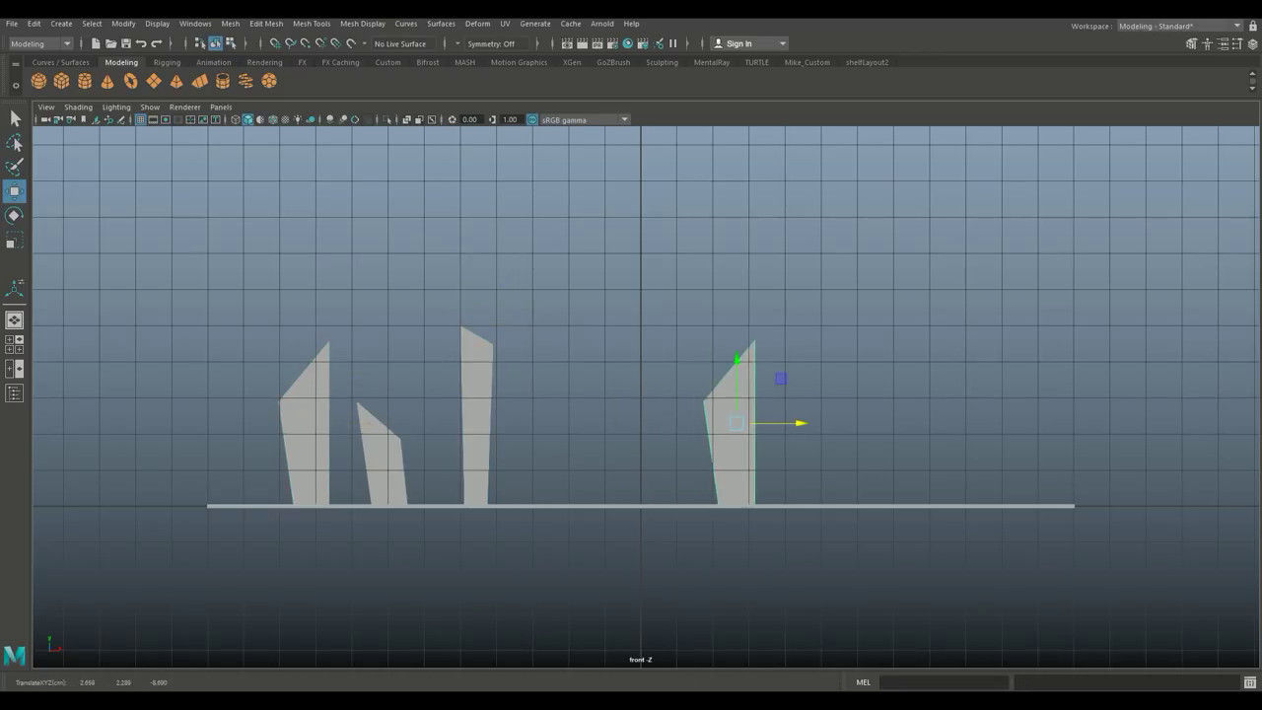
right_drag(704, 313, 648, 305)
click(704, 400)
drag(769, 401, 799, 401)
- Add another copy further right and flatten and narrow its corners
click(308, 433)
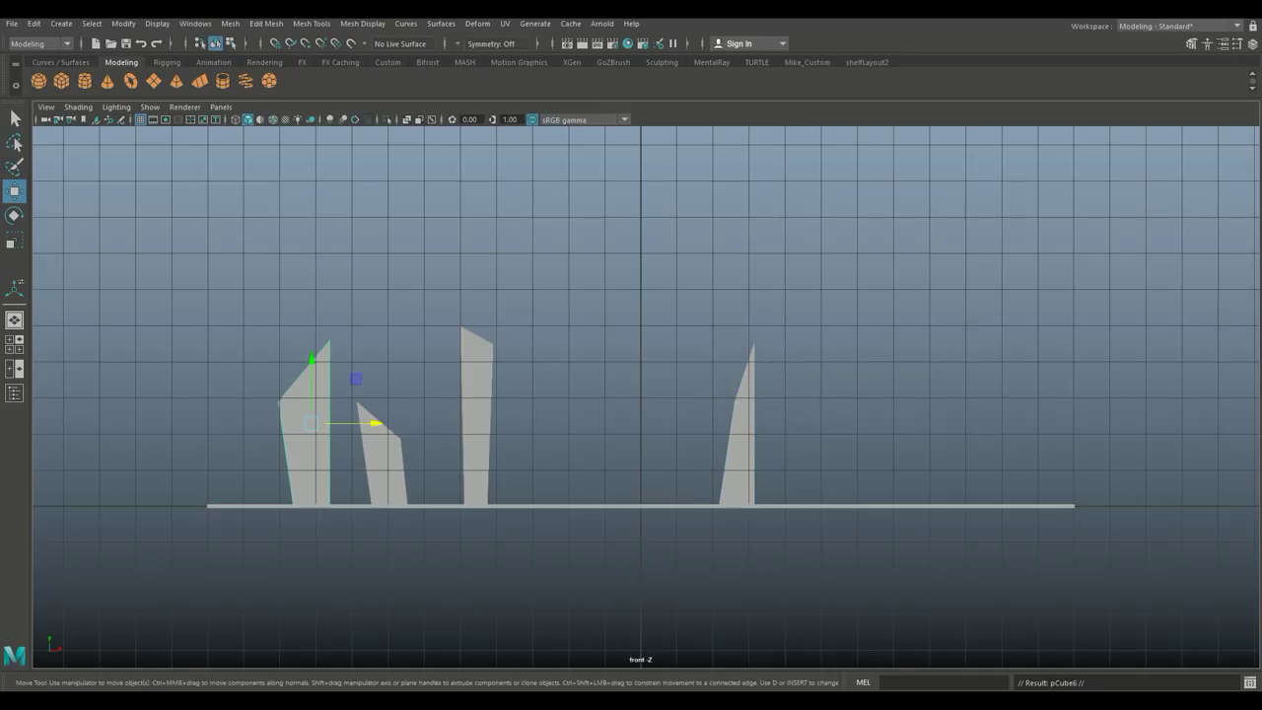
shift+drag(375, 423, 907, 423)
right_drag(860, 341, 809, 324)
click(862, 340)
drag(863, 340, 863, 467)
click(814, 400)
drag(814, 401, 789, 434)
click(864, 464)
drag(864, 464, 862, 407)
click(793, 435)
drag(793, 435, 833, 429)
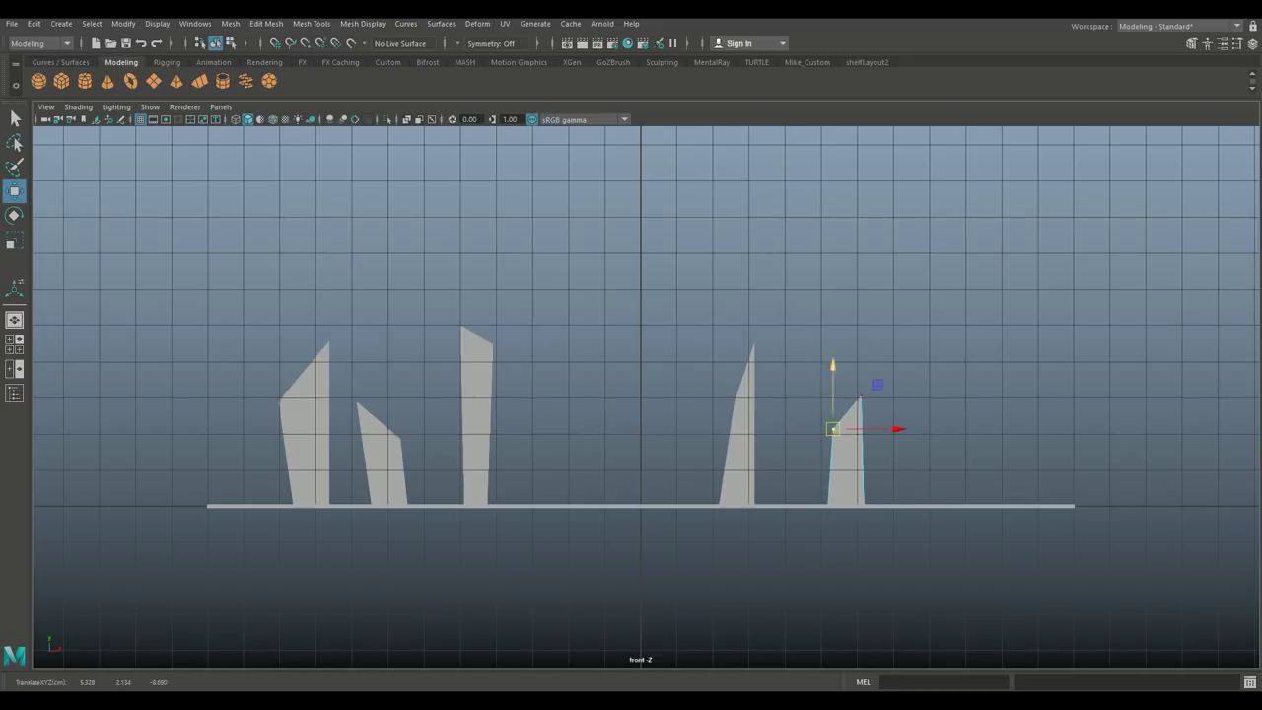
- Place a last copy at the far right, reshape its corners, and open Insert Edge Loop options
click(285, 449)
drag(376, 423, 1015, 422)
click(918, 400)
drag(963, 354, 1005, 453)
click(968, 340)
click(896, 378)
drag(896, 377, 1012, 437)
click(1005, 454)
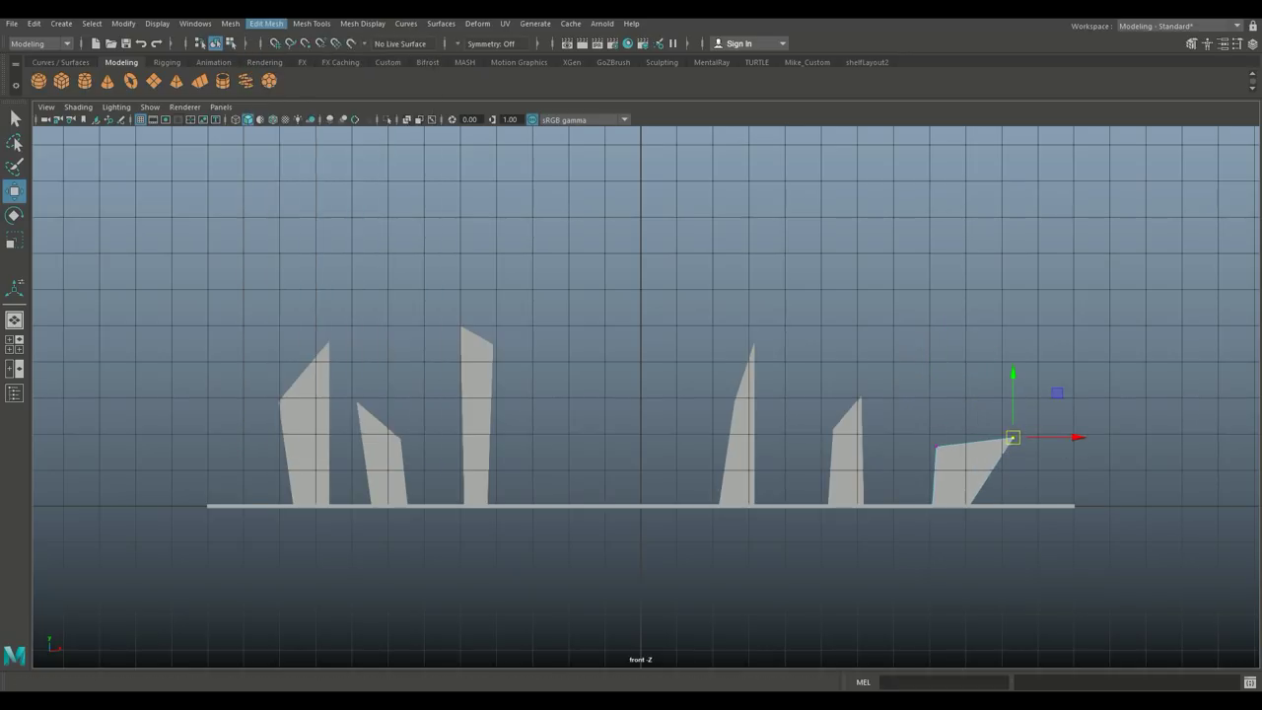
click(311, 22)
click(435, 122)
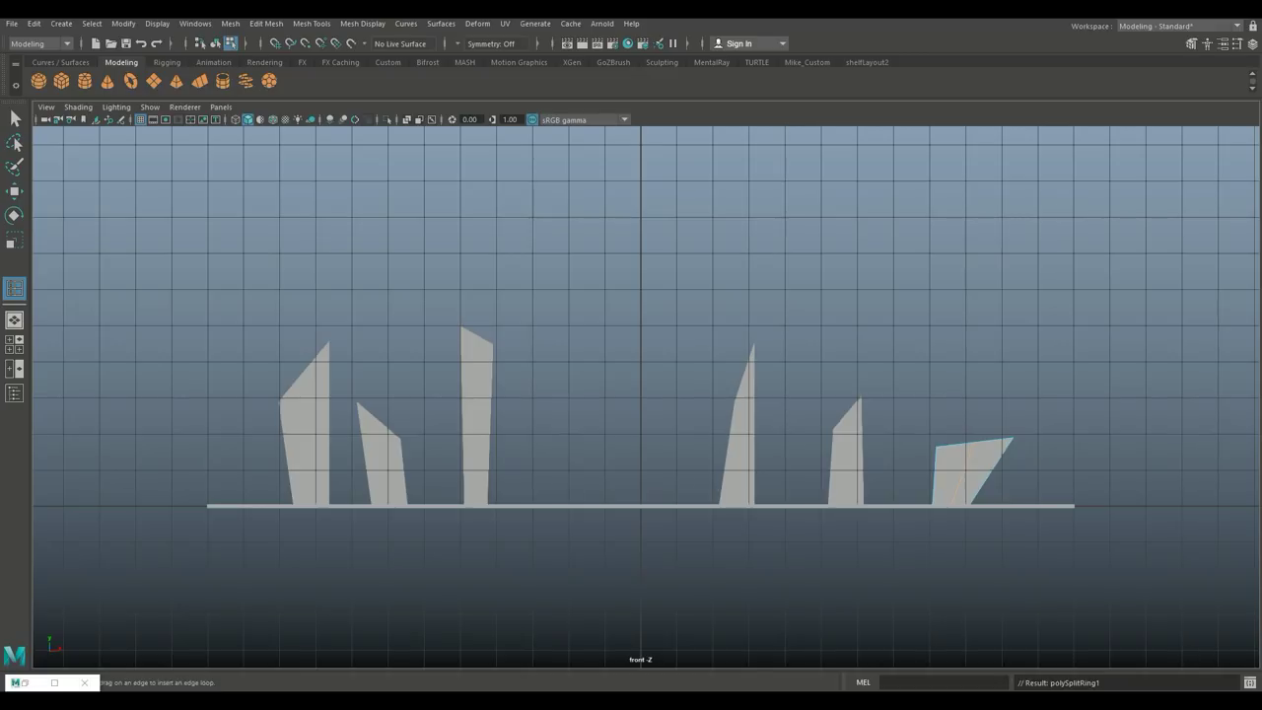
- Adjust corner vertices on the right and left wall pieces
key(q)
right_drag(972, 305, 914, 307)
key(w)
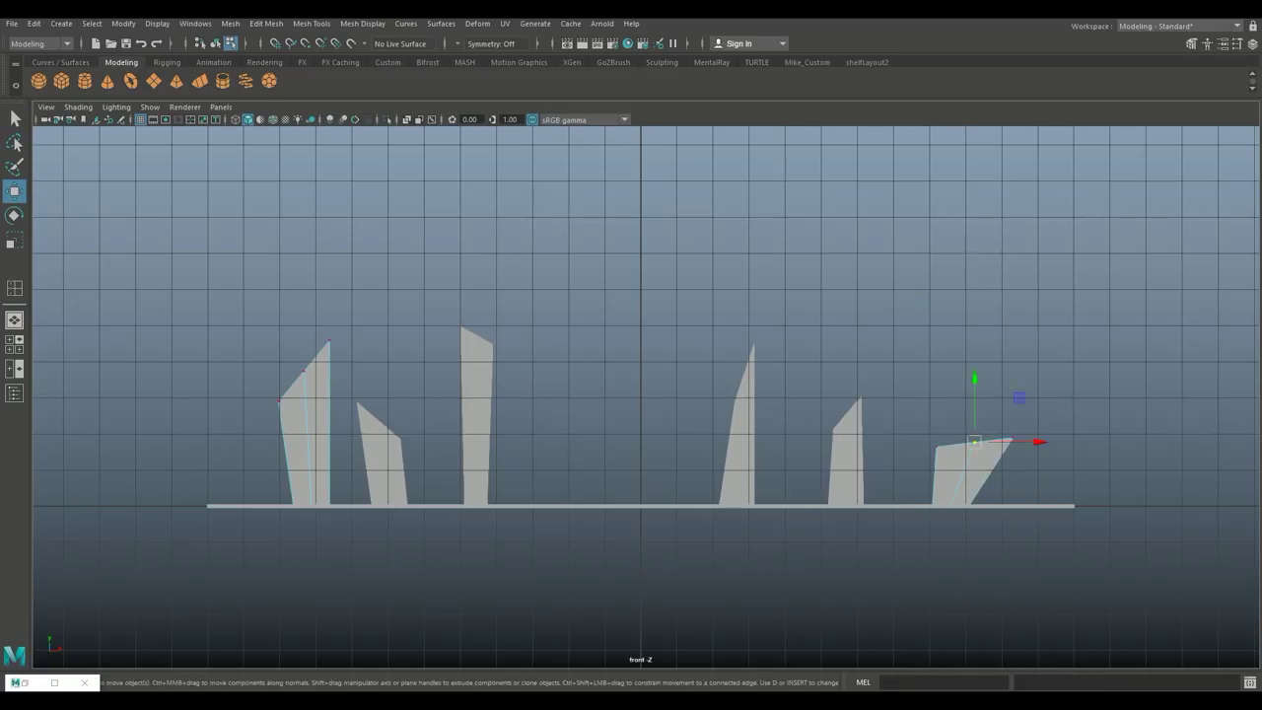
drag(973, 443, 963, 411)
click(304, 369)
drag(304, 369, 304, 388)
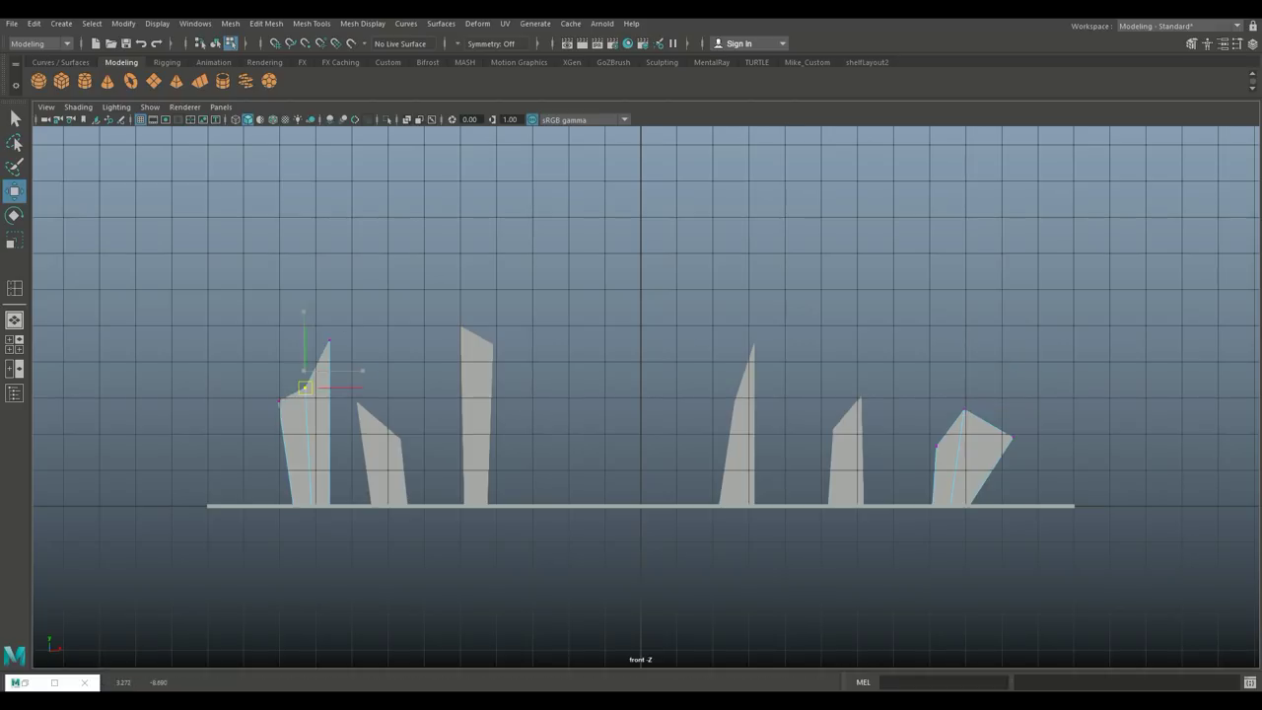
- In perspective view, select the three right-hand pieces and scale their depth
key(space)
key(space)
alt+drag(631, 395, 719, 492)
right_drag(755, 292, 817, 276)
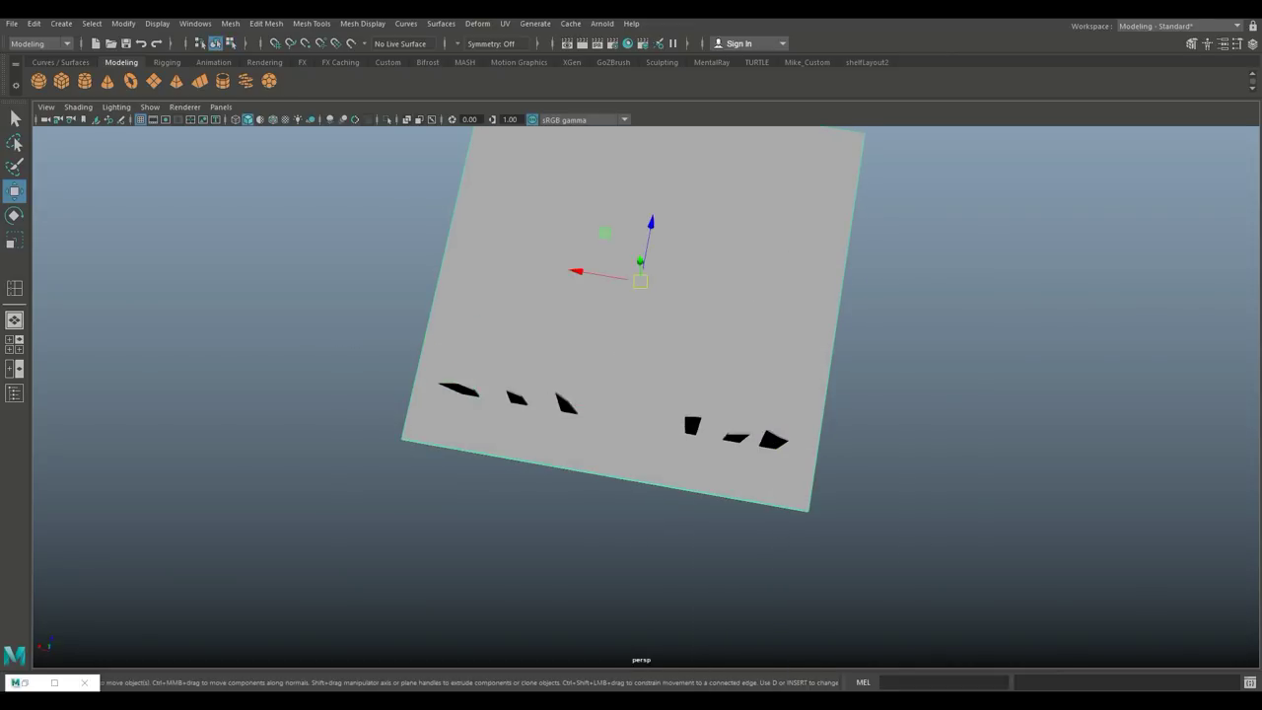
drag(670, 399, 809, 458)
scroll(739, 424, up, 3)
key(r)
alt+drag(631, 345, 542, 399)
- Lower the second and fourth pieces onto the slab, then add a new cube
click(533, 409)
key(w)
drag(535, 351, 534, 363)
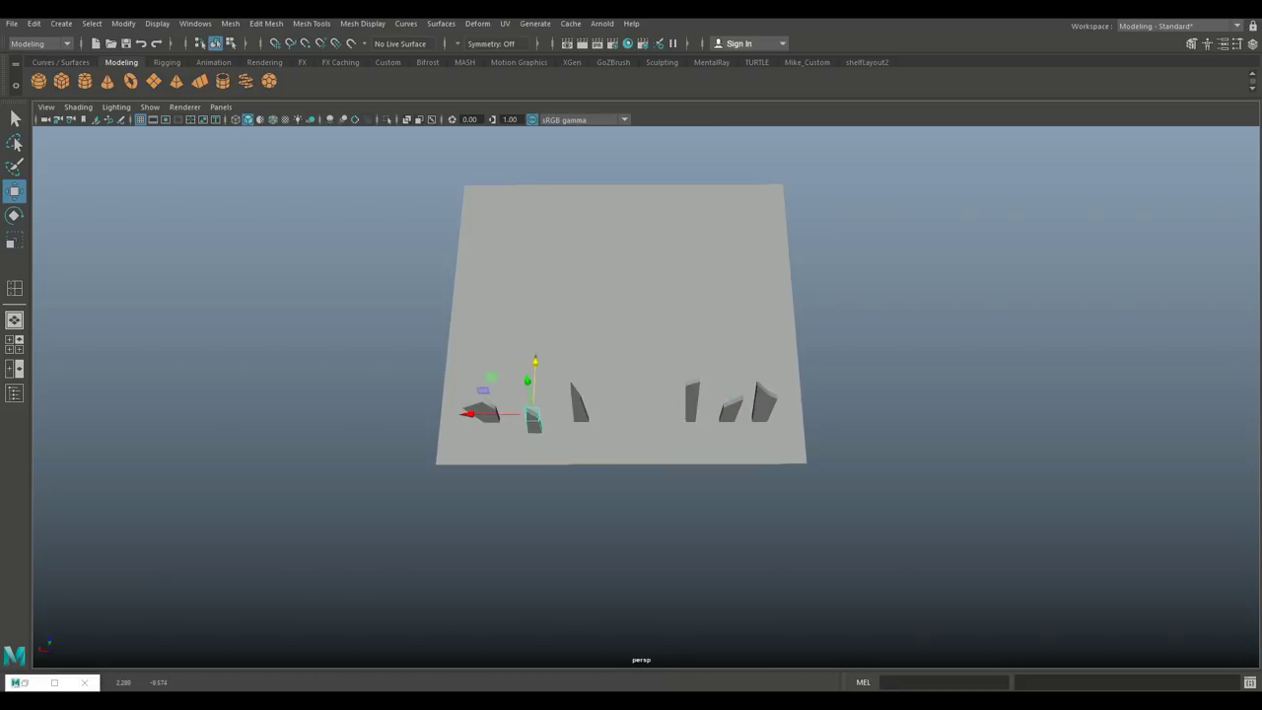
click(763, 406)
click(691, 402)
drag(690, 367, 630, 394)
scroll(631, 395, up, 3)
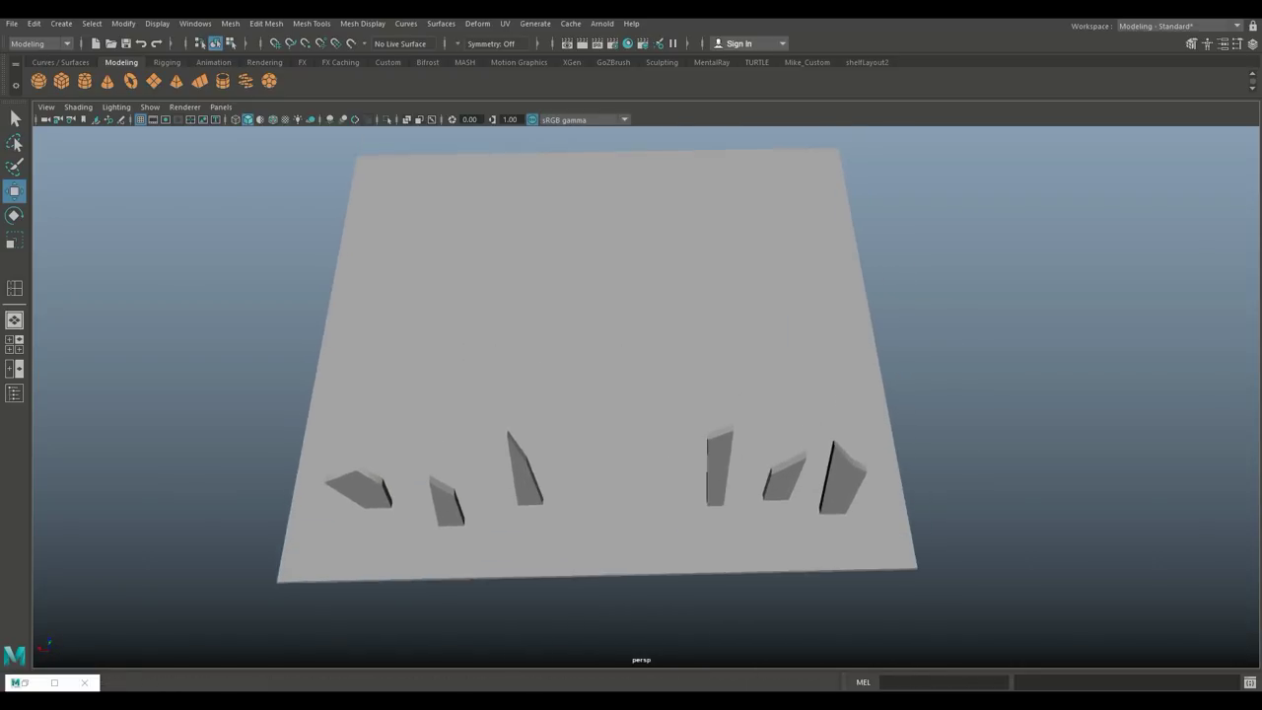
scroll(631, 394, down, 3)
scroll(631, 394, up, 1)
click(61, 80)
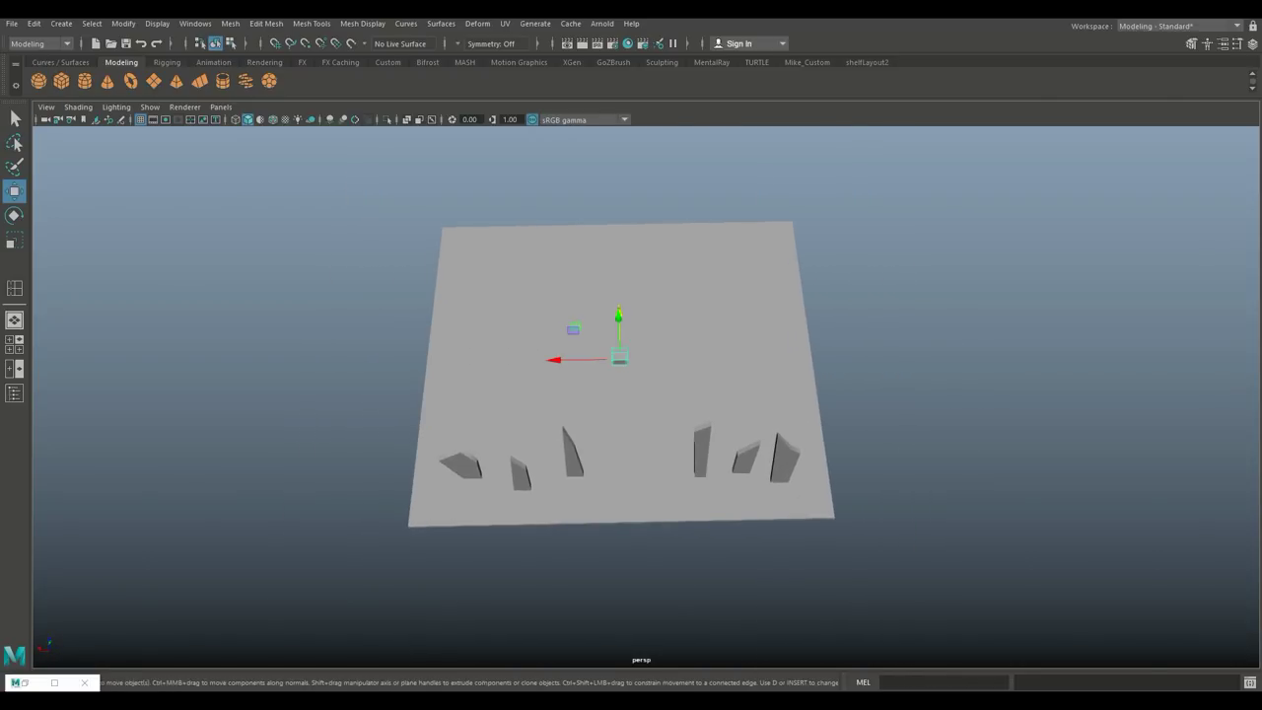
- Scale the new cube into a large box, widen it along X, and orbit to check it
key(r)
drag(619, 358, 730, 359)
drag(560, 359, 544, 360)
key(w)
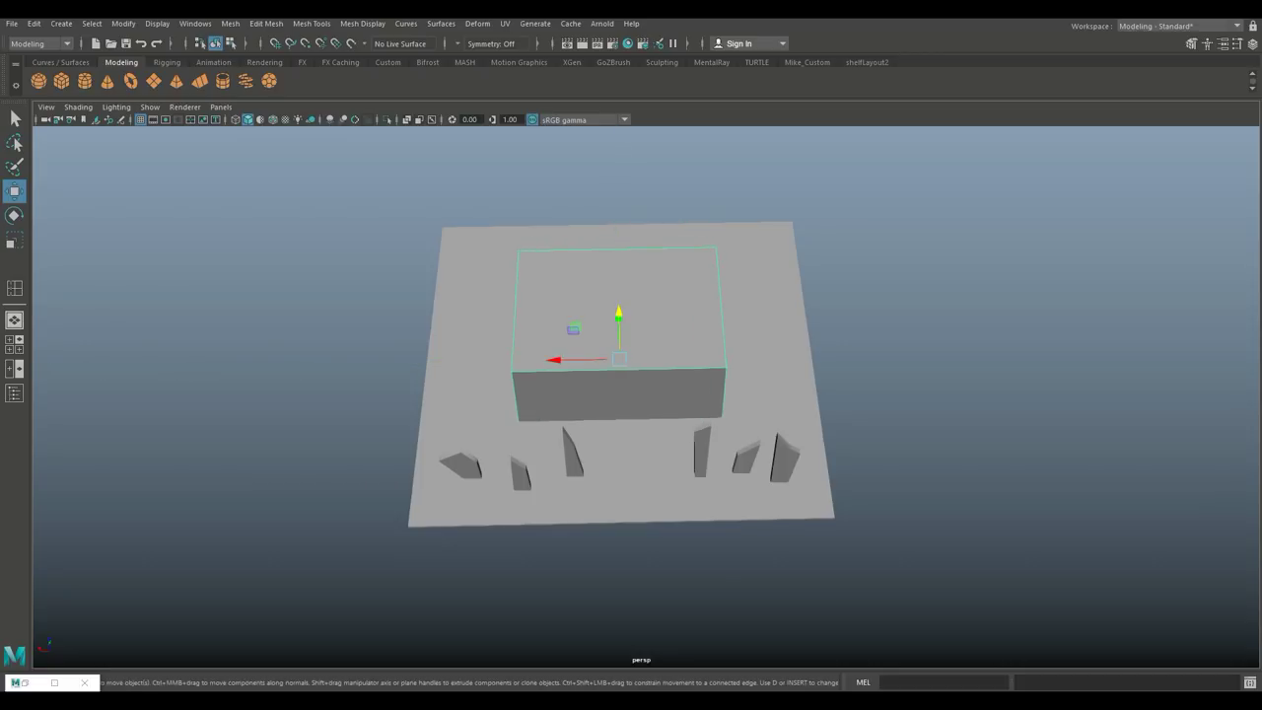
alt+drag(631, 444, 730, 434)
alt+drag(631, 394, 778, 384)
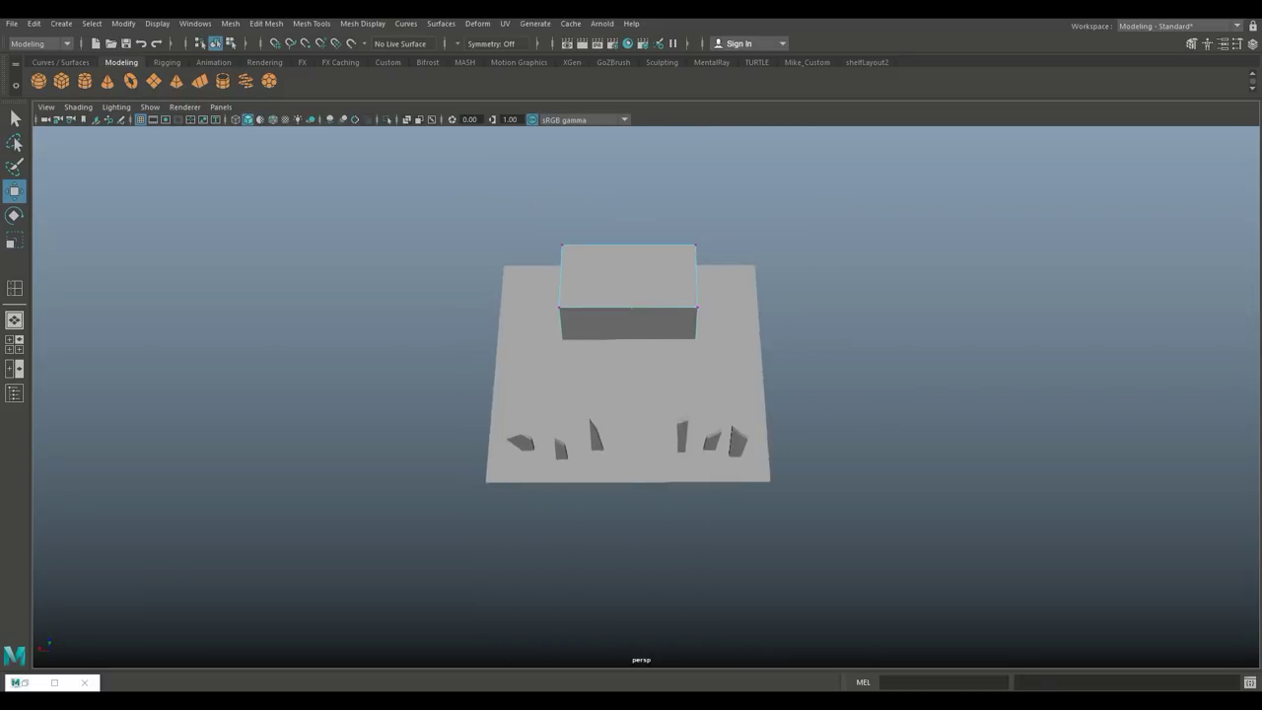
scroll(606, 394, up, 5)
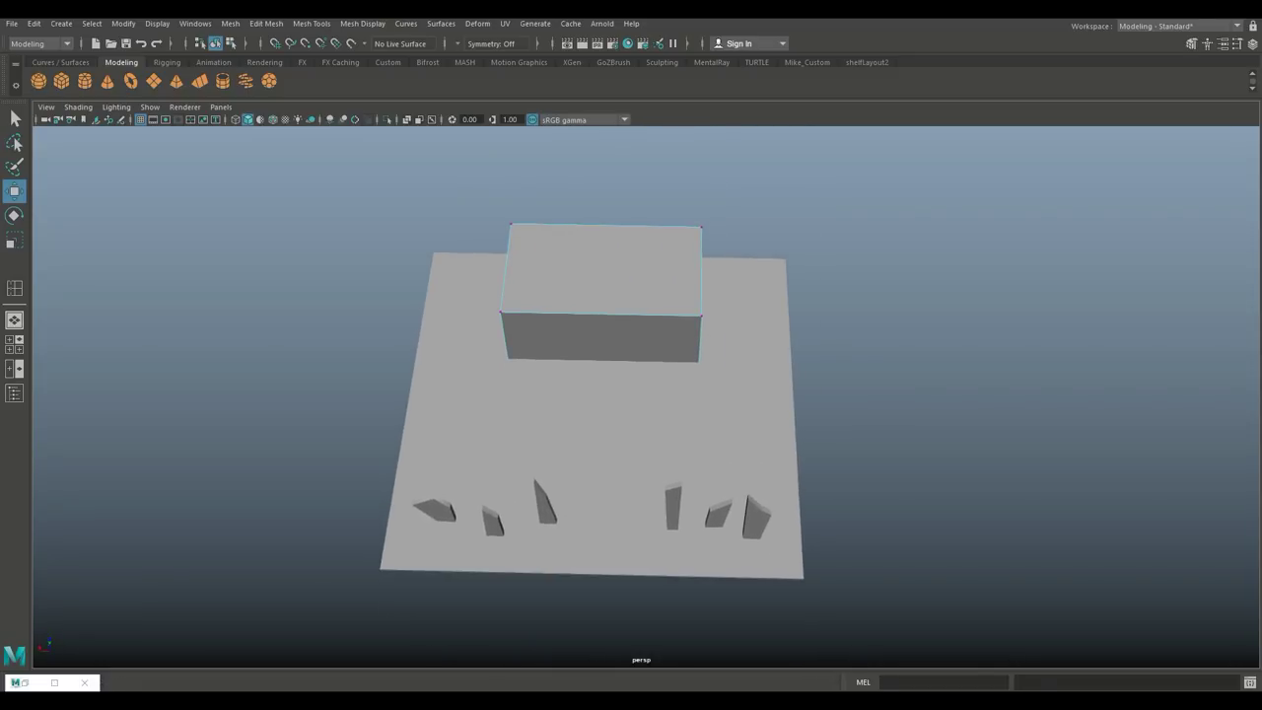
- Scale the new block flat and thin into a plate
key(r)
mouse_move(541, 399)
mouse_down()
mouse_move(474, 398)
mouse_move(541, 399)
mouse_up()
alt+drag(631, 394, 710, 335)
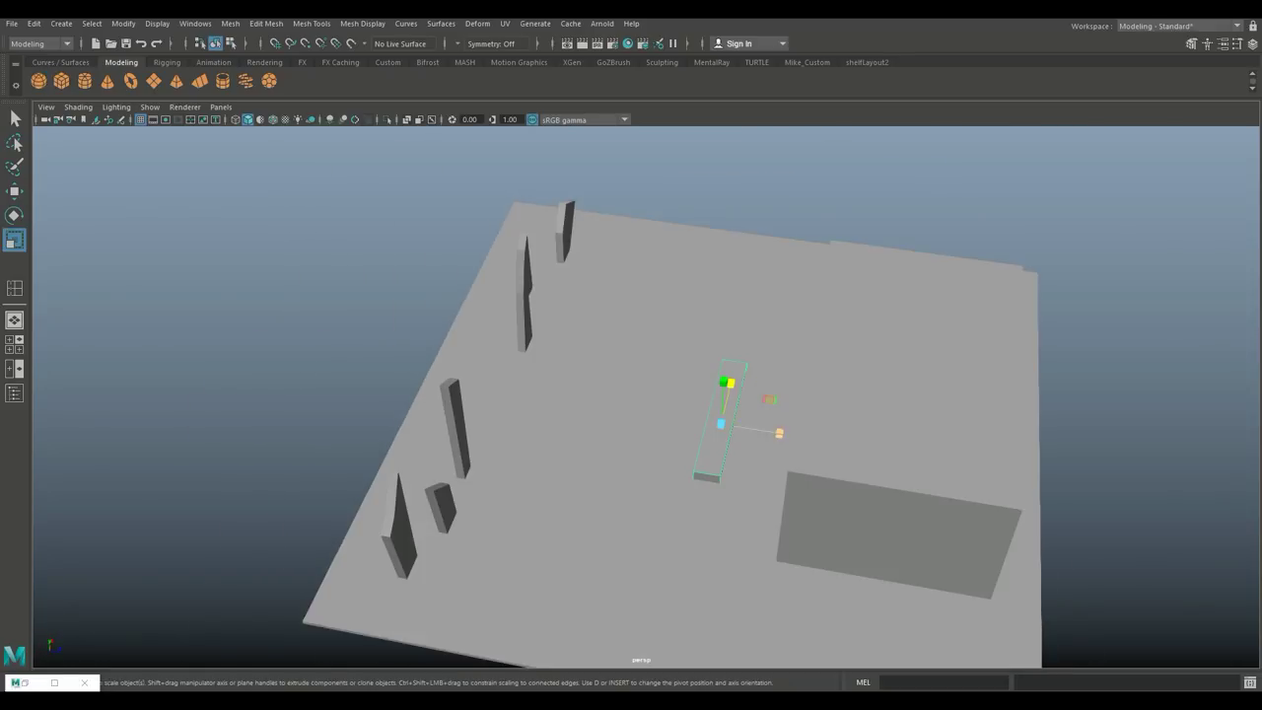
alt+drag(710, 395, 690, 326)
drag(703, 427, 704, 456)
alt+drag(690, 394, 661, 513)
drag(603, 354, 650, 463)
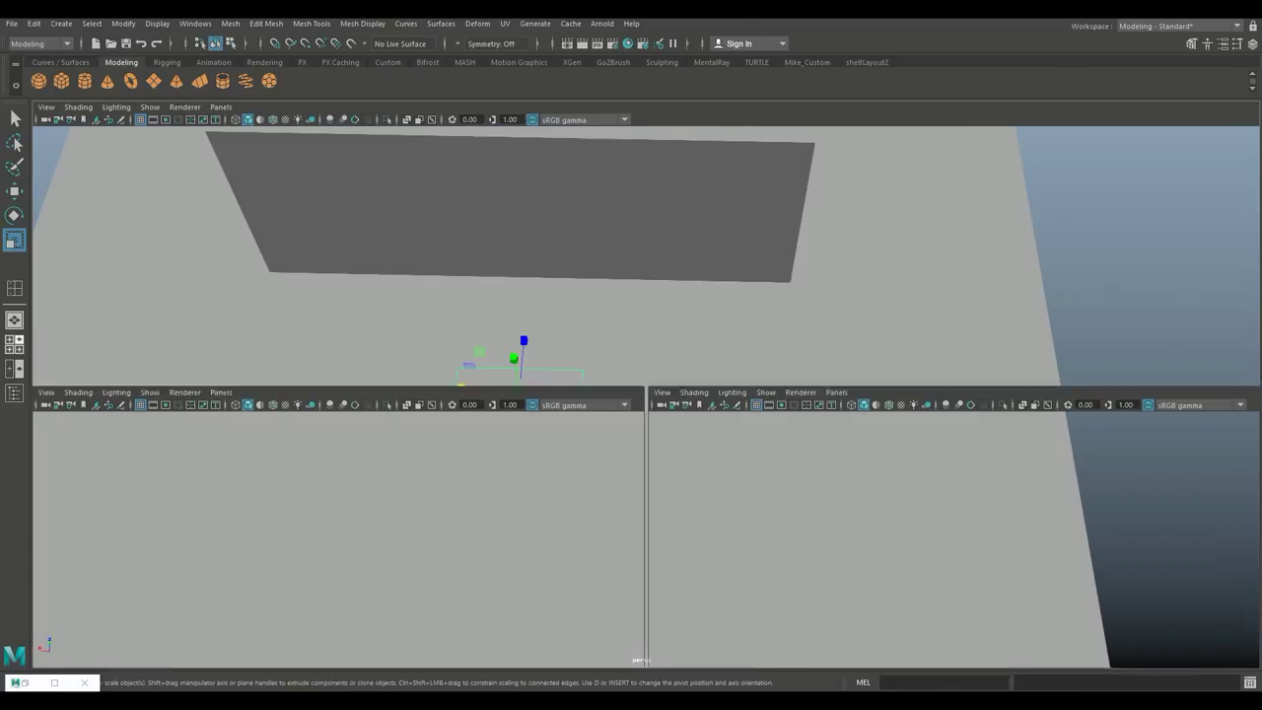
- In the top view, move the flat plate upward
key(space)
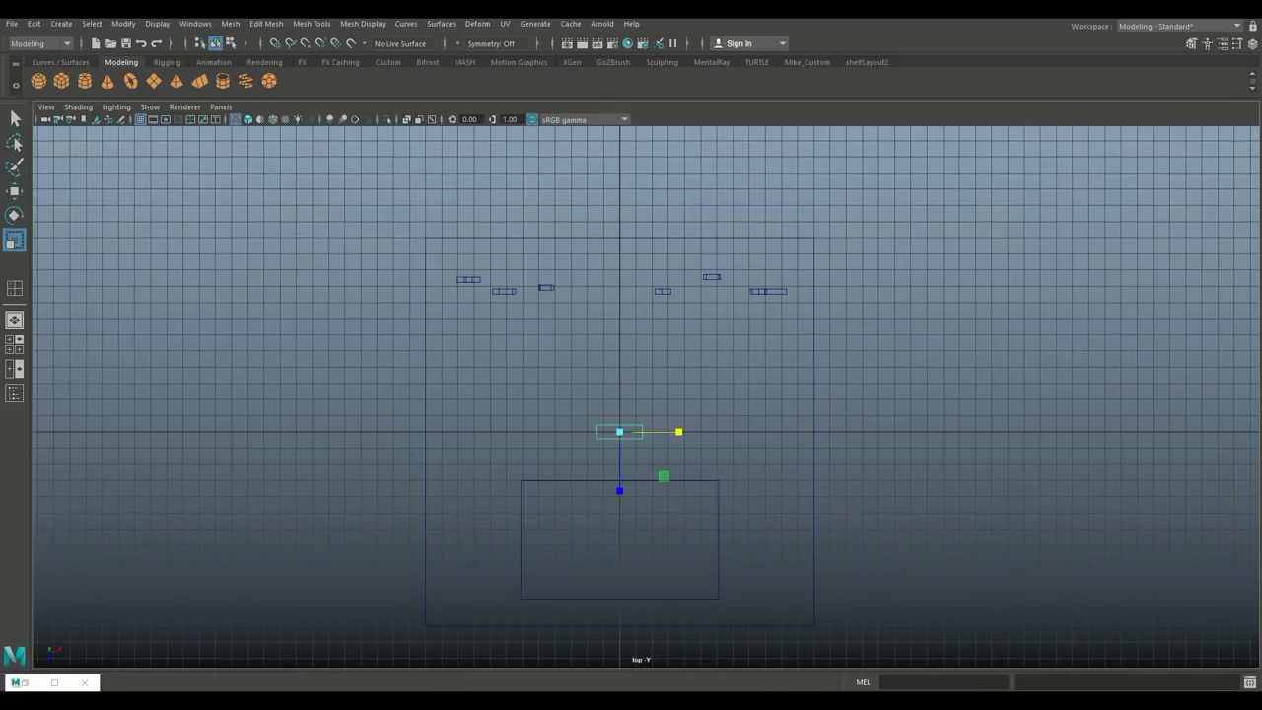
key(w)
drag(619, 473, 620, 361)
scroll(646, 395, up, 2)
- Move the plate's corner vertices to skew its outline
right_click(569, 308)
click(569, 271)
scroll(569, 394, up, 3)
drag(594, 410, 597, 401)
click(400, 449)
right_click(516, 305)
click(582, 288)
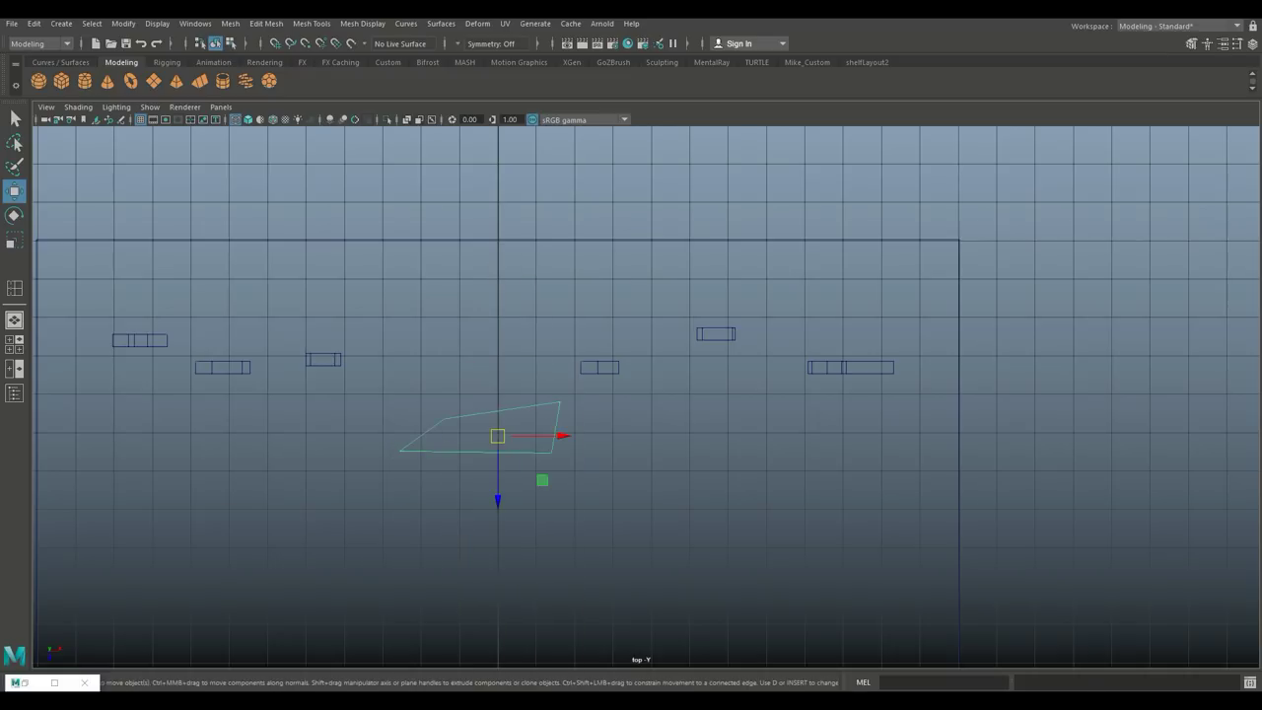
- Shift-drag a copy of the plate below and rotate it slightly
shift+drag(498, 488, 498, 568)
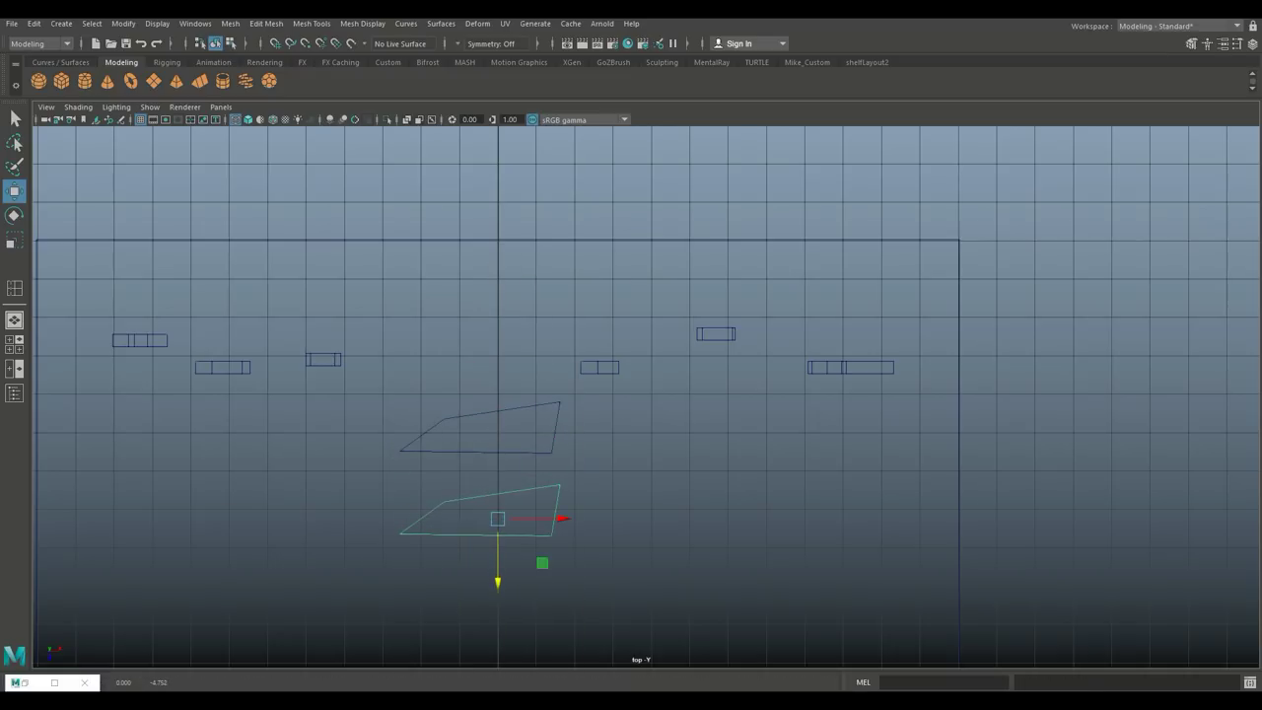
key(e)
mouse_move(558, 495)
mouse_down()
mouse_move(552, 484)
mouse_move(562, 495)
mouse_up()
right_drag(402, 306, 399, 513)
- Snap the copy's pivot to a corner and reposition its corner points
click(448, 491)
key(w)
drag(448, 490, 530, 501)
click(563, 498)
click(404, 515)
drag(456, 569, 457, 571)
scroll(646, 394, down, 2)
alt+middle_drag(631, 493, 656, 329)
key(F8)
- Nudge the upper quad's top-left and bottom-right vertices to skew it
click(591, 375)
drag(607, 254, 547, 477)
right_click(530, 308)
click(464, 304)
click(503, 386)
click(591, 427)
drag(591, 427, 578, 431)
- Insert a middle edge loop in the quad and pull its top-right vertex up
click(311, 23)
click(325, 123)
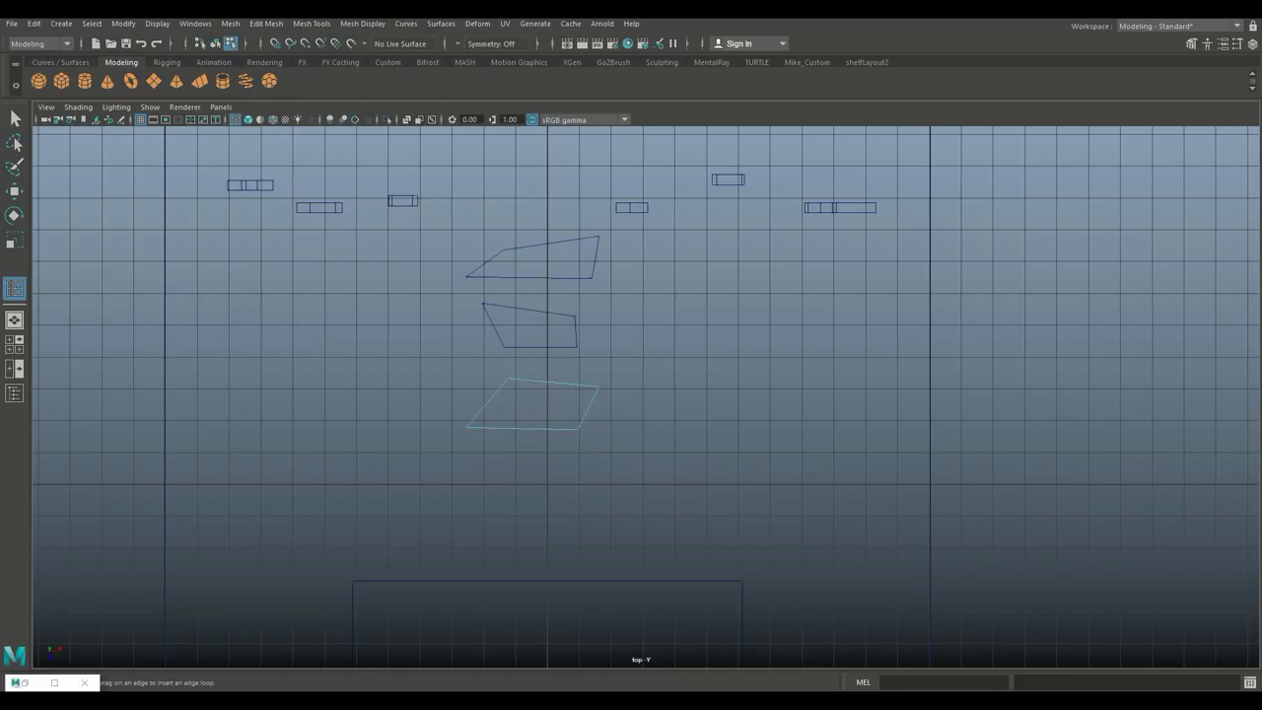
key(q)
right_drag(523, 307, 456, 305)
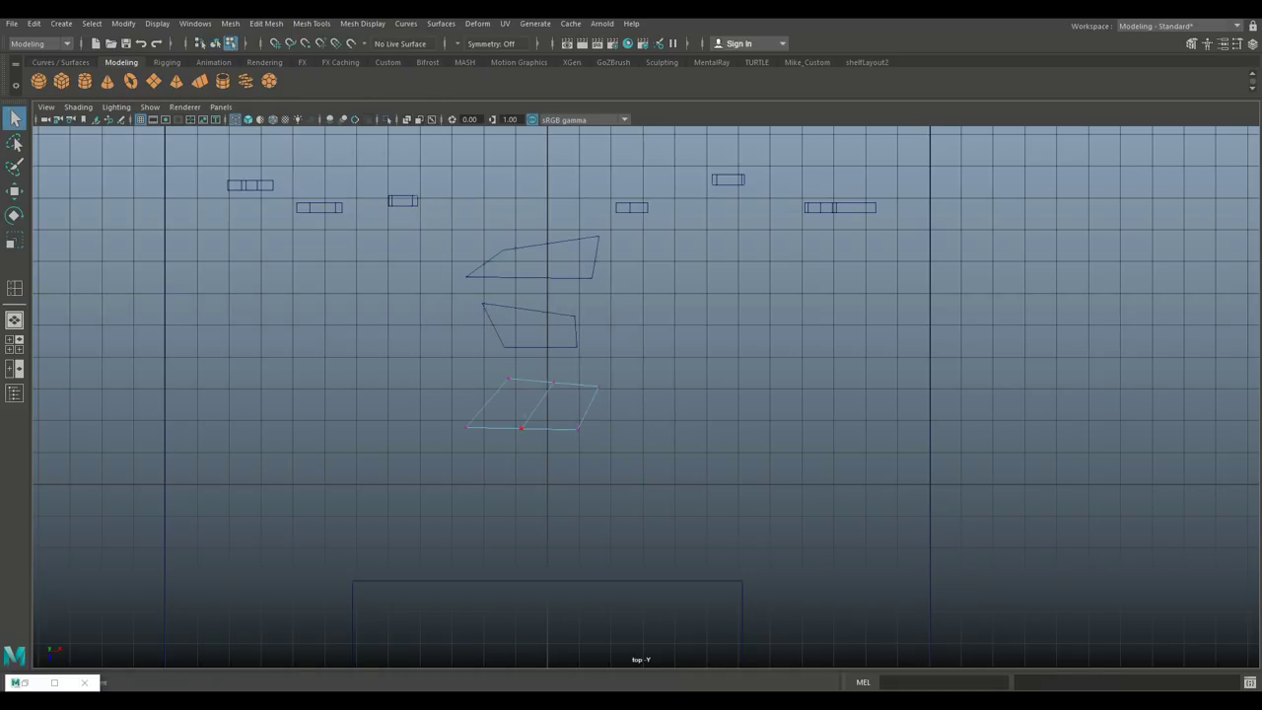
key(w)
drag(521, 428, 530, 421)
click(596, 386)
drag(596, 387, 599, 376)
right_drag(529, 306, 642, 285)
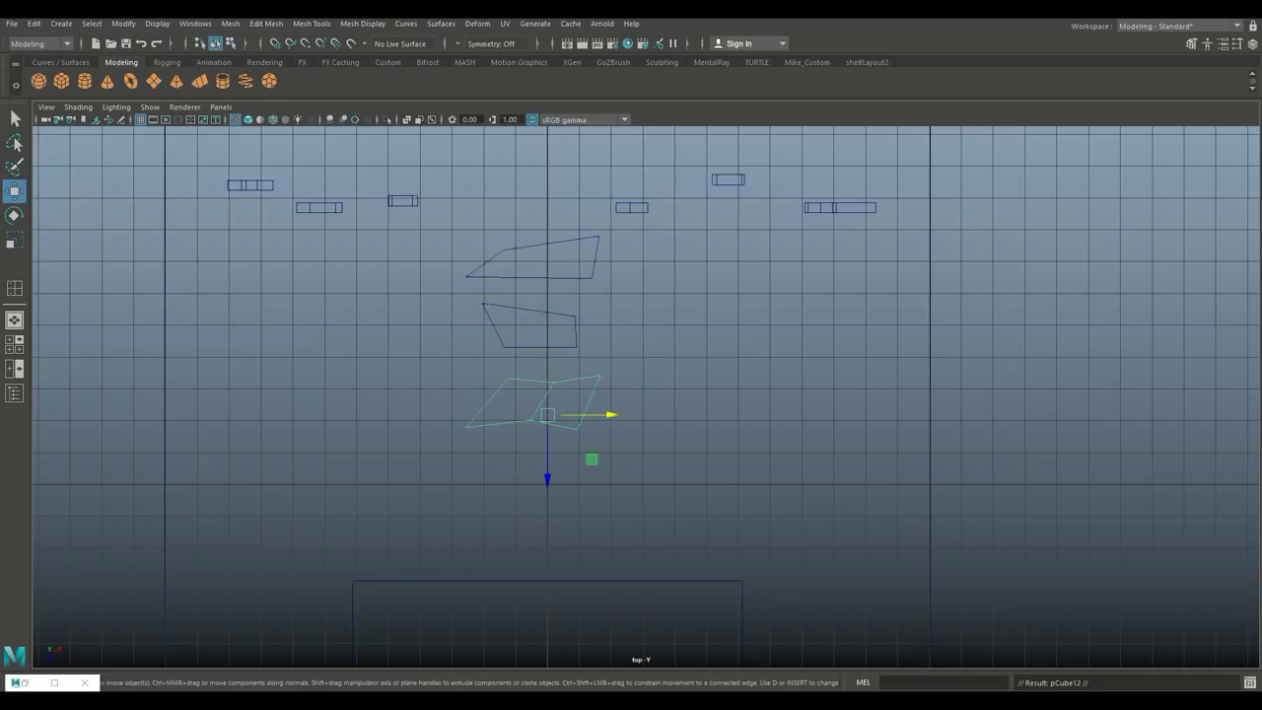
- Duplicate the split quad lower, raise its top-middle vertex, and return to perspective
shift+drag(547, 463, 548, 559)
right_drag(527, 310, 465, 305)
click(507, 473)
drag(553, 477, 460, 457)
click(508, 474)
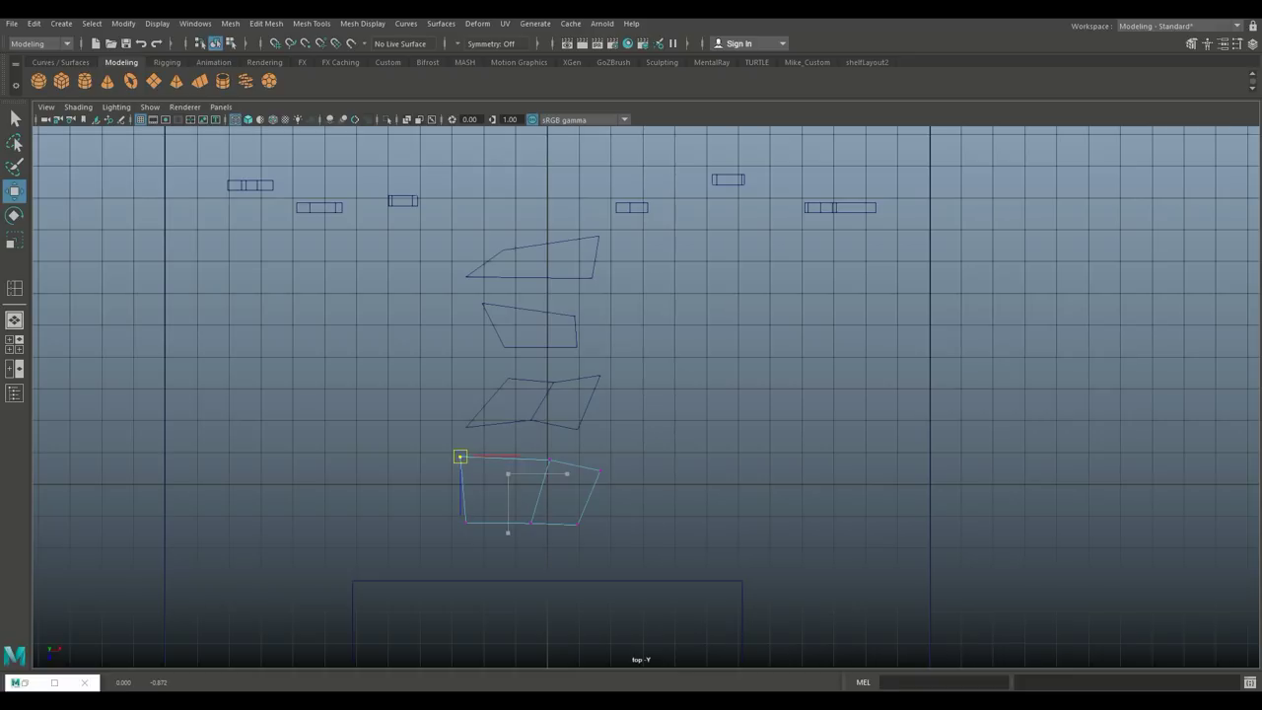
click(464, 521)
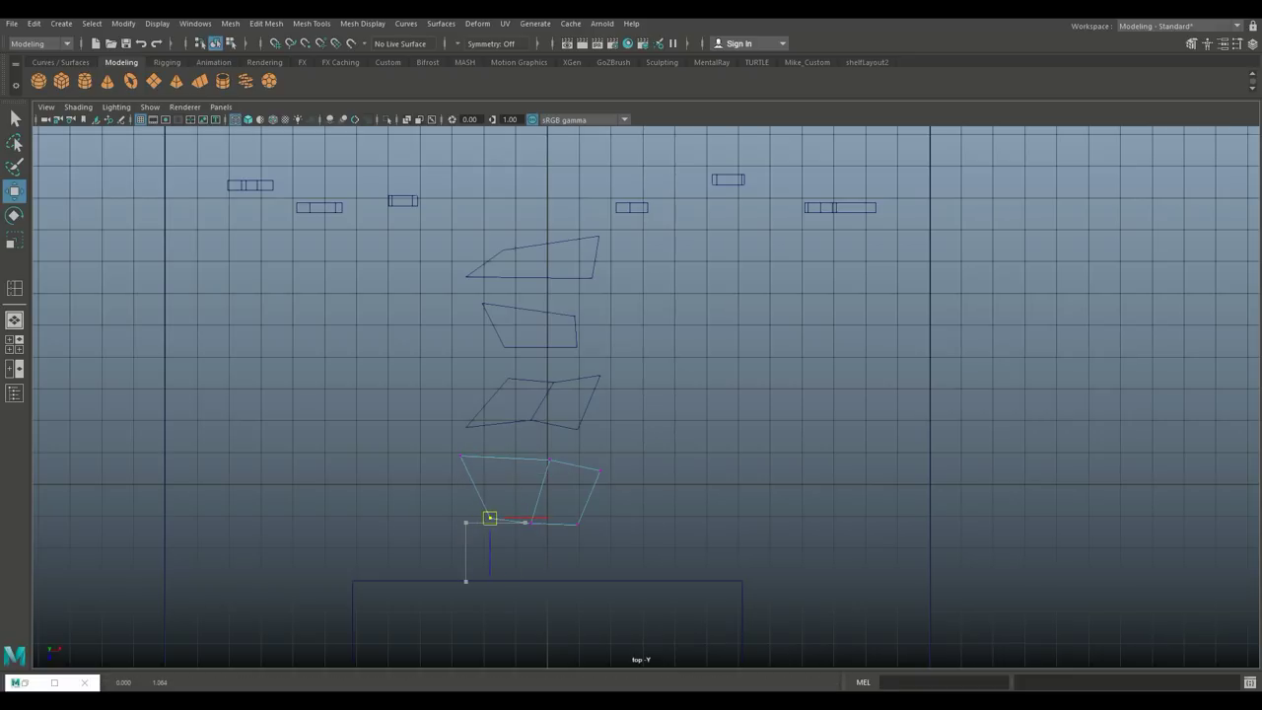
key(space)
key(space)
alt+drag(631, 394, 592, 428)
- Select the box and scale it narrower in X
scroll(612, 503, up, 2)
scroll(631, 513, down, 2)
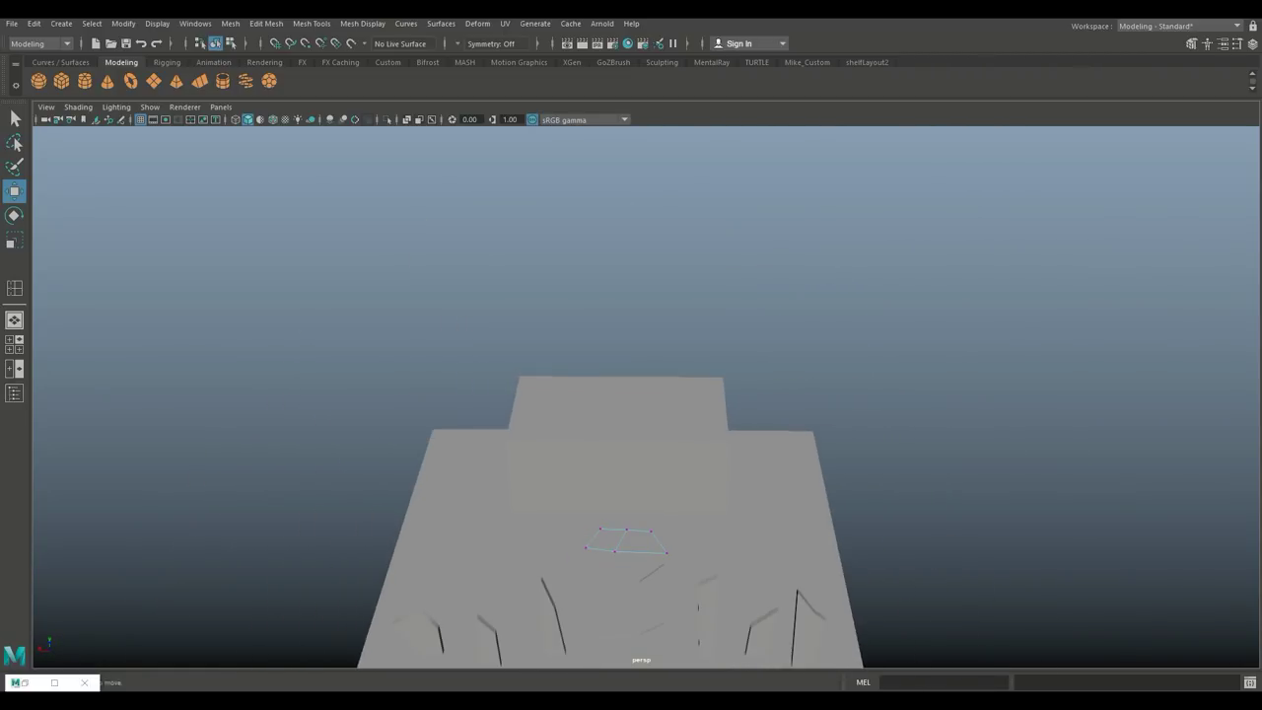
scroll(611, 512, down, 2)
scroll(611, 512, up, 2)
alt+drag(611, 512, 616, 458)
click(579, 493)
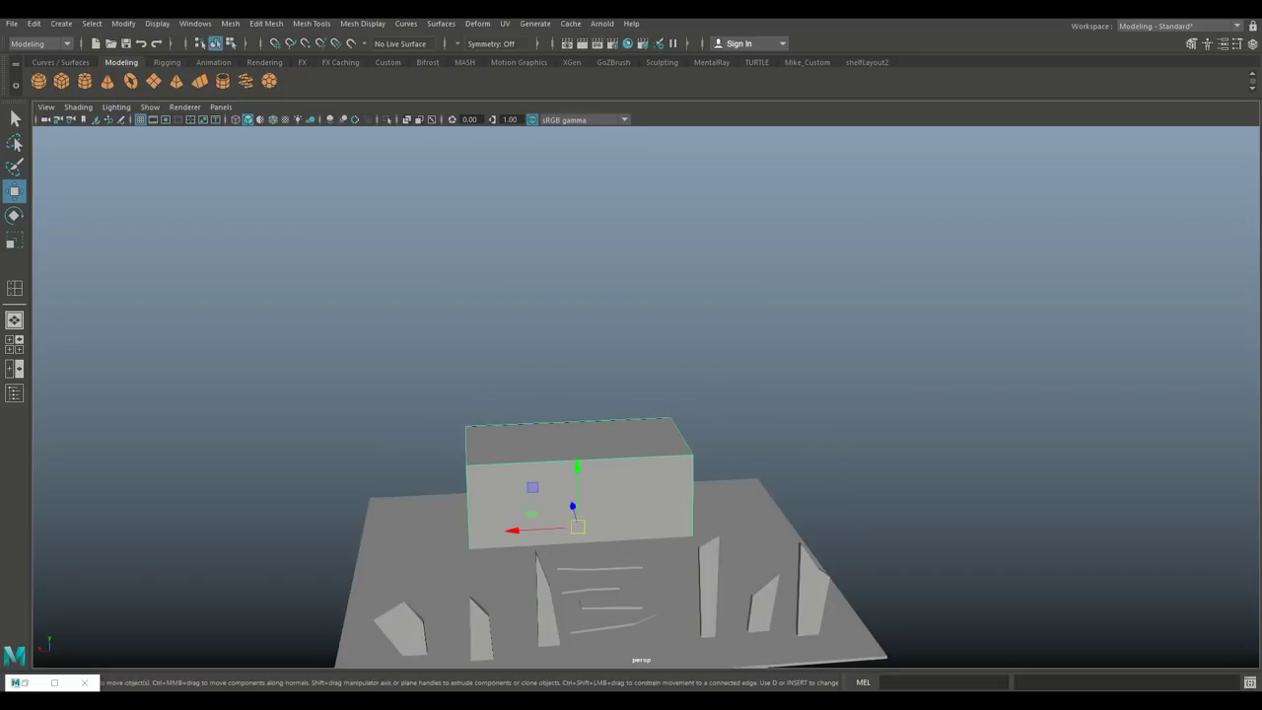
key(r)
drag(515, 530, 546, 528)
- Widen the box's top face and raise the whole box upward
right_click(584, 307)
click(584, 342)
click(577, 435)
drag(515, 442, 511, 316)
right_click(510, 307)
click(576, 287)
key(w)
drag(543, 513, 685, 305)
- Lower and shift the top vertices so the flared top slopes to one side
right_click(684, 305)
click(620, 305)
drag(605, 402, 690, 496)
drag(622, 543, 606, 543)
click(473, 475)
drag(475, 412, 475, 446)
drag(439, 510, 532, 592)
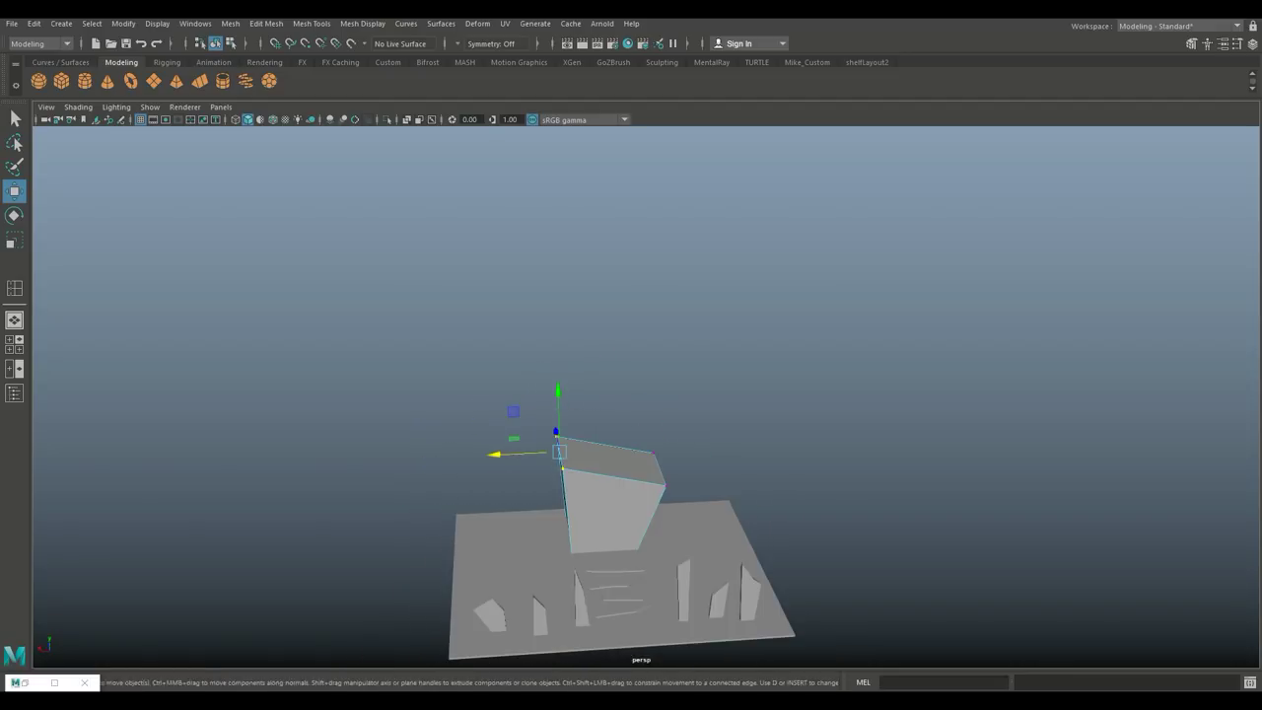
- Insert a middle edge loop on the block and raise it into a ridge
click(312, 23)
click(335, 122)
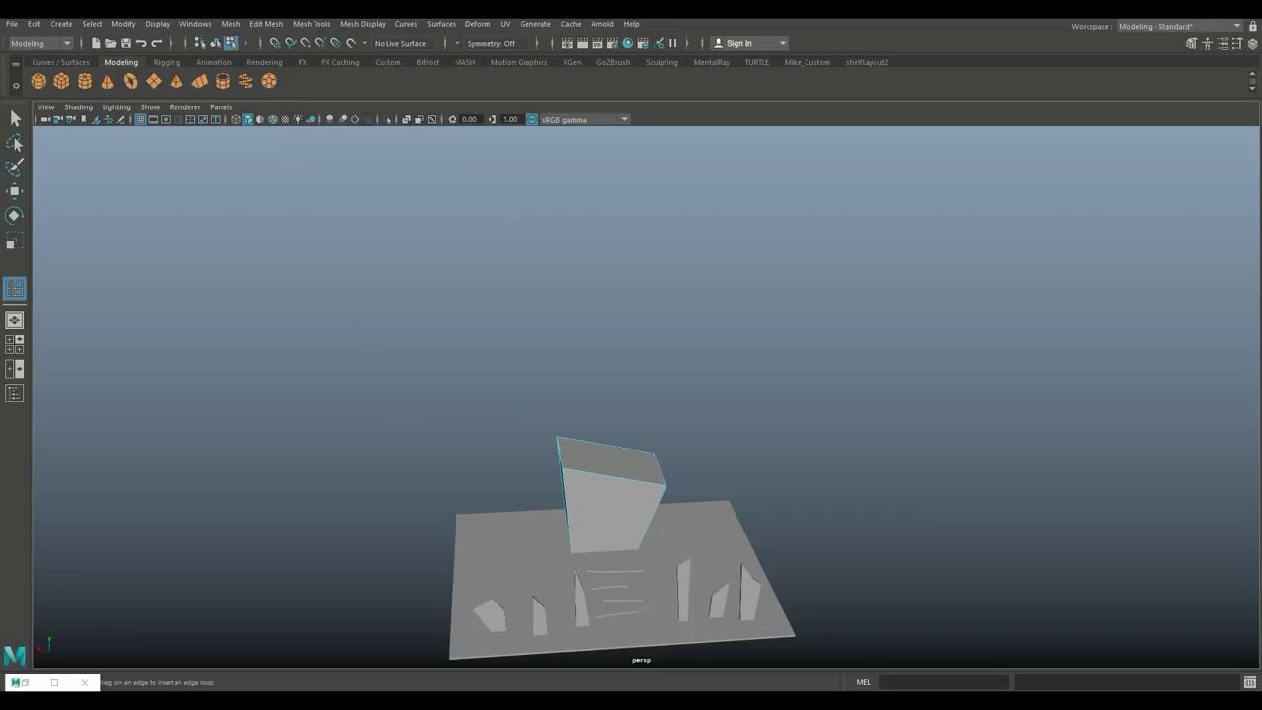
key(q)
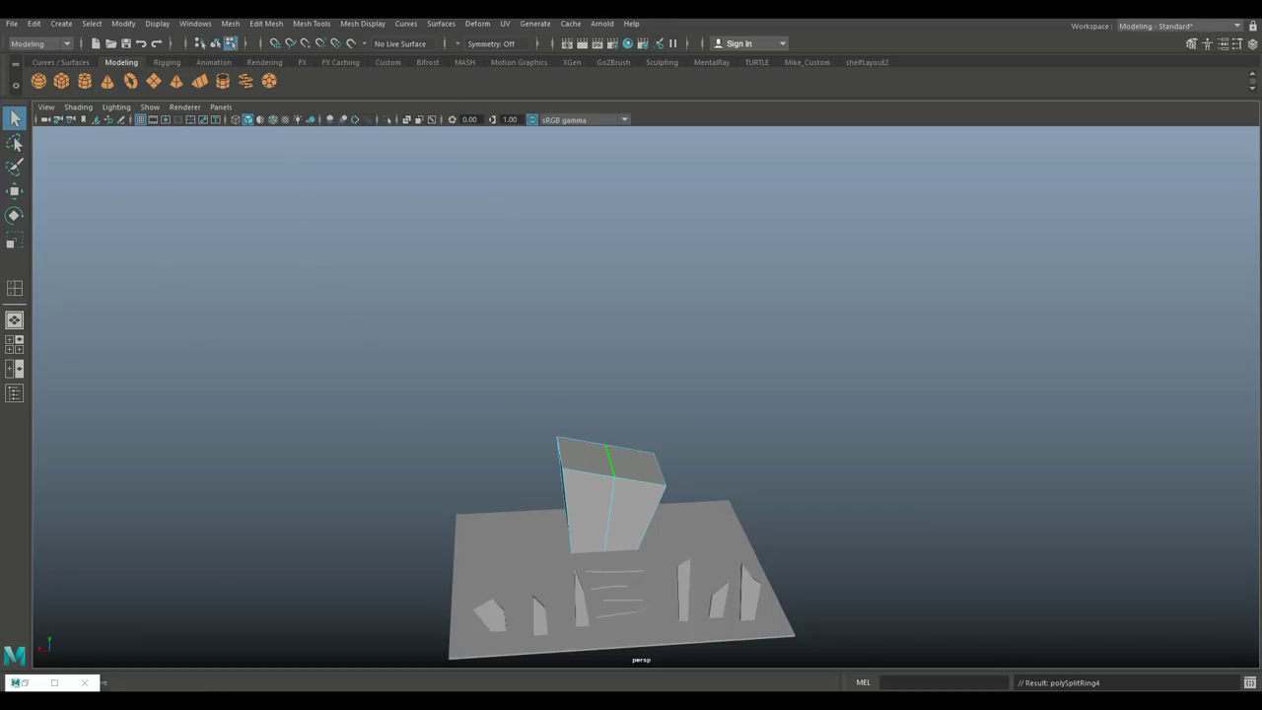
click(631, 450)
key(w)
drag(608, 422, 608, 404)
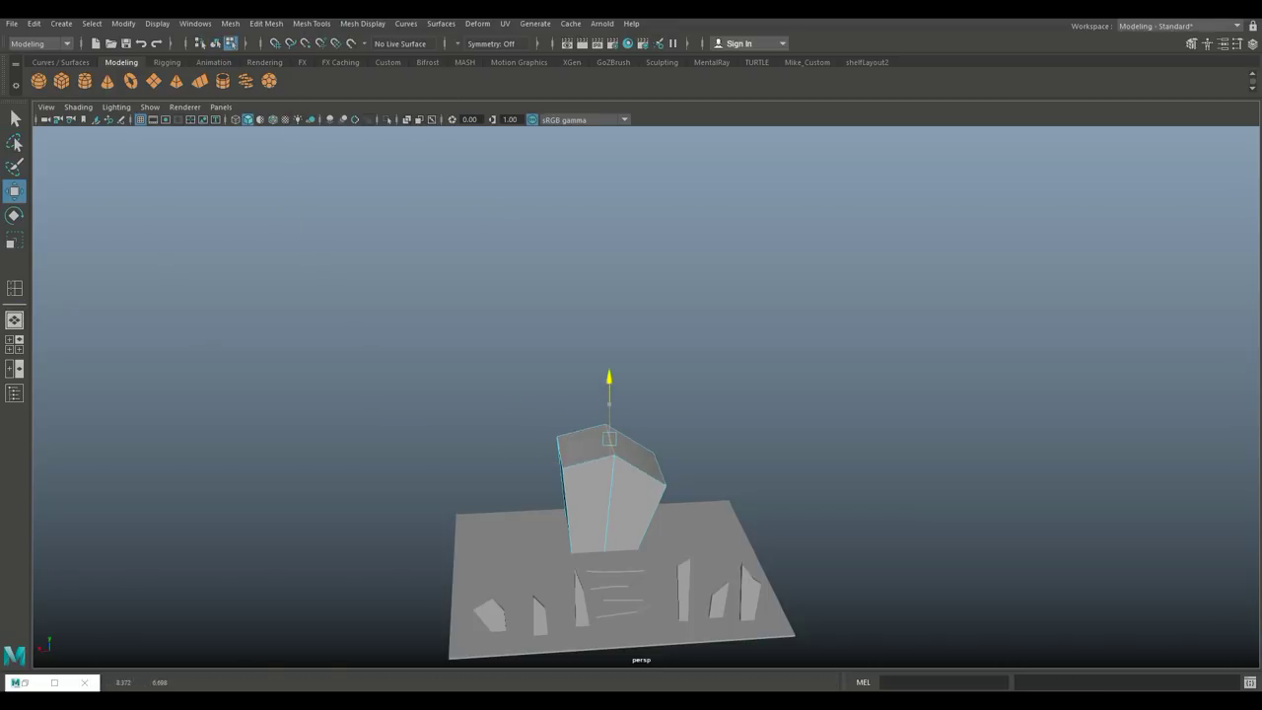
- Slide the upper block to the left on the stack
alt+drag(690, 296, 621, 326)
right_drag(656, 326, 631, 295)
alt+drag(631, 355, 552, 345)
alt+right_drag(552, 345, 631, 345)
alt+drag(631, 345, 630, 325)
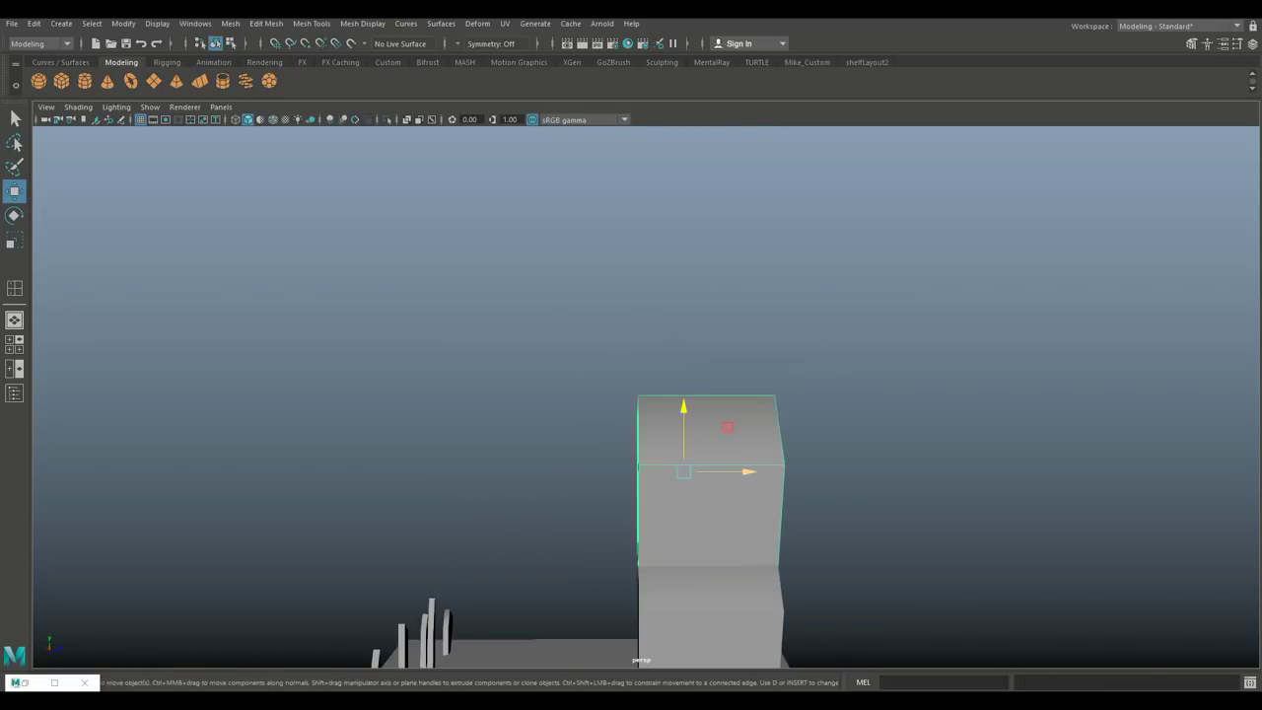
drag(747, 471, 703, 472)
alt+drag(631, 355, 552, 345)
- Shift the upper block's top vertices left to lean it, then move it right
right_drag(574, 305, 513, 305)
drag(344, 333, 795, 524)
alt+drag(631, 355, 631, 335)
drag(493, 443, 445, 442)
key(F8)
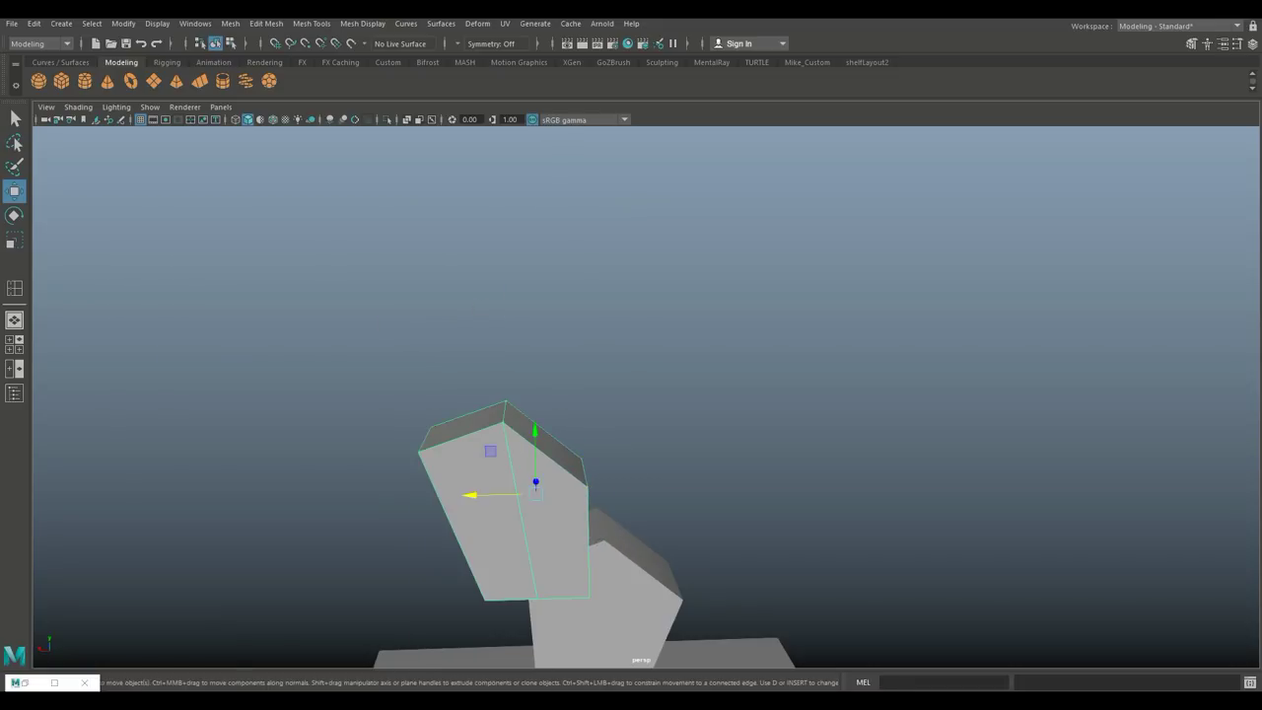
drag(476, 494, 601, 468)
- Duplicate the block upward onto the stack and move it into place
scroll(601, 469, down, 3)
mouse_move(631, 395)
alt+mouse_down()
mouse_move(640, 478)
mouse_move(651, 454)
alt+mouse_up()
shift+drag(642, 310, 645, 267)
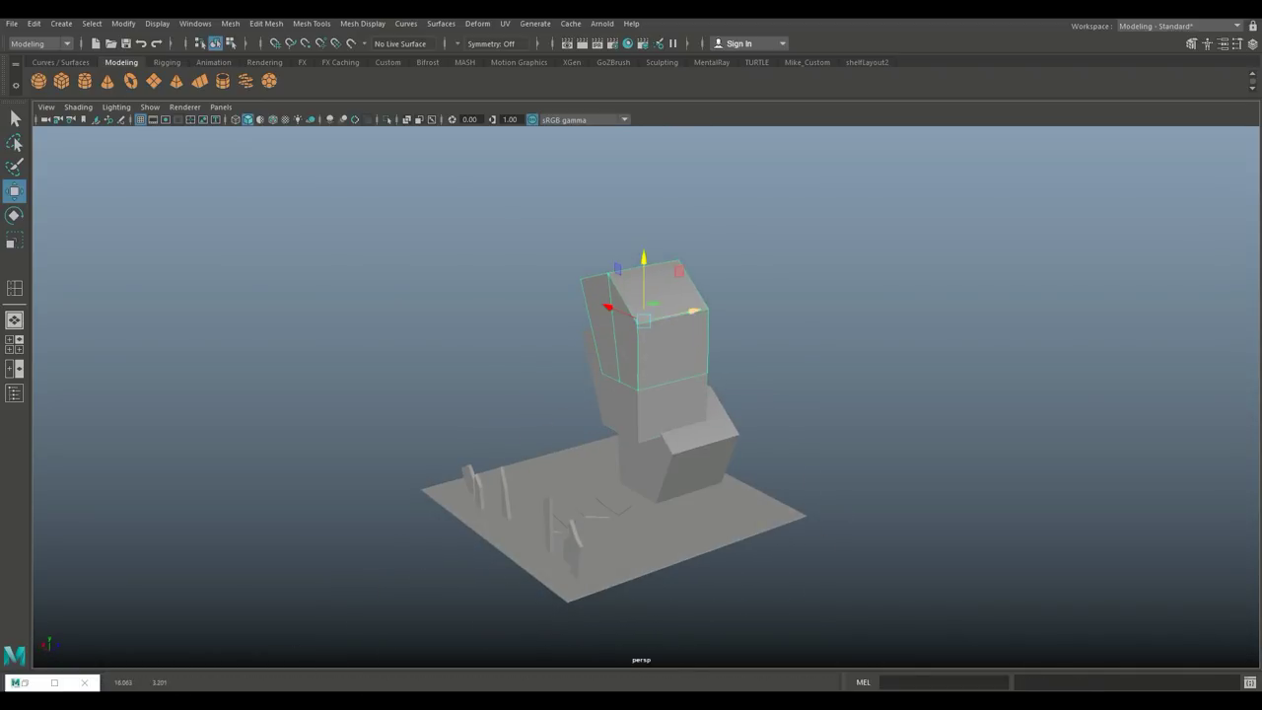
drag(690, 309, 716, 306)
alt+drag(631, 395, 655, 290)
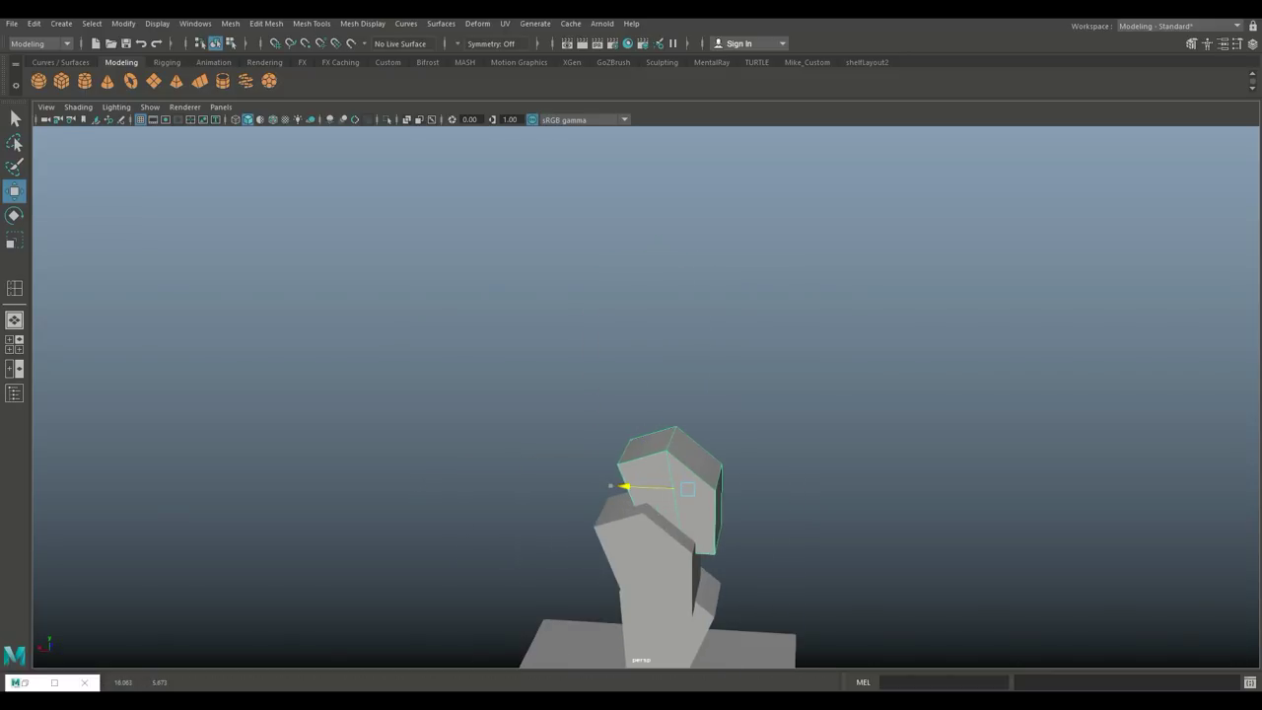
- Shift the new block's top vertices right so it leans the other way
key(F9)
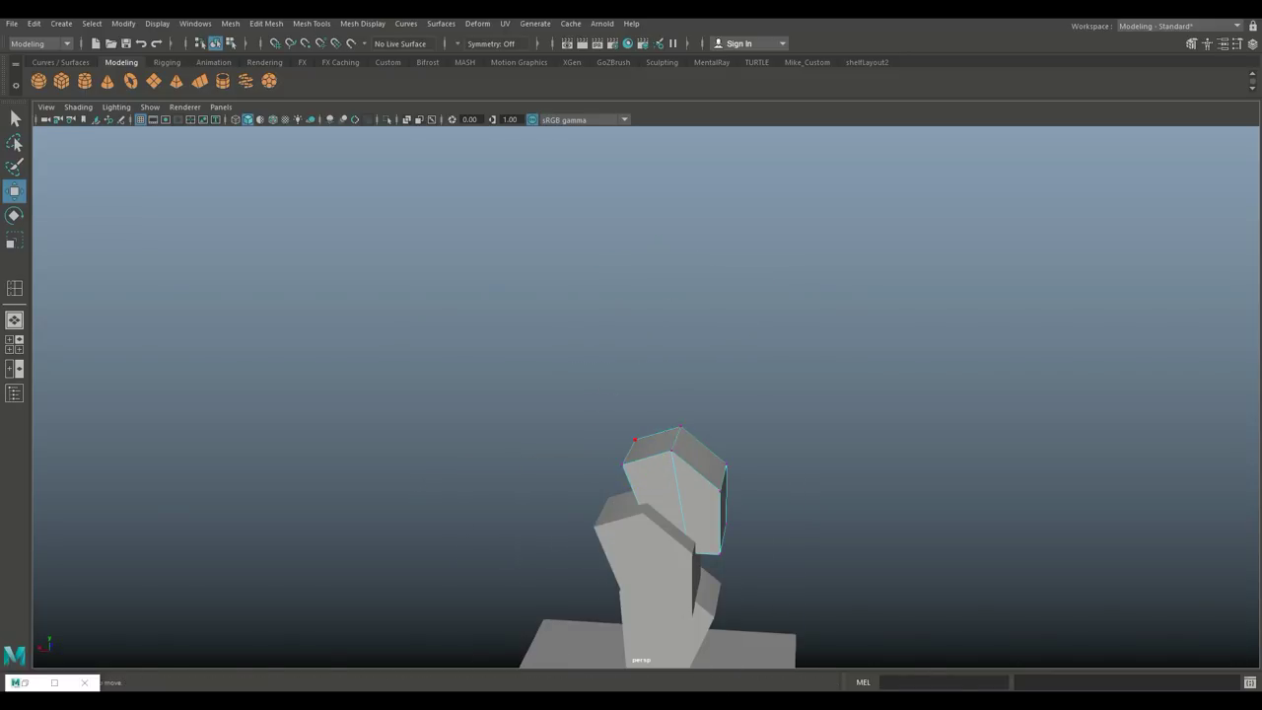
drag(587, 396, 823, 503)
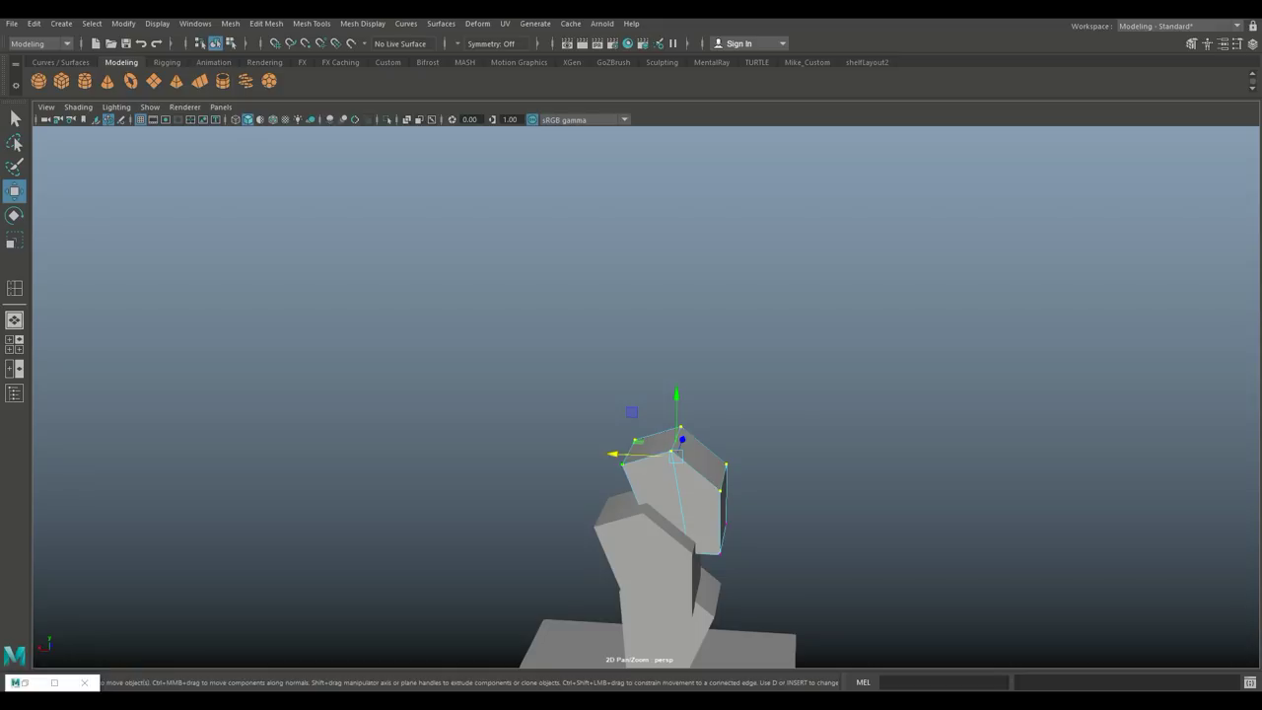
drag(615, 453, 636, 454)
click(749, 464)
scroll(640, 444, down, 5)
alt+drag(631, 395, 749, 394)
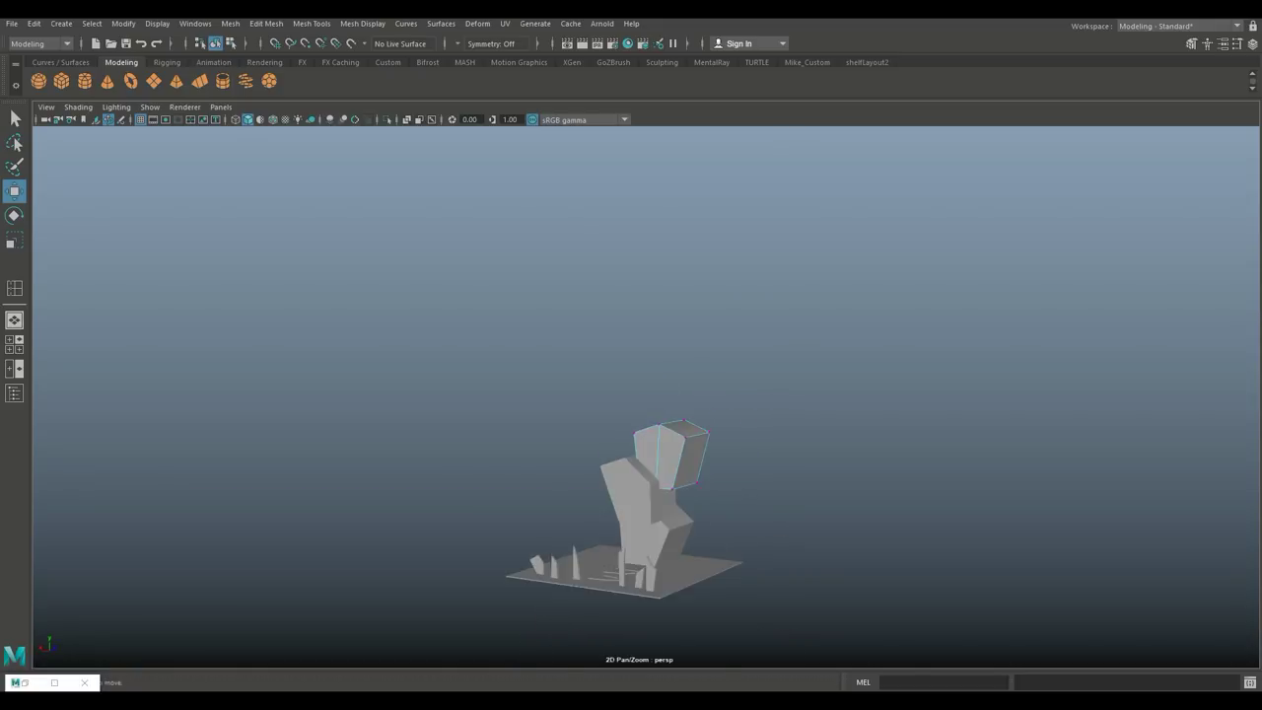
scroll(641, 443, up, 6)
alt+drag(641, 443, 724, 306)
click(690, 333)
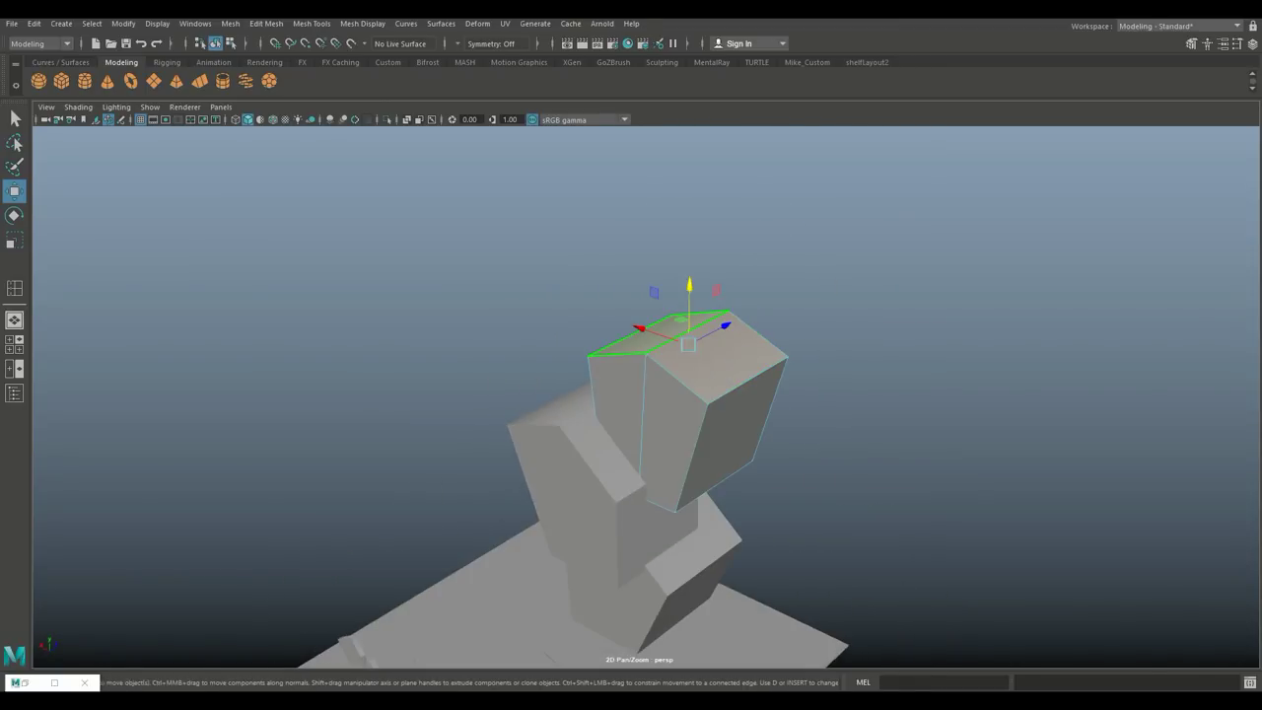
- Extrude the top block's top face into a thick overhanging roof slab
key(ctrl+e)
middle_drag(739, 314, 742, 316)
key(ctrl+e)
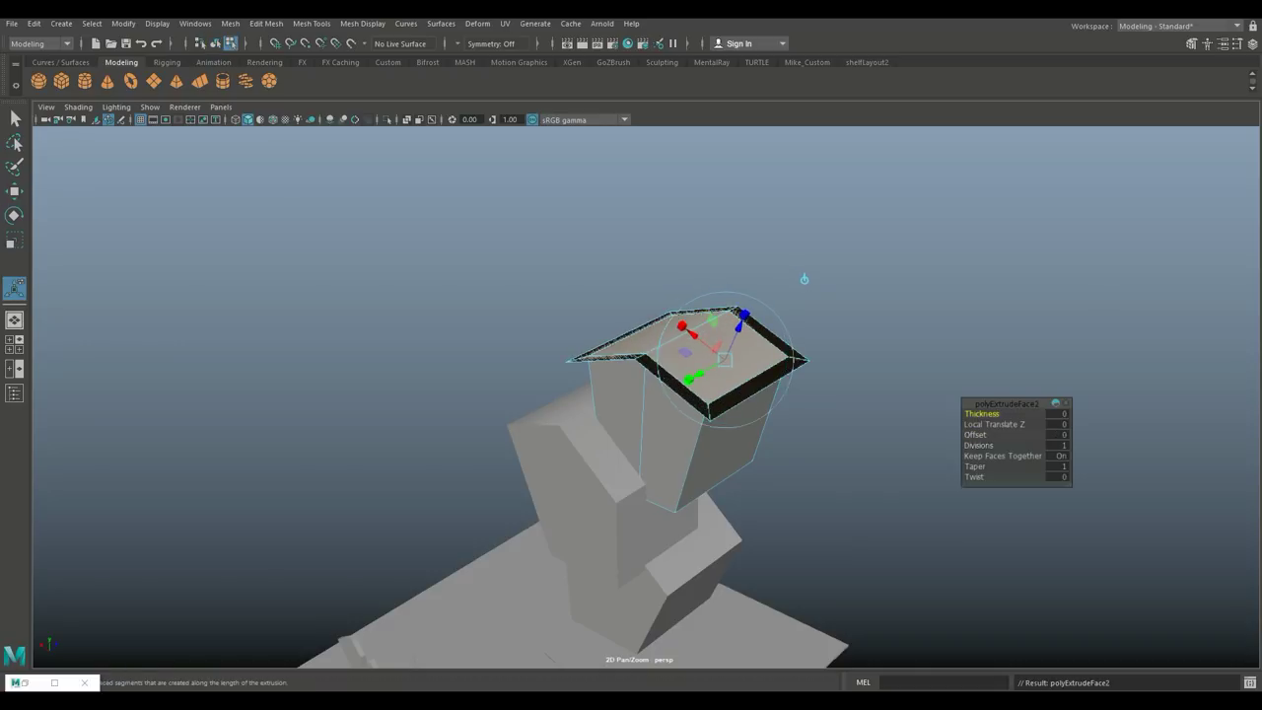
key(w)
mouse_move(689, 291)
mouse_down()
mouse_move(651, 296)
mouse_move(681, 307)
mouse_up()
right_click(680, 306)
right_drag(680, 306, 746, 287)
drag(636, 338, 611, 295)
right_click(506, 318)
- Extrude the lower block's top face twice and raise it into a ledge
click(552, 463)
right_drag(578, 313, 578, 341)
click(567, 410)
key(ctrl+e)
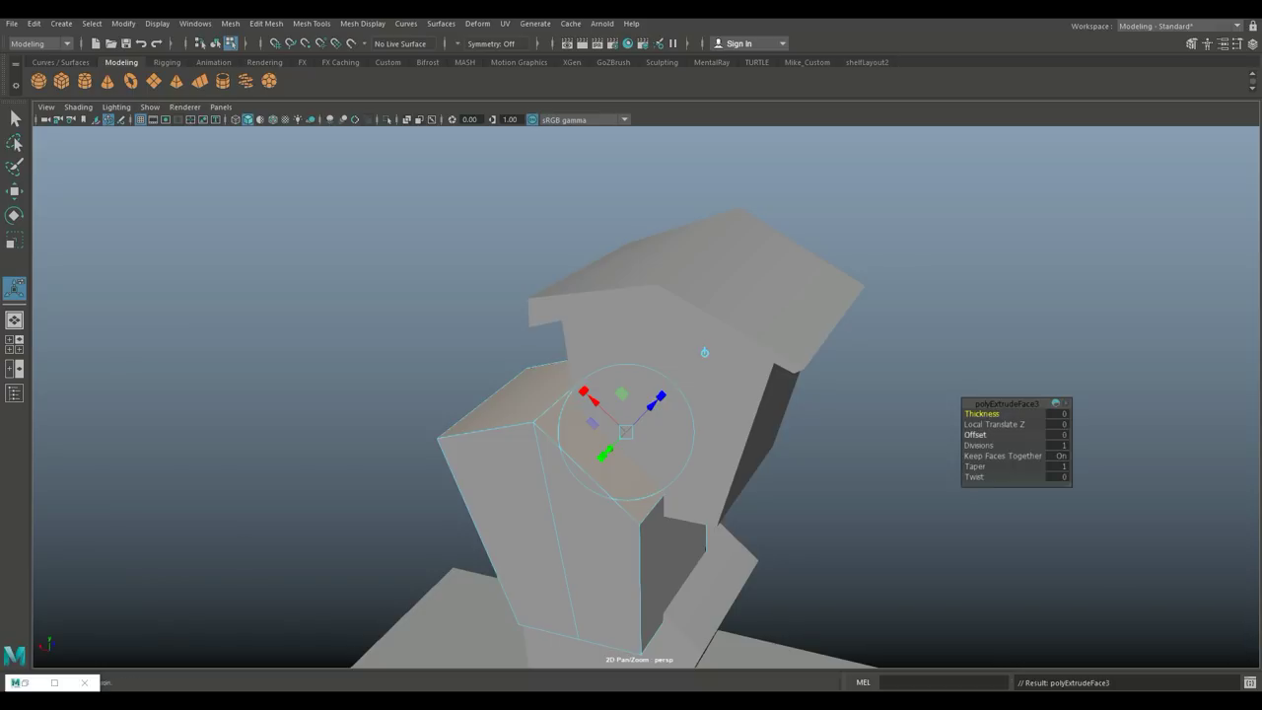
key(ctrl+e)
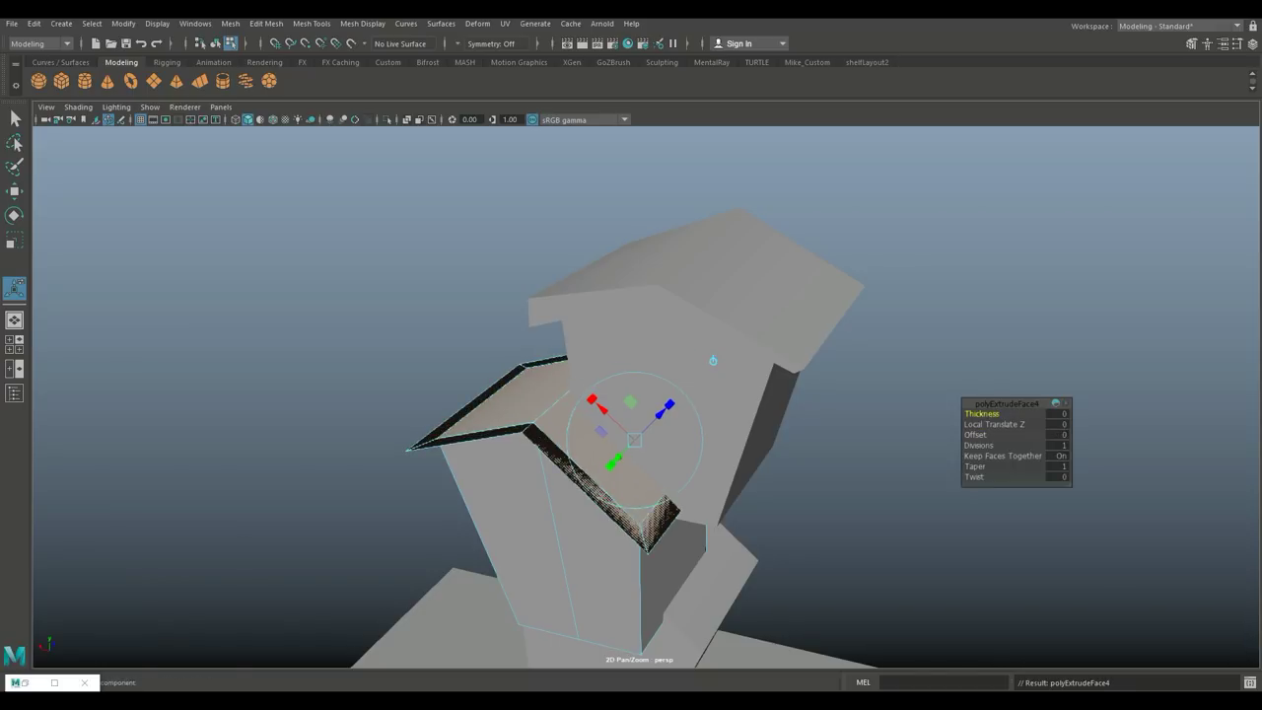
key(w)
drag(574, 384, 512, 325)
right_drag(470, 304, 408, 305)
drag(434, 401, 418, 401)
drag(619, 296, 512, 384)
- Extrude the lower block's top face inward with -0.7 offset, then extrude again
right_drag(595, 305, 594, 341)
click(631, 414)
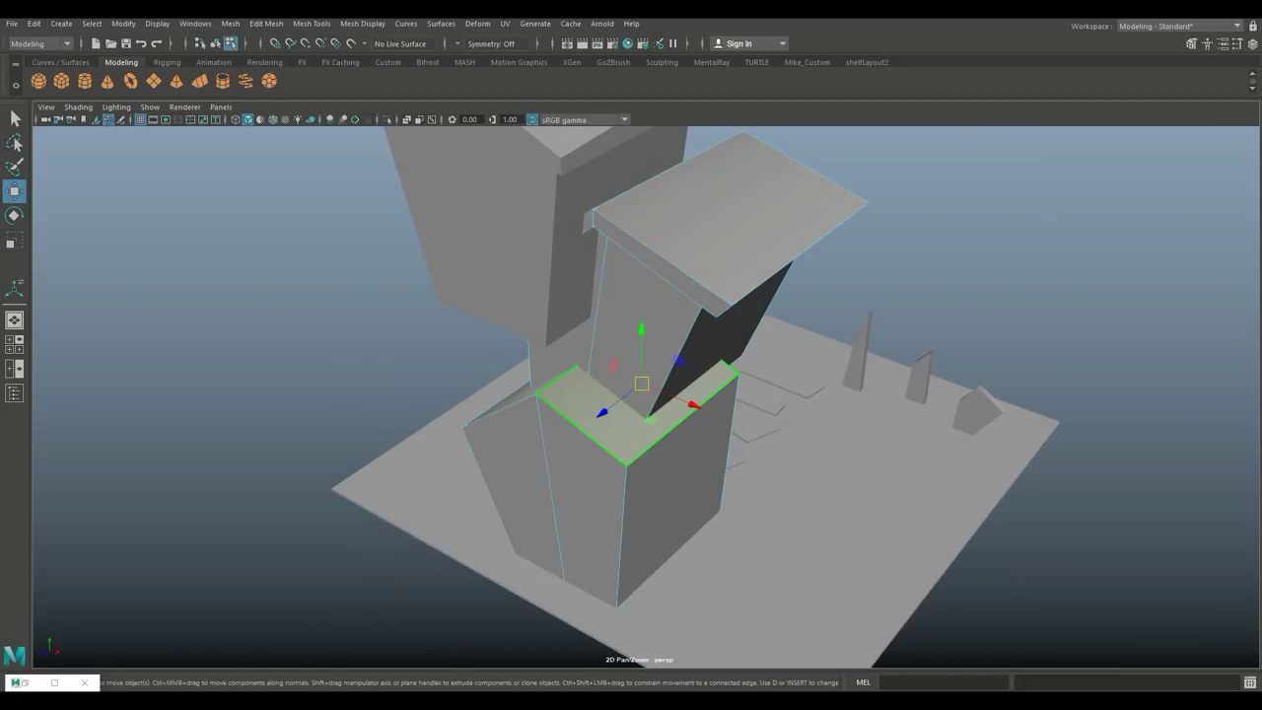
key(ctrl+e)
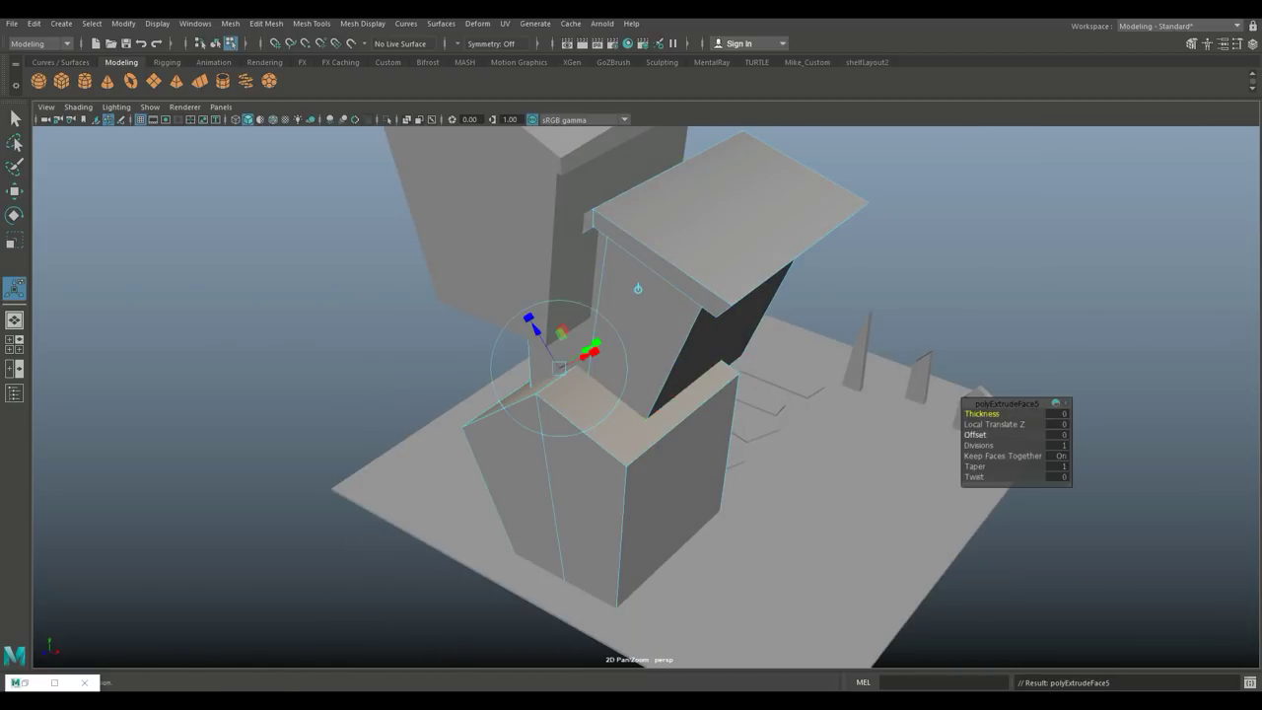
alt+drag(631, 395, 591, 355)
key(ctrl+e)
key(w)
- Orbit around the tower and select the small object at its base
alt+drag(631, 394, 572, 335)
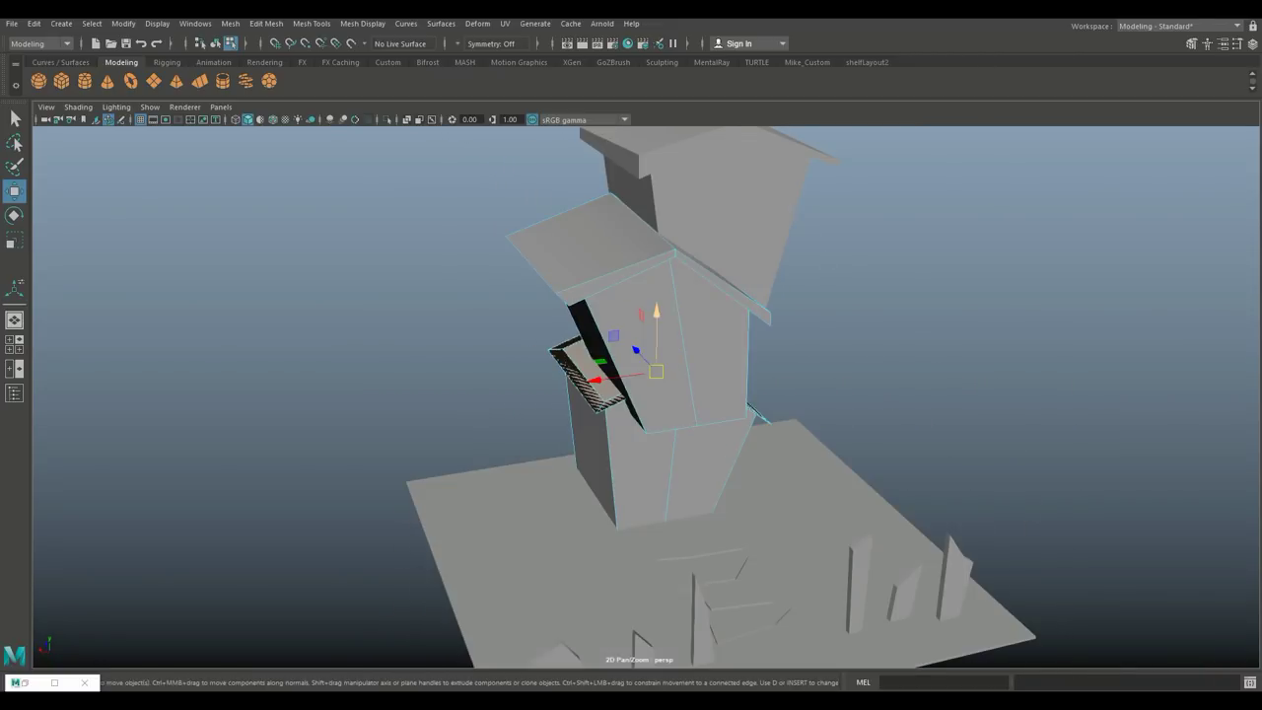
alt+drag(631, 394, 518, 345)
click(535, 429)
alt+drag(535, 429, 513, 414)
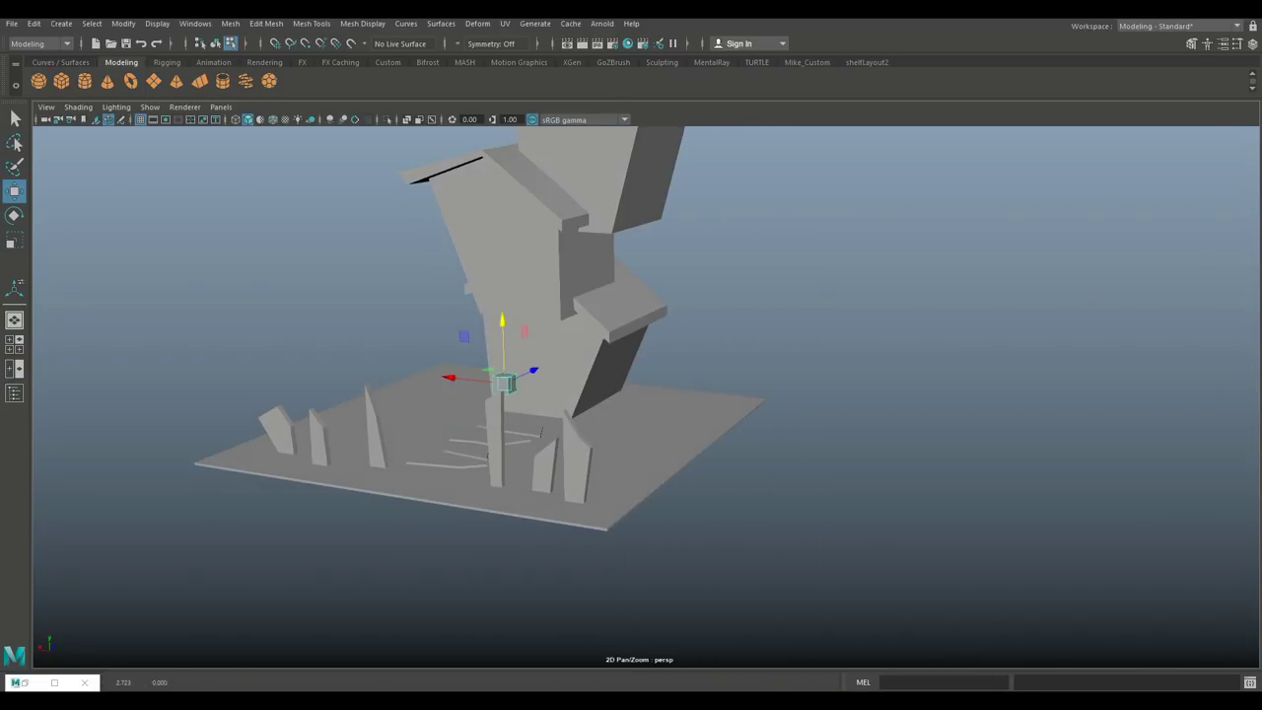
- Try stretching the small base panel taller and wider, then undo it back to its small size
key(r)
drag(502, 321, 495, 143)
drag(453, 377, 328, 364)
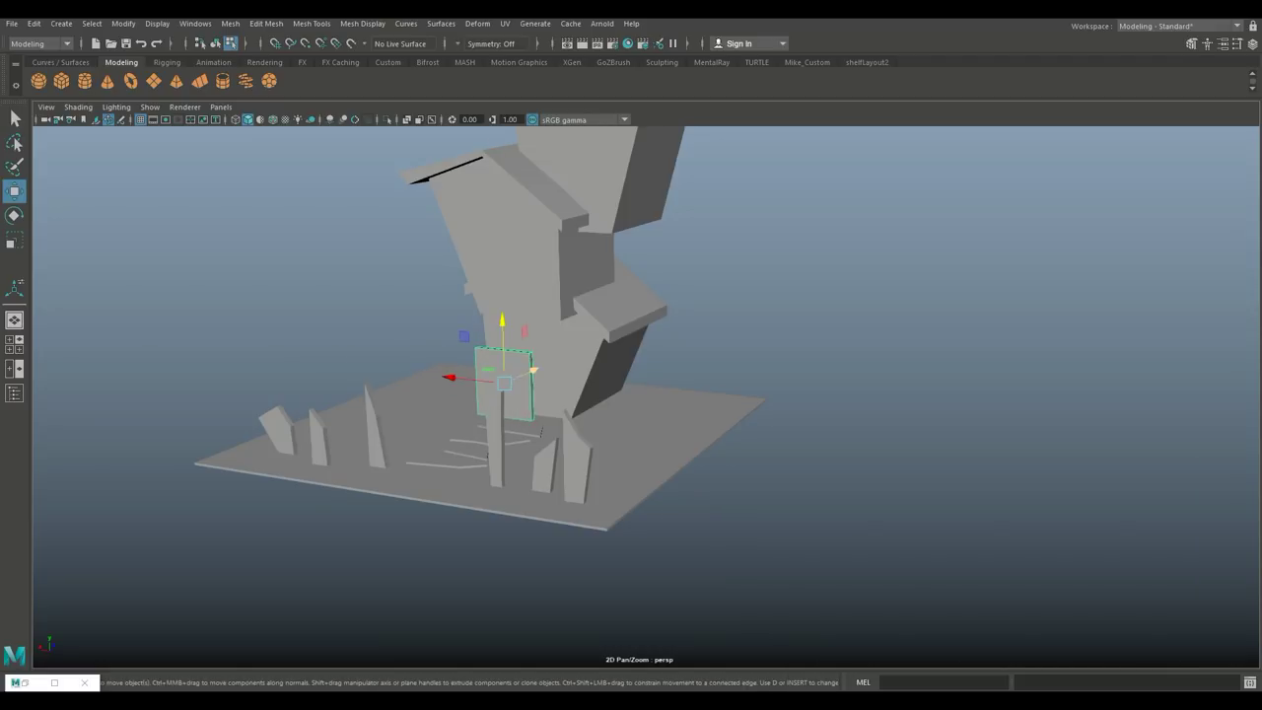
key(ctrl+z)
key(ctrl+z)
key(w)
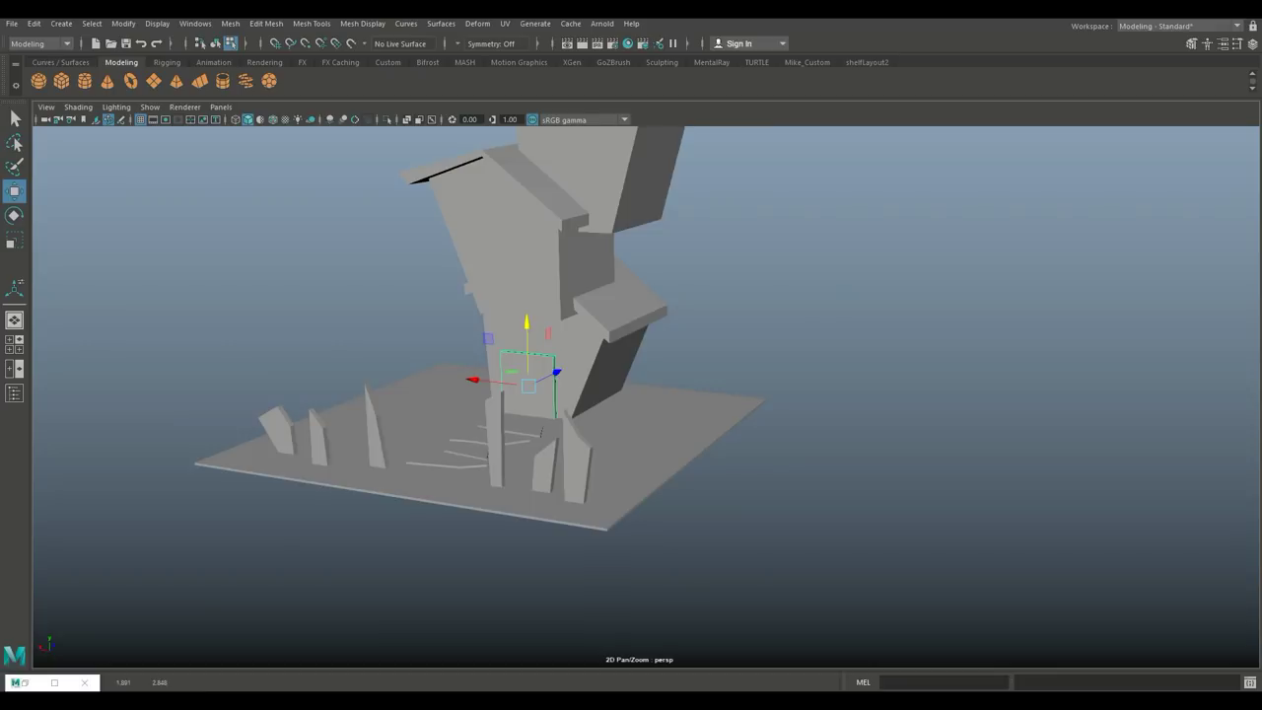
- In the front wireframe view, lower the panel's top-left corner and taper its bottom corners inward
key(space)
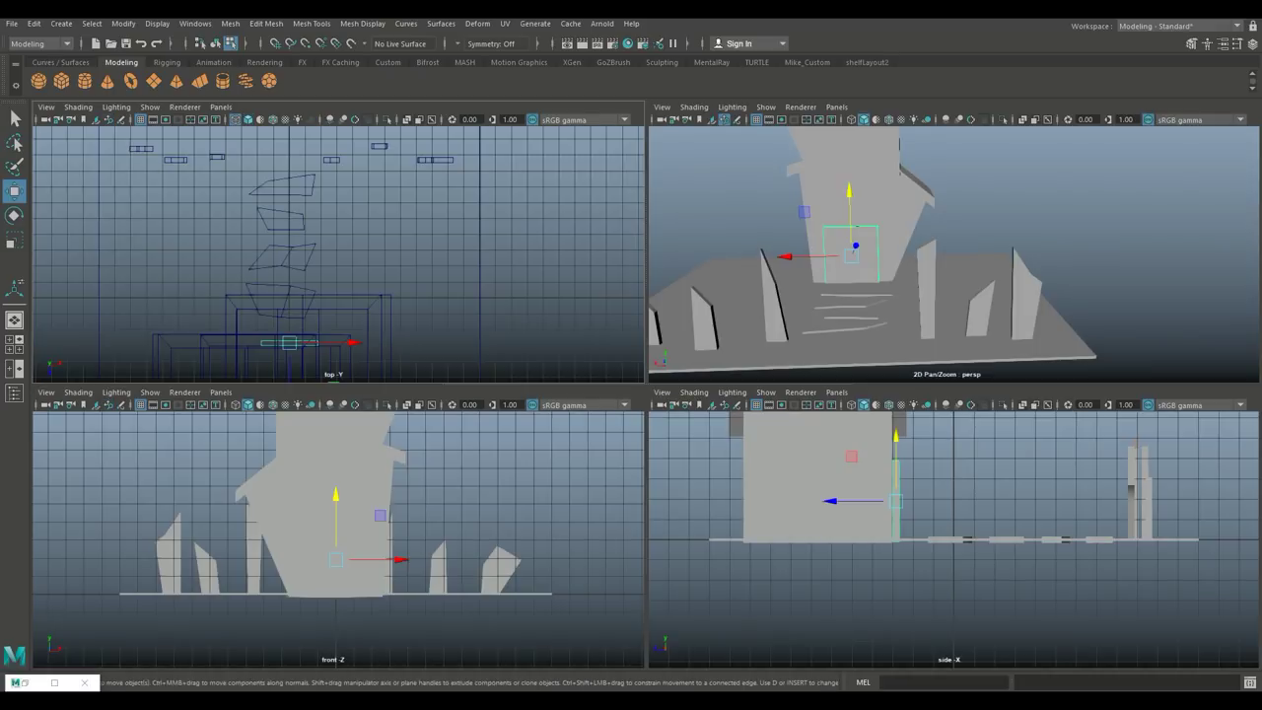
key(space)
key(4)
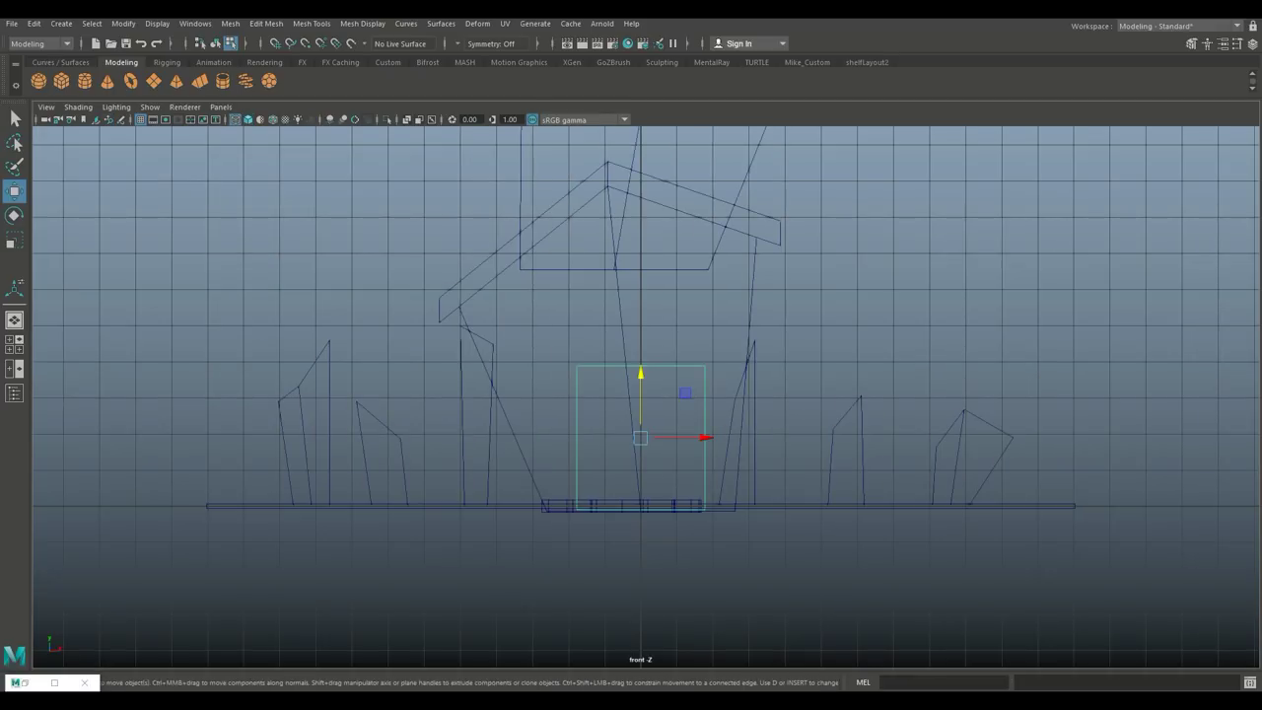
scroll(646, 397, up, 3)
key(F9)
click(543, 352)
drag(544, 288, 542, 336)
click(733, 564)
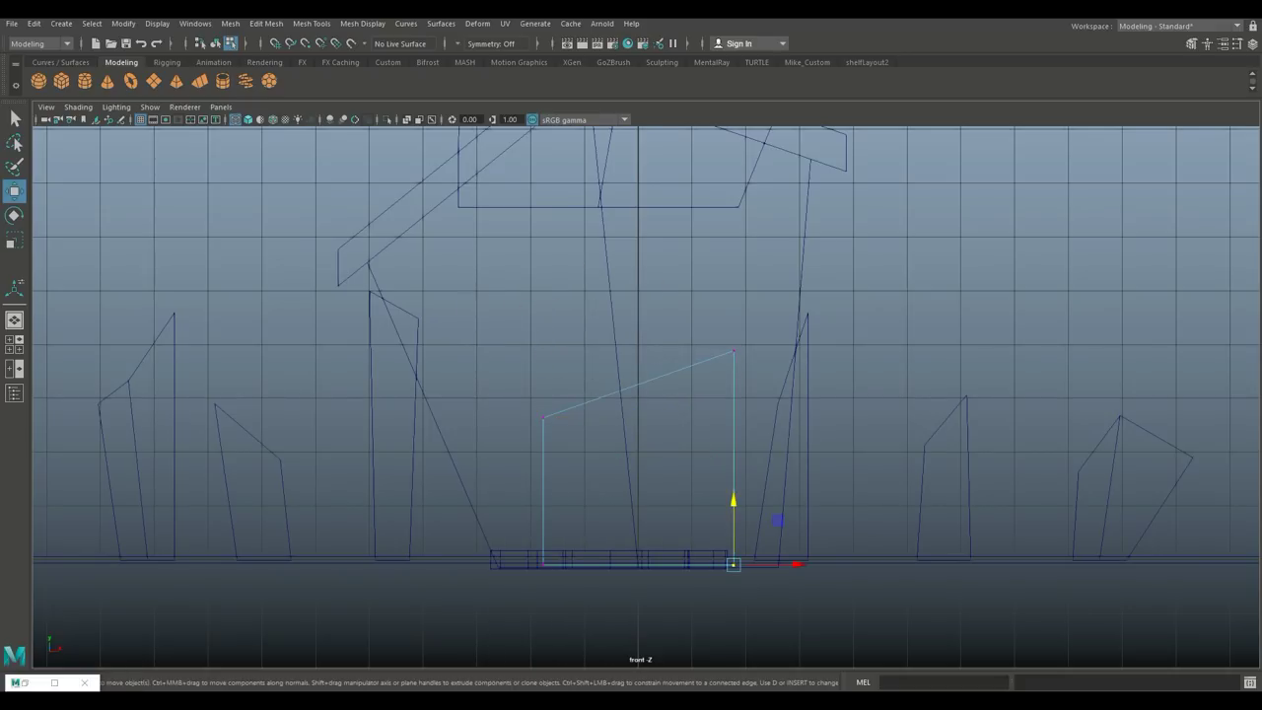
key(r)
drag(700, 564, 666, 564)
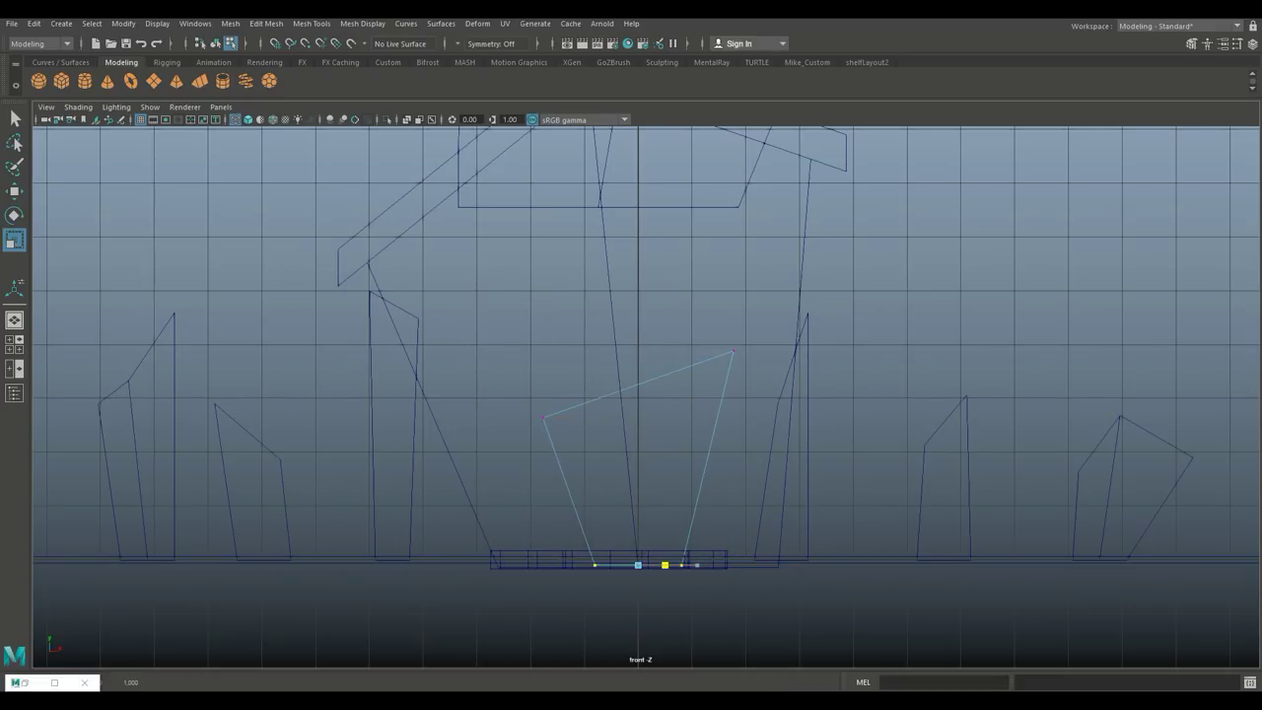
- Extrude the panel's face with an inset offset and push it in to recess the door
key(space)
key(space)
alt+drag(631, 394, 710, 370)
ctrl+right_drag(617, 303, 617, 341)
key(ctrl+e)
drag(974, 434, 996, 433)
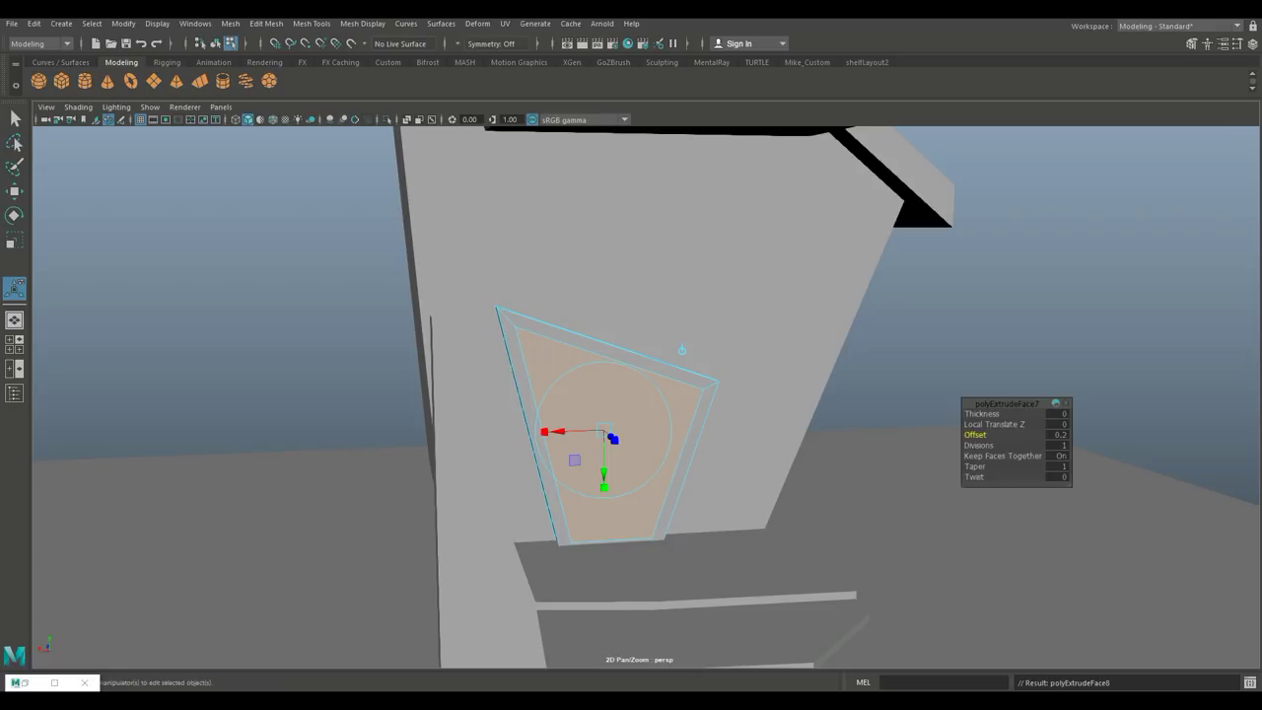
key(w)
alt+right_drag(631, 394, 591, 375)
alt+drag(591, 374, 670, 385)
drag(589, 392, 537, 350)
key(f)
- Shrink the round knob to about three quarters and move it onto the door
mouse_move(631, 394)
alt+mouse_down()
mouse_move(591, 385)
mouse_move(621, 375)
alt+mouse_up()
key(r)
drag(711, 503, 661, 475)
key(w)
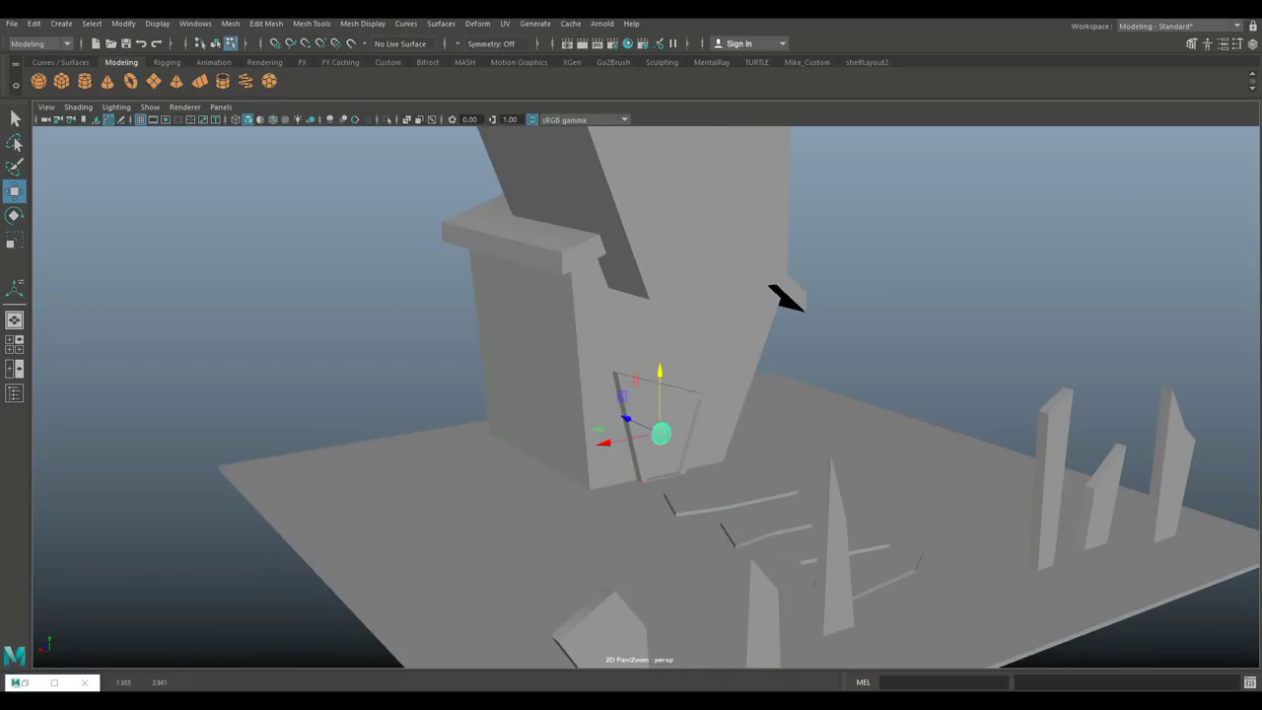
key(r)
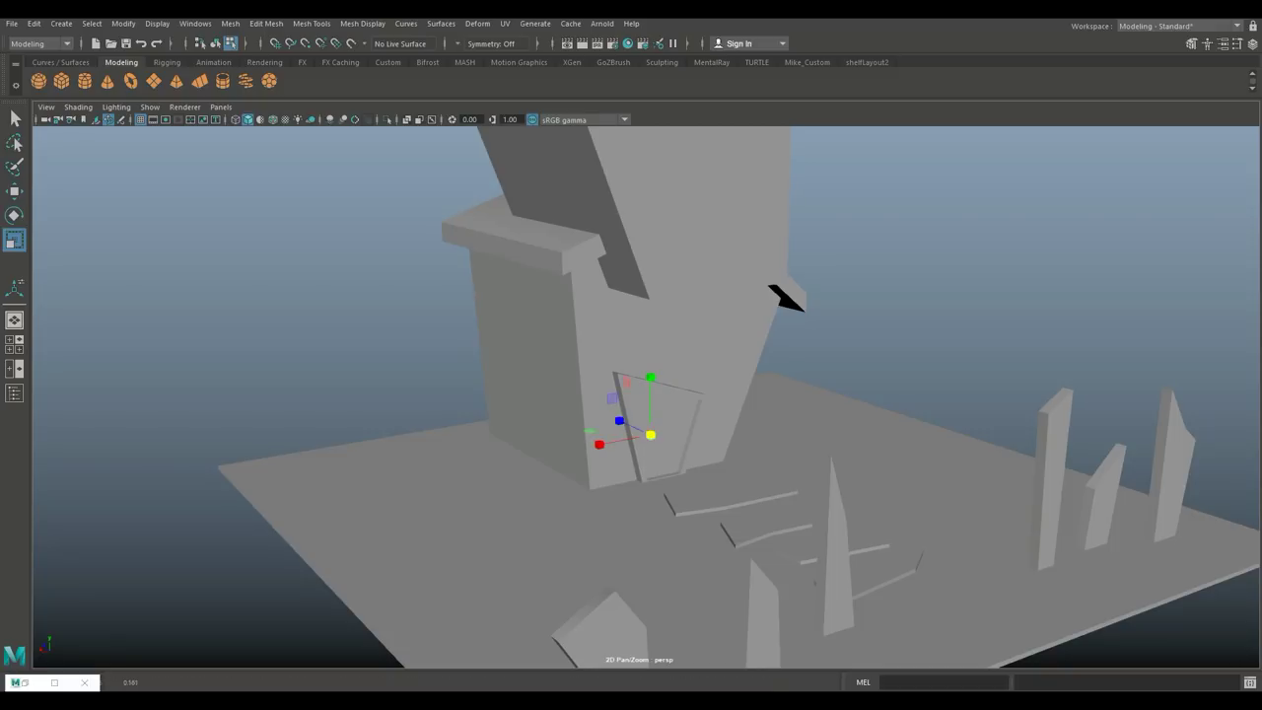
key(w)
alt+drag(631, 394, 621, 424)
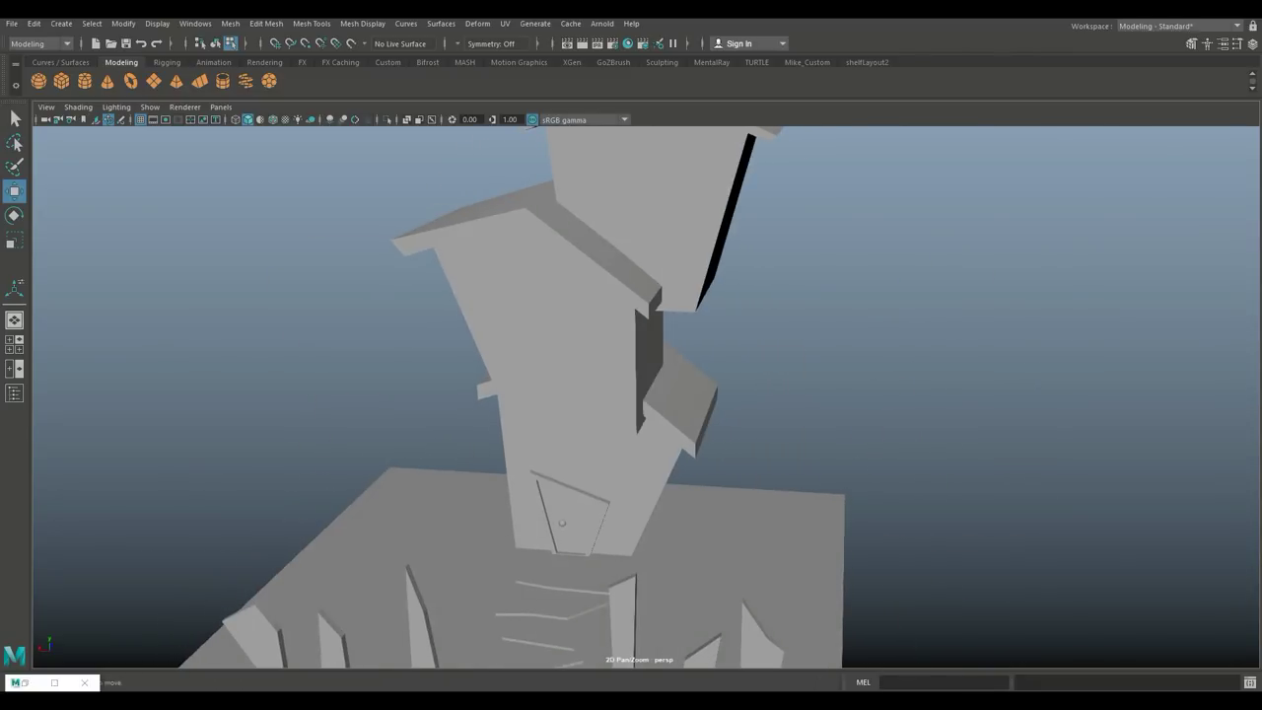
- Raise the copied panel to the middle storey, widen its bottom edge, and nudge it up-right
right_drag(591, 305, 657, 285)
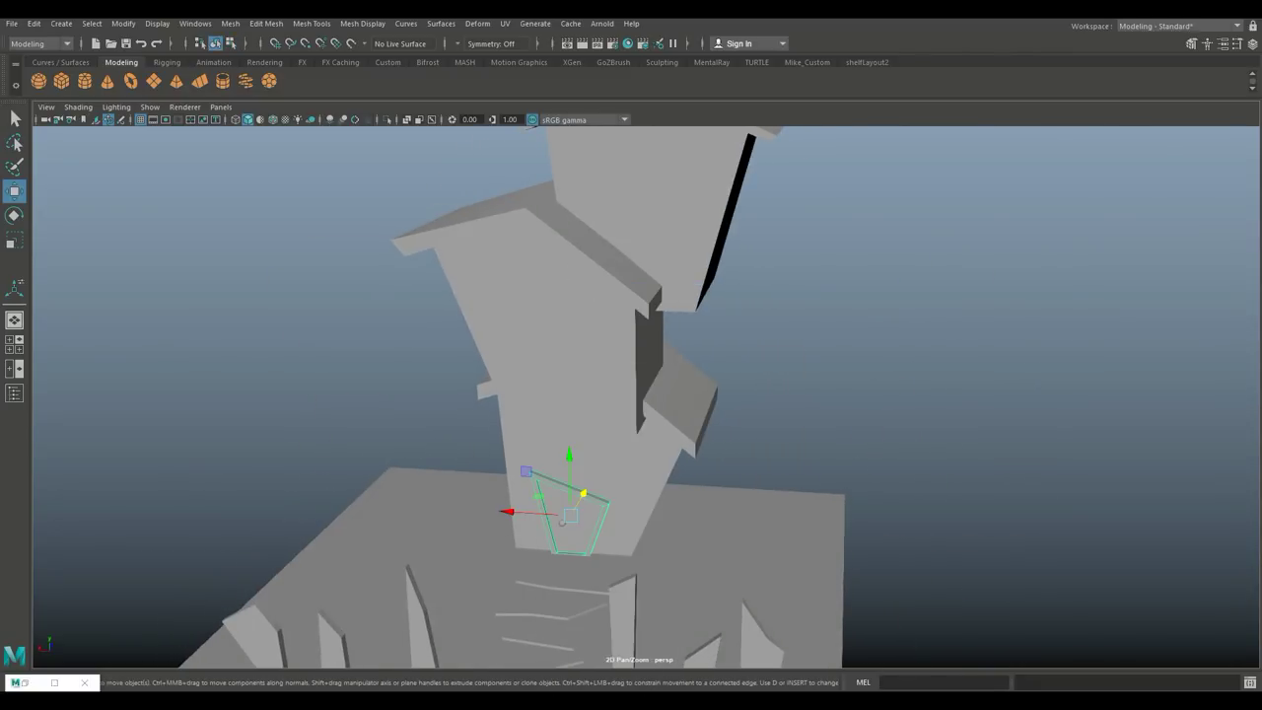
drag(568, 456, 578, 295)
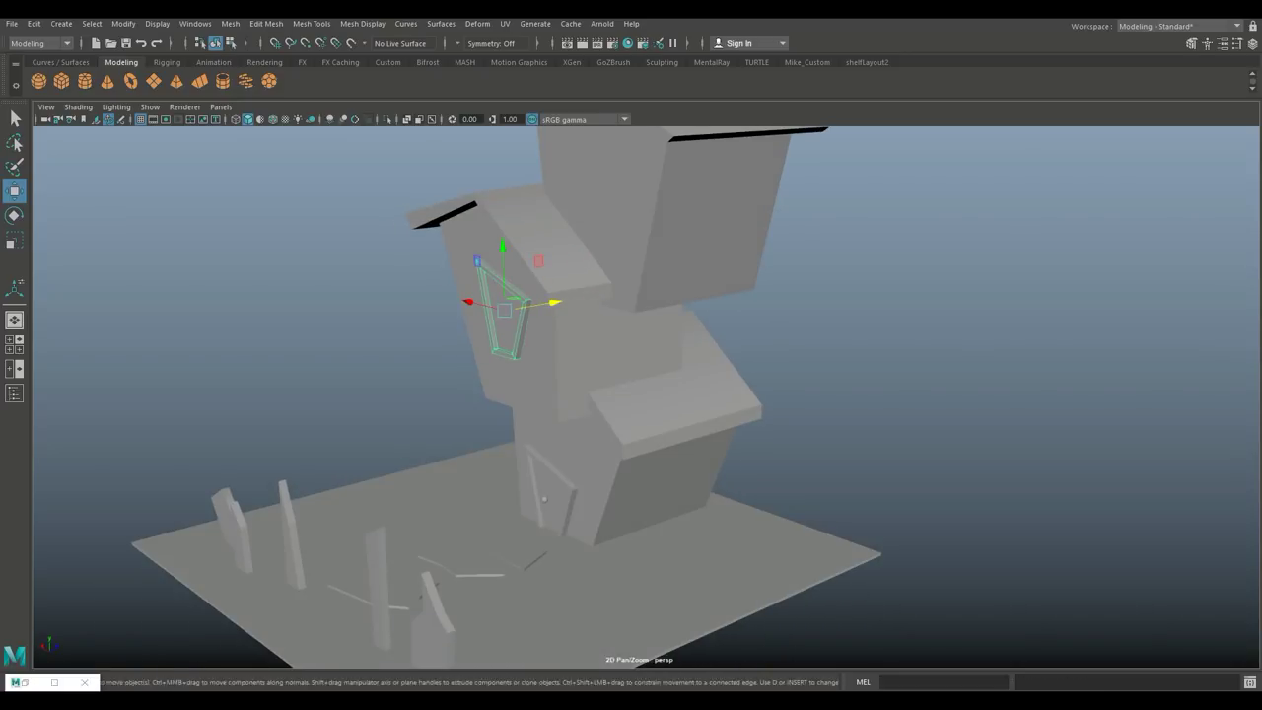
key(space)
key(space)
scroll(646, 394, down, 5)
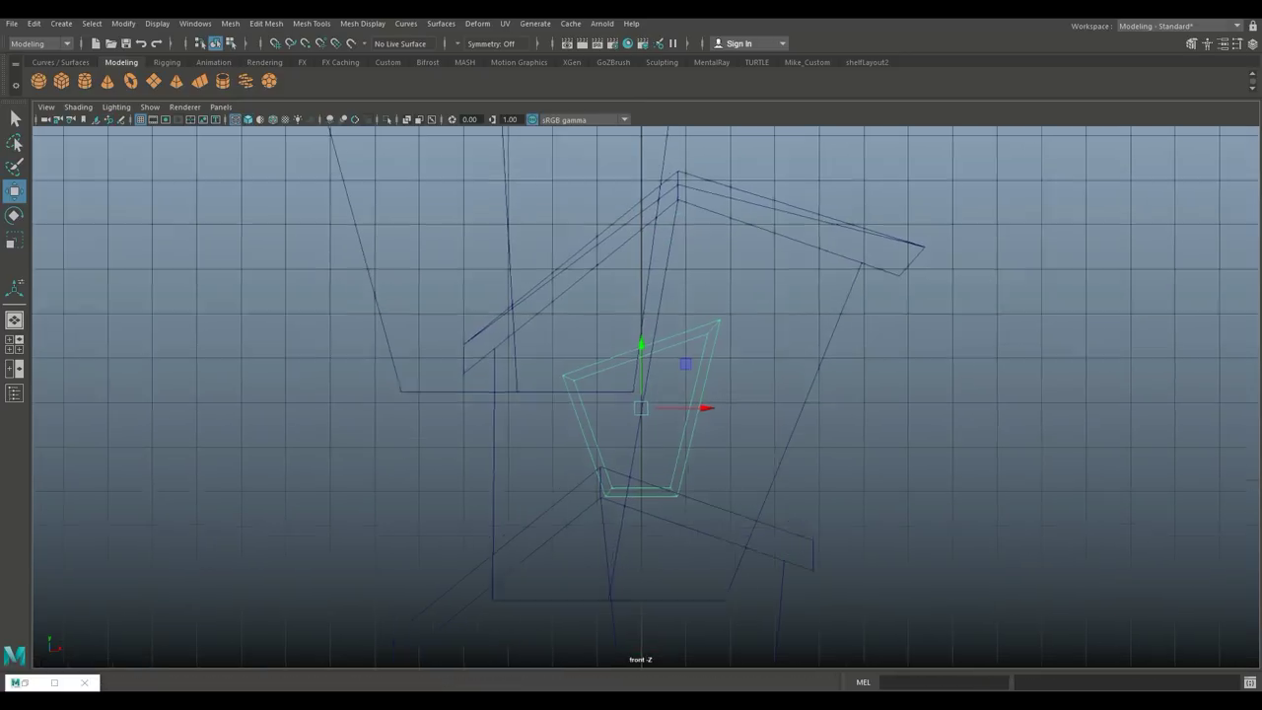
alt+middle_drag(631, 394, 616, 473)
drag(614, 349, 586, 296)
click(609, 395)
key(r)
drag(667, 394, 747, 395)
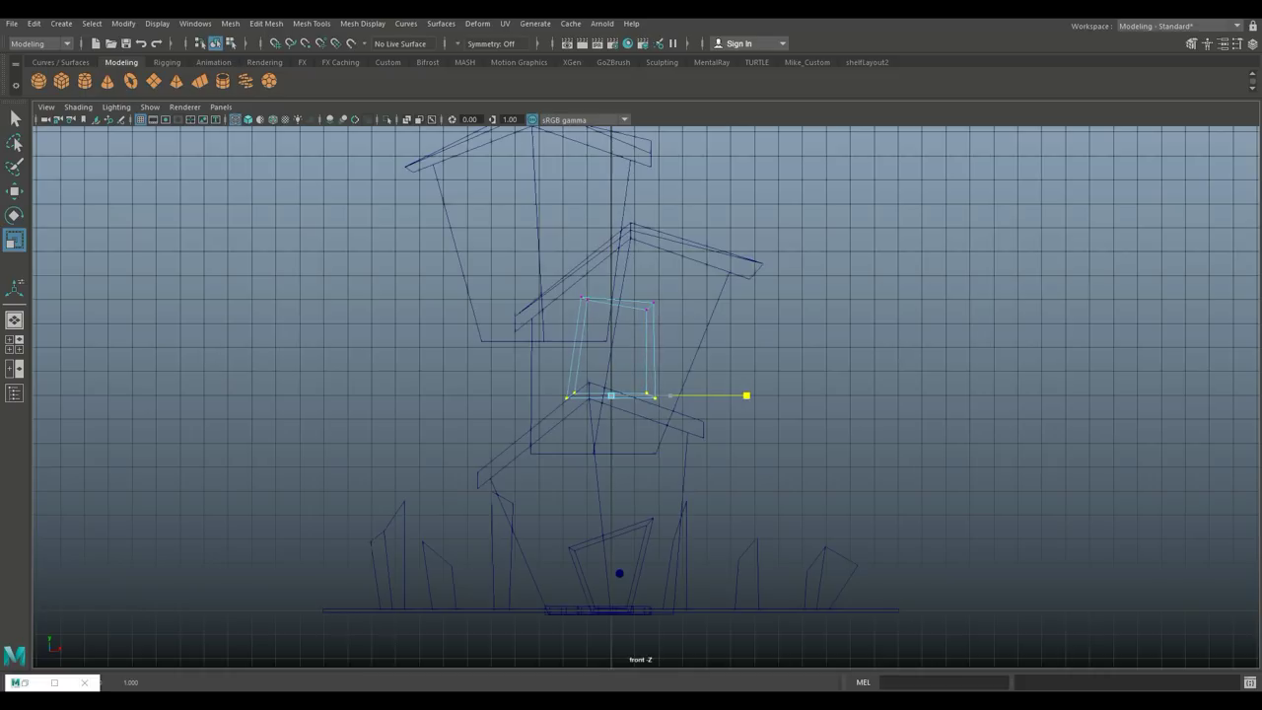
key(F8)
key(w)
drag(612, 350, 634, 327)
- Raise the window panel up the wall and slide it onto the top storey's wall edge
key(space)
alt+drag(631, 394, 808, 419)
click(657, 425)
alt+drag(631, 395, 690, 399)
middle_drag(668, 464, 507, 437)
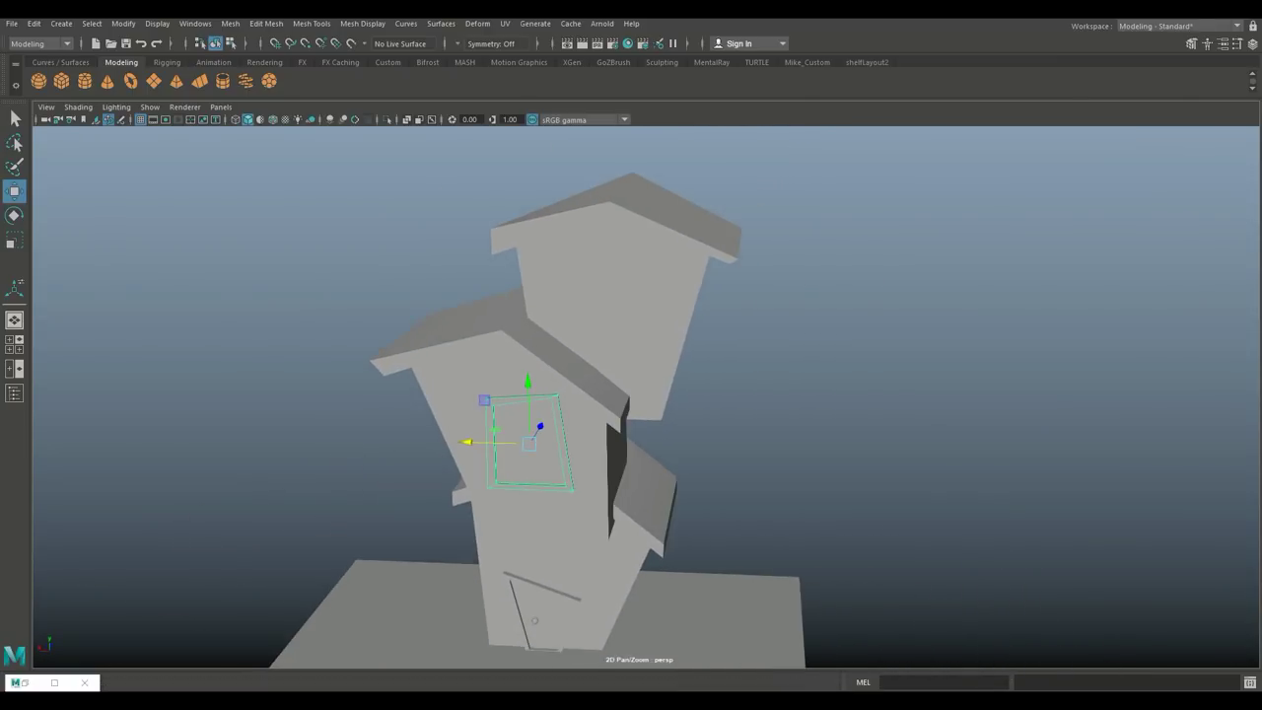
drag(507, 437, 552, 464)
drag(490, 404, 486, 219)
alt+drag(631, 394, 710, 399)
drag(577, 260, 646, 259)
alt+drag(631, 394, 680, 399)
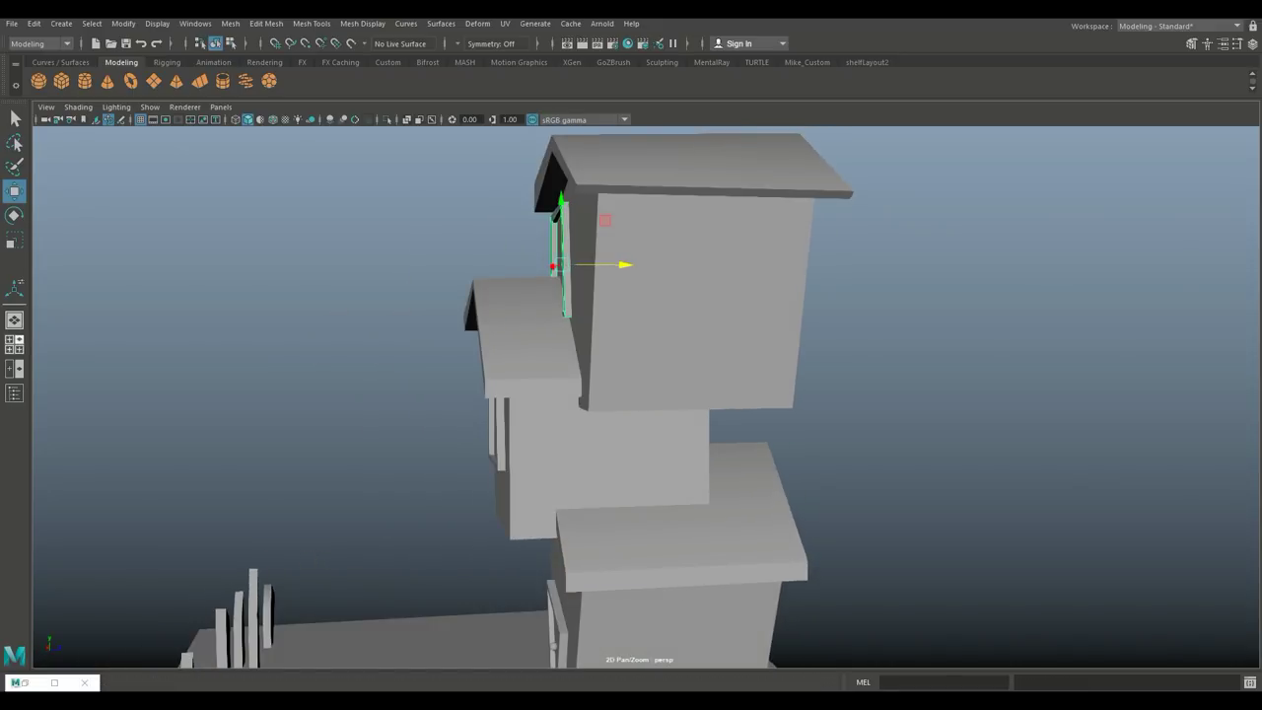
- In front view, shift the window panel left and pull its right-hand corner vertices inward to taper it
click(14, 344)
key(space)
key(f)
click(15, 344)
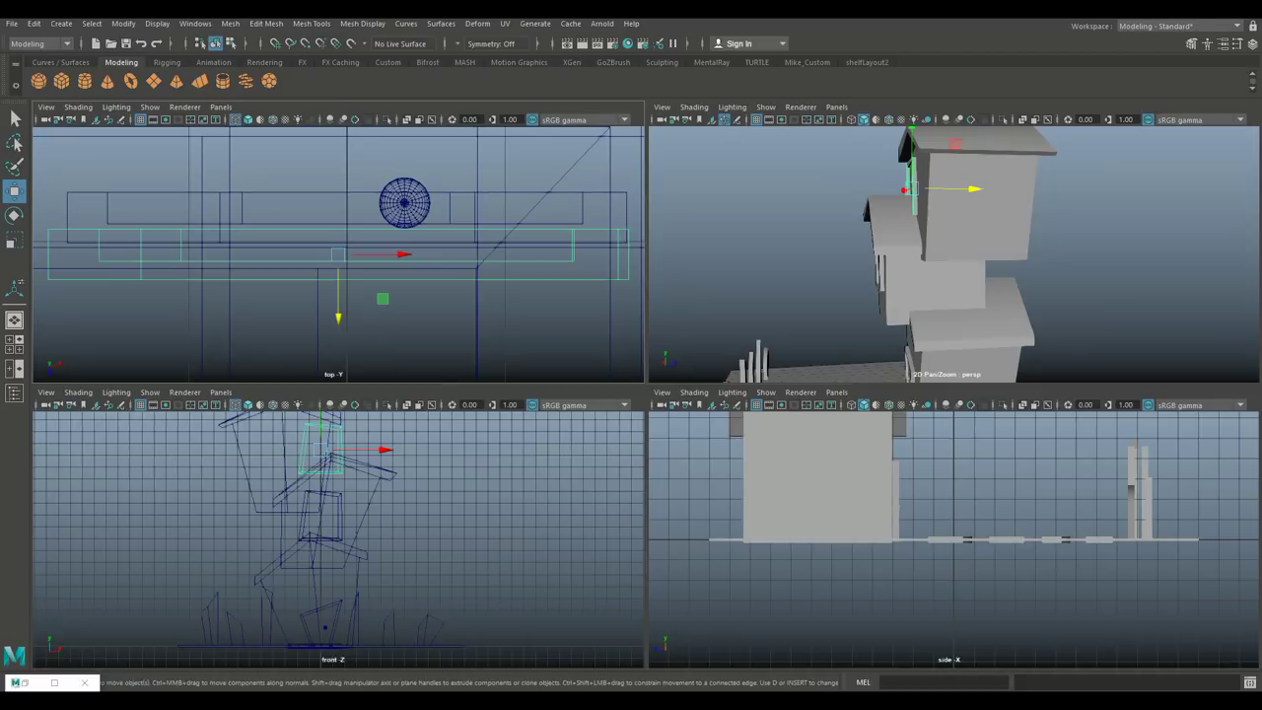
key(space)
alt+middle_drag(631, 394, 721, 530)
drag(744, 352, 665, 352)
right_drag(621, 355, 621, 316)
click(663, 306)
drag(663, 306, 646, 288)
click(659, 396)
mouse_move(659, 396)
mouse_down()
mouse_move(604, 396)
mouse_move(592, 375)
mouse_move(631, 395)
mouse_up()
click(580, 397)
key(space)
key(space)
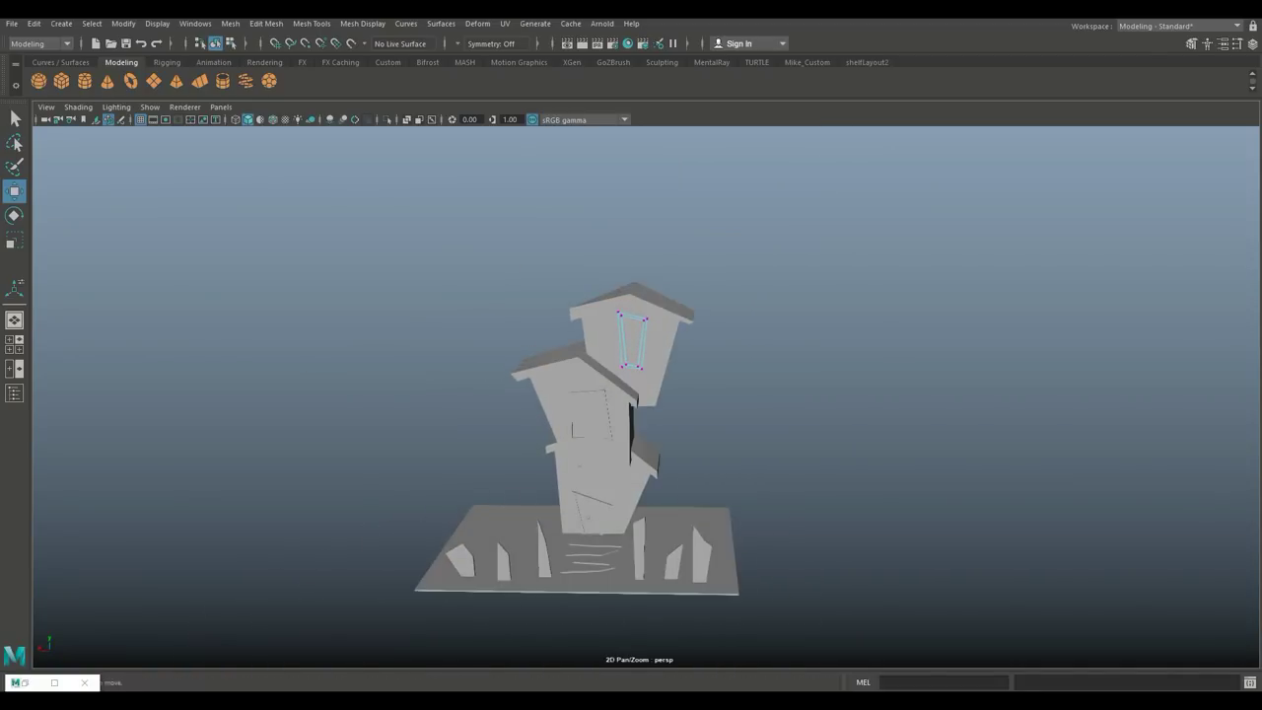
- Flatten the box into a thin horizontal crossbar and raise its left end to tilt it
scroll(666, 660, up, 3)
scroll(666, 661, down, 5)
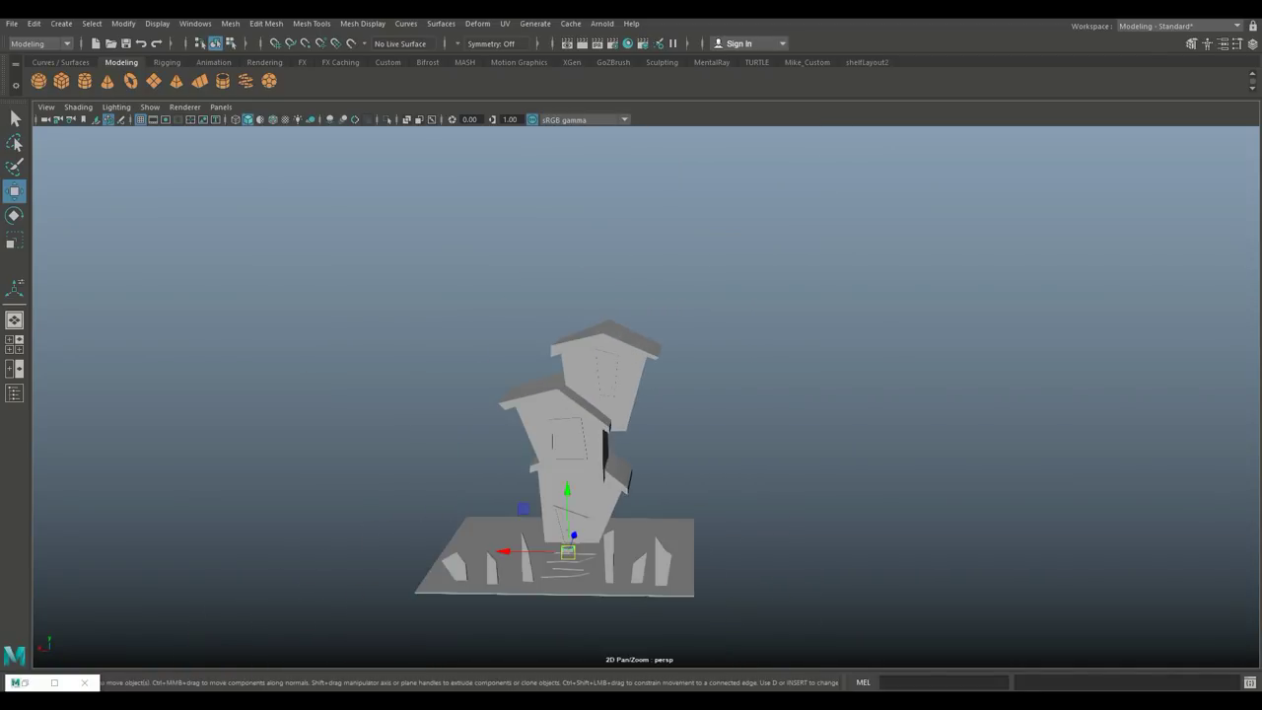
key(space)
key(space)
scroll(592, 394, up, 5)
key(r)
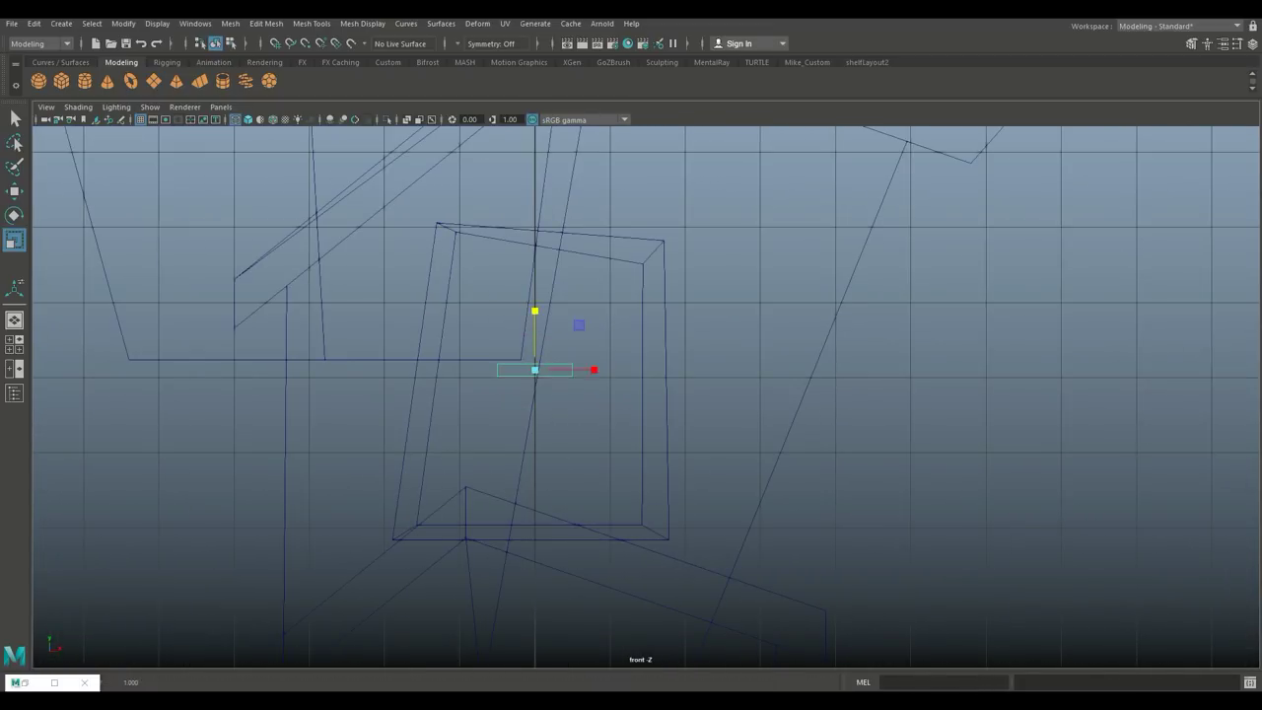
key(w)
drag(594, 370, 598, 370)
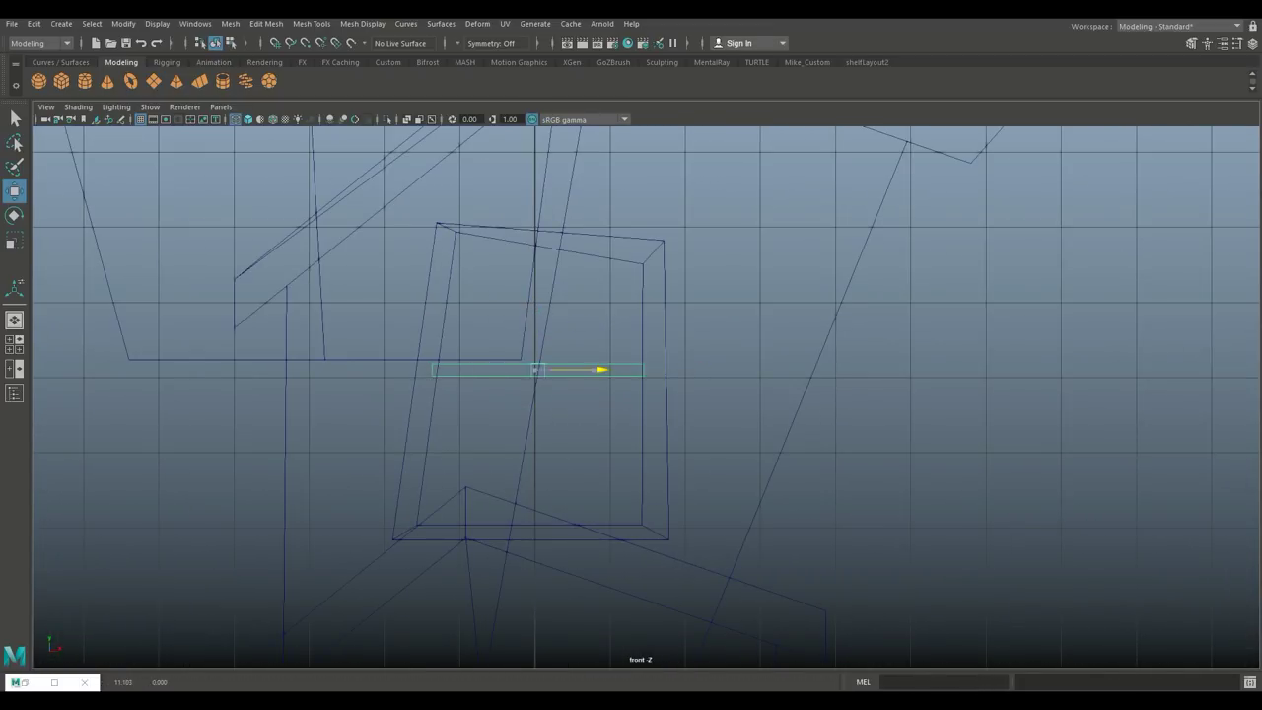
right_drag(444, 307, 386, 326)
drag(446, 365, 447, 364)
drag(436, 301, 434, 274)
- Rotate the thin piece steeply upright and extend its bottom and top vertices into a slanted bar
right_drag(597, 316, 597, 345)
key(e)
drag(599, 355, 570, 426)
right_drag(507, 314, 444, 307)
click(507, 469)
key(w)
drag(507, 469, 515, 517)
click(561, 265)
drag(564, 262, 570, 242)
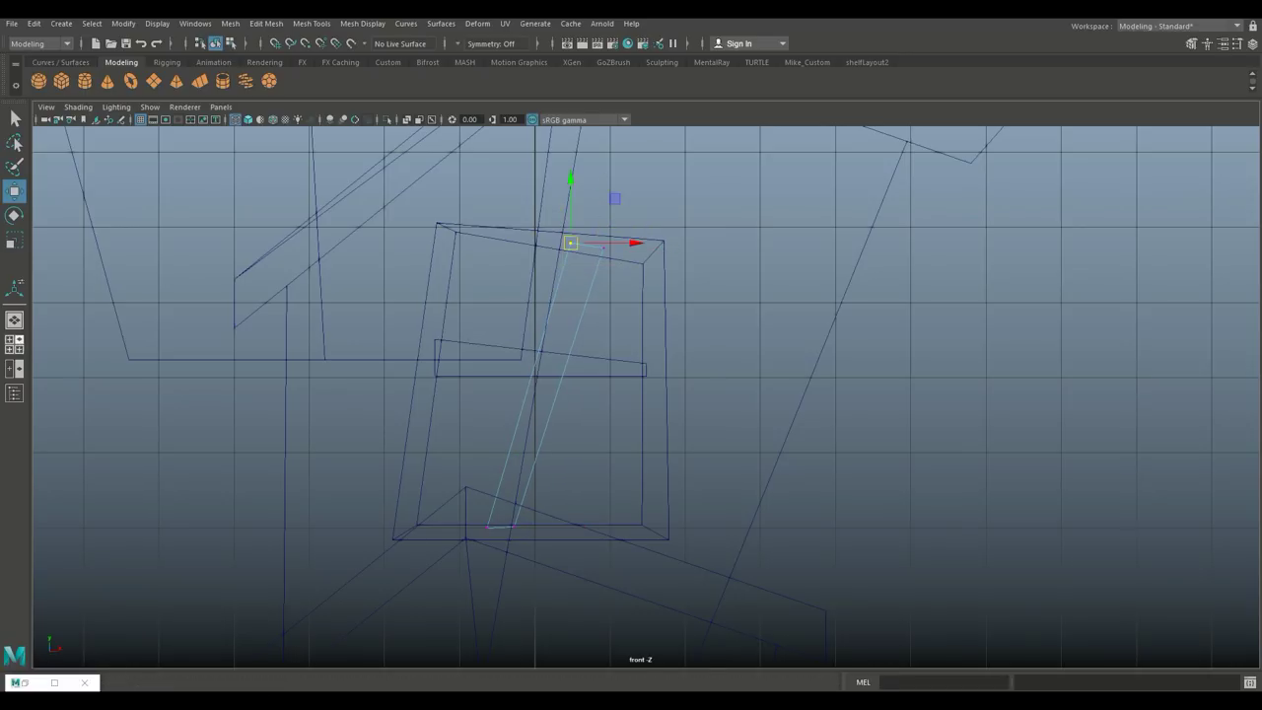
- Shift the window face sideways along one axis and raise it on the wall
key(space)
key(space)
scroll(650, 395, up, 6)
scroll(651, 395, up, 3)
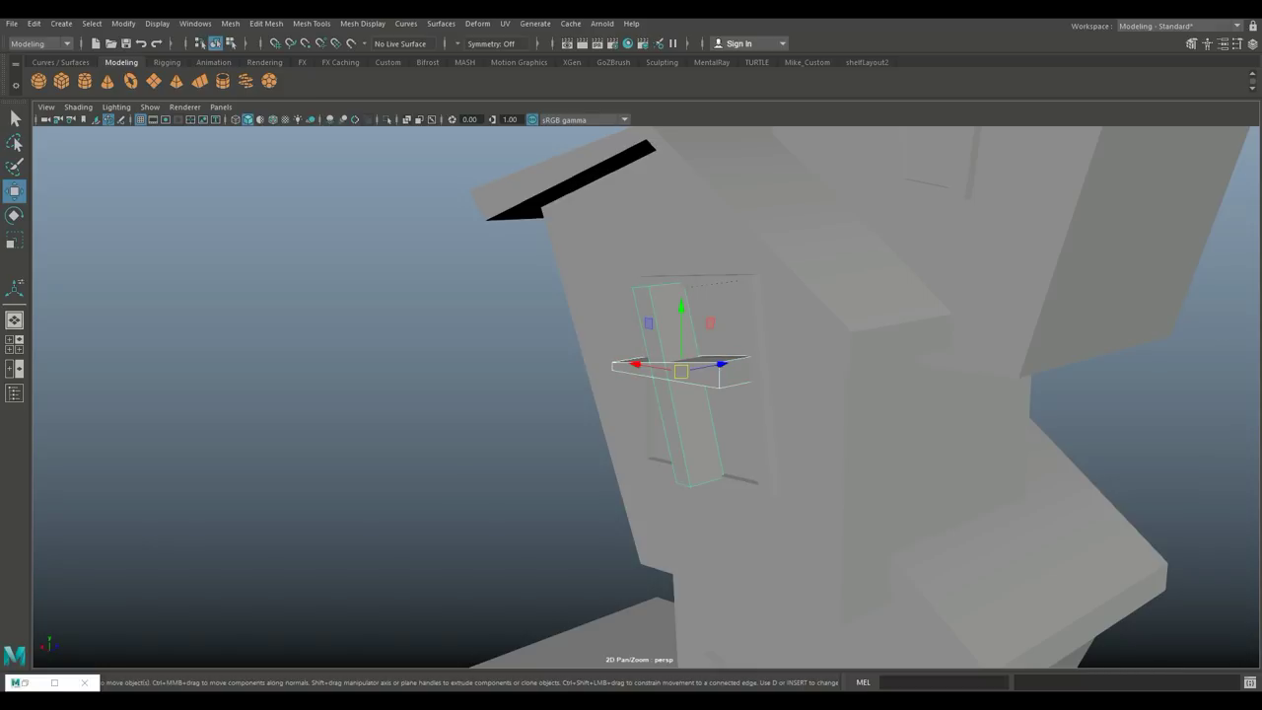
drag(721, 365, 754, 358)
alt+drag(631, 394, 354, 394)
alt+drag(631, 394, 464, 326)
drag(645, 317, 552, 286)
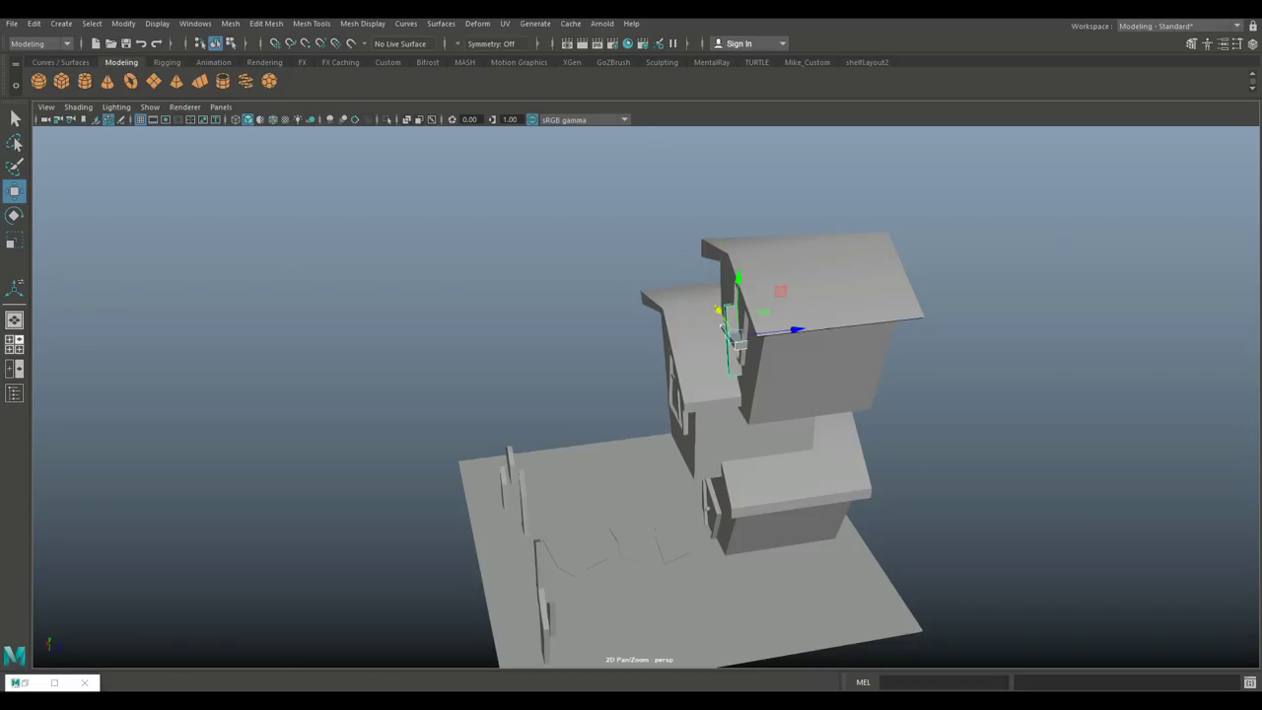
- Straighten the upright bar's edges to run vertical and move its bottom vertices up and right
key(space)
key(space)
key(space)
key(space)
key(f)
scroll(636, 414, down, 3)
scroll(624, 480, up, 5)
right_drag(667, 273, 602, 273)
drag(676, 279, 564, 130)
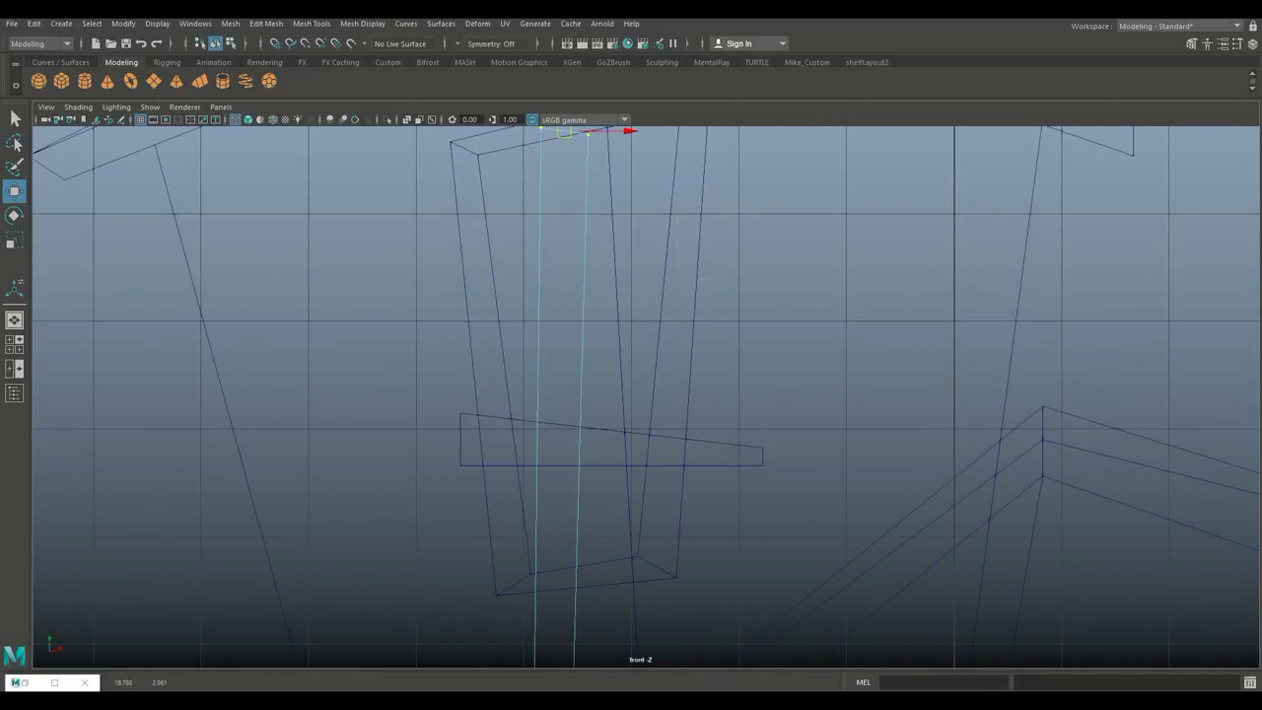
alt+middle_drag(564, 130, 550, 213)
alt+middle_drag(552, 394, 539, 258)
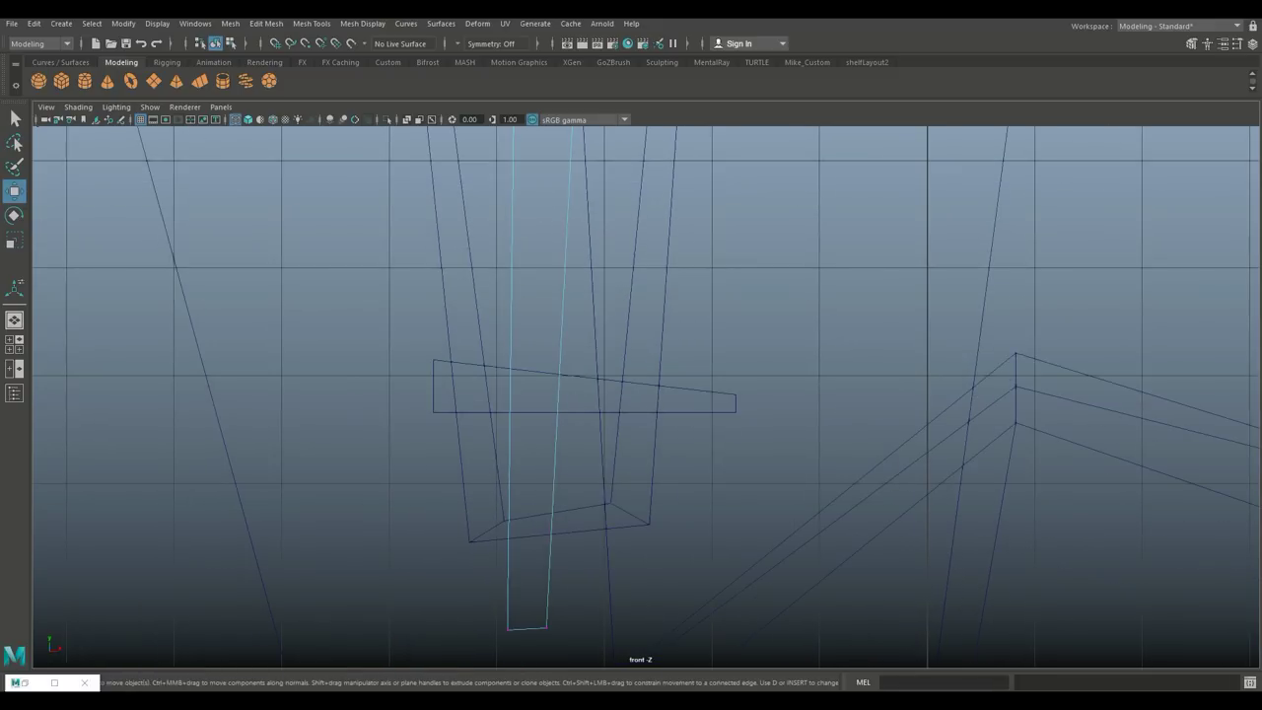
drag(527, 628, 560, 527)
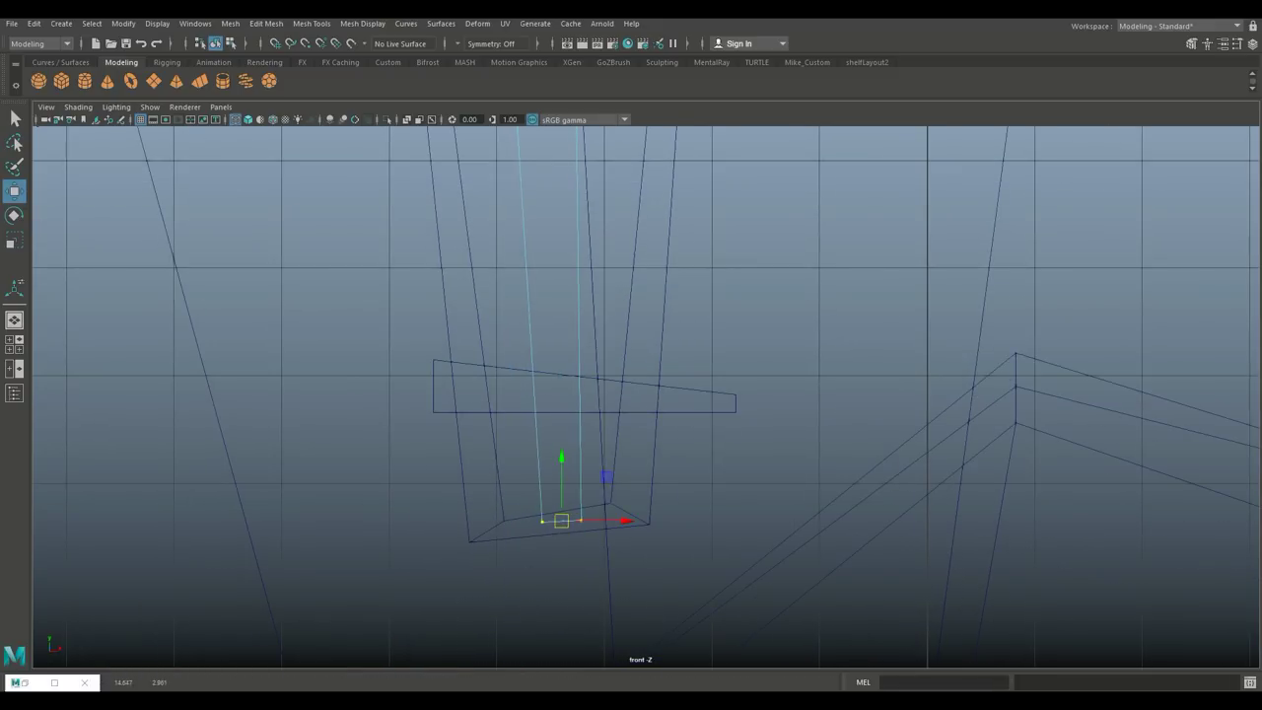
- Adjust the flat crossbar's end vertices, raising its right end and lowering the selected ends
right_drag(522, 305, 460, 326)
drag(446, 301, 478, 386)
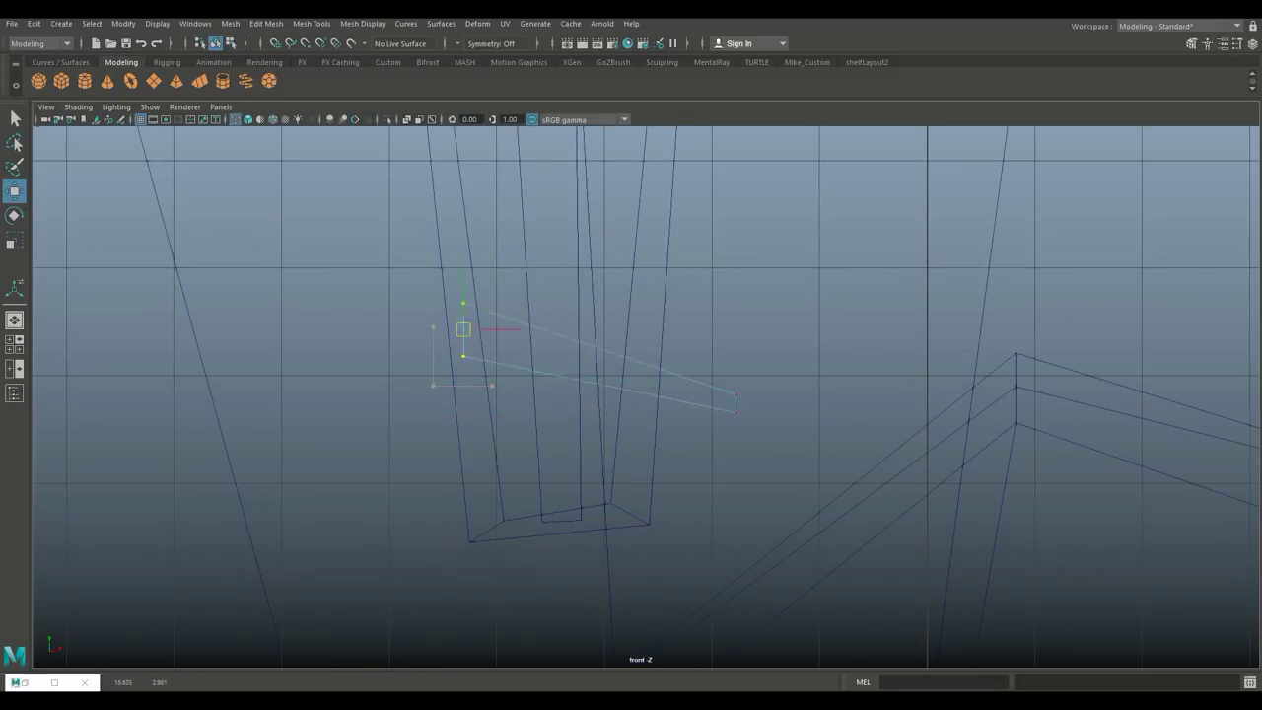
drag(734, 403, 705, 339)
scroll(592, 590, down, 5)
drag(631, 360, 574, 548)
drag(546, 280, 554, 280)
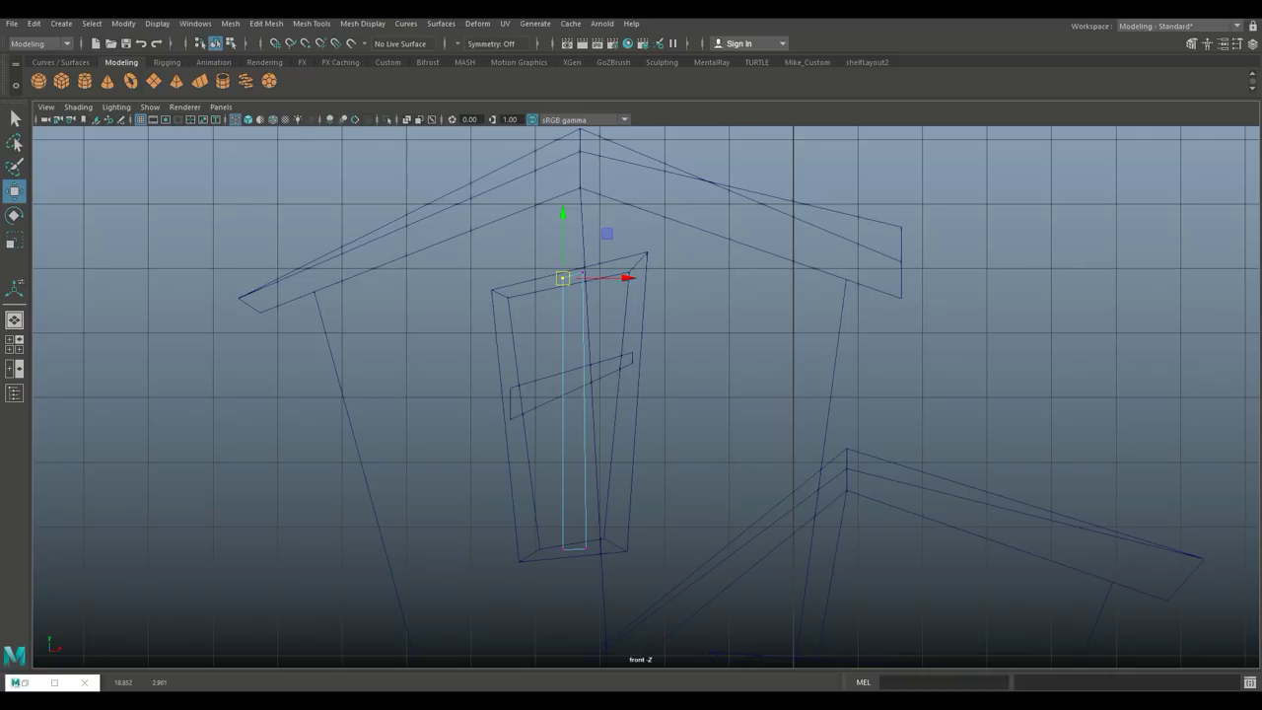
- Select the window piece and slide it along the upper house's wall into place
key(space)
key(space)
alt+drag(946, 257, 887, 295)
scroll(641, 395, up, 5)
alt+drag(648, 549, 603, 262)
right_drag(604, 262, 633, 278)
scroll(631, 394, up, 5)
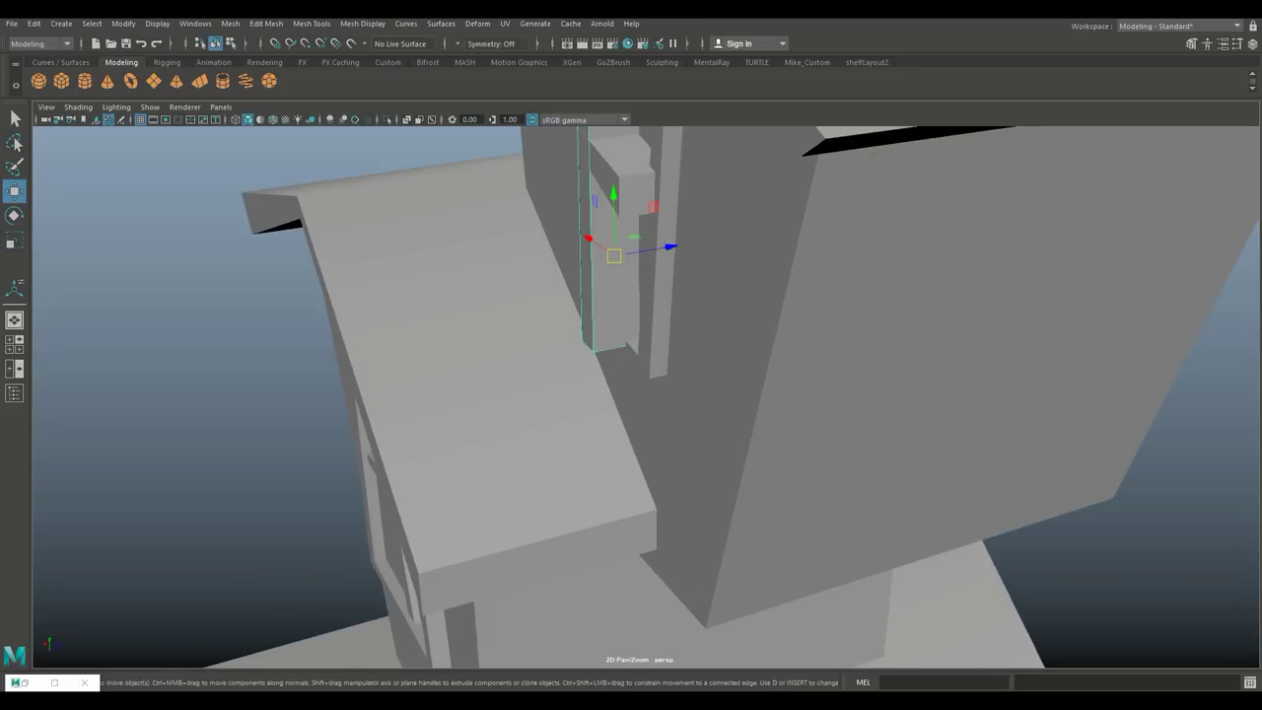
drag(668, 246, 414, 666)
- Lift the small cylinder from the ground and set it on the lower roof slab
click(663, 424)
alt+drag(663, 424, 857, 343)
scroll(847, 343, down, 3)
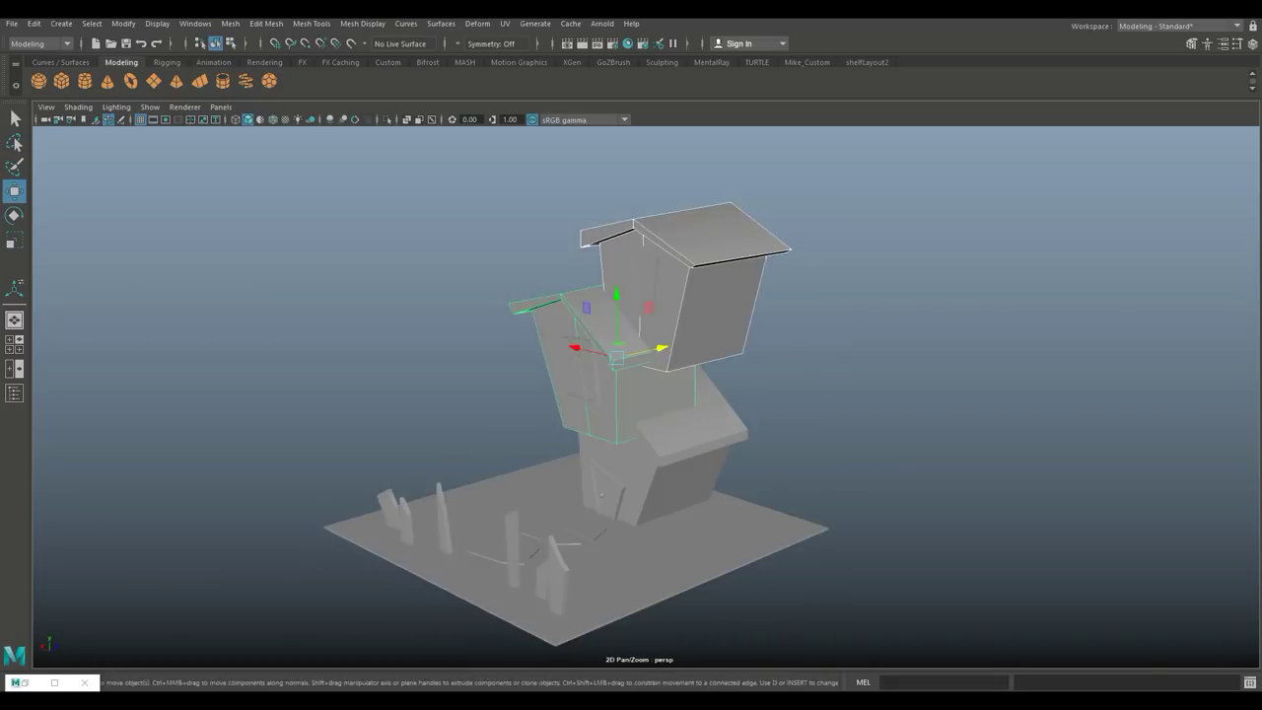
alt+middle_drag(858, 343, 828, 451)
alt+drag(828, 451, 788, 444)
drag(535, 572, 535, 395)
alt+drag(789, 443, 818, 434)
drag(558, 352, 469, 339)
drag(526, 296, 531, 361)
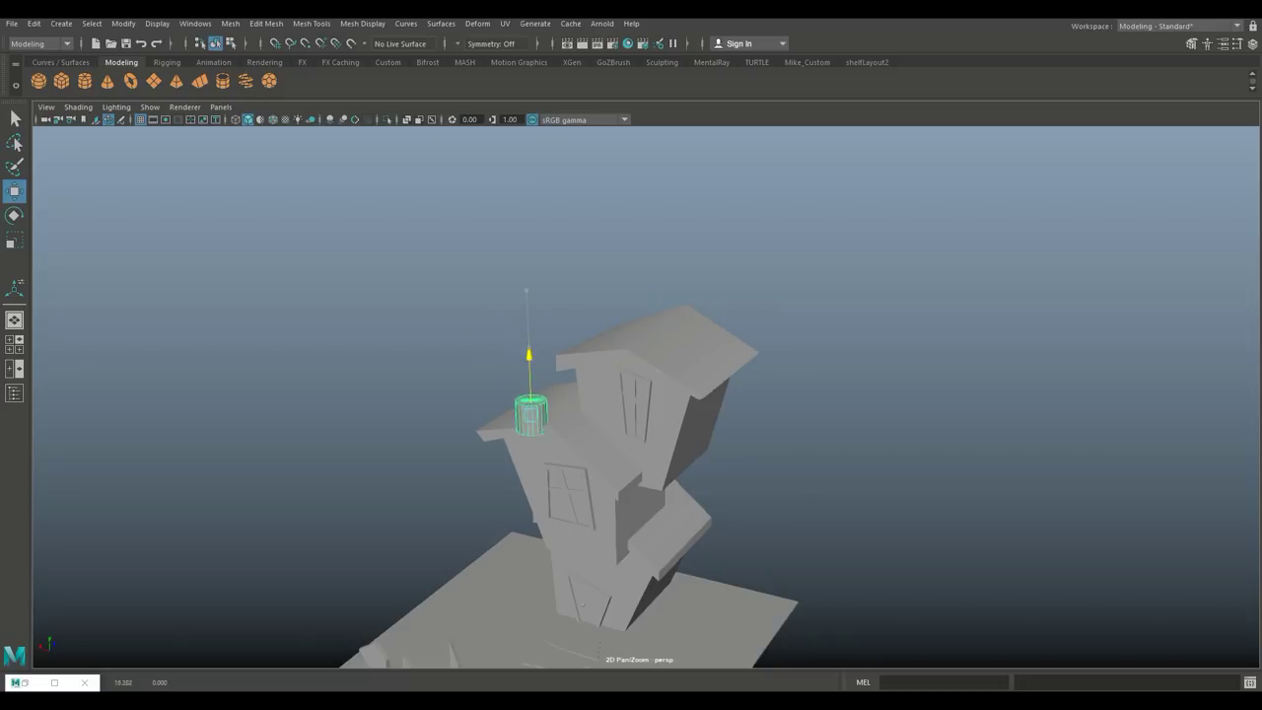
alt+drag(631, 395, 676, 434)
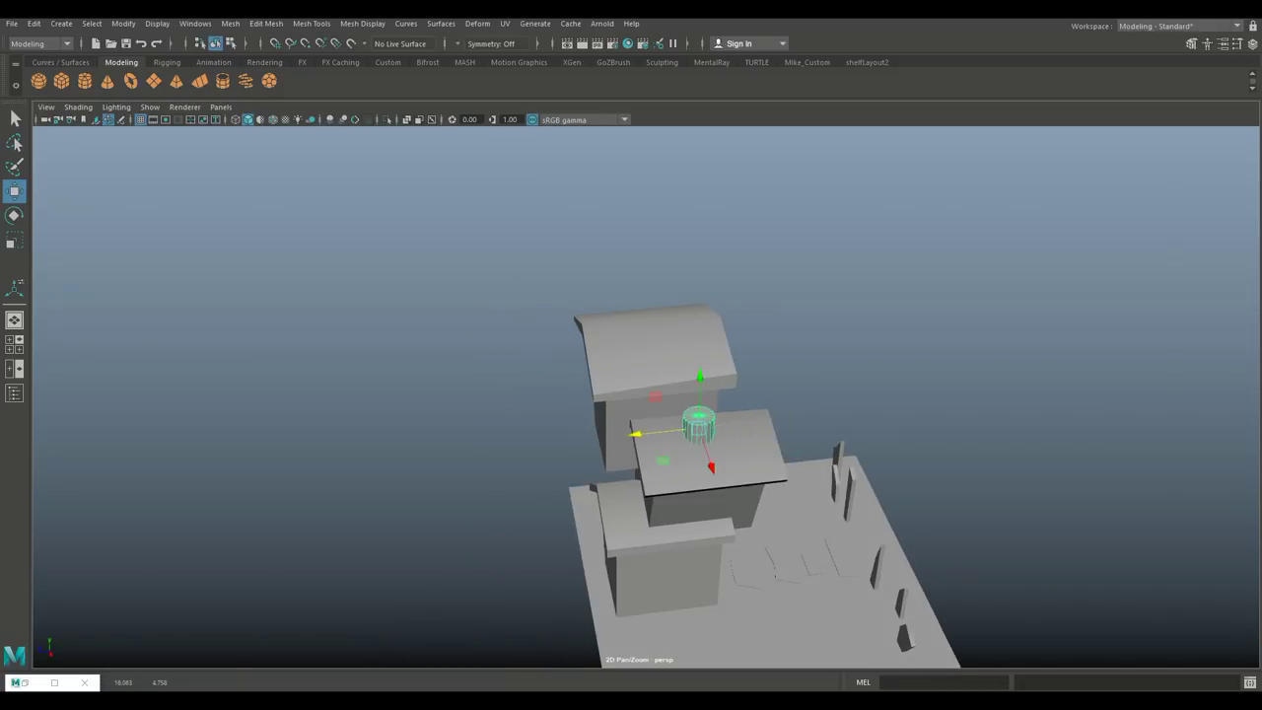
- Open the cylinder's construction attributes (Ctrl+A) to set Subdivisions Axis 5 and Caps 0
key(ctrl+a)
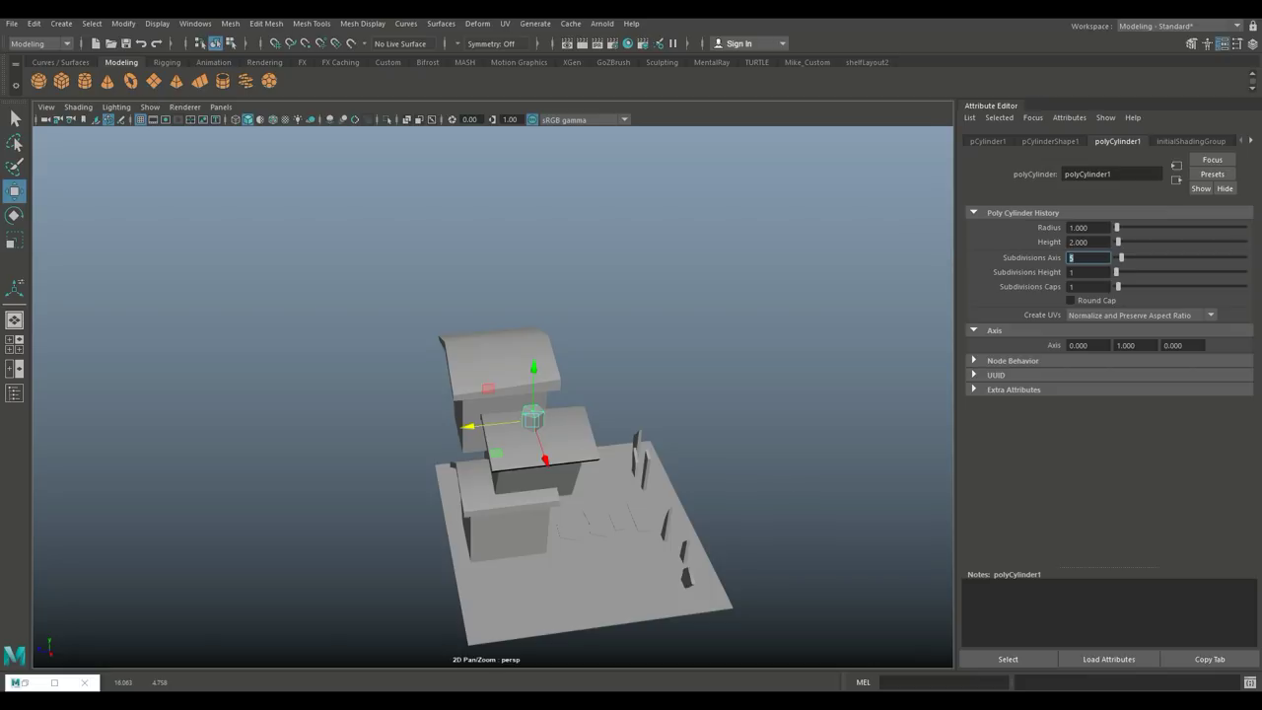
scroll(591, 414, up, 5)
right_click(600, 308)
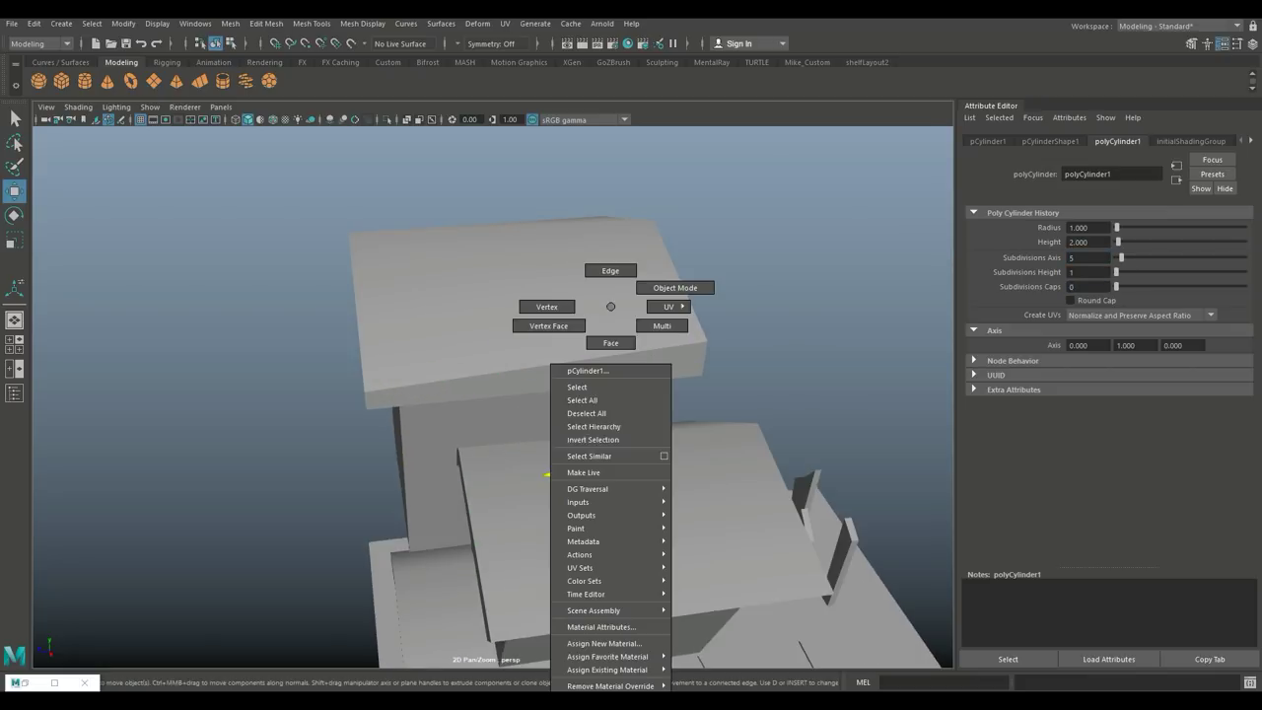
- Reselect the five-sided roof cylinder and pick its open top rim edges in Edge mode
click(616, 464)
scroll(592, 414, down, 5)
mouse_move(493, 394)
alt+mouse_down()
mouse_move(616, 385)
mouse_move(493, 386)
alt+mouse_up()
right_click(605, 309)
click(677, 285)
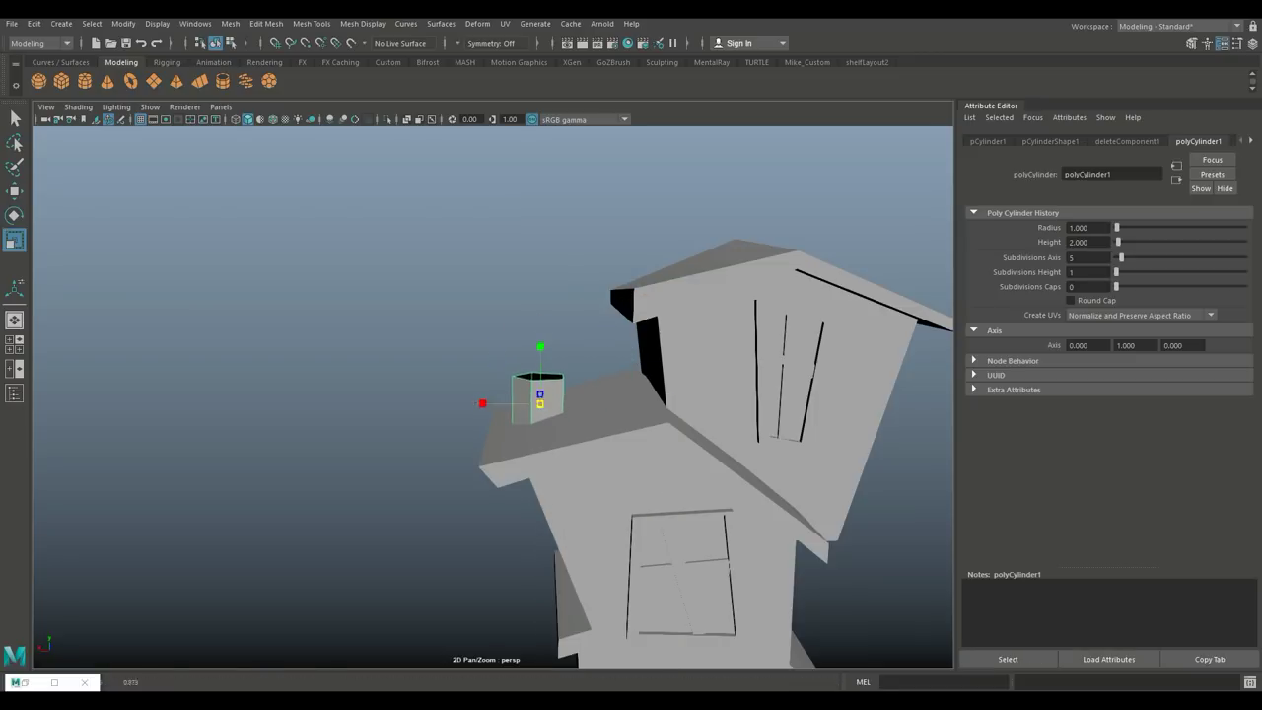
alt+drag(591, 394, 621, 390)
scroll(571, 307, up, 3)
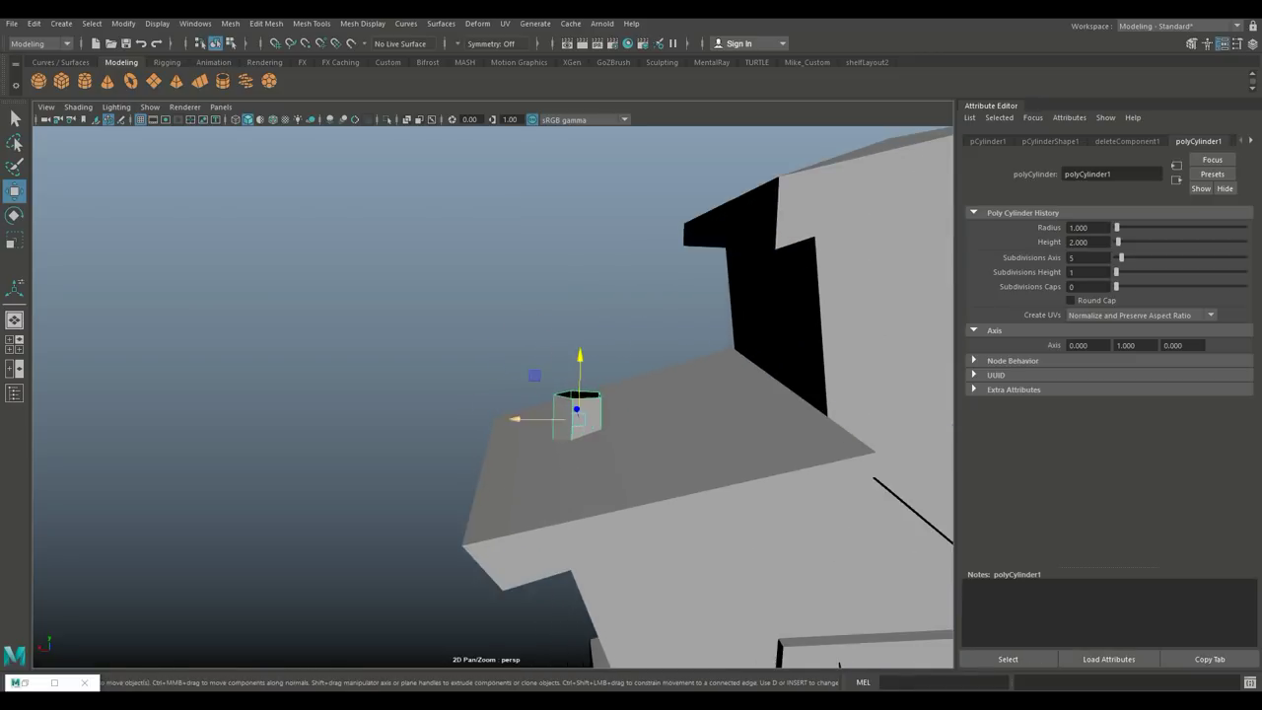
right_click(571, 306)
click(571, 271)
click(554, 394)
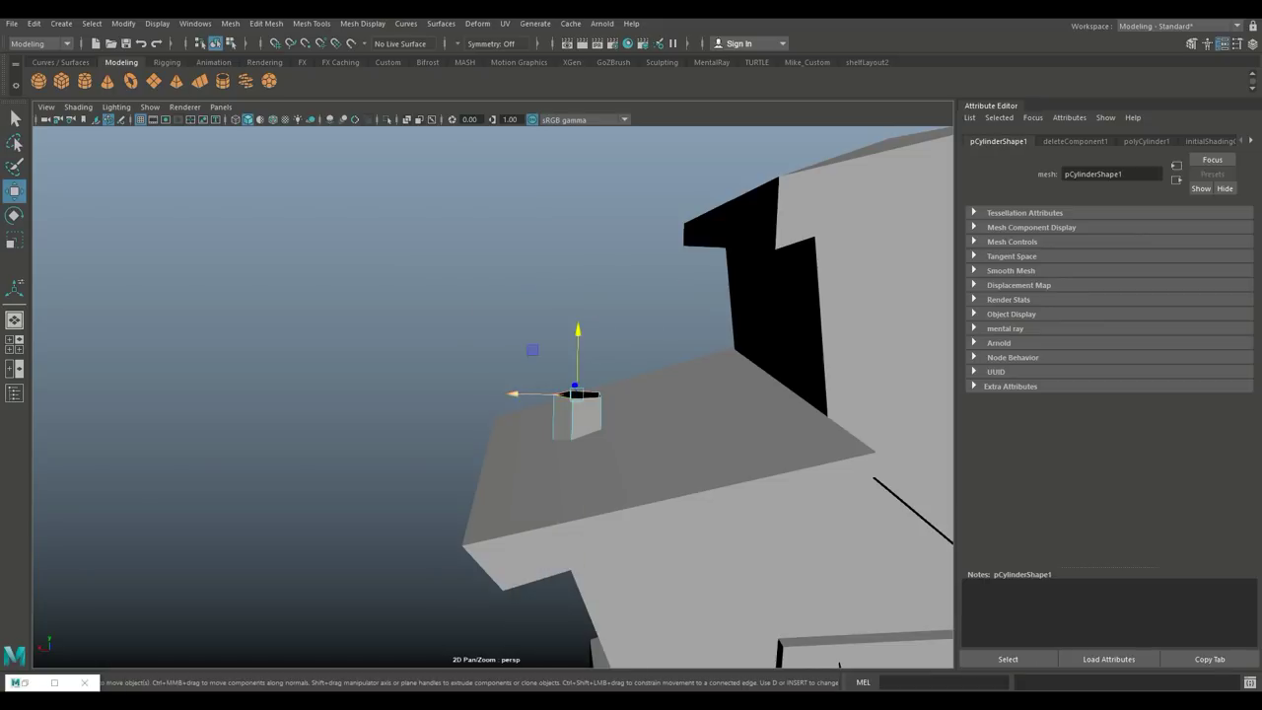
- Extrude the rim edges and pull the new pipe segment up and sideways
key(ctrl+e)
key(w)
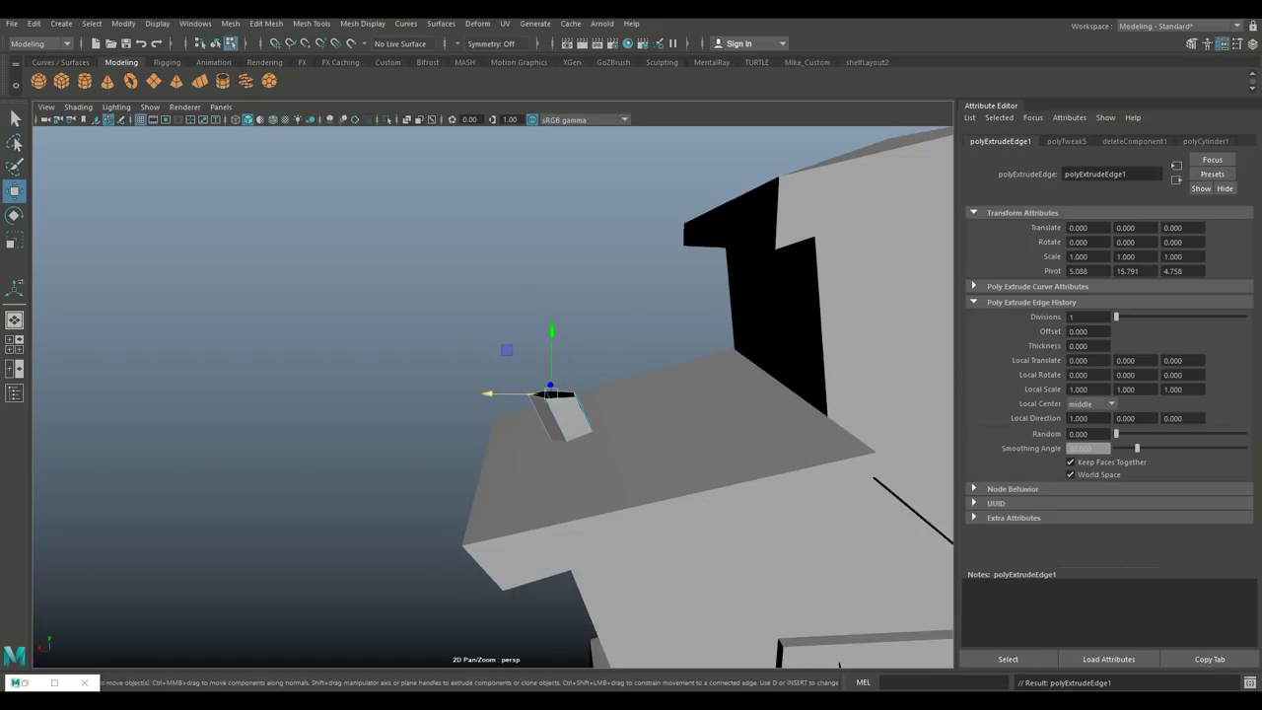
drag(551, 341, 551, 291)
drag(520, 345, 546, 346)
- Extrude the rim again, raise it, and shift the top left into a zig-zag
key(ctrl+e)
key(w)
drag(580, 296, 580, 265)
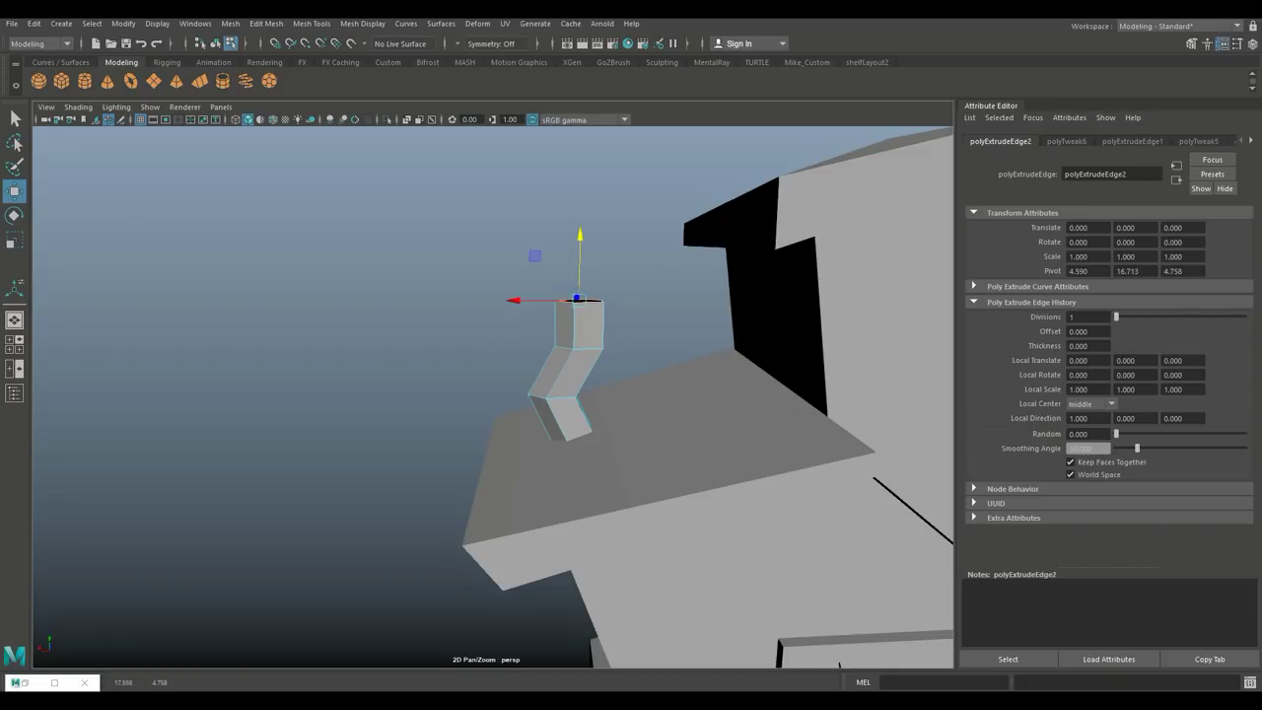
key(e)
key(w)
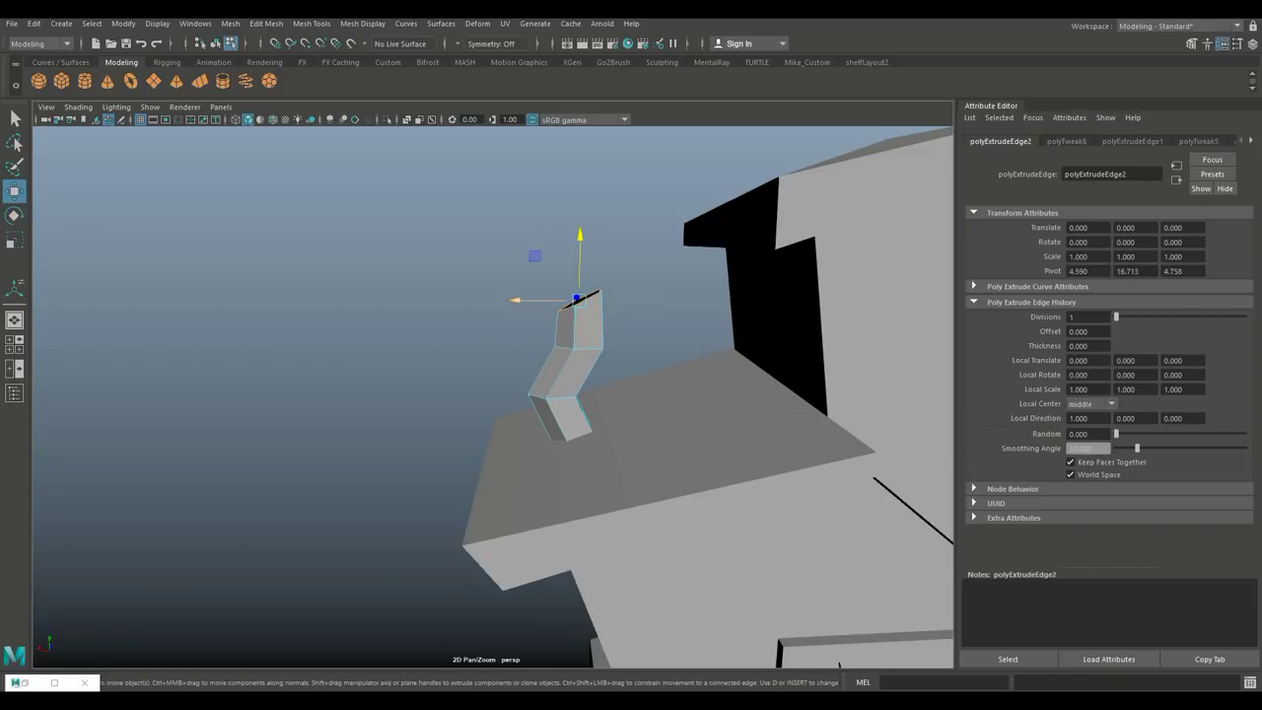
drag(557, 296, 537, 300)
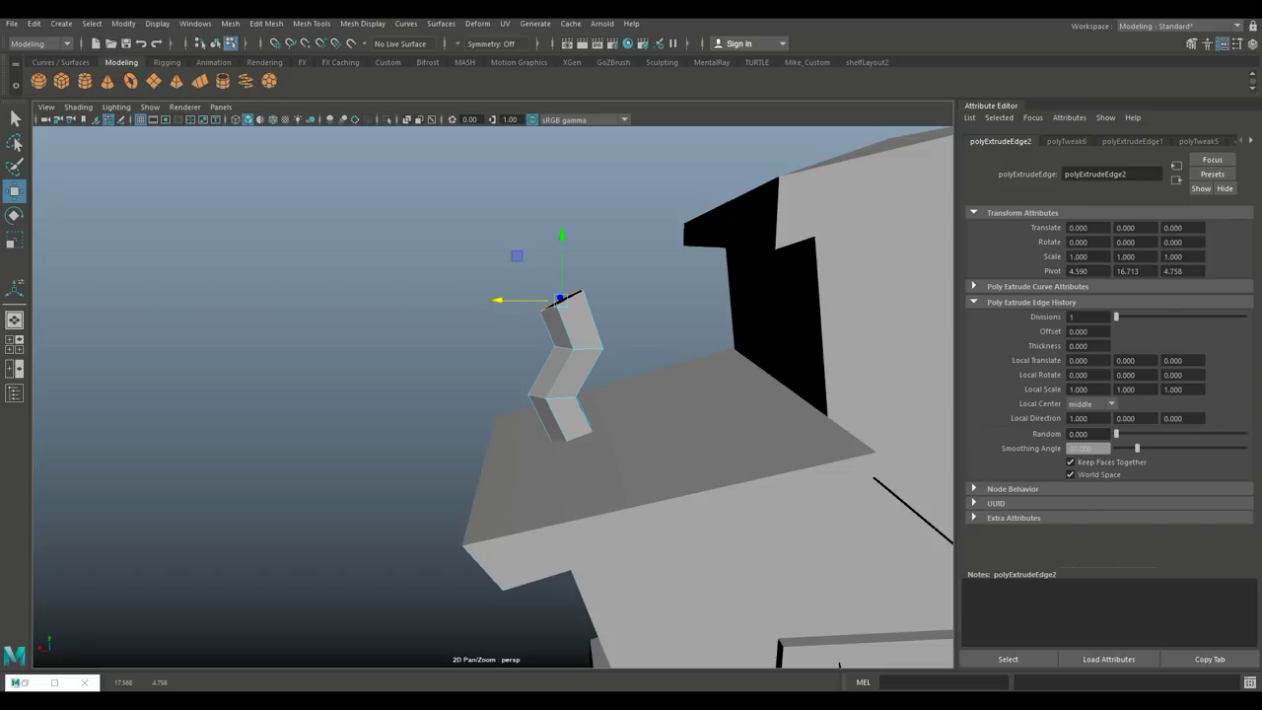
key(F8)
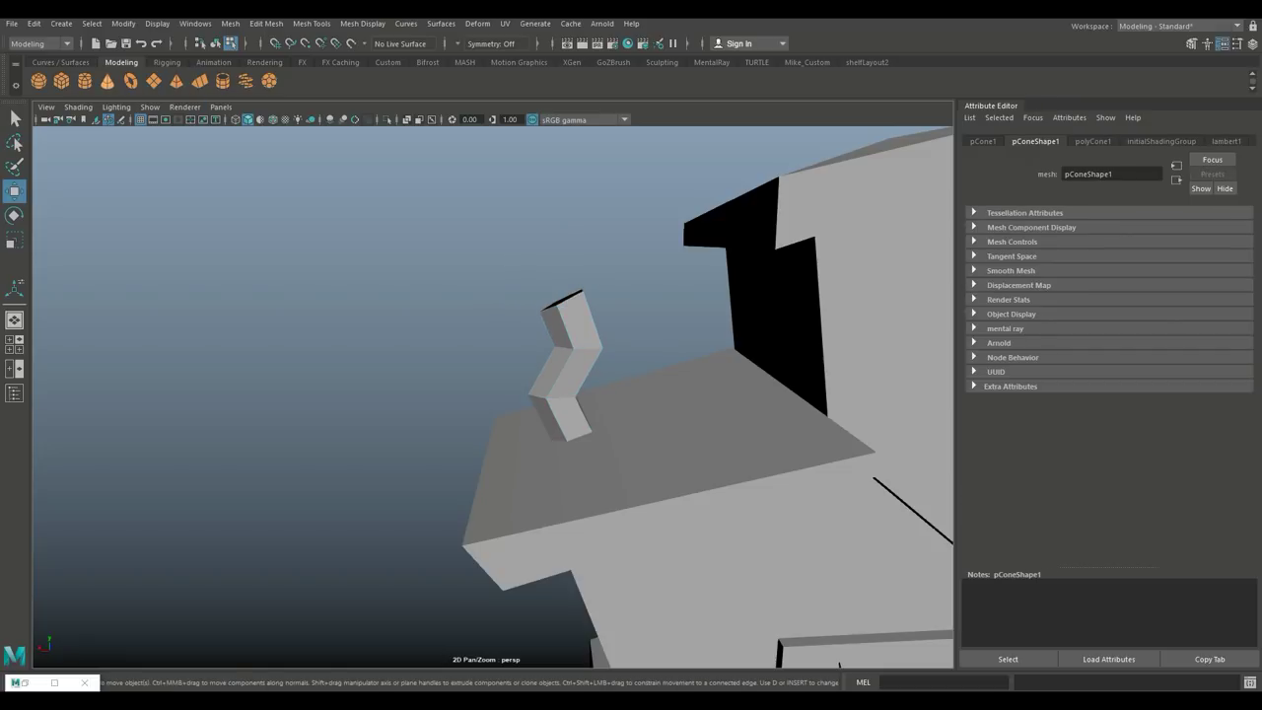
- Lift the new cone over the pipe and tilt it about 25 degrees in front view
key(f)
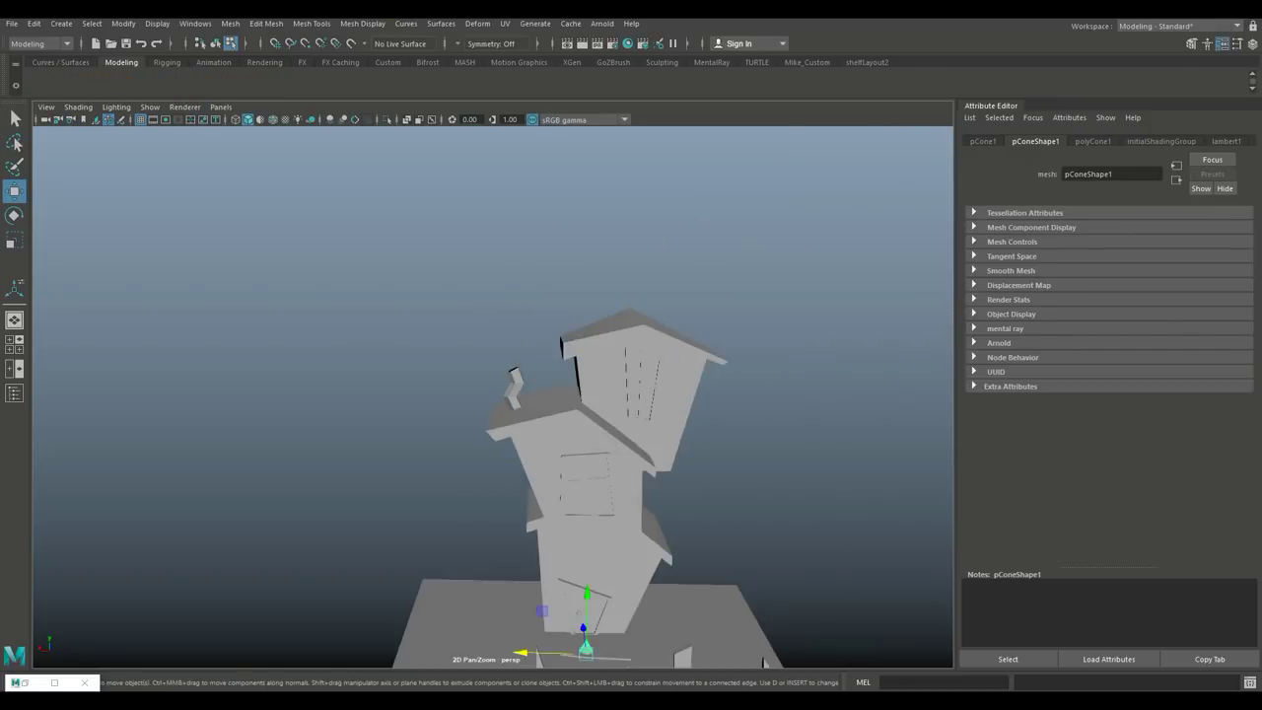
drag(550, 471, 555, 321)
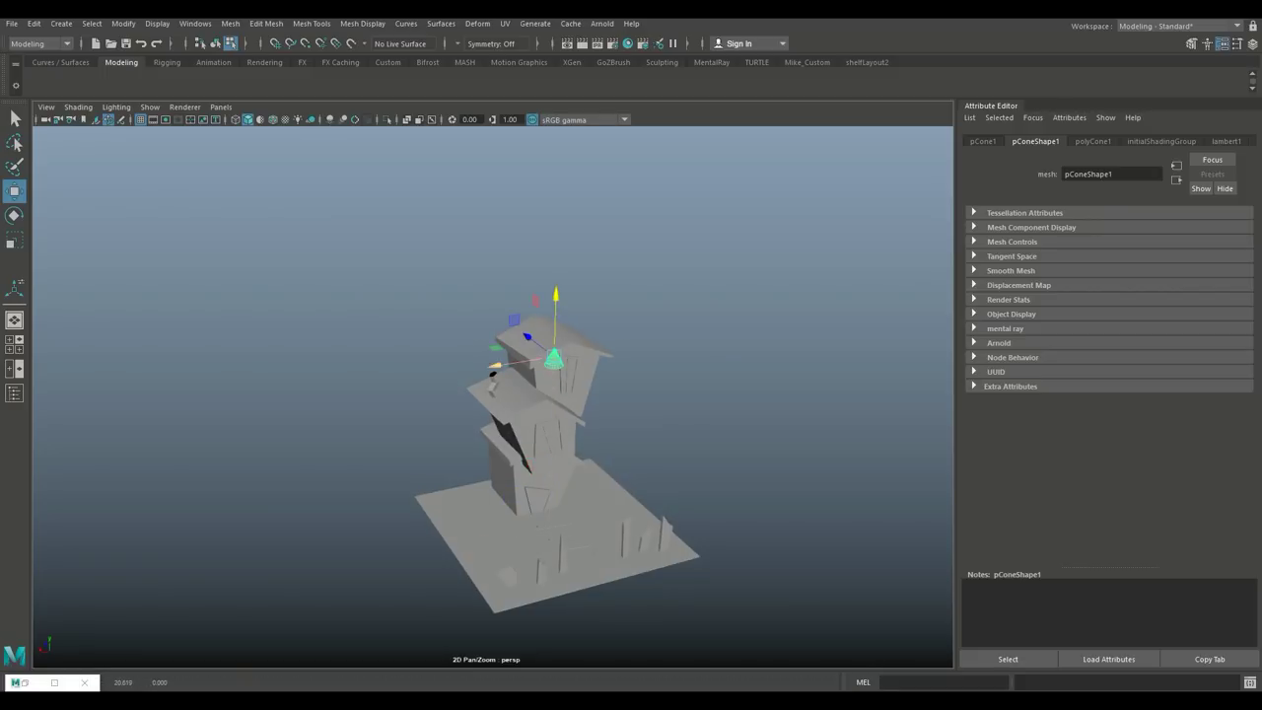
key(space)
key(space)
key(f)
drag(614, 286, 444, 479)
key(e)
drag(507, 456, 471, 475)
key(w)
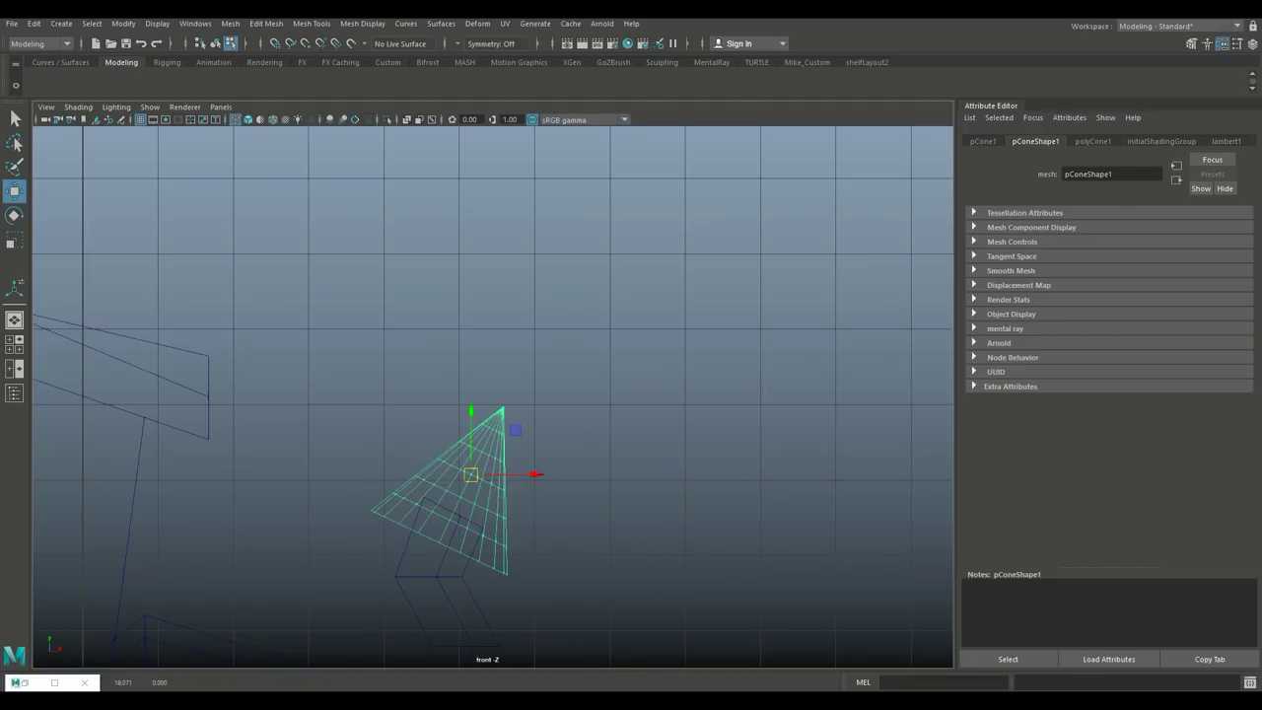
- Give the cone Subdivisions Height 6 and Cap 0, and move it onto the pipe top
click(1093, 141)
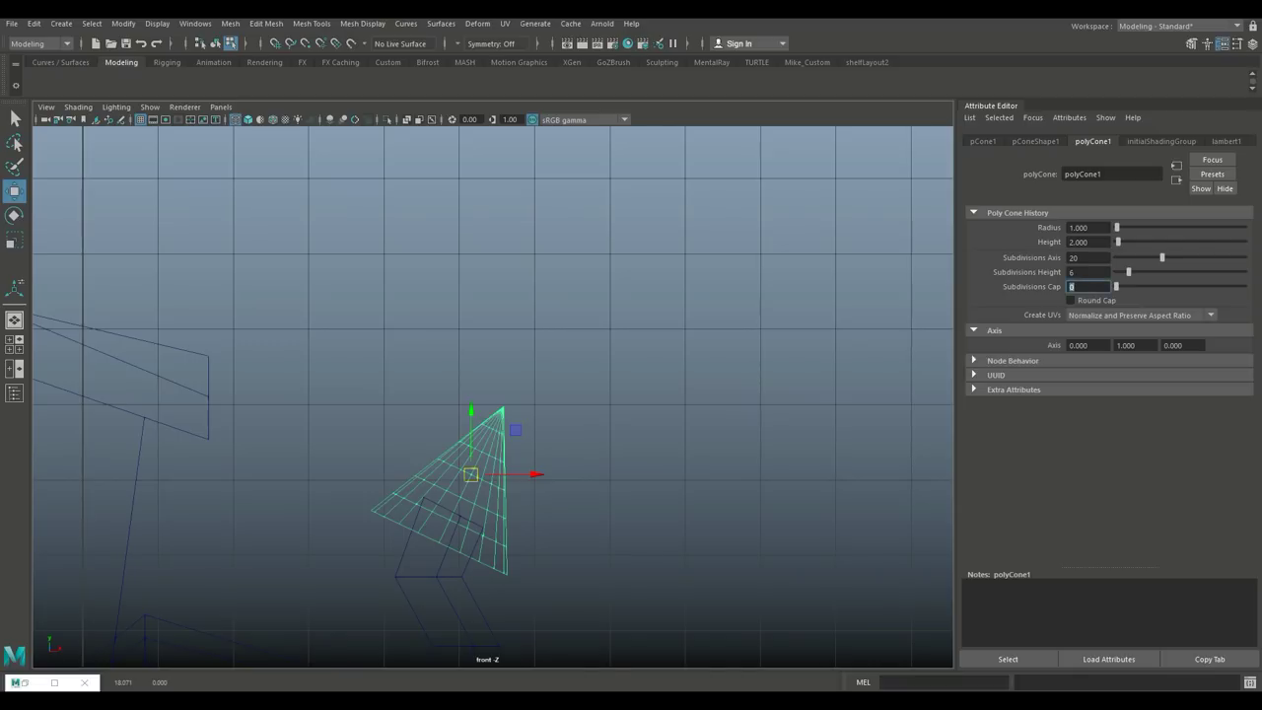
key(space)
key(space)
scroll(493, 384, up, 5)
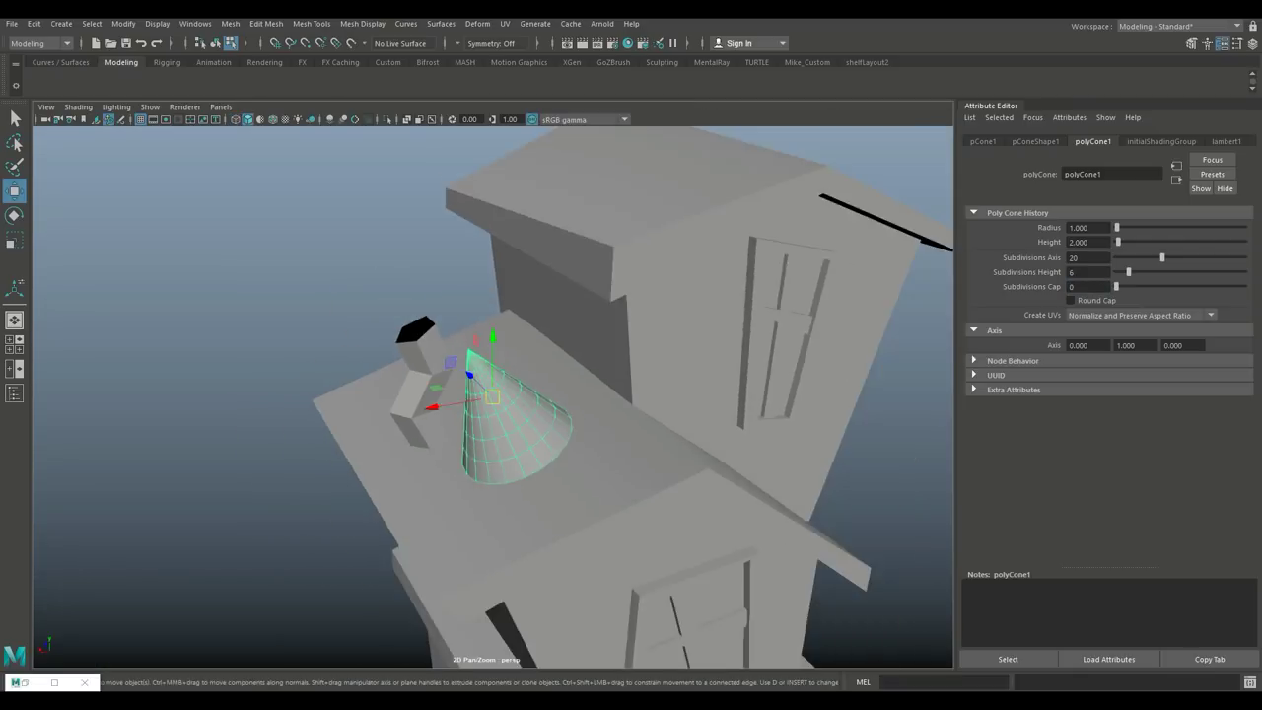
right_drag(493, 386, 479, 308)
click(690, 247)
alt+drag(690, 247, 512, 277)
click(493, 399)
drag(443, 396, 340, 396)
- Check the cone's placement from the top and perspective views, then select the small cube
key(space)
key(space)
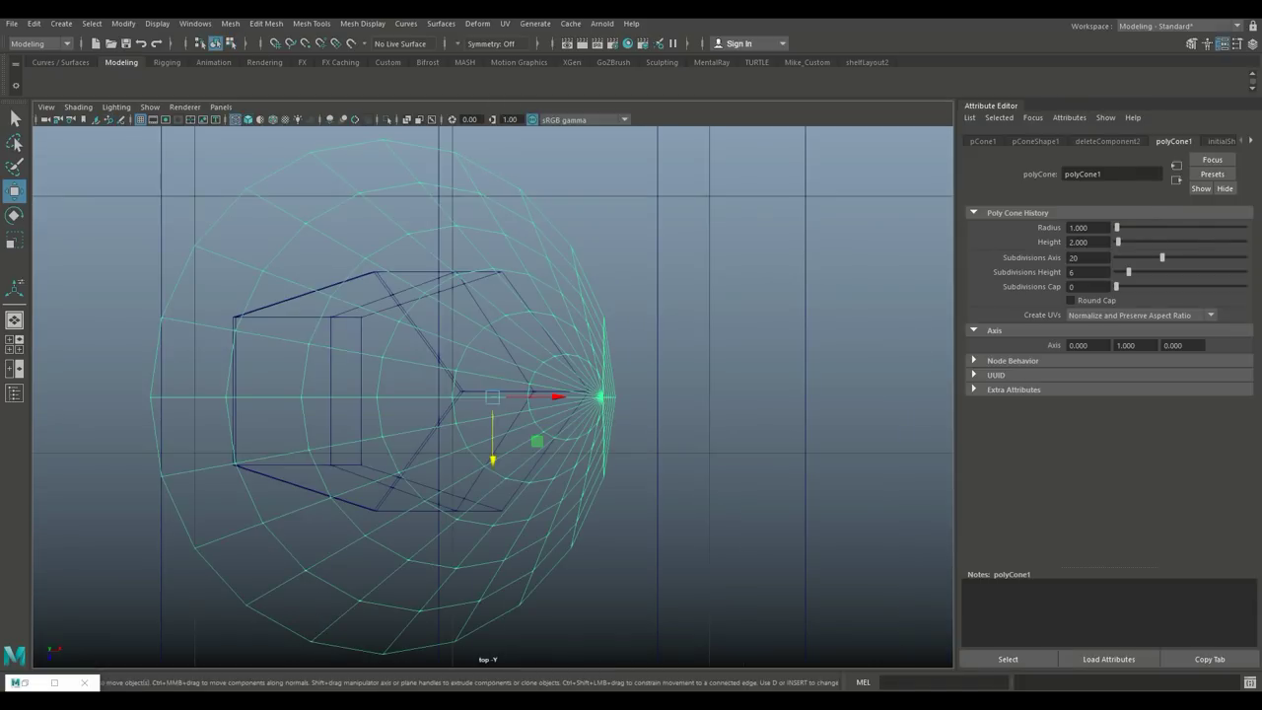
scroll(493, 394, down, 2)
key(space)
key(space)
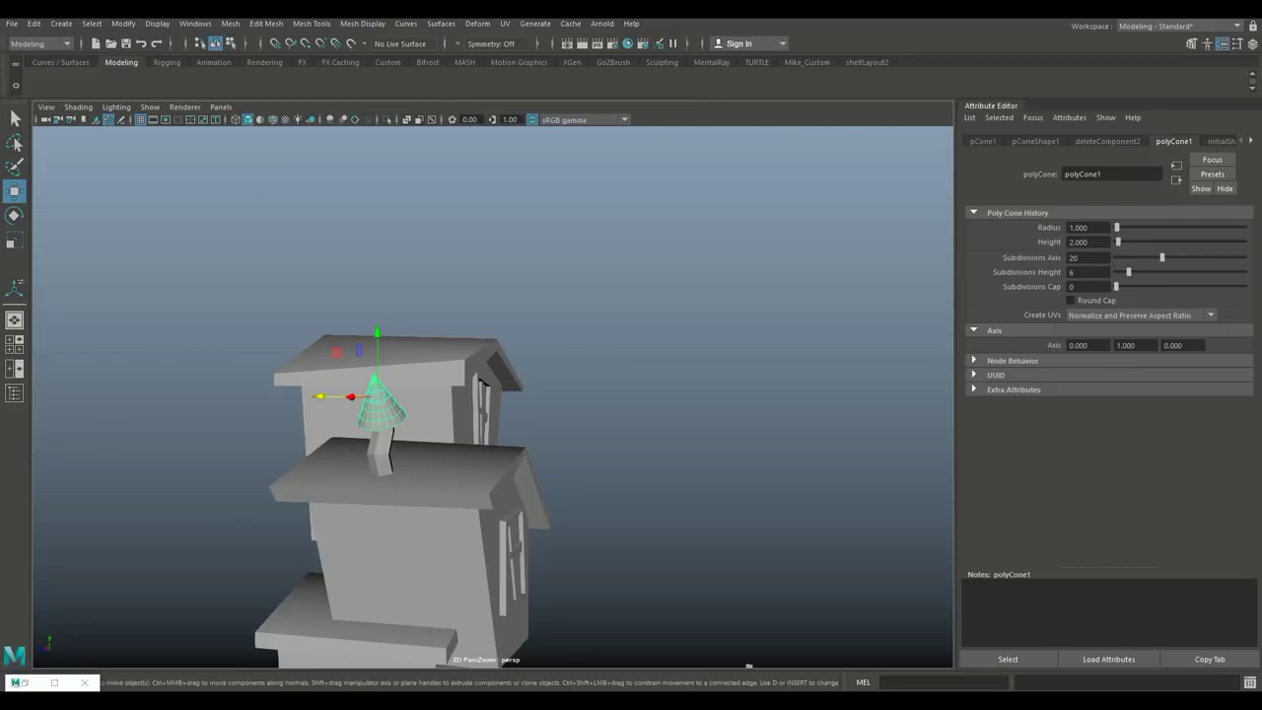
scroll(749, 667, down, 3)
alt+drag(592, 444, 492, 429)
scroll(591, 394, up, 4)
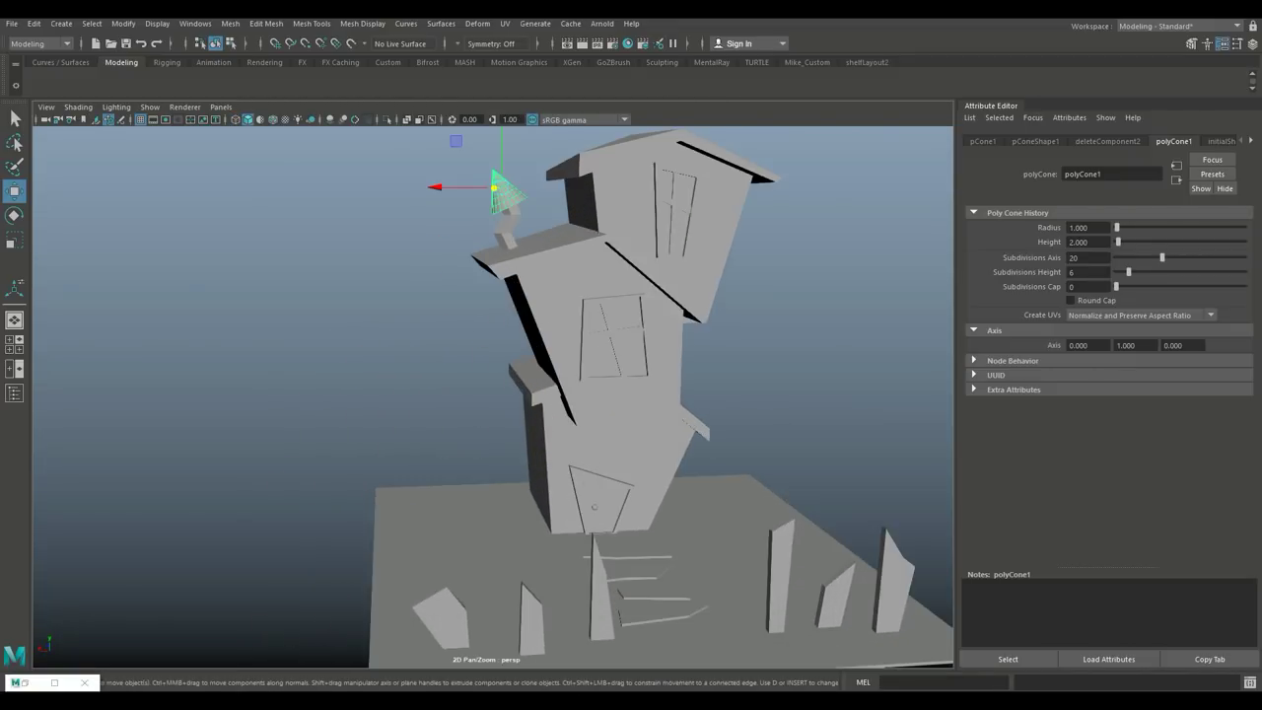
alt+drag(592, 444, 553, 365)
scroll(483, 483, down, 3)
scroll(483, 483, up, 2)
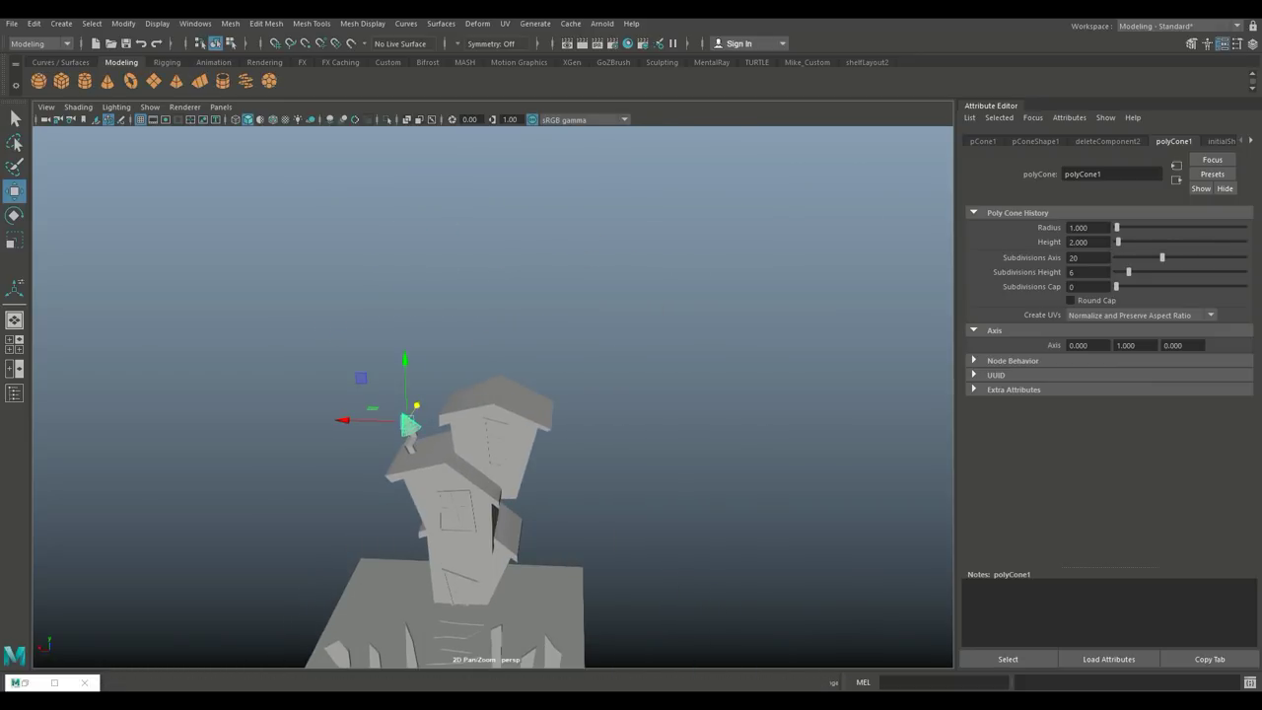
click(455, 618)
- Lift the small cube onto the upper roof, then raise and enlarge its top face to taper it
drag(456, 591, 453, 371)
alt+drag(474, 414, 621, 446)
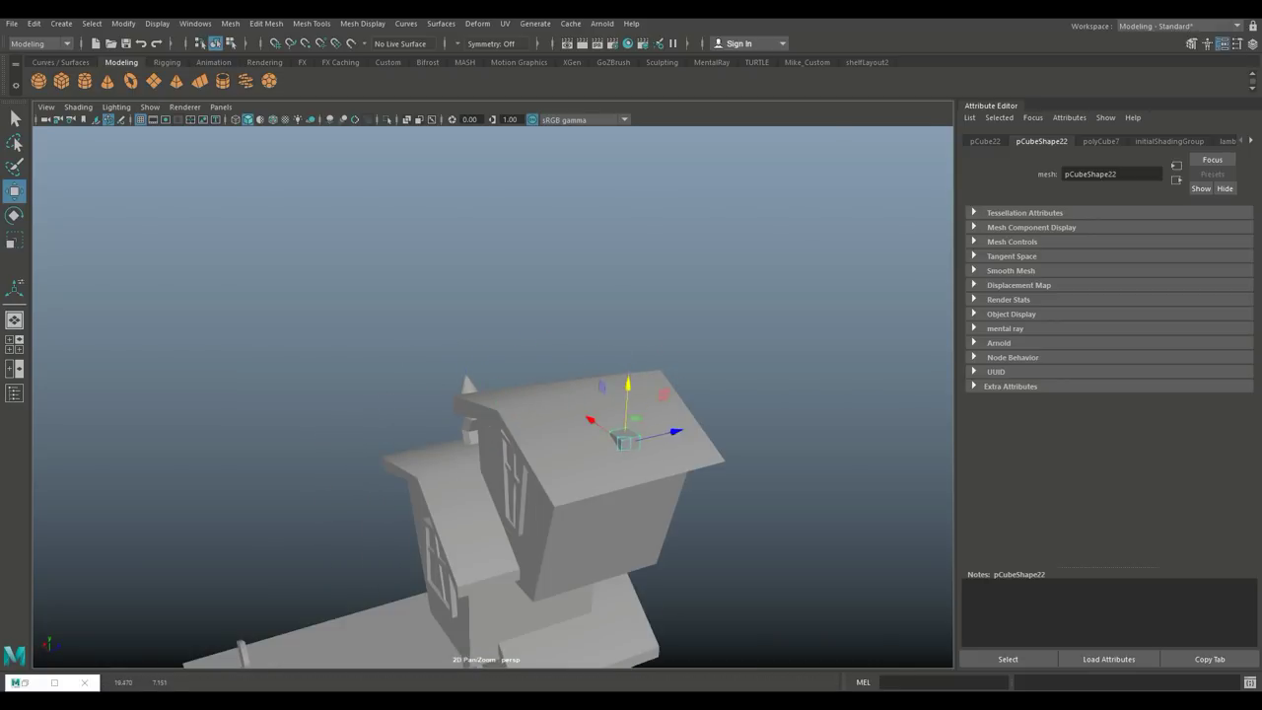
key(f)
right_drag(513, 304, 516, 338)
click(501, 396)
drag(500, 347, 501, 301)
key(r)
drag(501, 349, 444, 325)
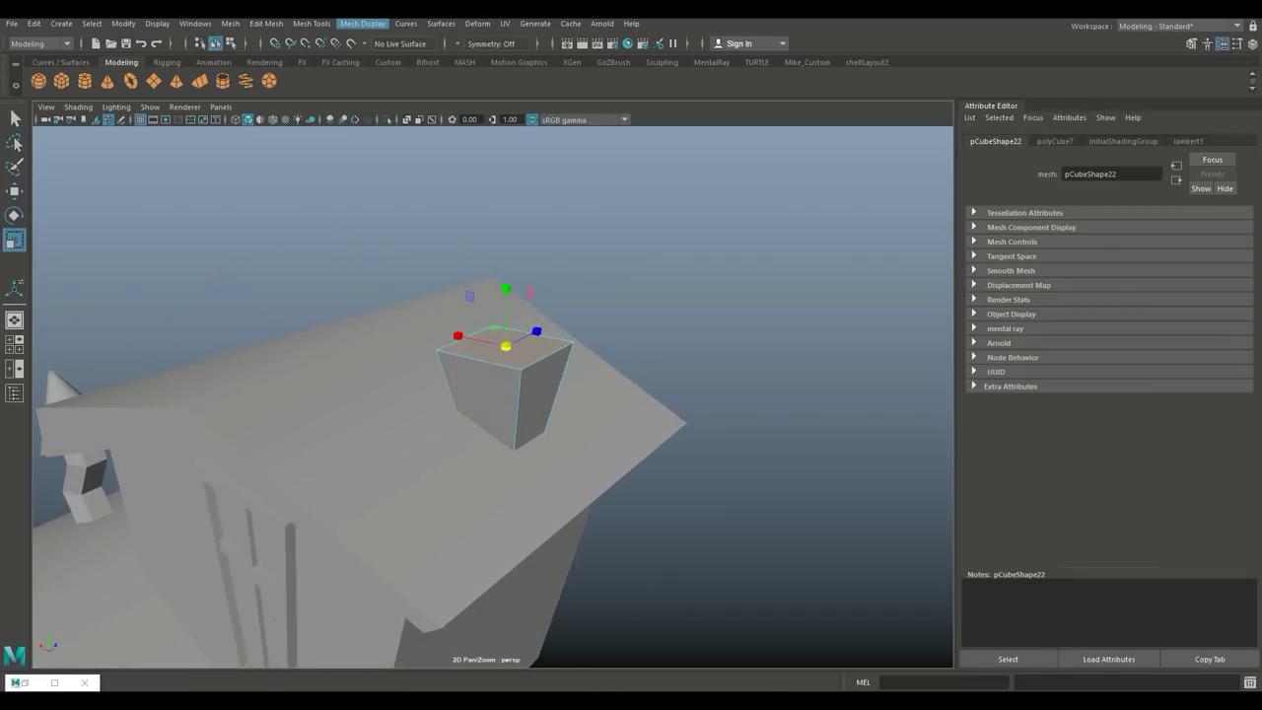
- Insert an edge loop across the cube's top and raise it into a roof ridge
click(363, 22)
click(355, 135)
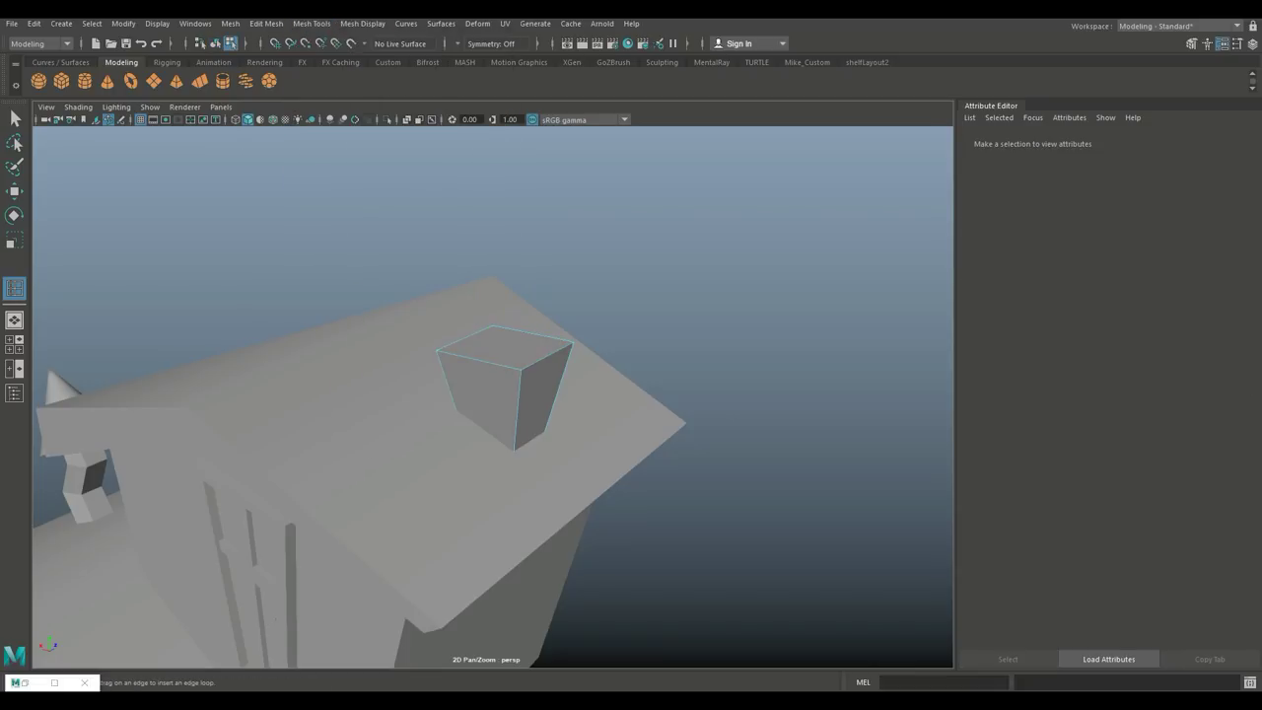
click(479, 360)
key(q)
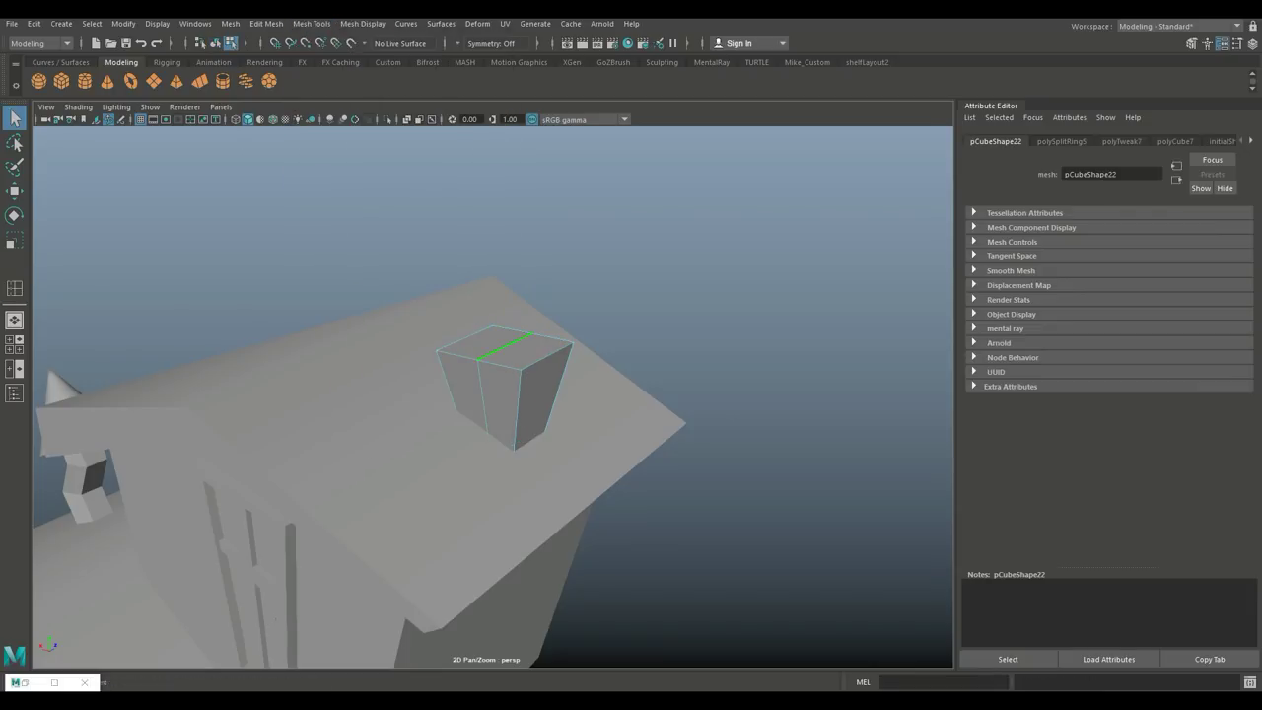
click(503, 347)
key(w)
drag(504, 296, 505, 281)
- Extrude the roof faces twice into an overhanging peaked cap and inspect it from above
right_drag(508, 313, 536, 341)
alt+drag(535, 342, 454, 333)
key(ctrl+e)
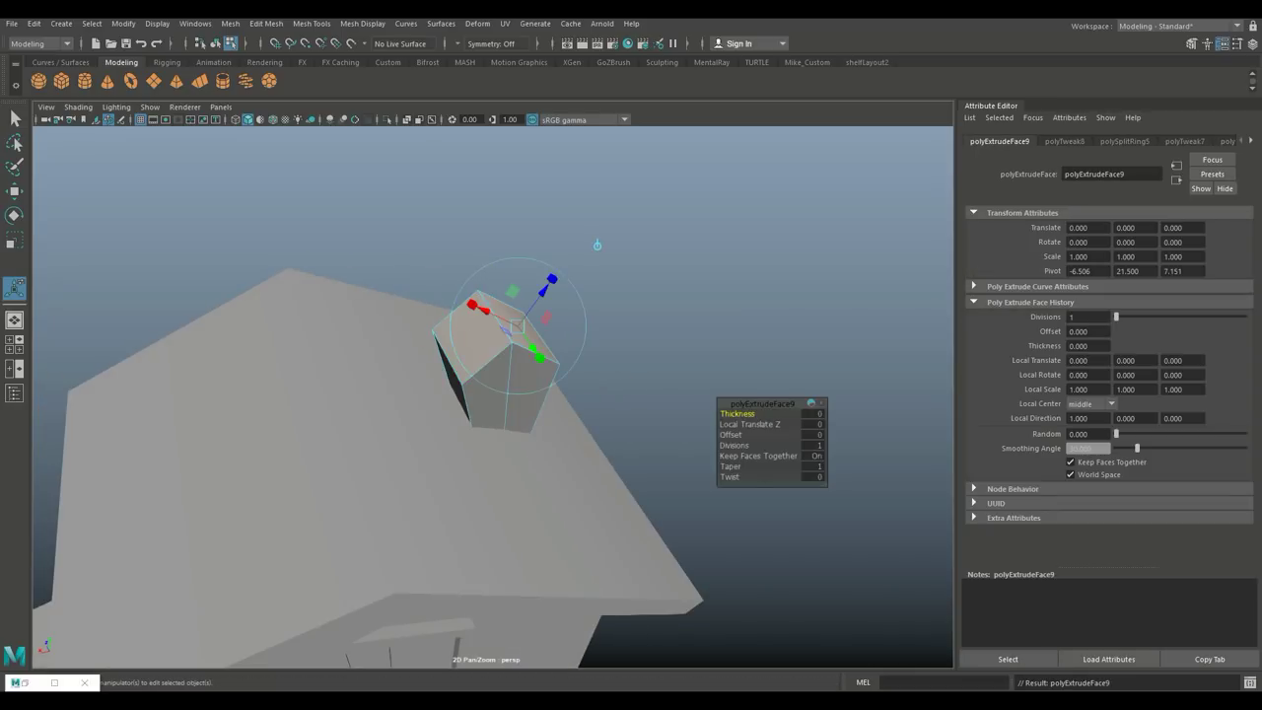
key(ctrl+e)
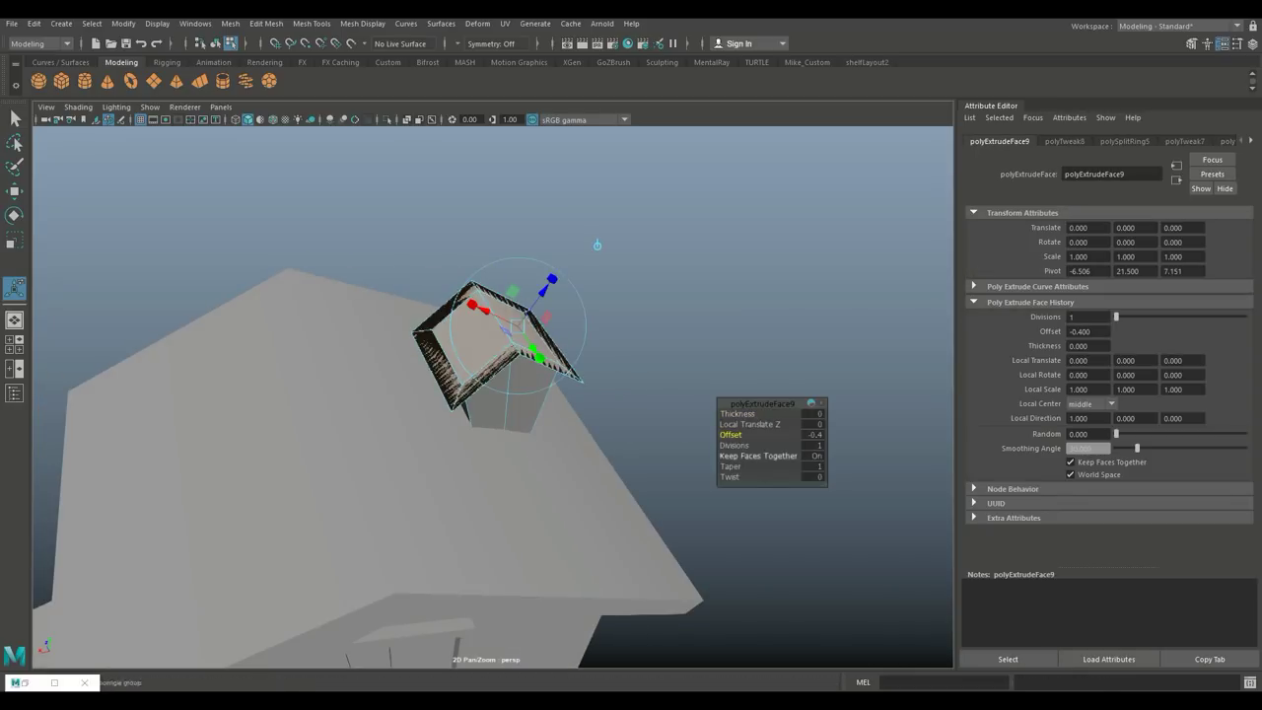
key(w)
alt+drag(512, 316, 591, 301)
right_click(591, 301)
click(528, 303)
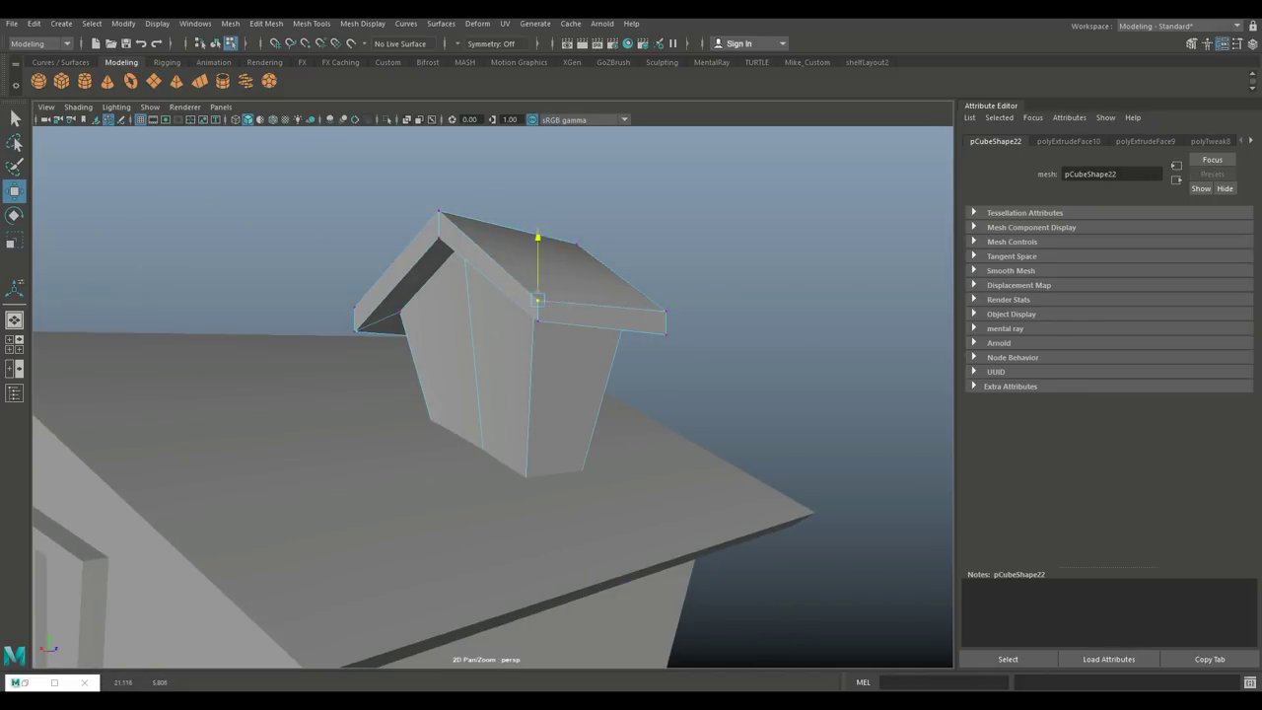
alt+drag(529, 302, 651, 335)
scroll(492, 345, up, 3)
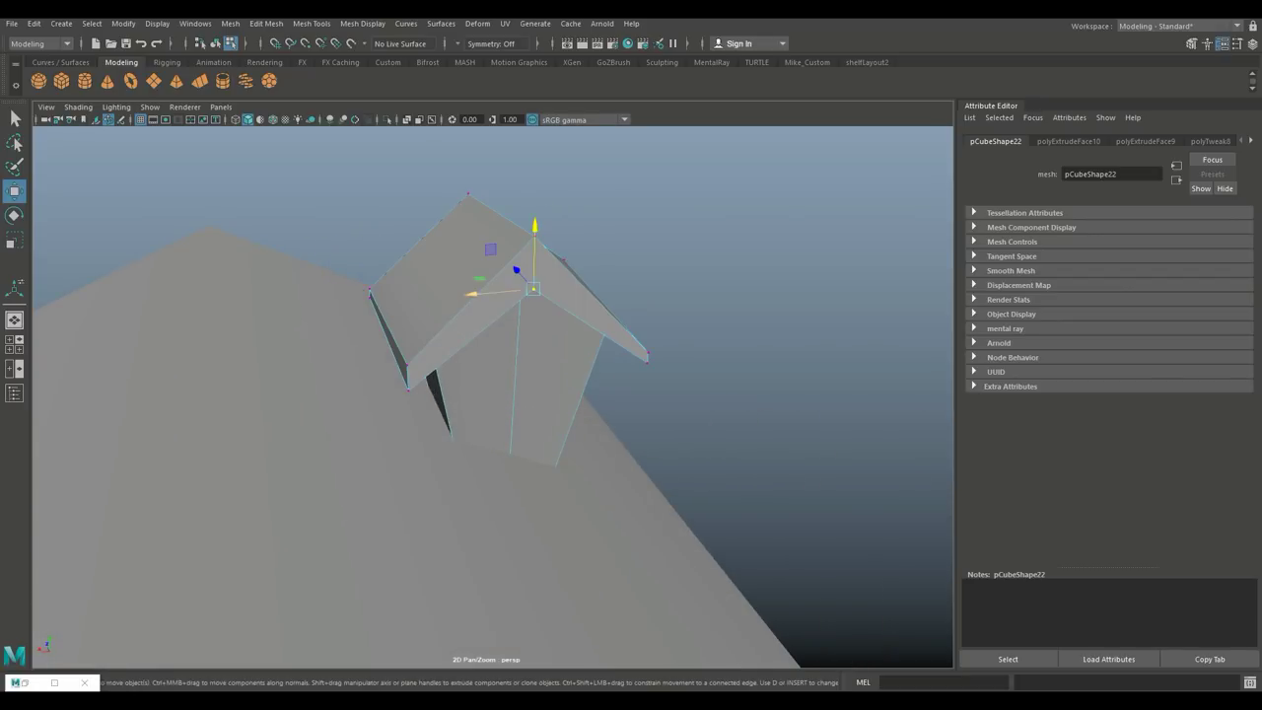
scroll(493, 395, down, 5)
scroll(414, 395, up, 5)
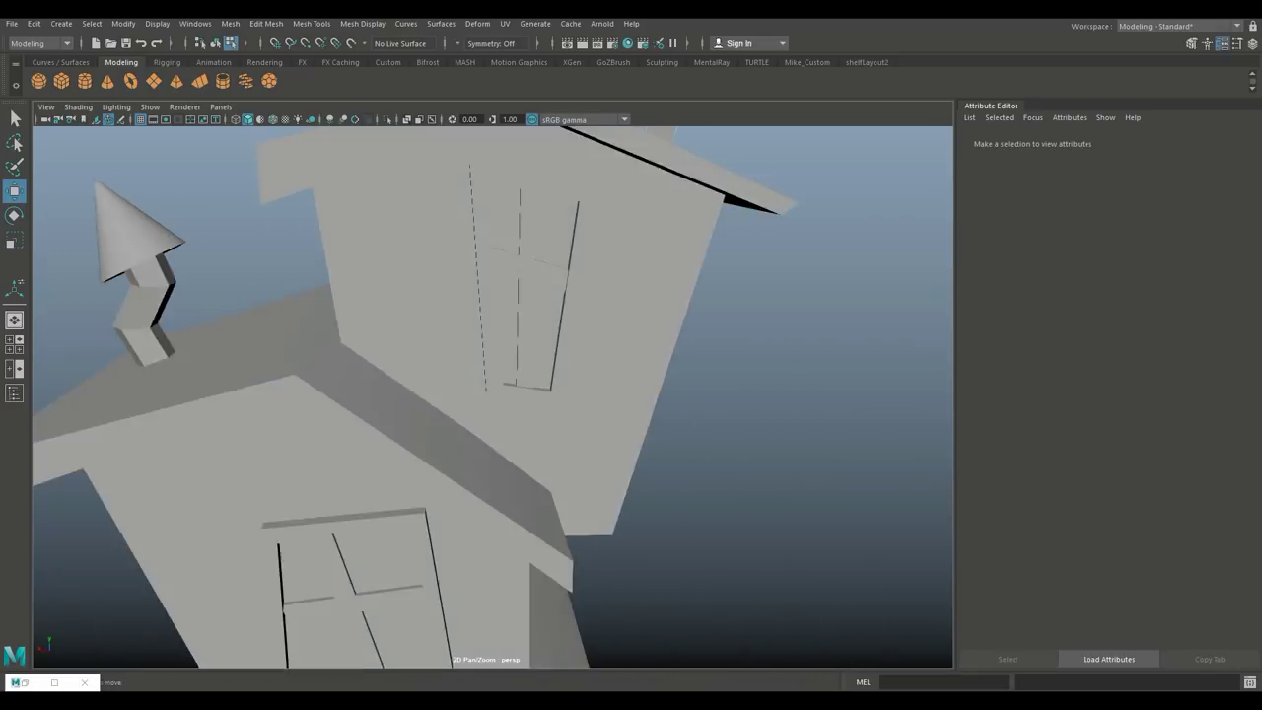
- Select the lower wall's cross-paned window pieces and combine them into one mesh
click(315, 533)
right_click(283, 307)
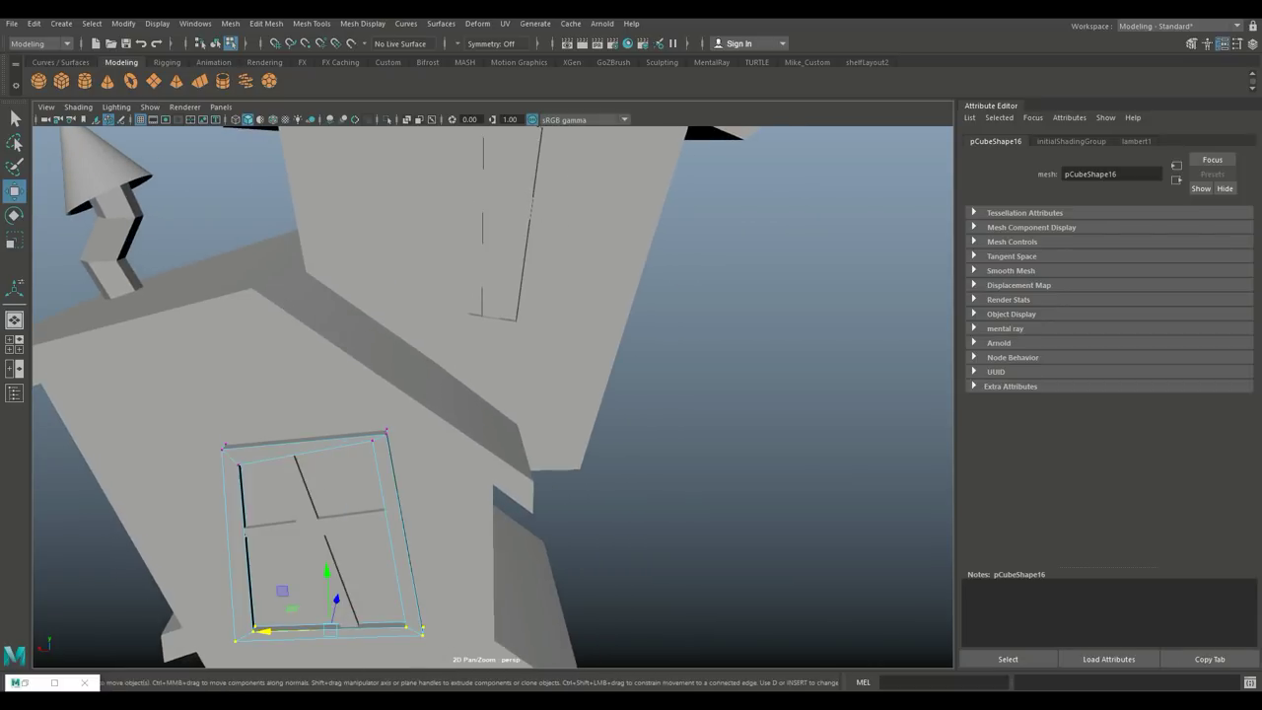
right_click(340, 307)
click(405, 286)
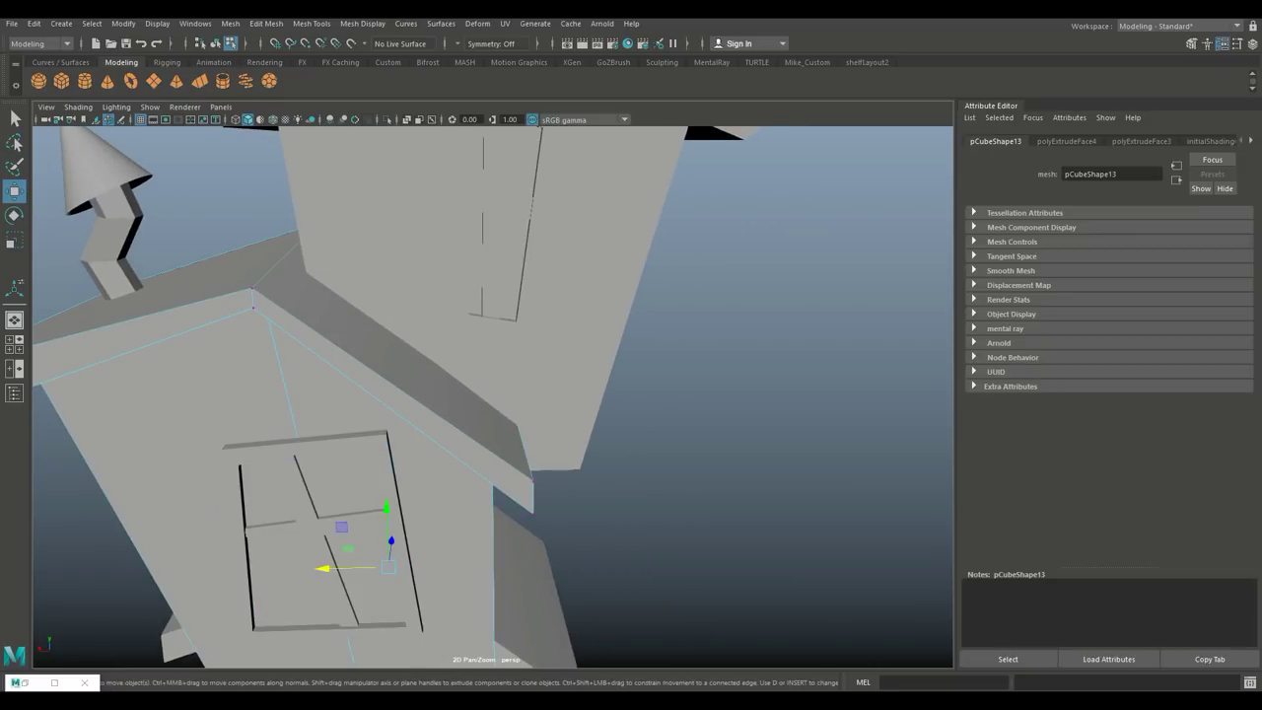
key(F8)
click(325, 552)
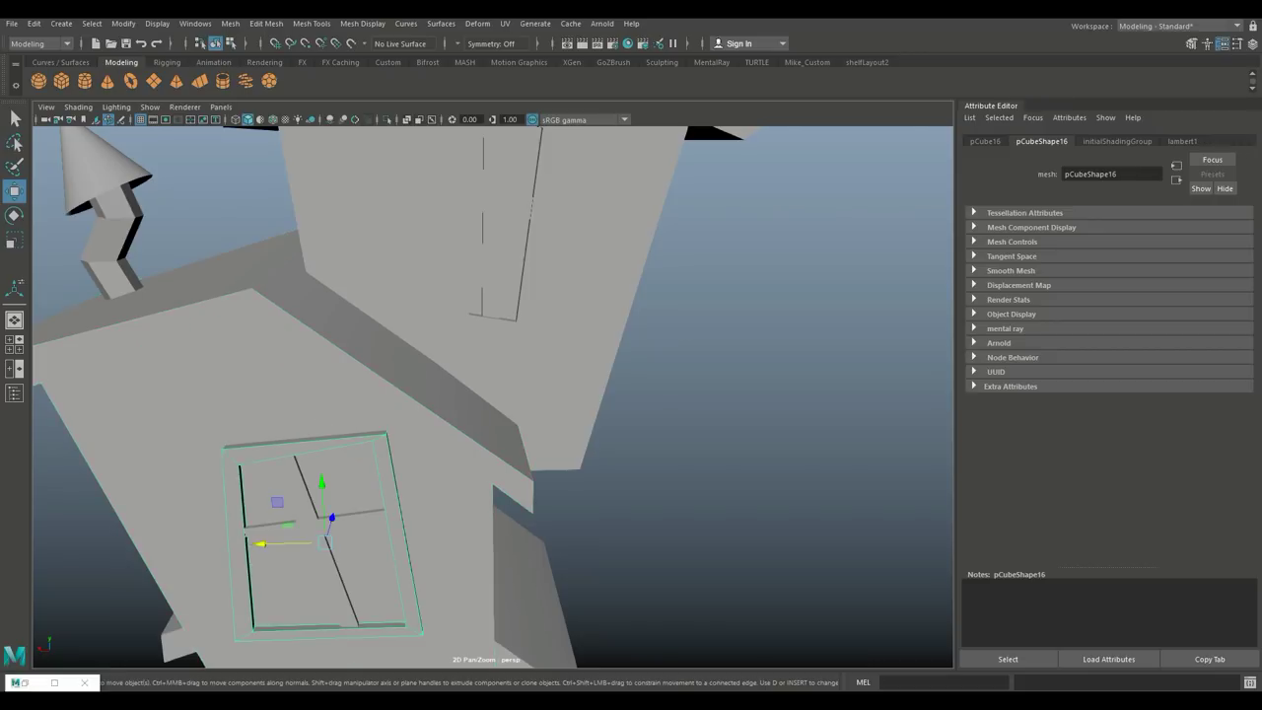
click(230, 22)
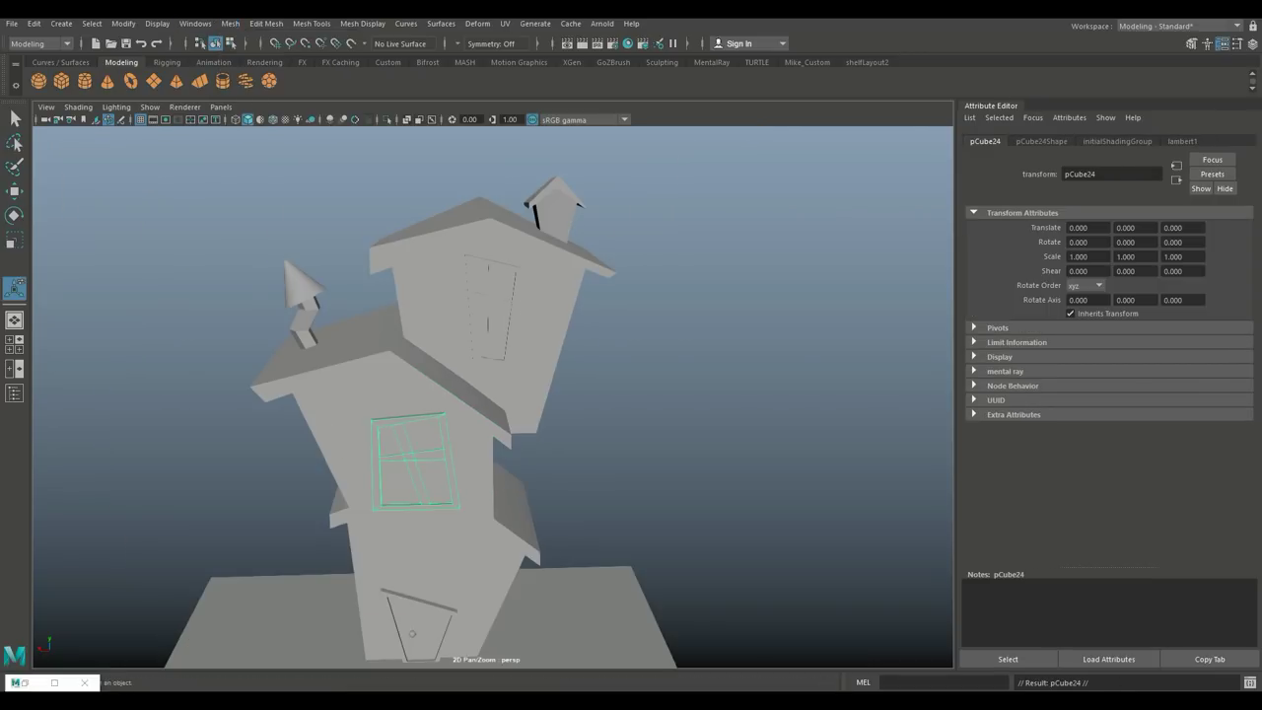
- Duplicate the window, raise it up the tower, and scale the copy to about 0.197
key(w)
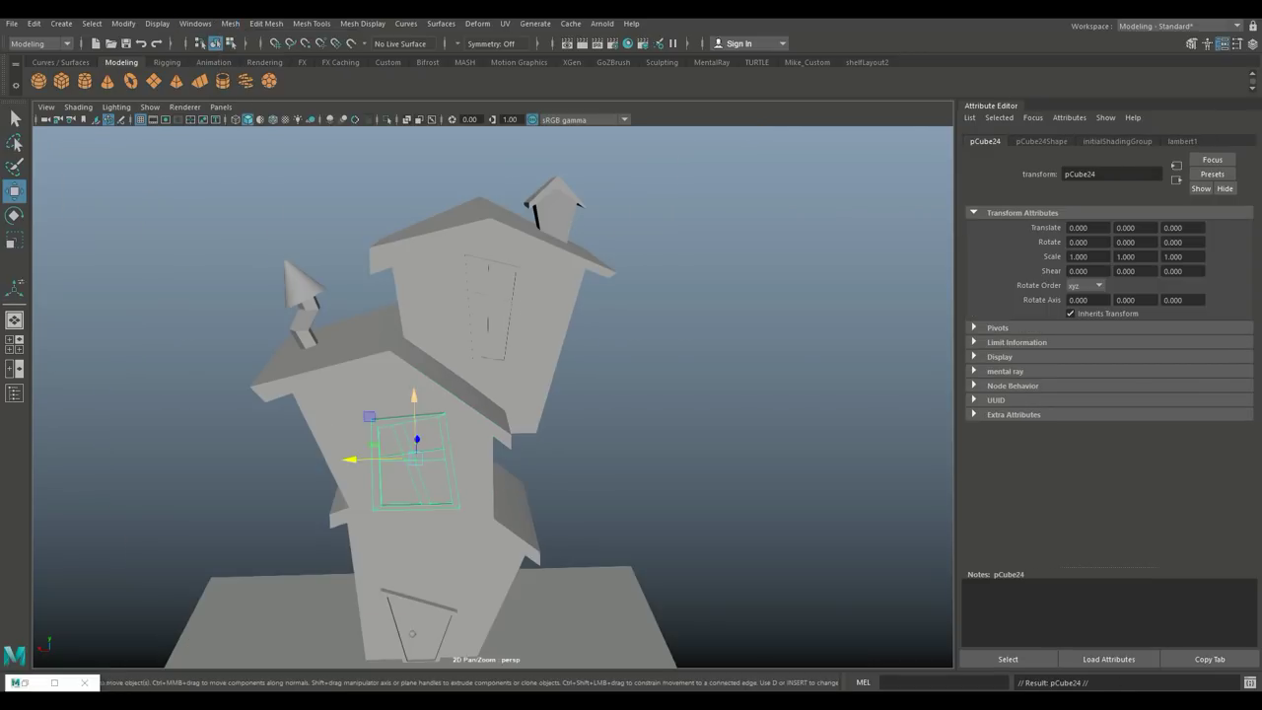
drag(414, 394, 408, 173)
drag(347, 233, 490, 233)
key(space)
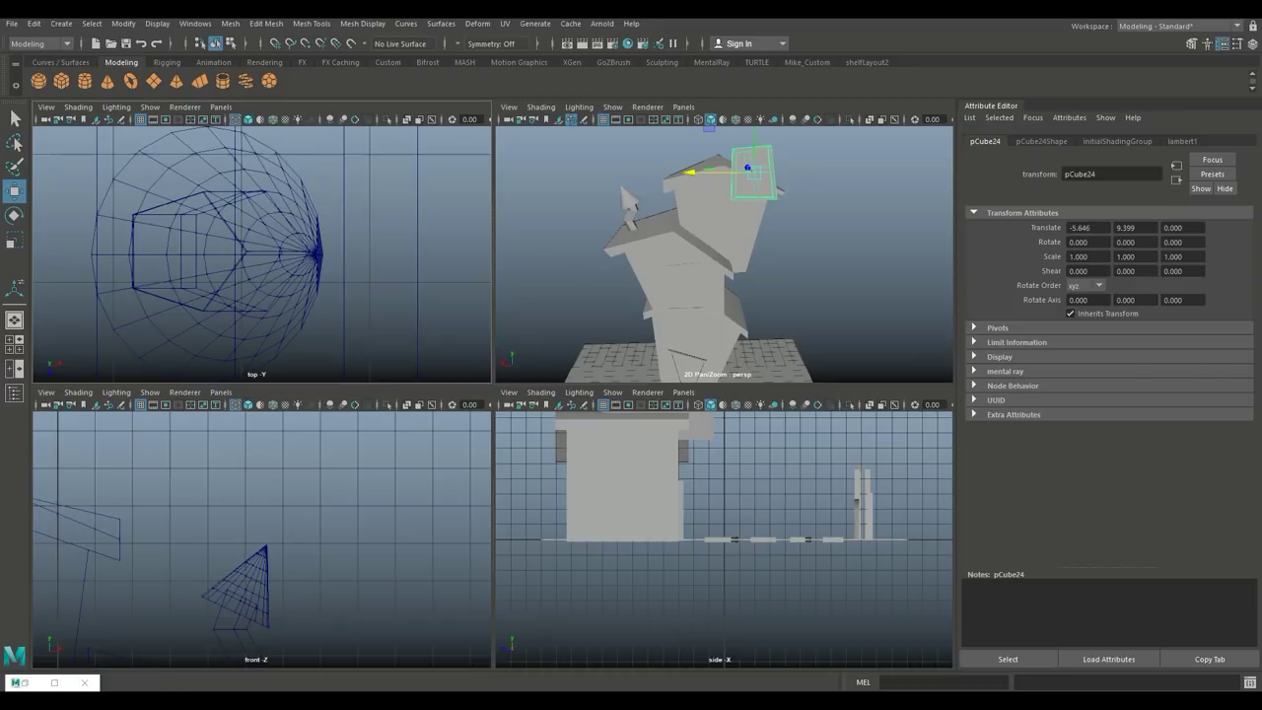
key(f)
key(space)
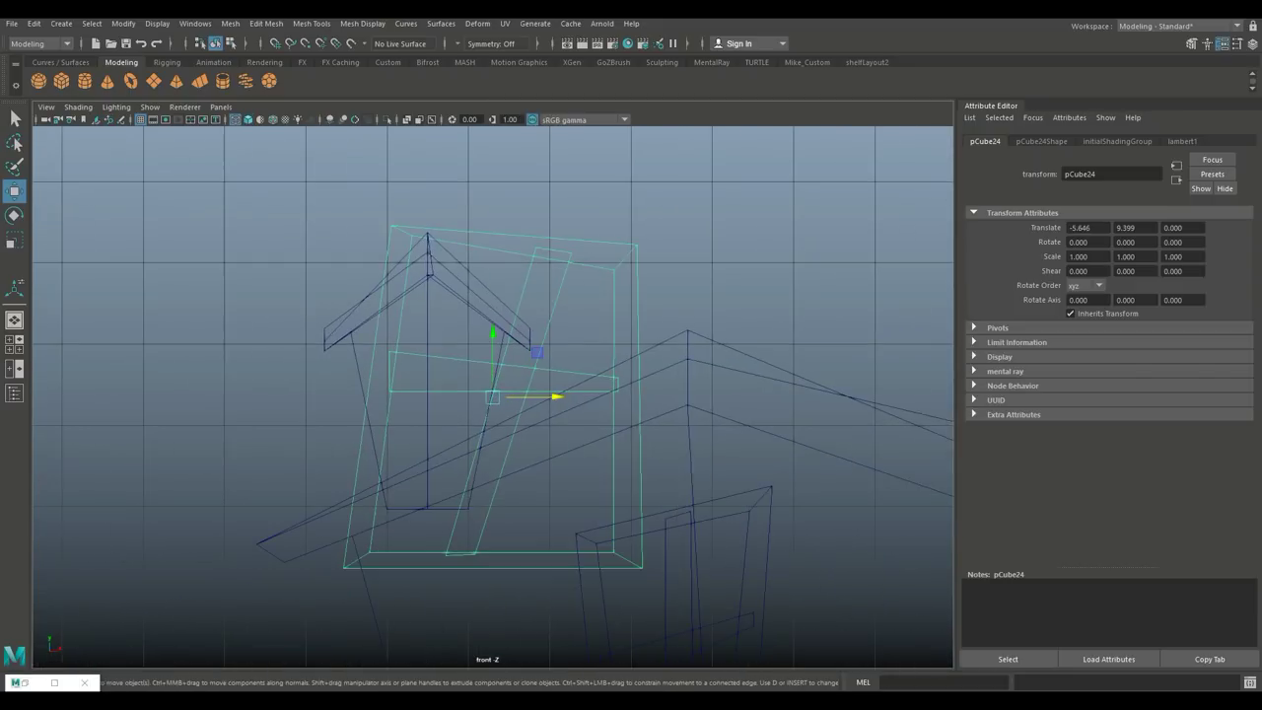
key(r)
drag(493, 396, 414, 396)
drag(493, 396, 423, 366)
scroll(422, 365, up, 5)
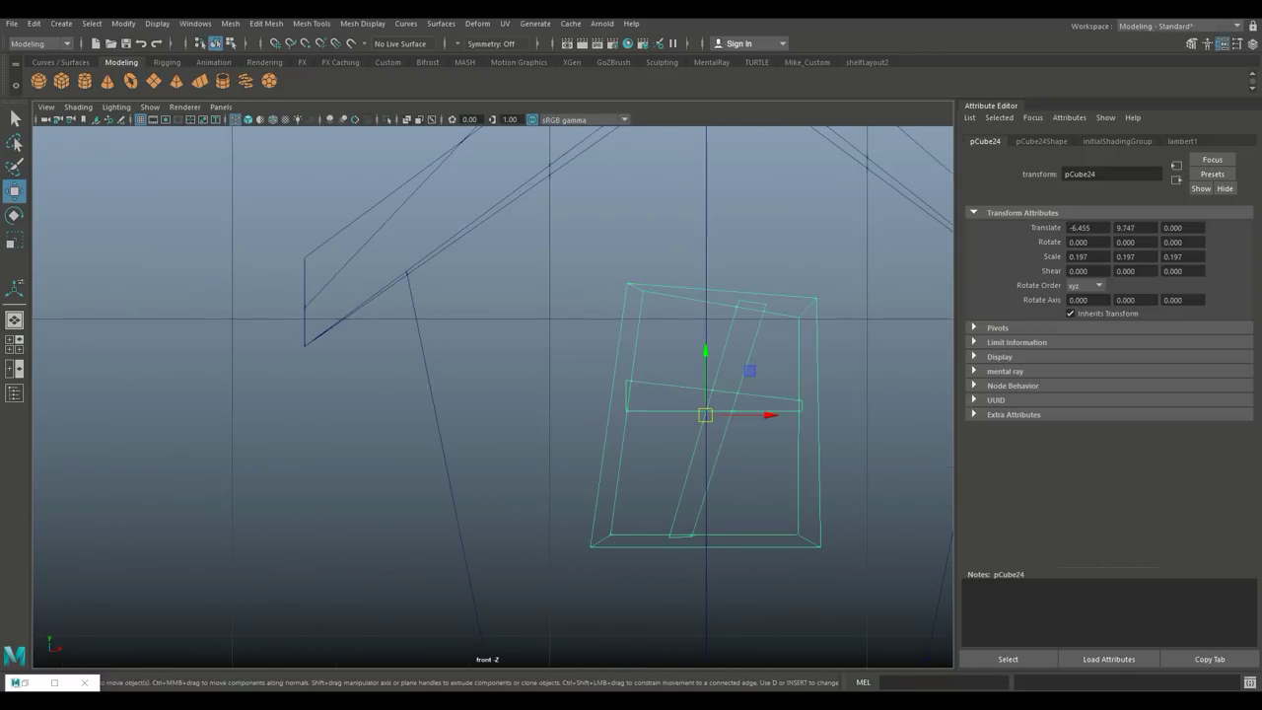
- Drag the small window's corner and crossbar vertices in front view to slant the frame
key(F9)
click(625, 284)
drag(625, 284, 572, 318)
drag(833, 286, 811, 234)
mouse_move(761, 541)
mouse_down()
mouse_move(807, 577)
mouse_move(765, 563)
mouse_up()
drag(576, 523, 626, 557)
drag(600, 540, 632, 575)
drag(611, 370, 641, 419)
drag(625, 395, 621, 448)
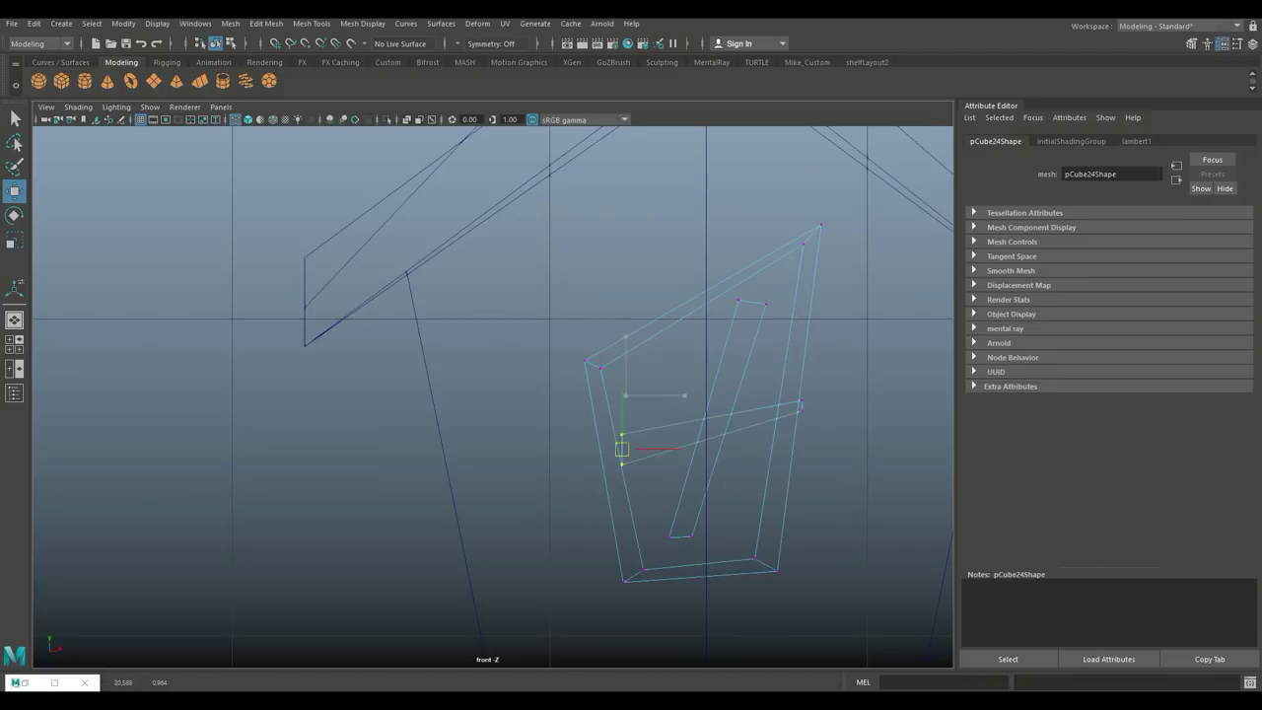
drag(784, 389, 816, 419)
drag(712, 286, 779, 320)
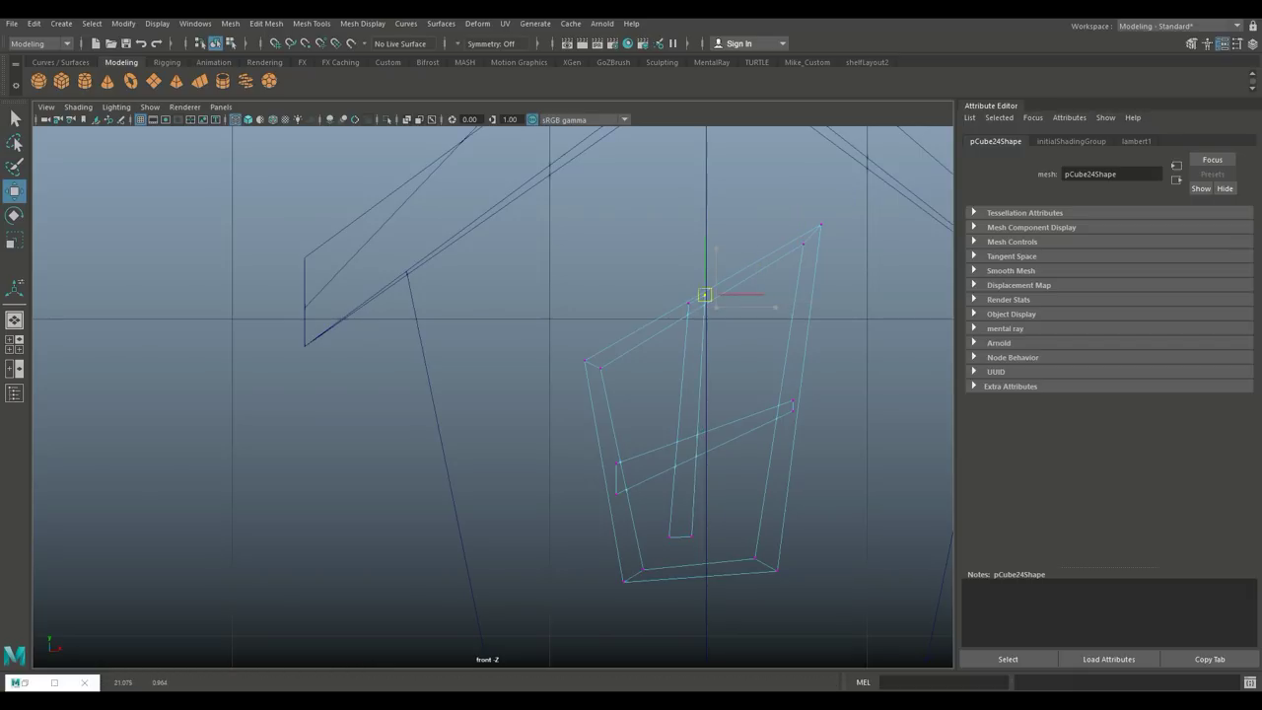
drag(702, 306, 704, 565)
- Slide the slanted small window onto the dormer face and check it in perspective
key(space)
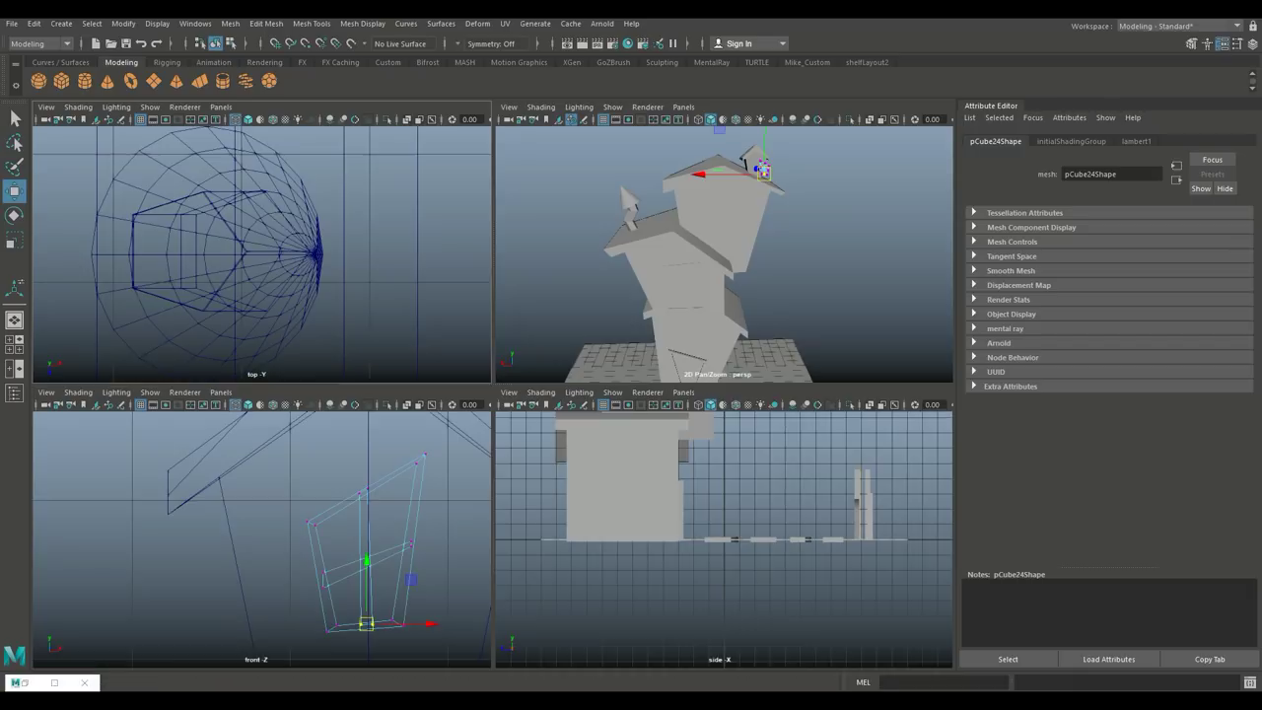
key(space)
alt+drag(492, 394, 533, 326)
right_drag(487, 178, 552, 164)
drag(548, 194, 767, 175)
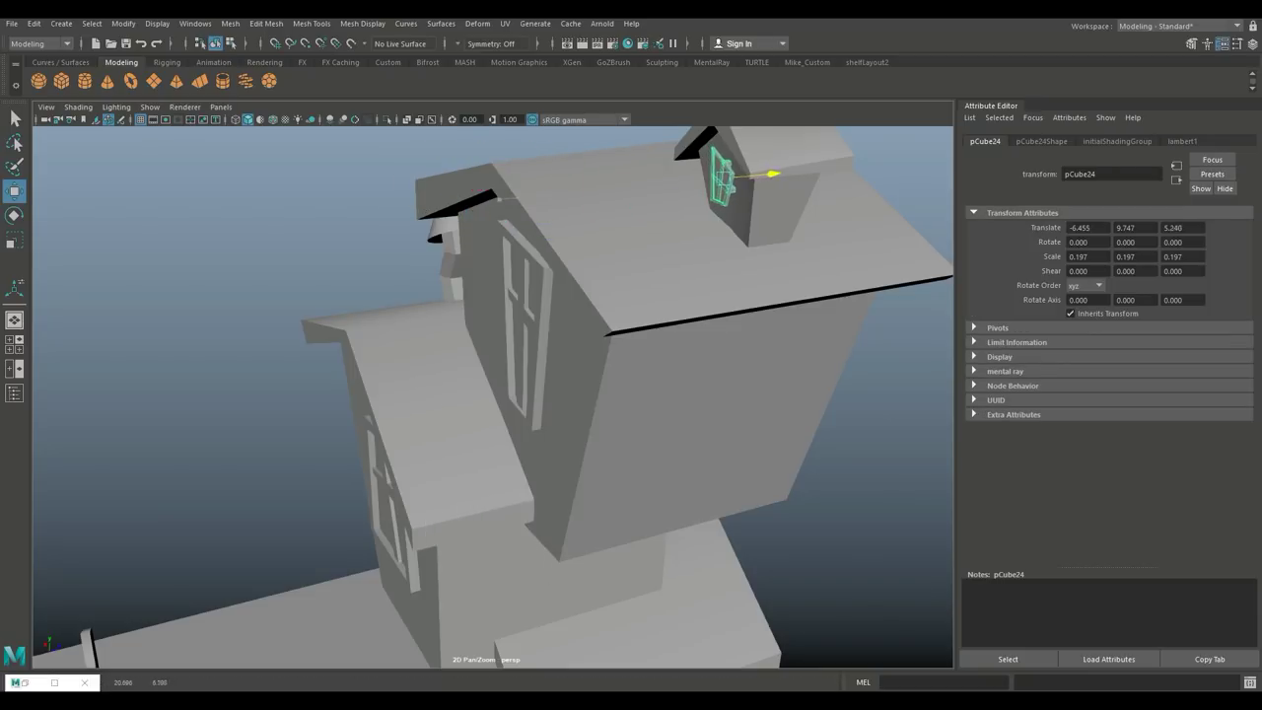
click(197, 247)
scroll(493, 395, down, 10)
alt+drag(493, 394, 414, 493)
scroll(493, 395, up, 10)
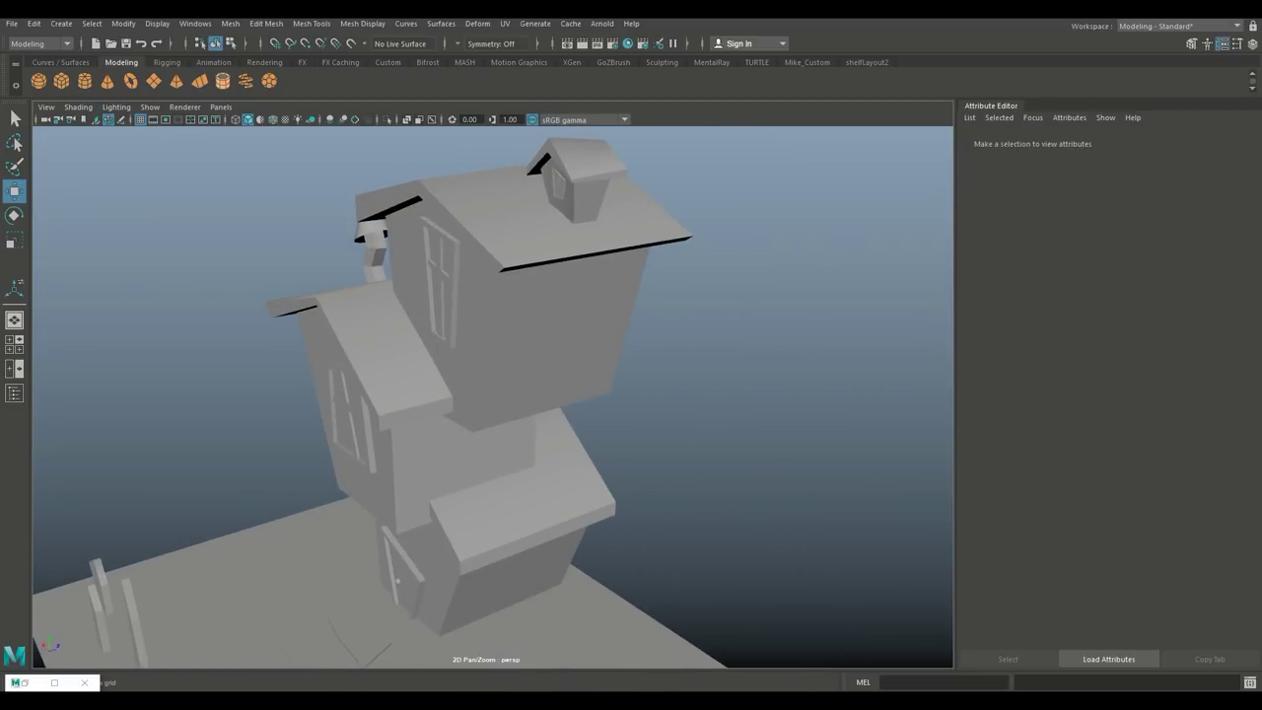
- Create a poly pipe, rotate it sideways, and move and scale it beside the house
click(223, 80)
scroll(493, 394, down, 5)
alt+drag(492, 394, 523, 385)
drag(480, 444, 480, 335)
key(e)
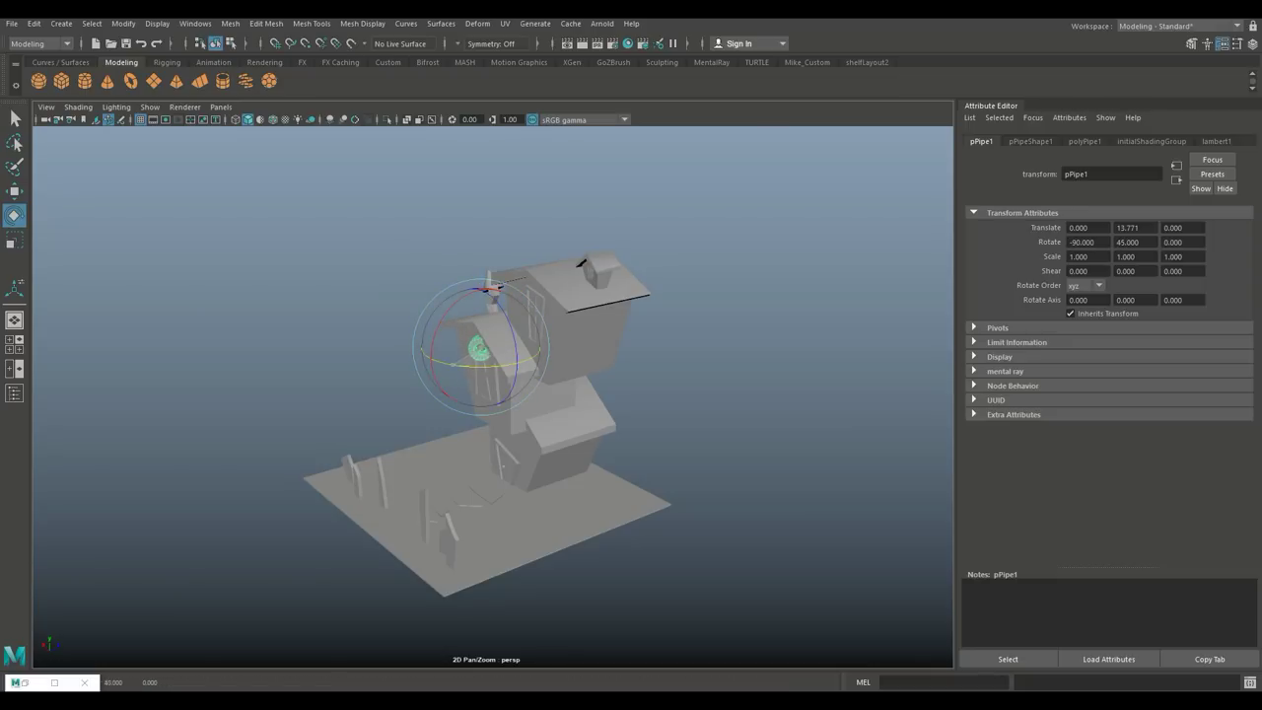
key(w)
drag(479, 347, 563, 415)
key(r)
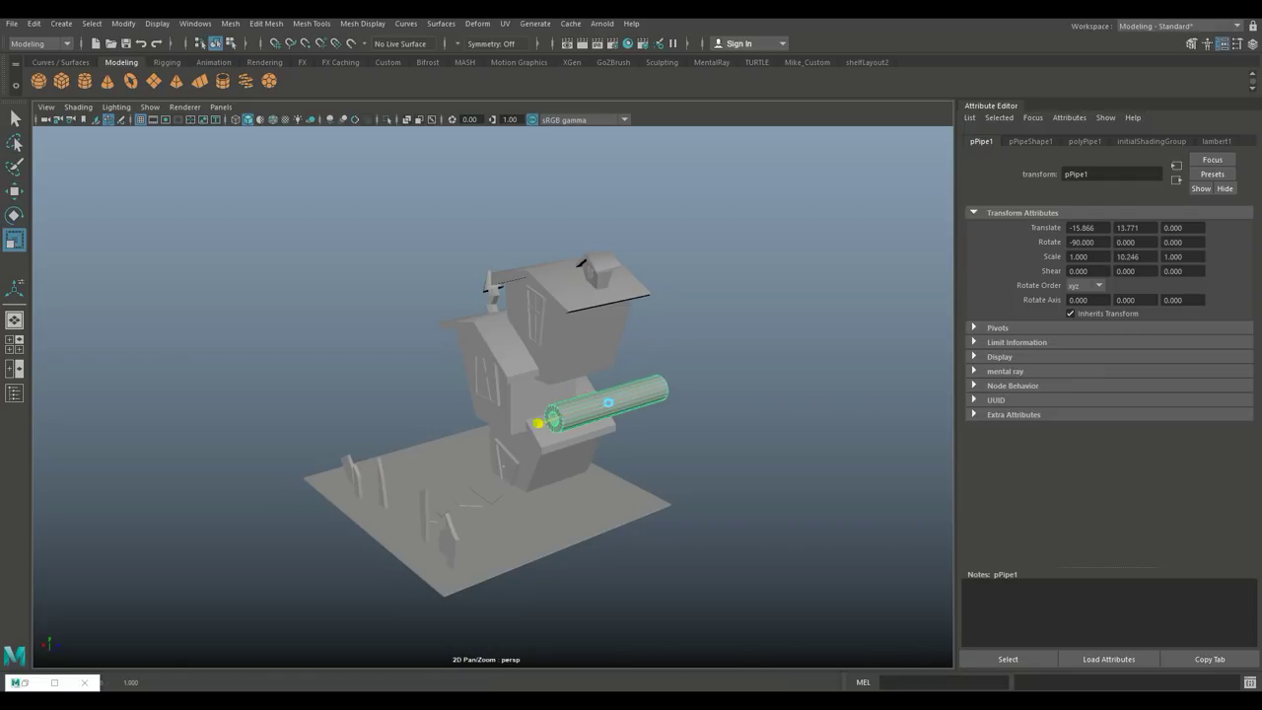
- Set the pipe's Subdivisions Axis to 8
key(space)
key(space)
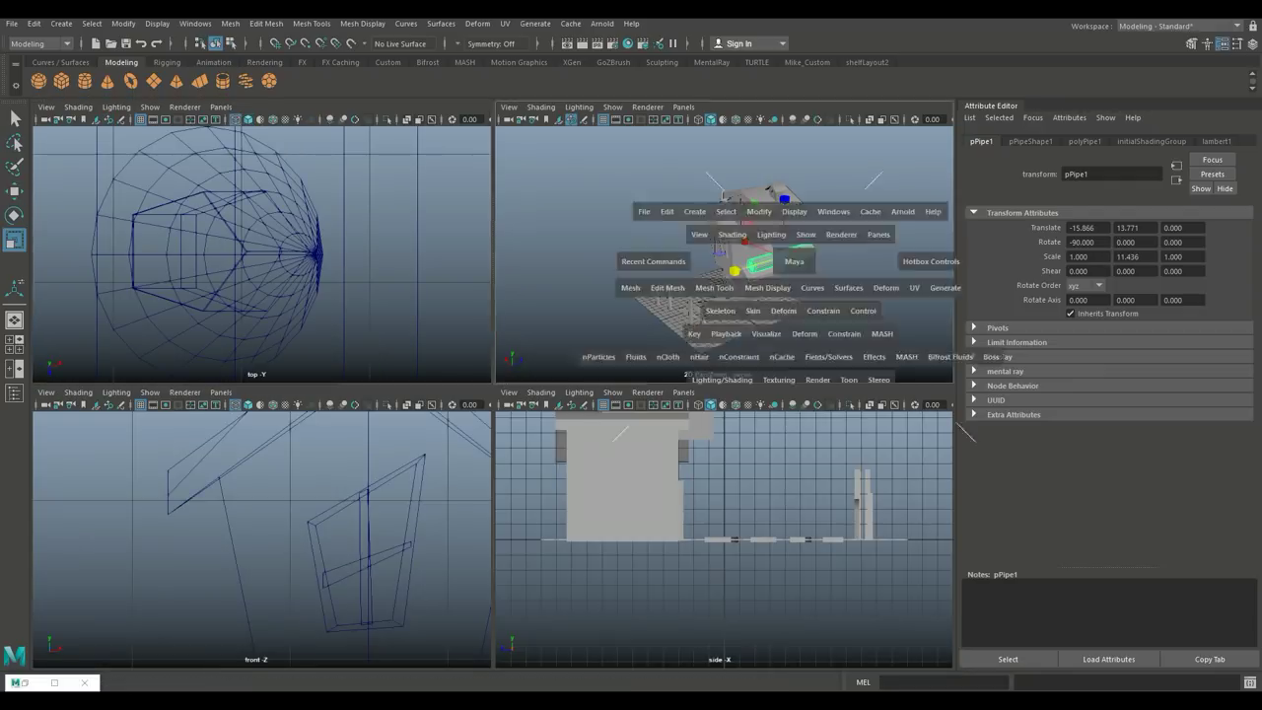
scroll(887, 316, up, 5)
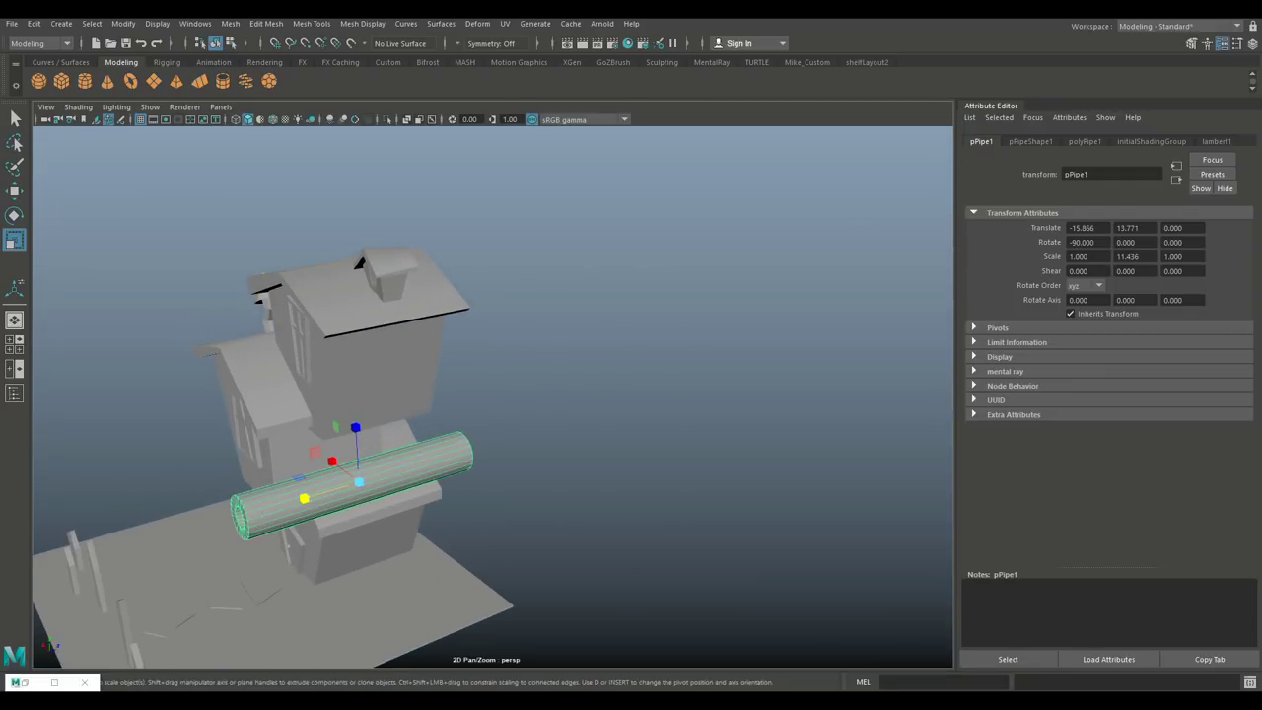
click(1085, 141)
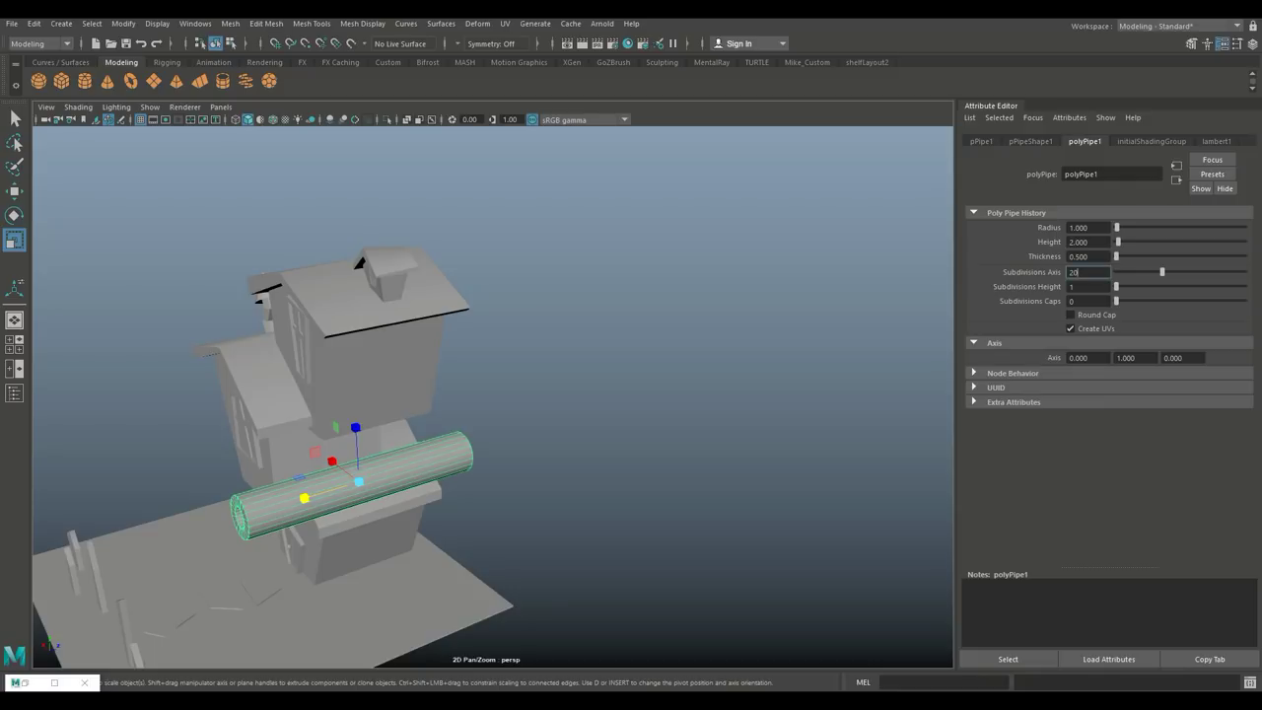
text(8)
key(Return)
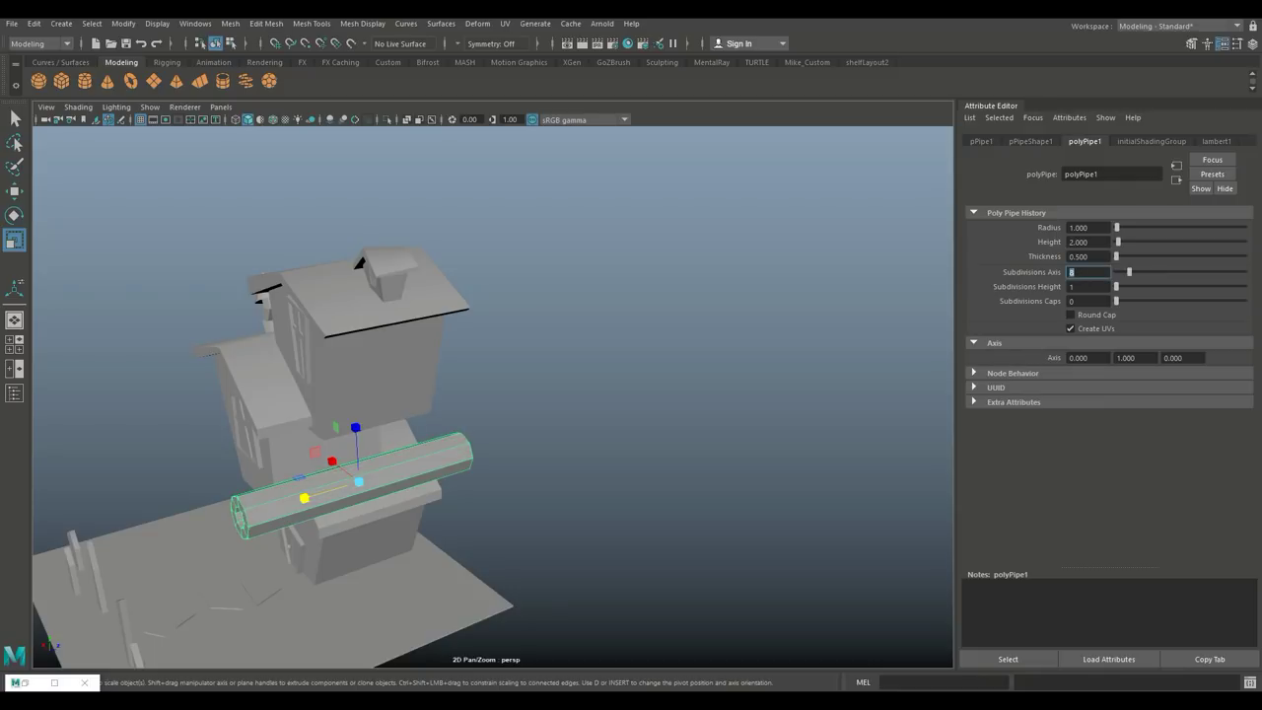
alt+drag(493, 395, 641, 276)
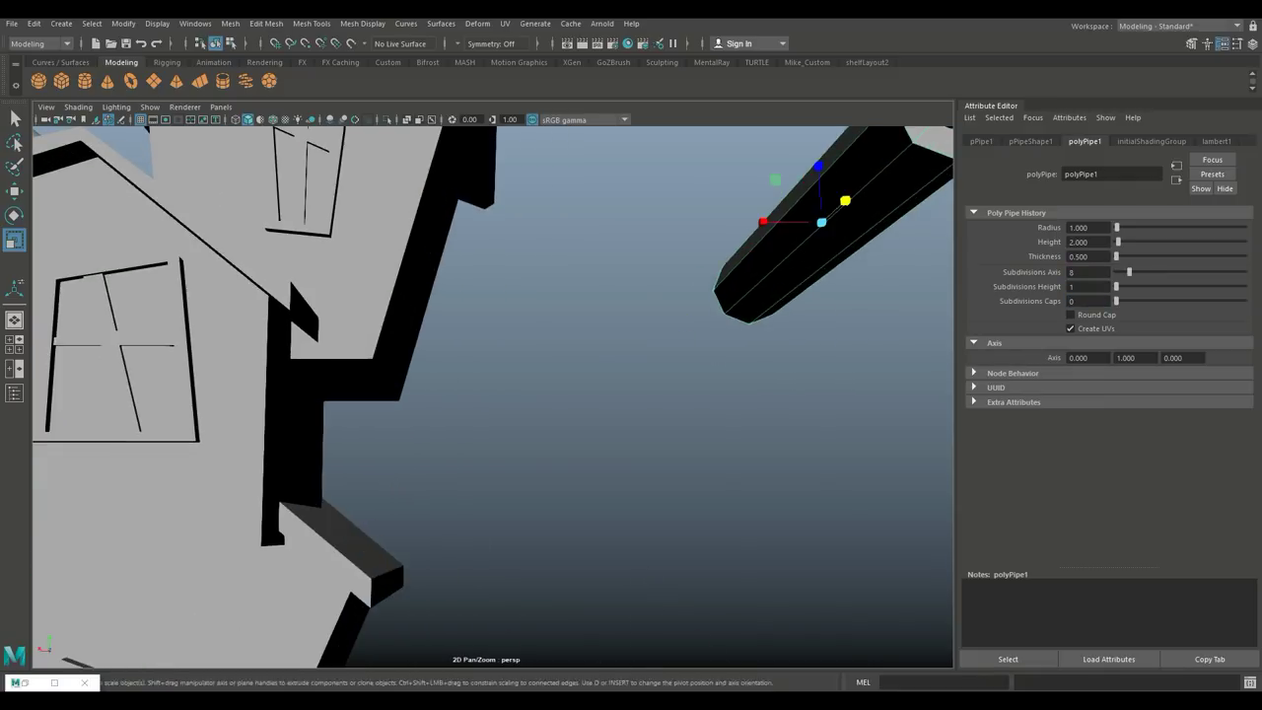
- Select the pipe's upper faces in face mode, then switch to vertex mode
key(space)
key(space)
right_click(599, 248)
click(604, 285)
scroll(493, 394, down, 5)
click(493, 385)
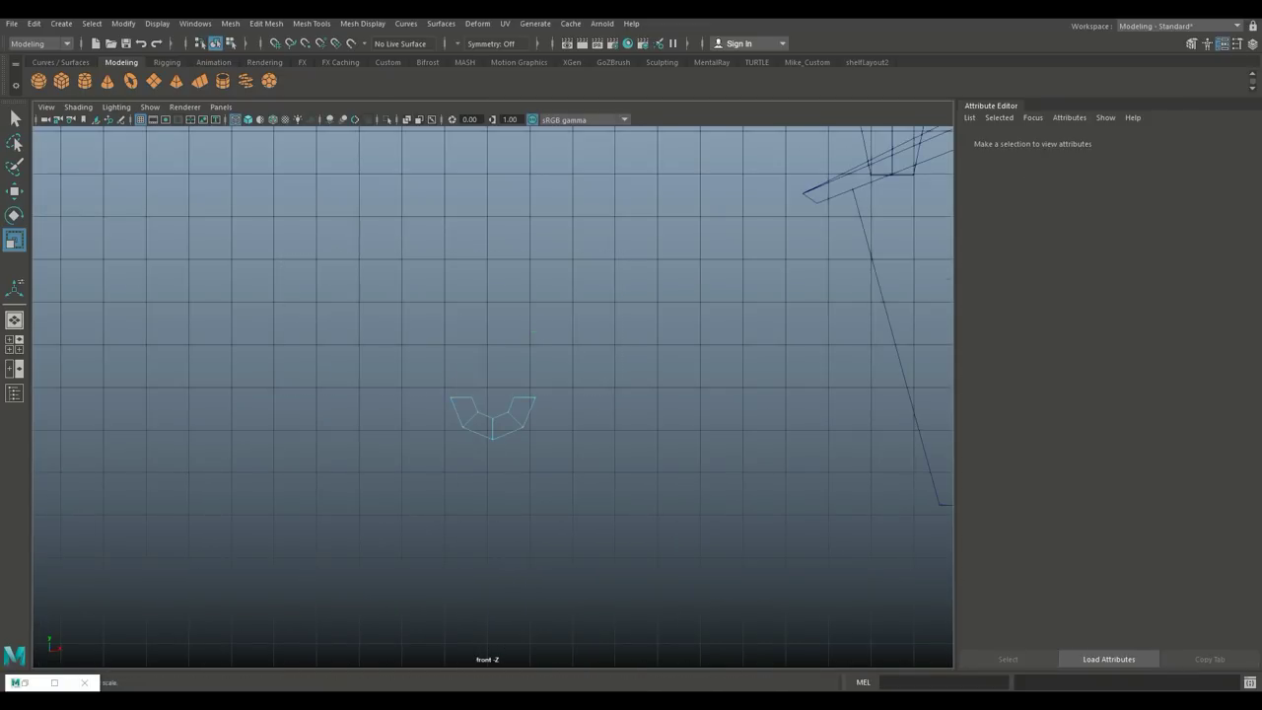
scroll(493, 414, up, 5)
right_click(549, 304)
click(484, 304)
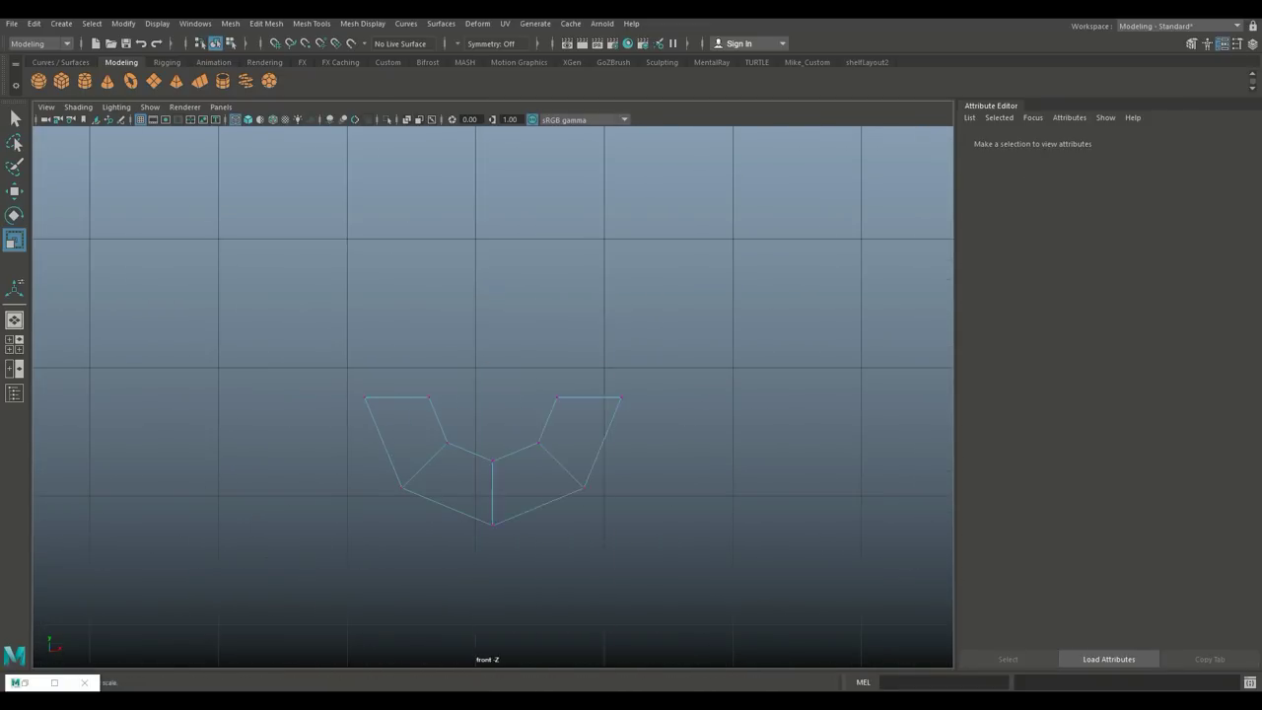
- Move the trough's inner vertices into a gutter profile, then reselect the whole trough
drag(415, 364, 574, 468)
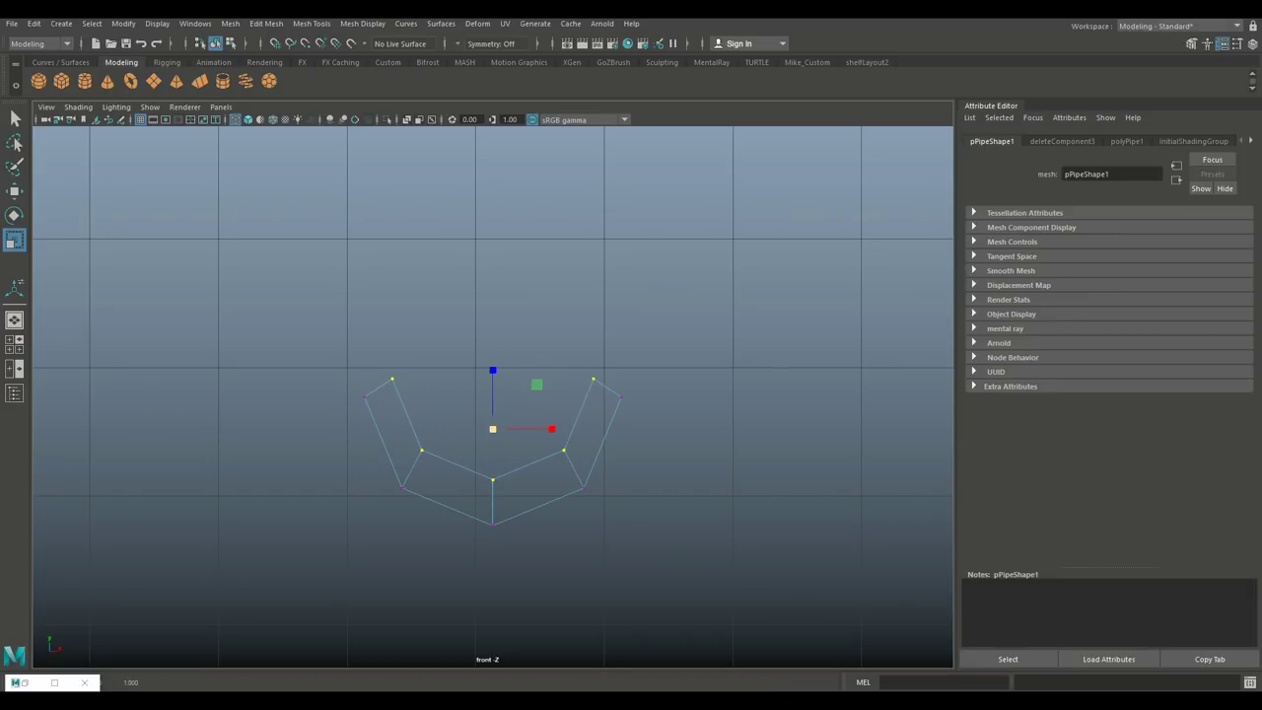
key(space)
key(space)
alt+drag(493, 395, 611, 365)
scroll(493, 394, up, 5)
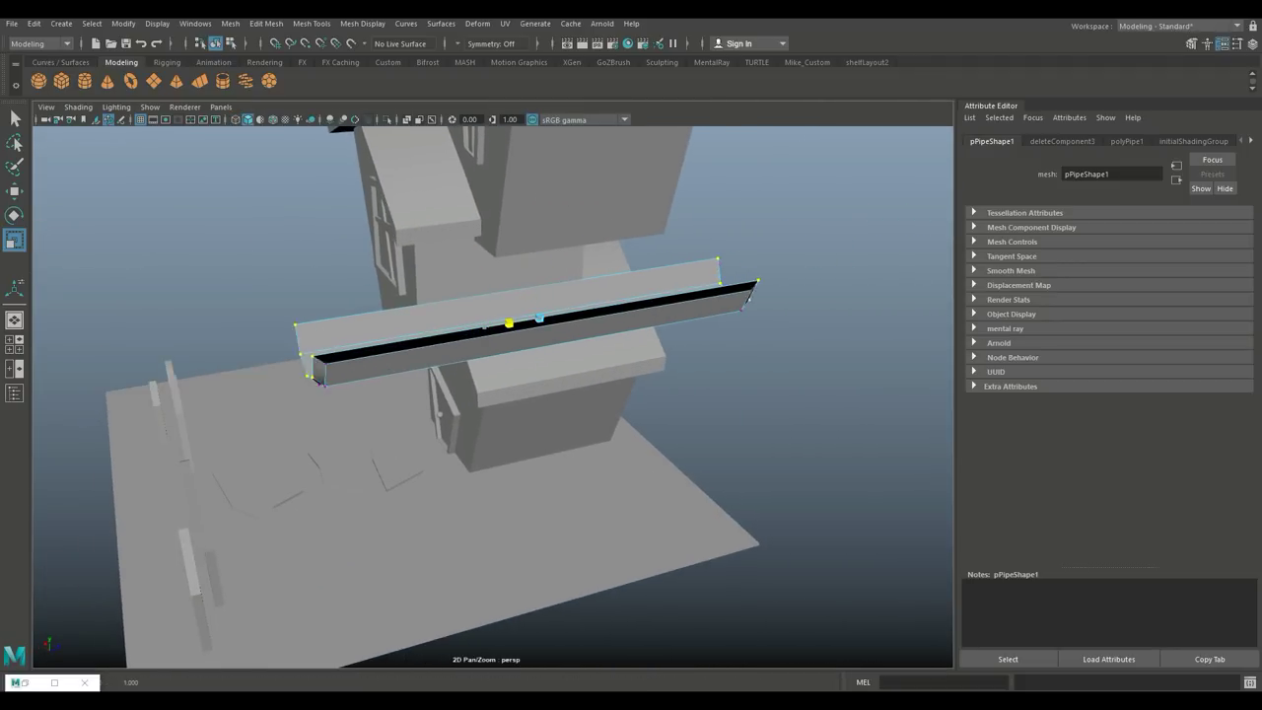
right_drag(409, 335, 463, 335)
click(533, 325)
- Cap both open ends of the trough with Mesh > Fill Hole
click(230, 22)
click(259, 107)
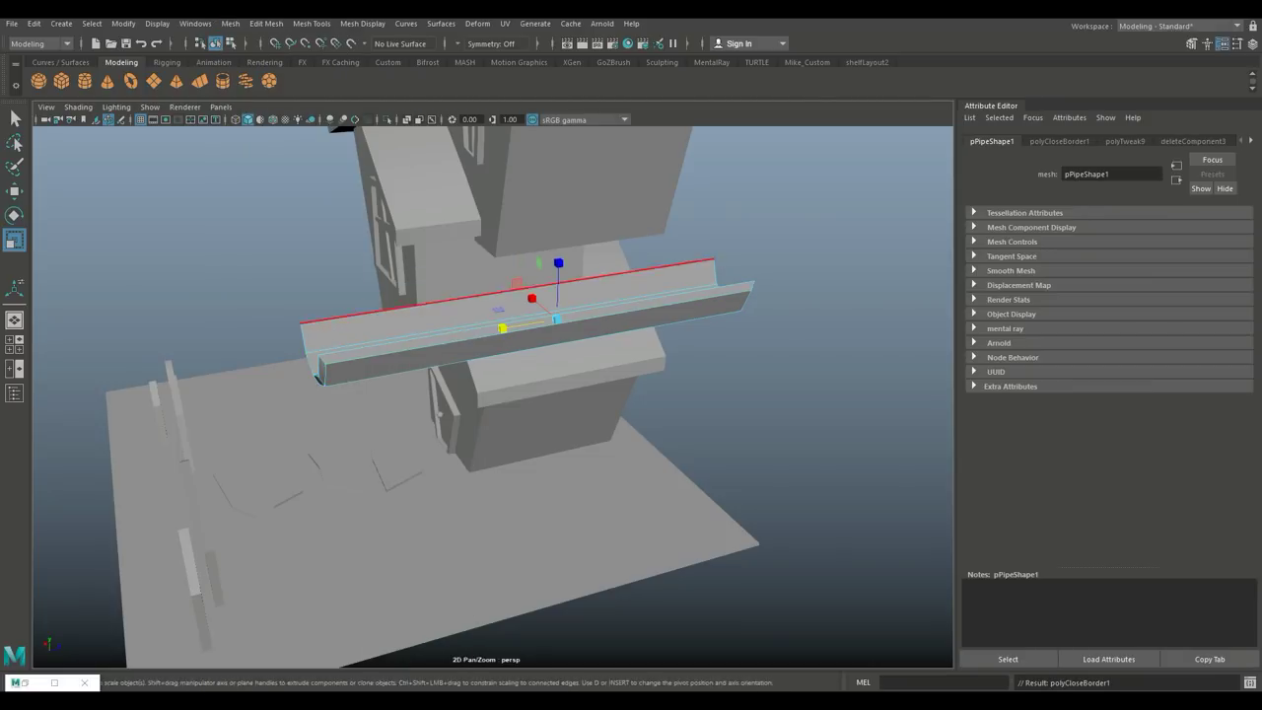
alt+drag(591, 394, 690, 374)
mouse_move(493, 394)
alt+mouse_down()
mouse_move(483, 405)
mouse_move(414, 375)
mouse_move(473, 384)
mouse_move(512, 355)
mouse_move(453, 414)
mouse_move(513, 375)
mouse_move(473, 394)
alt+mouse_up()
key(g)
- Lift the gutter up against the house wall and scale it shorter
click(1250, 140)
key(w)
drag(555, 472, 441, 421)
key(r)
- Move the gutter up under the roof edge and nudge it sideways in the side view
key(w)
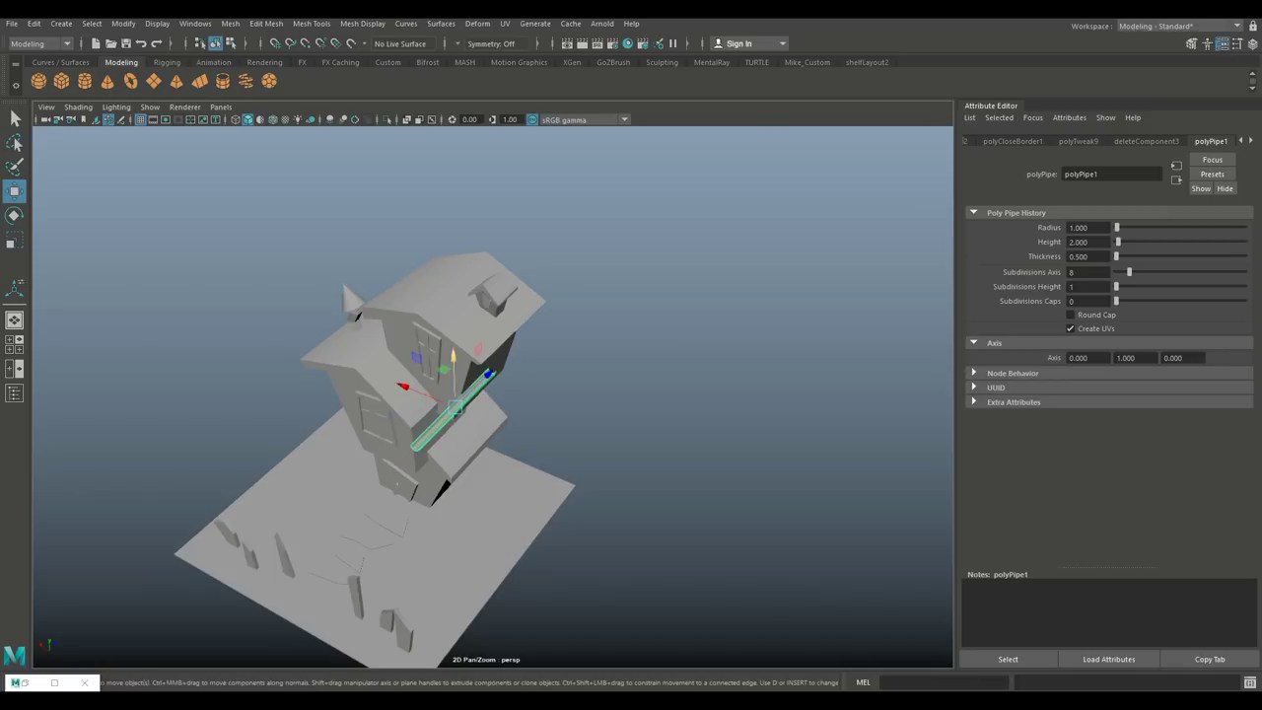
scroll(424, 394, up, 3)
drag(423, 385, 525, 291)
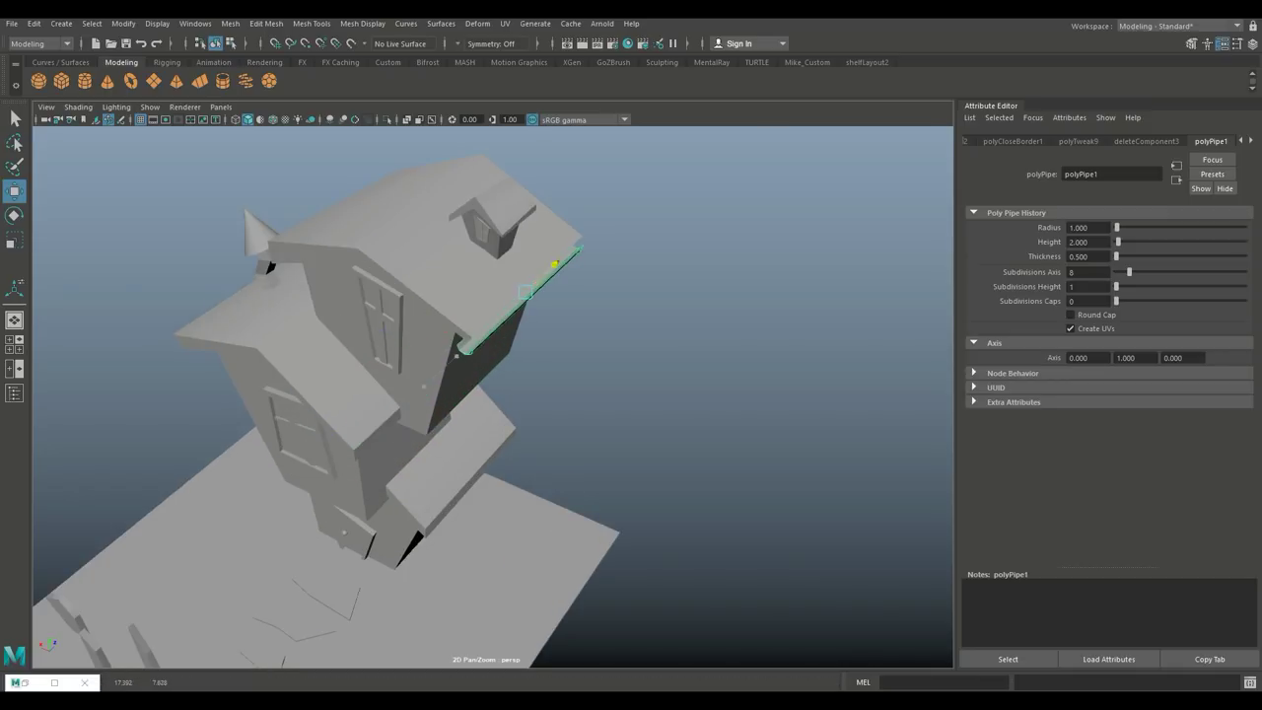
key(space)
key(space)
key(4)
scroll(493, 394, down, 3)
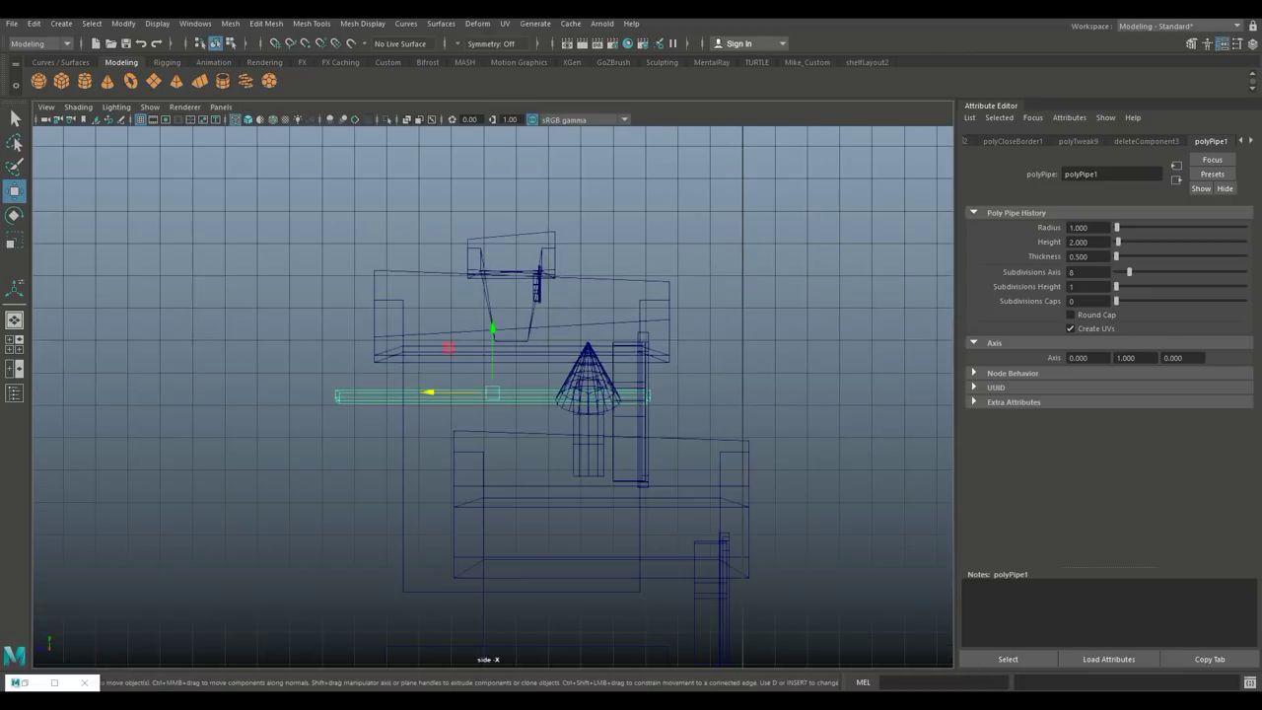
drag(428, 393, 454, 392)
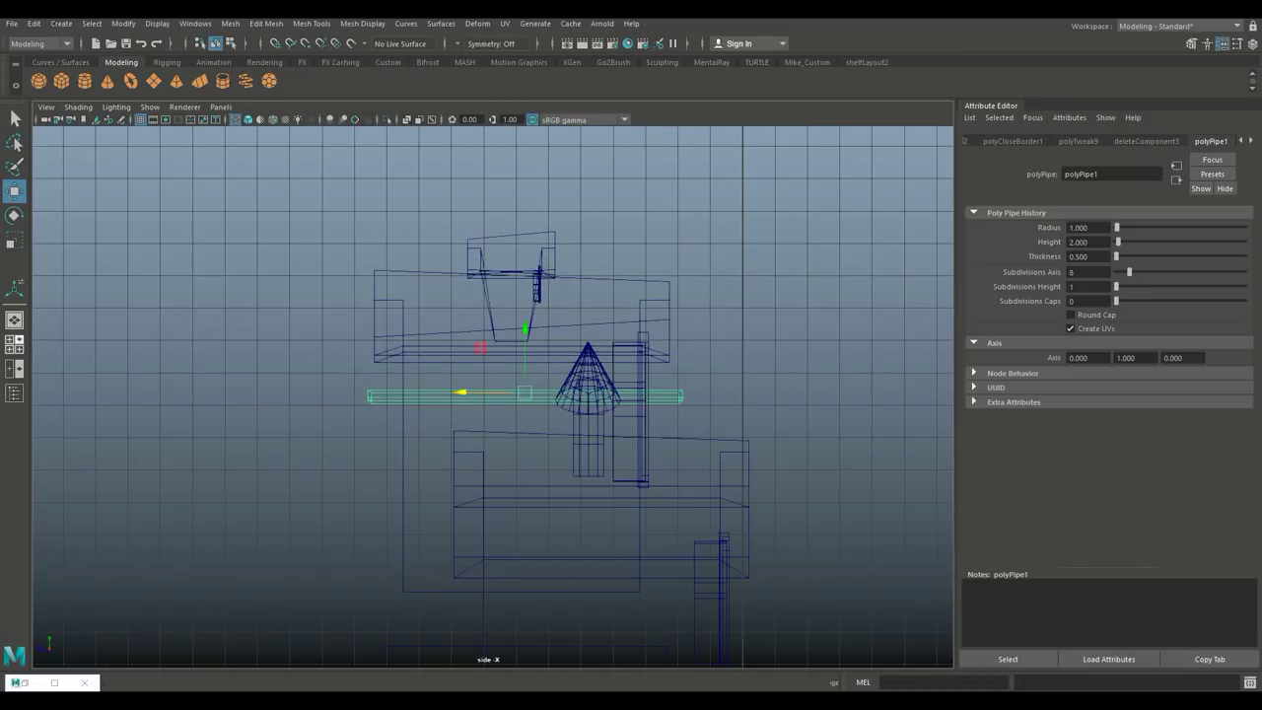
- Raise polyPipe1 slightly under the top eave in perspective, then select the small ground cylinder
key(space)
key(space)
alt+drag(591, 394, 513, 414)
drag(492, 340, 492, 320)
alt+drag(443, 375, 591, 345)
click(454, 597)
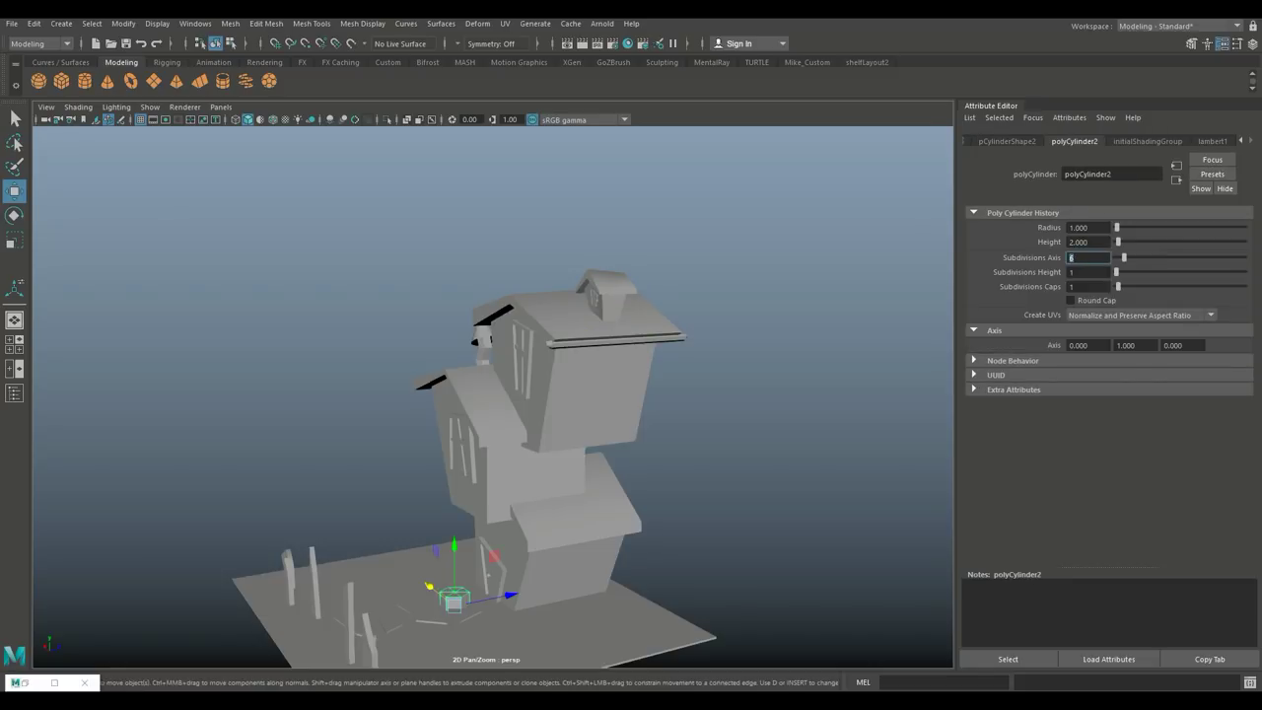
- Delete the small cylinder's top face so it becomes open-topped
scroll(453, 591, up, 2)
alt+drag(453, 592, 424, 414)
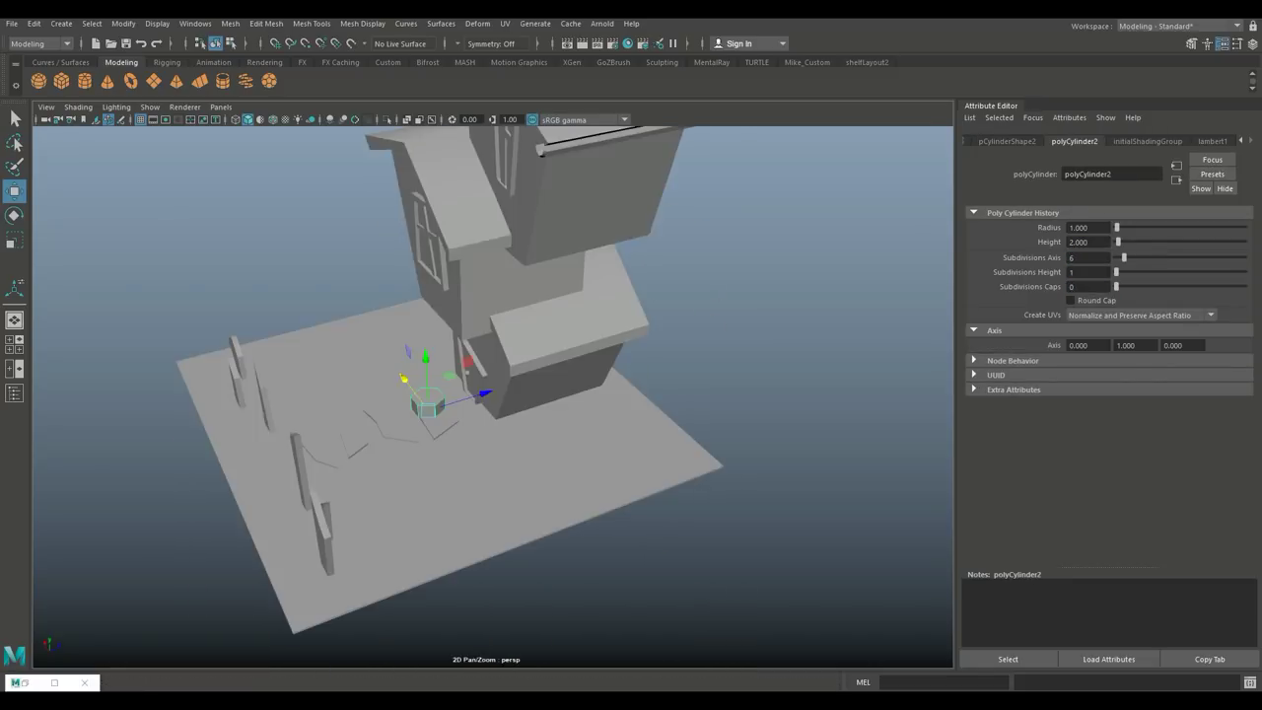
scroll(408, 394, up, 4)
right_click(389, 306)
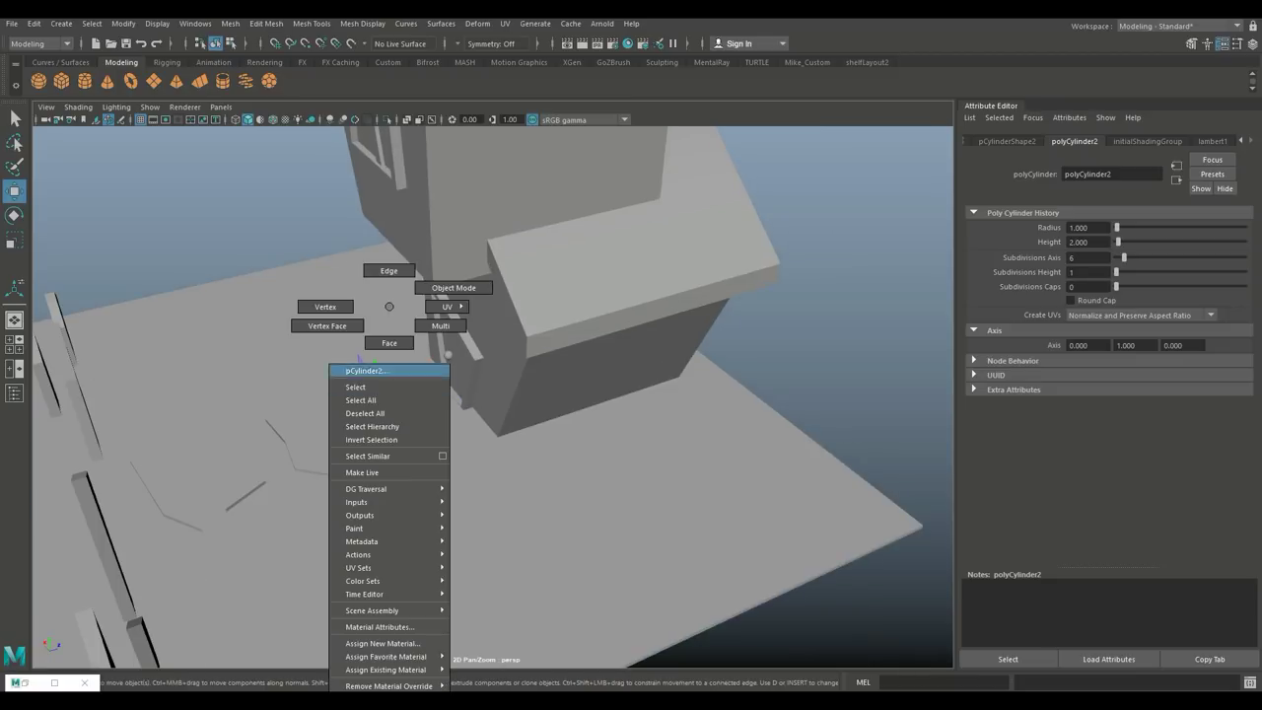
click(388, 343)
click(380, 392)
key(Delete)
right_click(387, 305)
click(453, 287)
- Slide the cylinder along the wall under the gutter end and flatten it into a thin disc
alt+drag(424, 414, 631, 352)
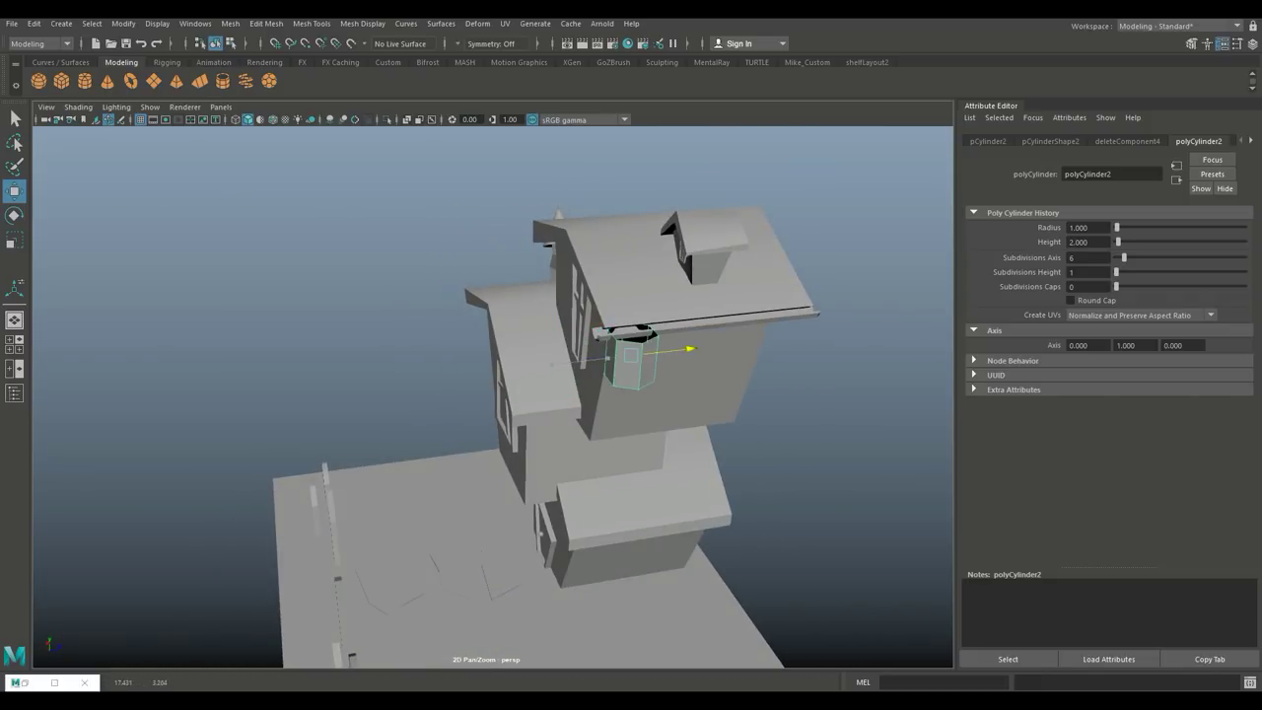
key(r)
key(w)
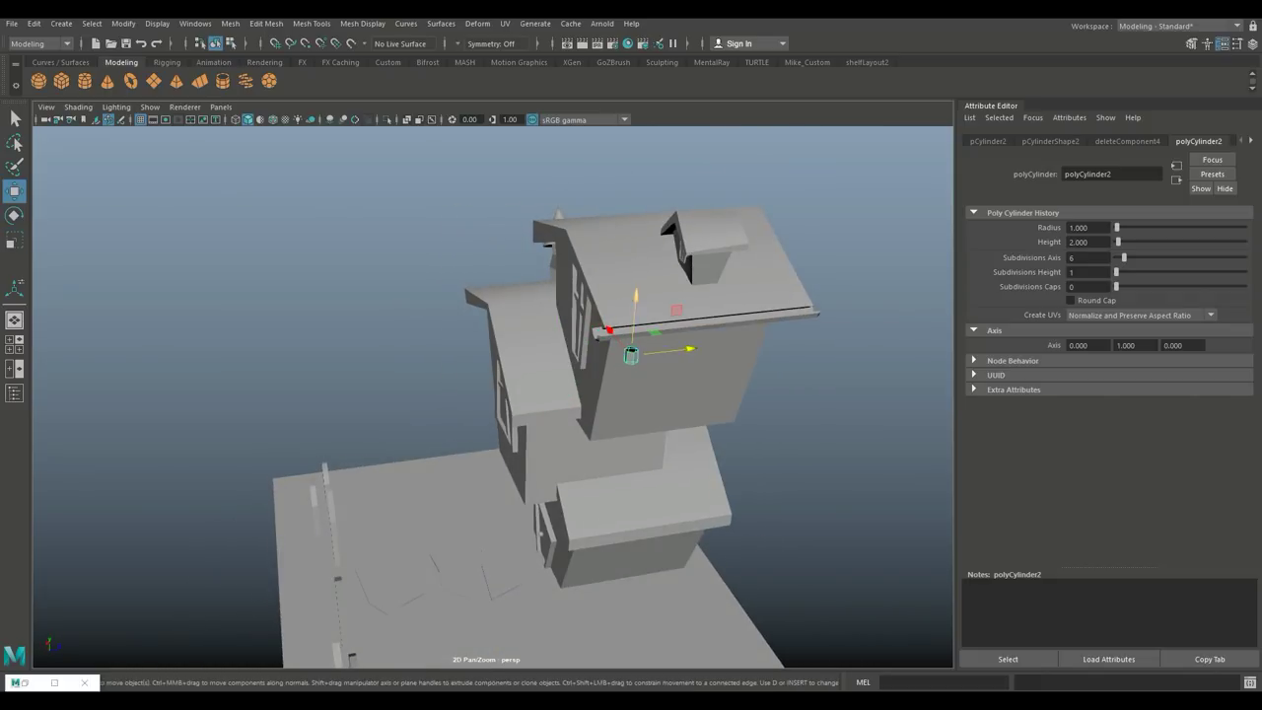
key(f)
alt+drag(493, 394, 562, 414)
drag(429, 396, 412, 419)
key(r)
alt+drag(493, 395, 621, 379)
- Extrude the disc's bottom face down into a long column and shift its lower end left
right_drag(484, 282, 516, 290)
click(480, 328)
alt+drag(592, 394, 650, 390)
key(w)
shift+drag(483, 345, 483, 434)
alt+drag(650, 389, 586, 363)
drag(514, 308, 553, 461)
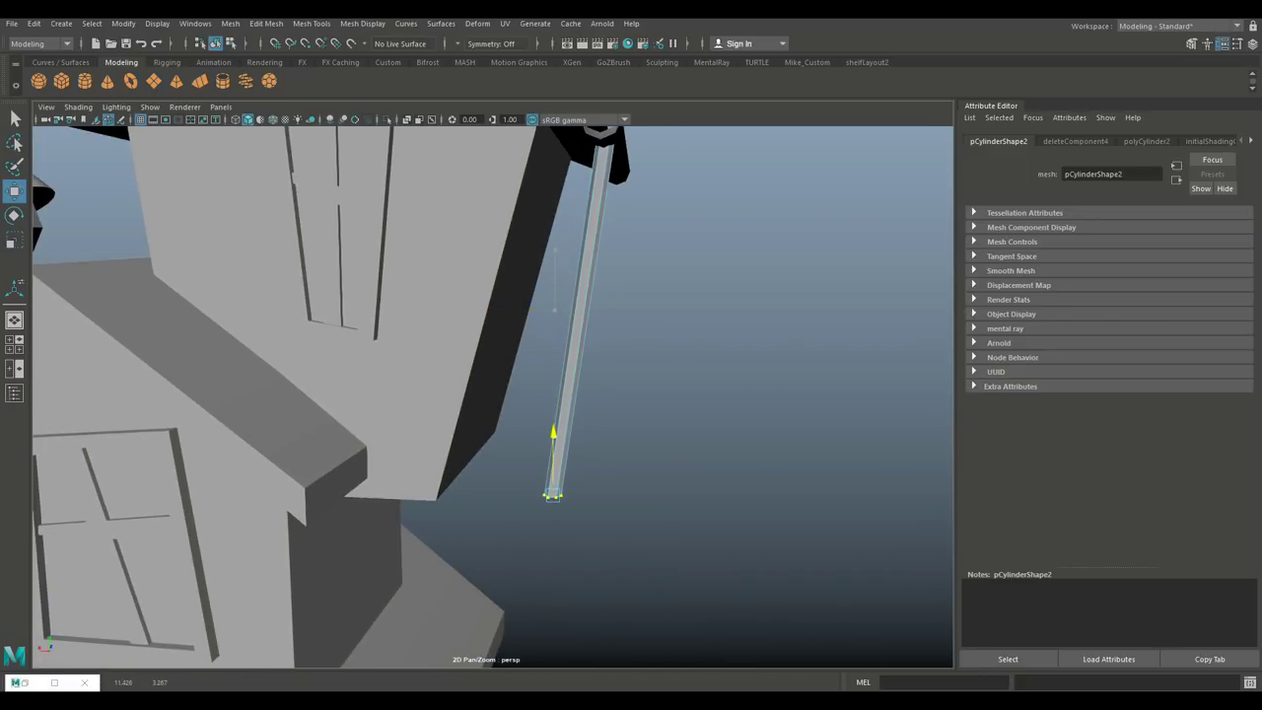
- Nudge the column's bottom end to the right in the front view
key(space)
key(space)
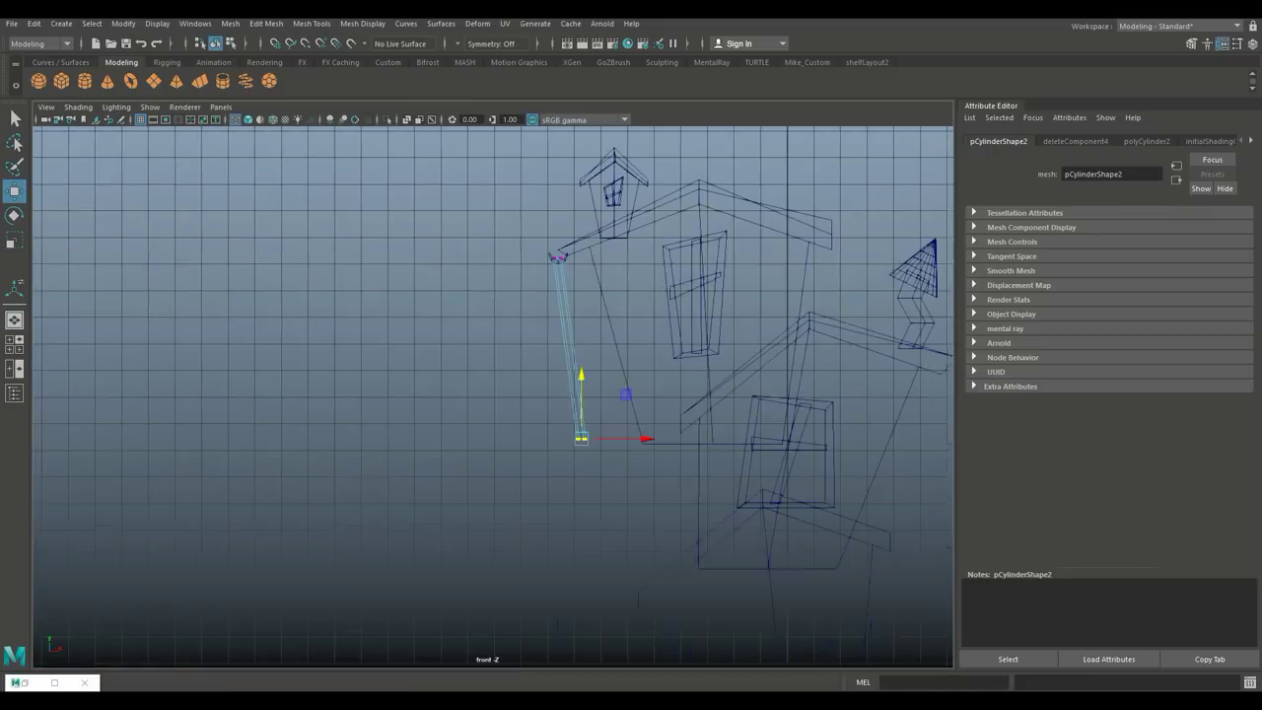
drag(552, 436, 586, 436)
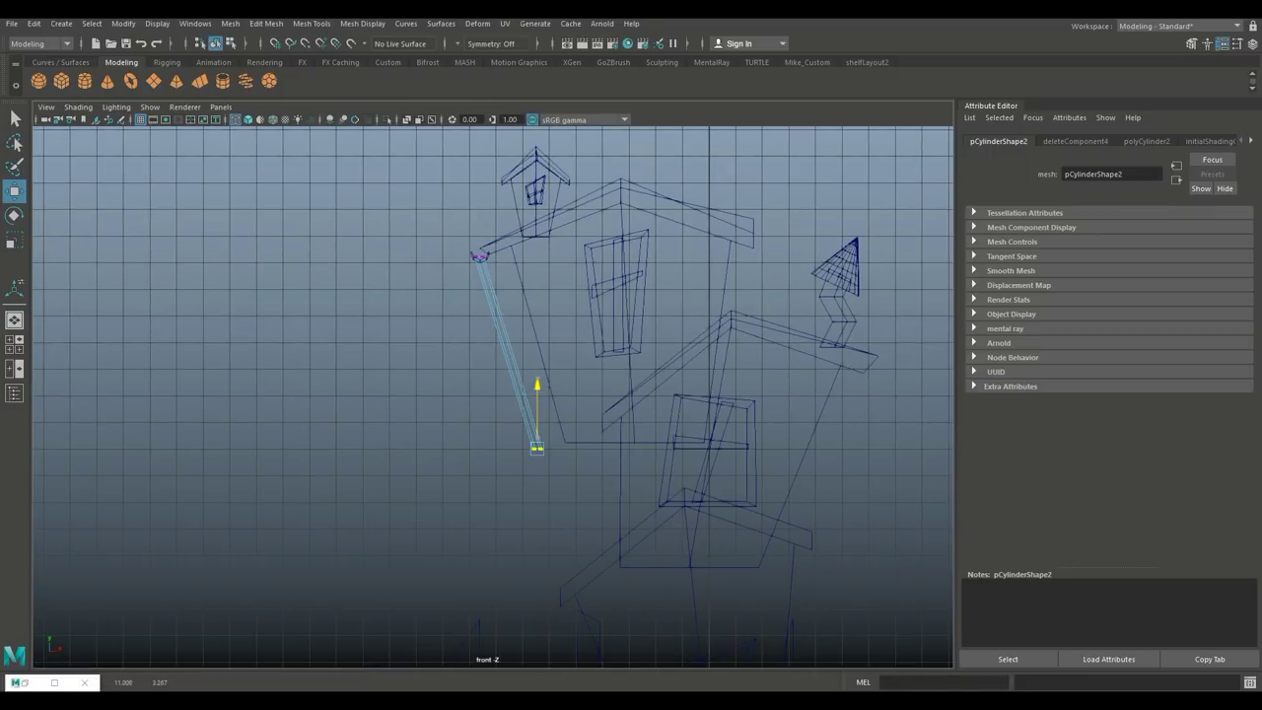
key(space)
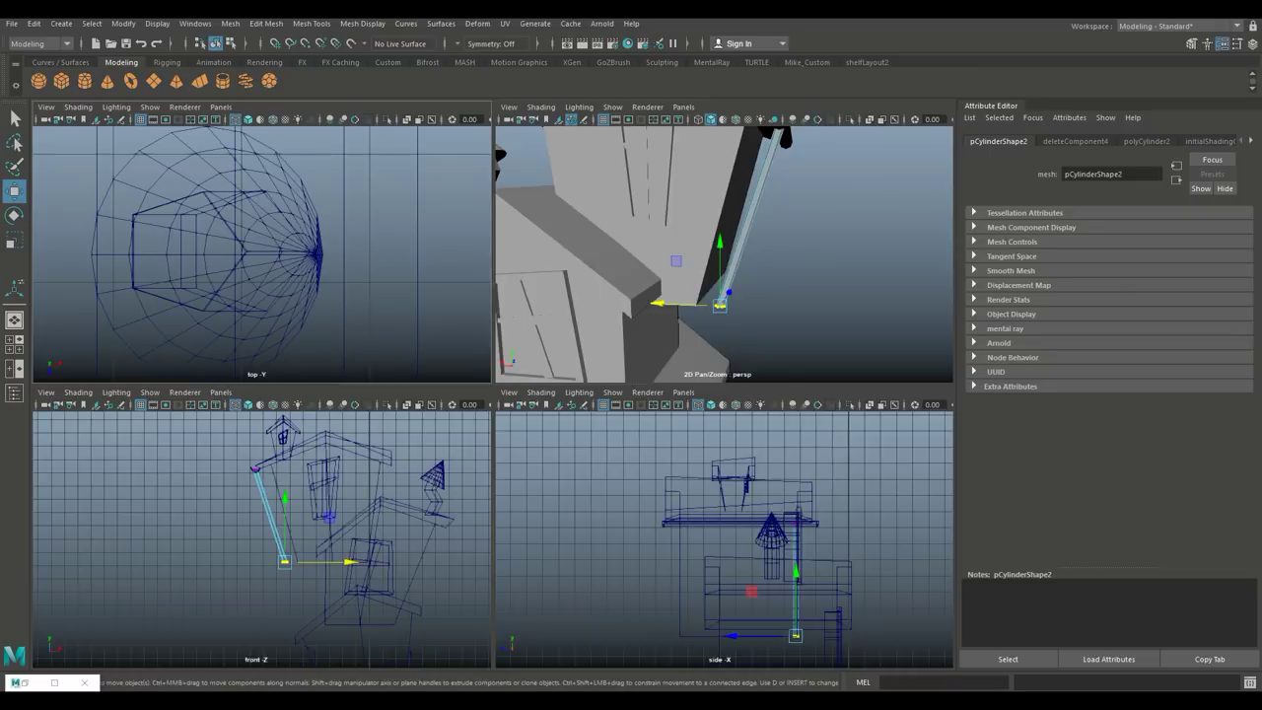
key(space)
alt+drag(493, 395, 582, 394)
right_drag(488, 295, 552, 285)
alt+drag(552, 285, 572, 281)
- Duplicate the downpipe with Ctrl+D, slide the copy left and straighten it vertically
key(ctrl+d)
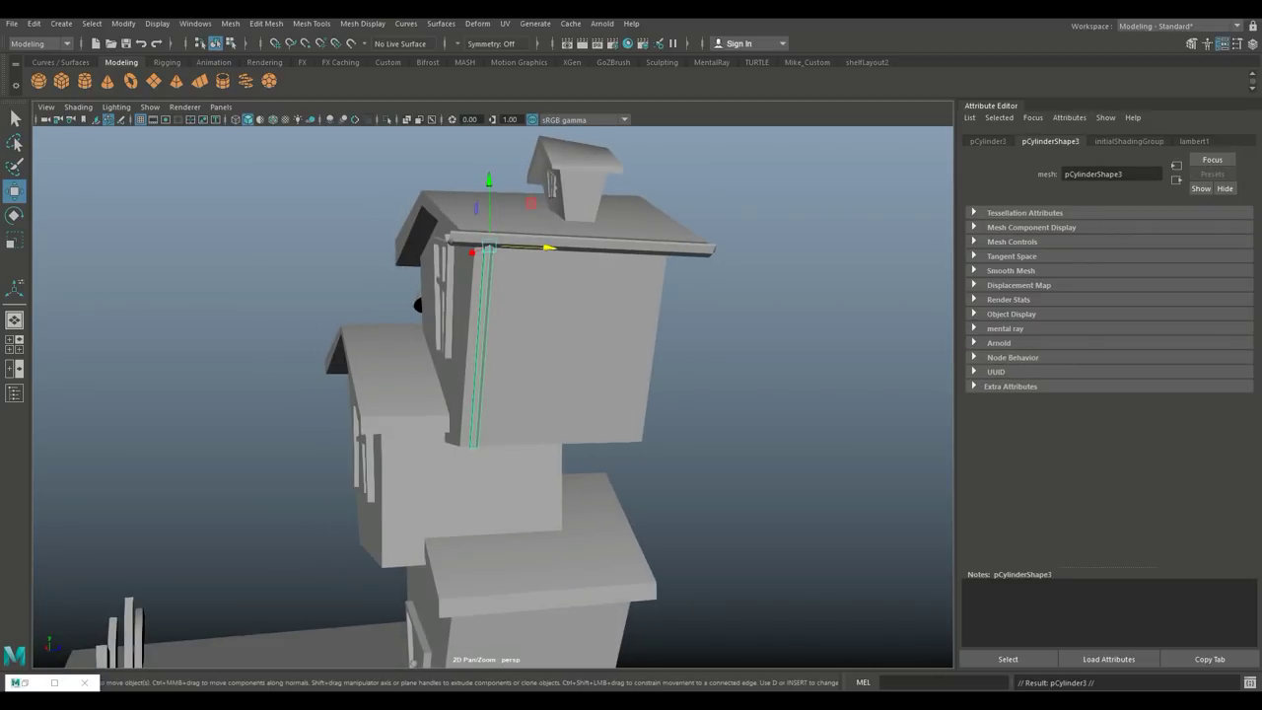
scroll(493, 394, down, 5)
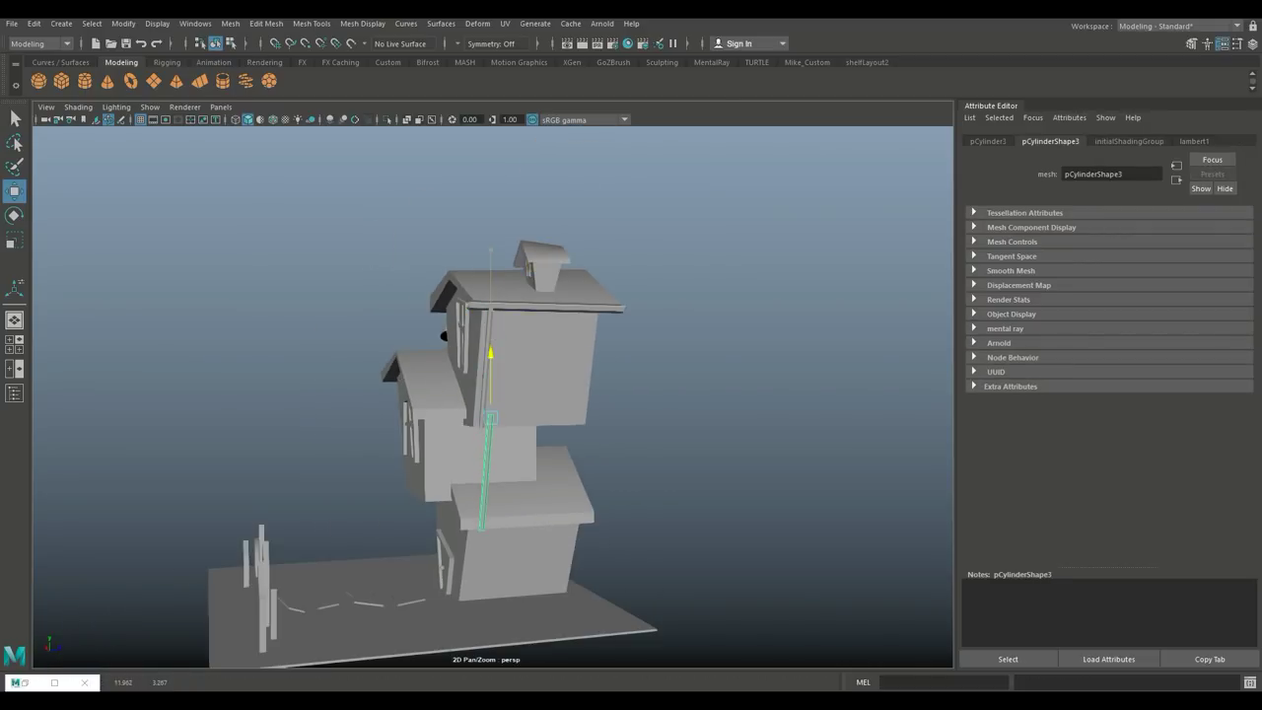
scroll(492, 394, up, 6)
drag(577, 339, 496, 310)
right_drag(496, 310, 437, 304)
click(491, 331)
drag(458, 332, 430, 332)
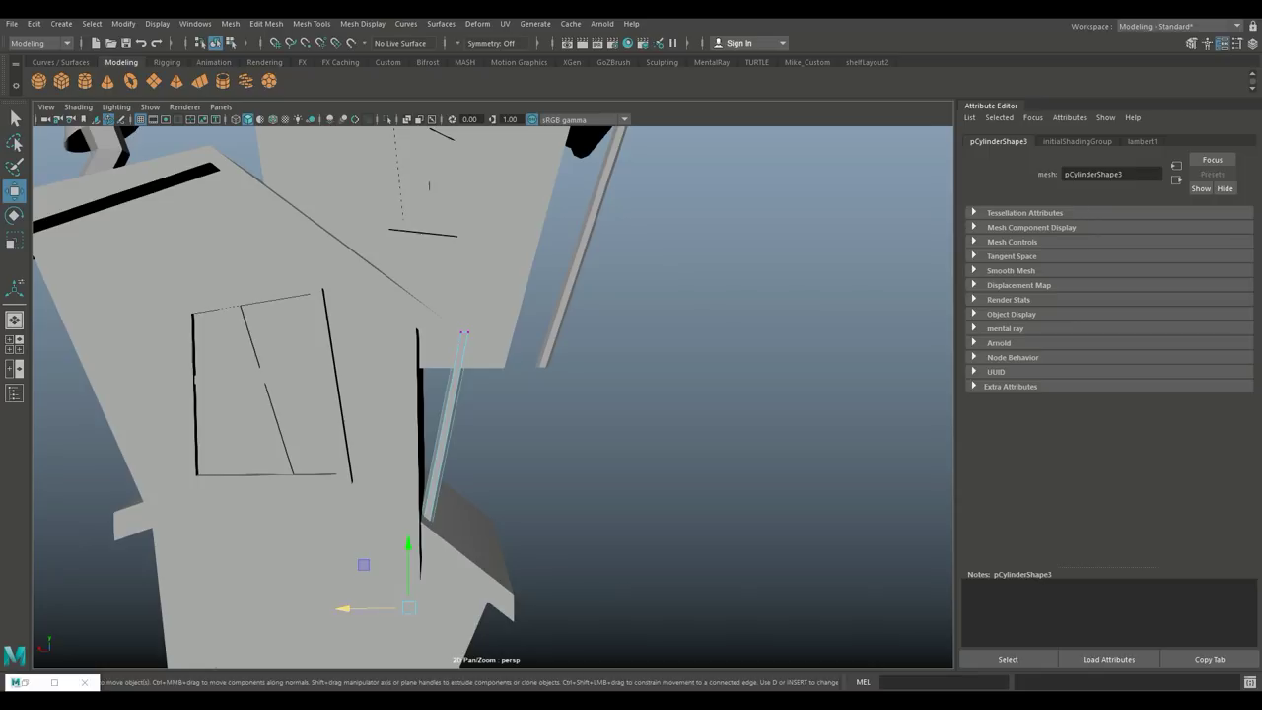
drag(345, 608, 401, 608)
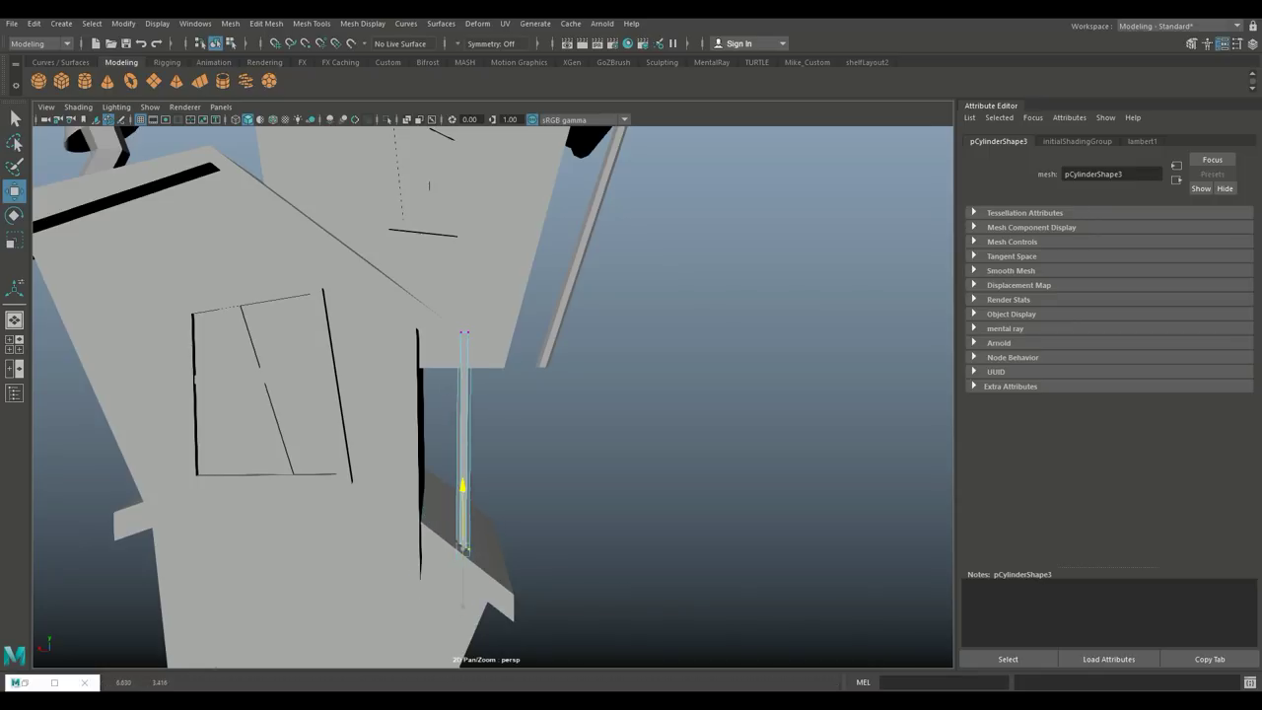
- Select the copied pipe's top vertices and check it runs vertically under the roof overhang
drag(442, 305, 487, 368)
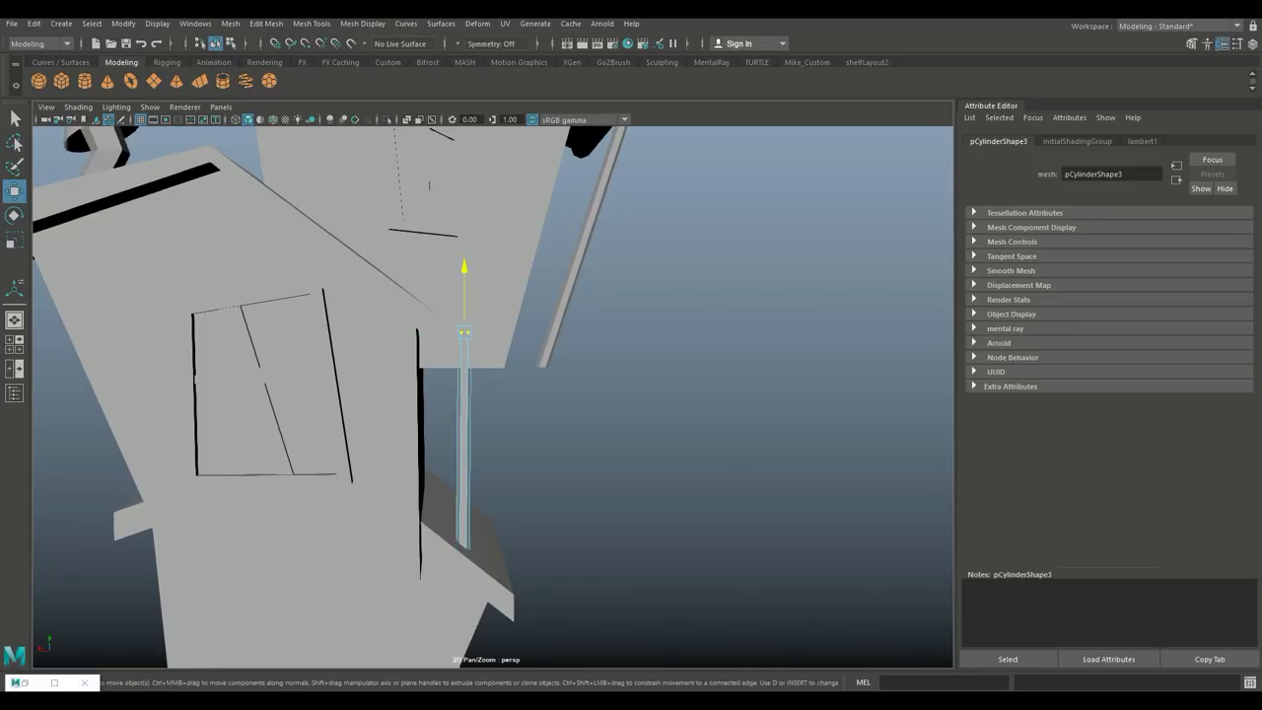
alt+drag(631, 414, 612, 296)
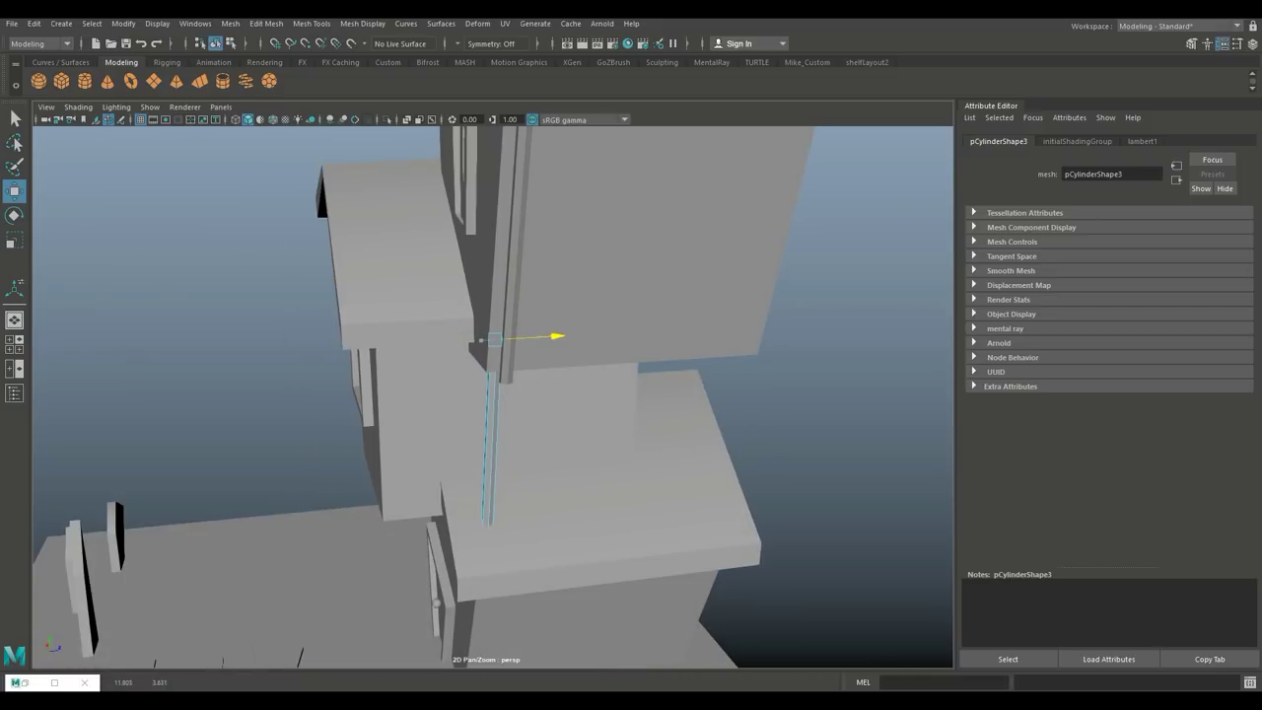
alt+drag(493, 395, 611, 355)
scroll(493, 395, up, 5)
alt+drag(493, 394, 464, 325)
right_drag(464, 315, 533, 281)
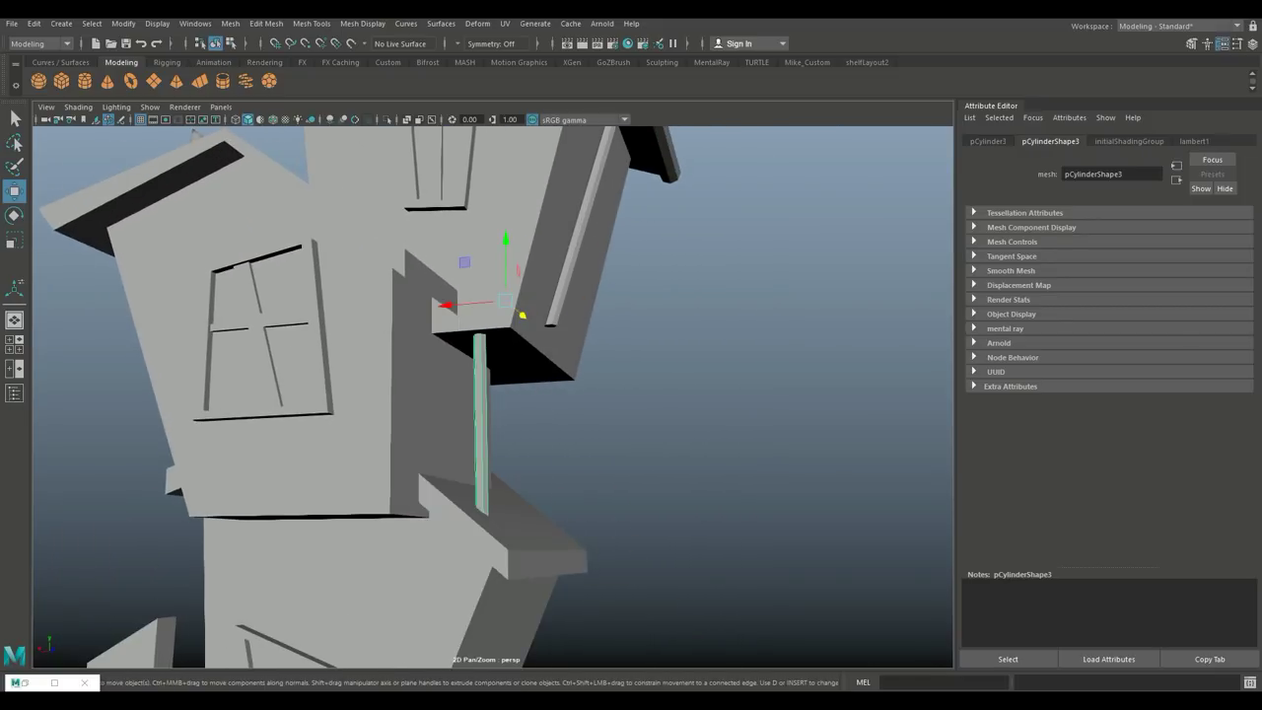
- Rotate the pipe copy 45° and slide the tilted piece toward the wall
key(e)
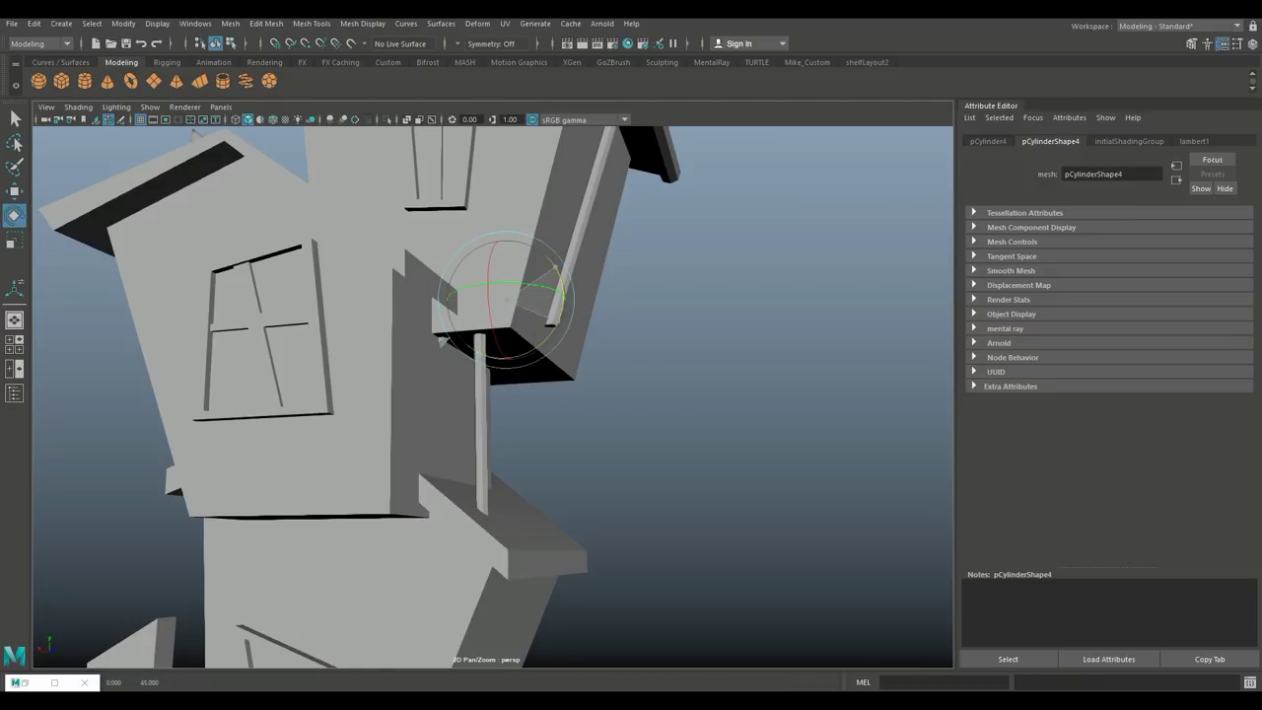
key(w)
drag(582, 294, 537, 296)
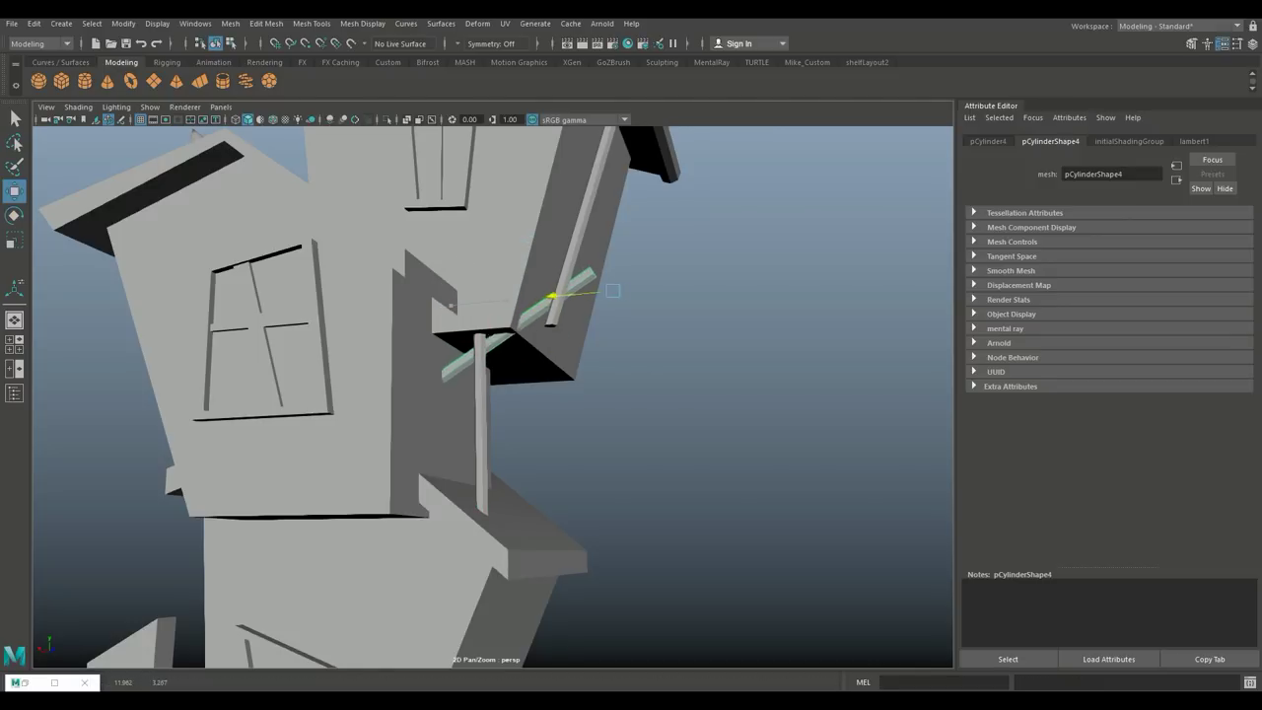
alt+drag(493, 444, 591, 424)
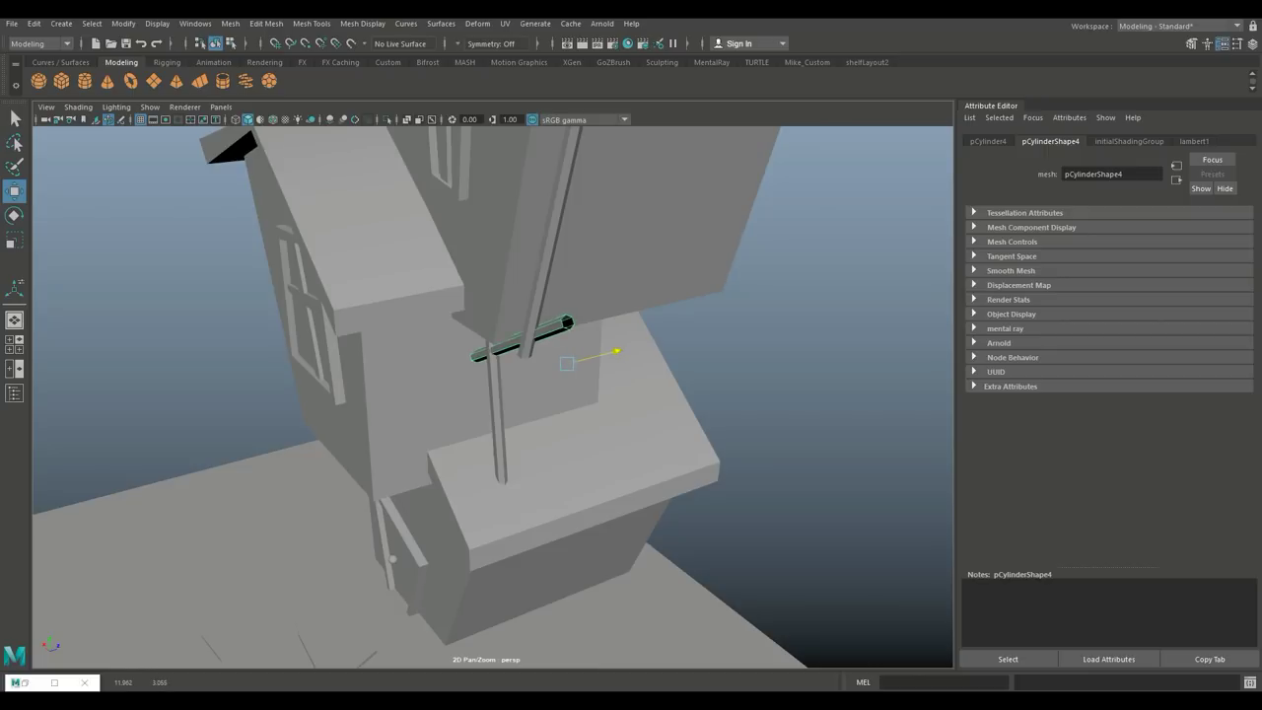
alt+drag(492, 394, 572, 385)
- Select the tilted piece's end vertices in wireframe, undoing a misplaced move
key(4)
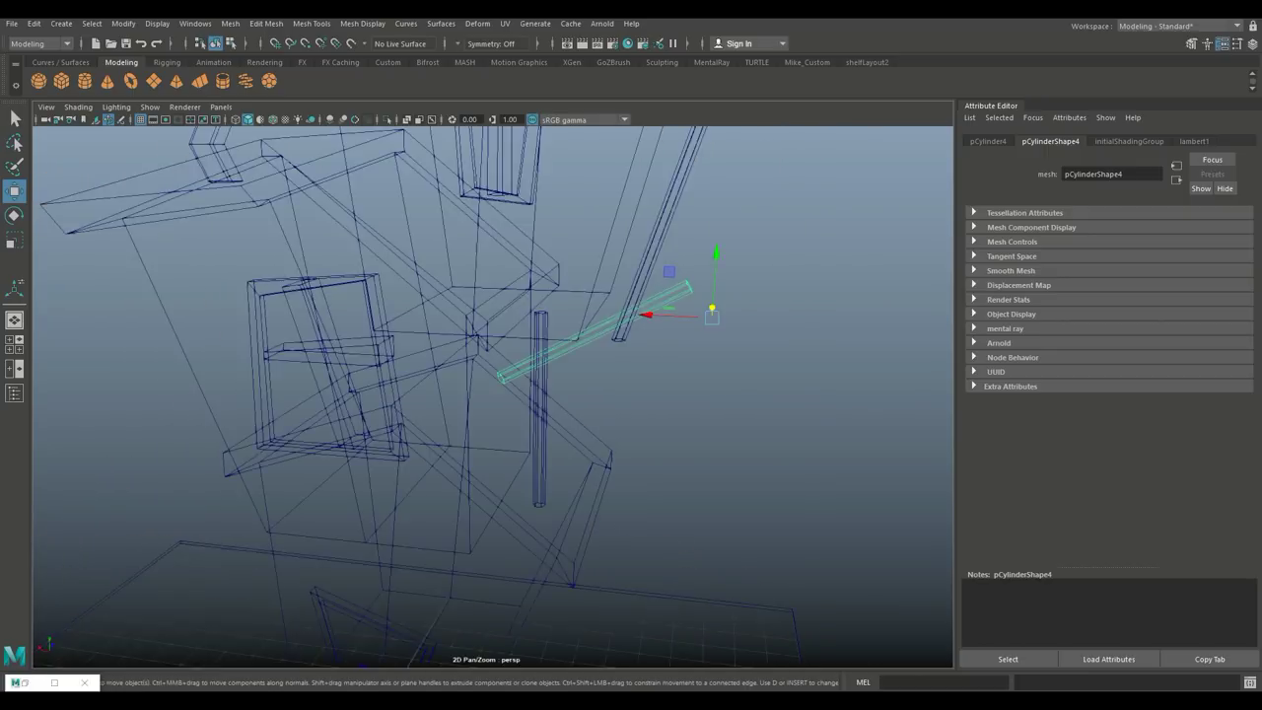
right_drag(504, 362, 445, 329)
drag(483, 345, 528, 385)
drag(504, 363, 620, 479)
key(ctrl+z)
- Slide the piece's end onto the vertical pipe to form the bend, then select that section
key(5)
alt+drag(493, 394, 572, 374)
alt+drag(493, 395, 532, 394)
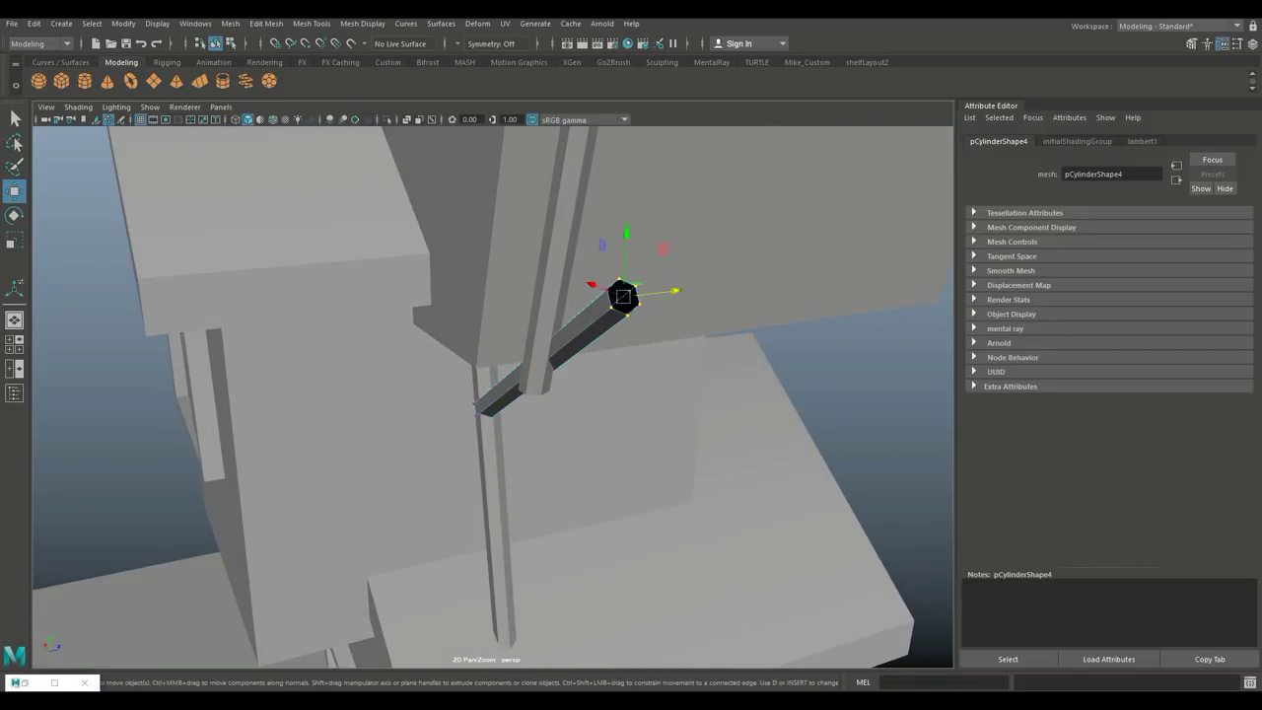
drag(675, 290, 658, 292)
mouse_move(533, 394)
alt+mouse_down()
mouse_move(492, 375)
mouse_move(513, 385)
alt+mouse_up()
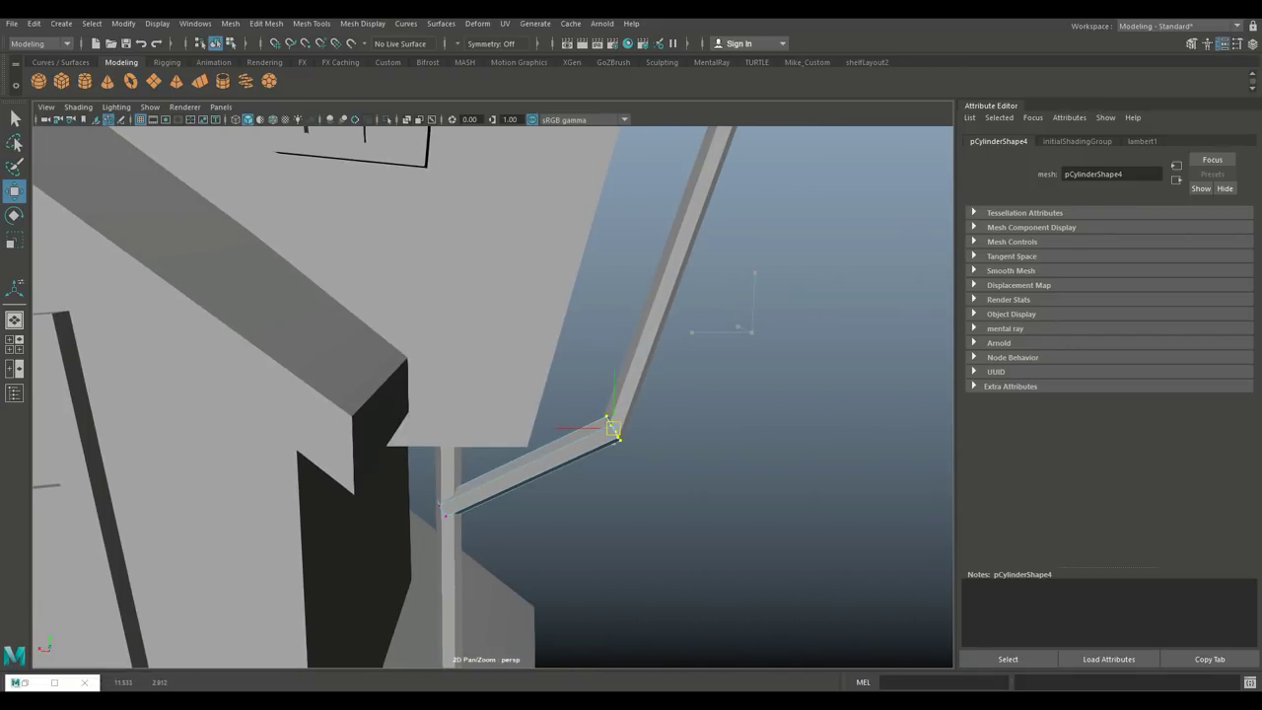
alt+drag(532, 395, 631, 374)
click(532, 375)
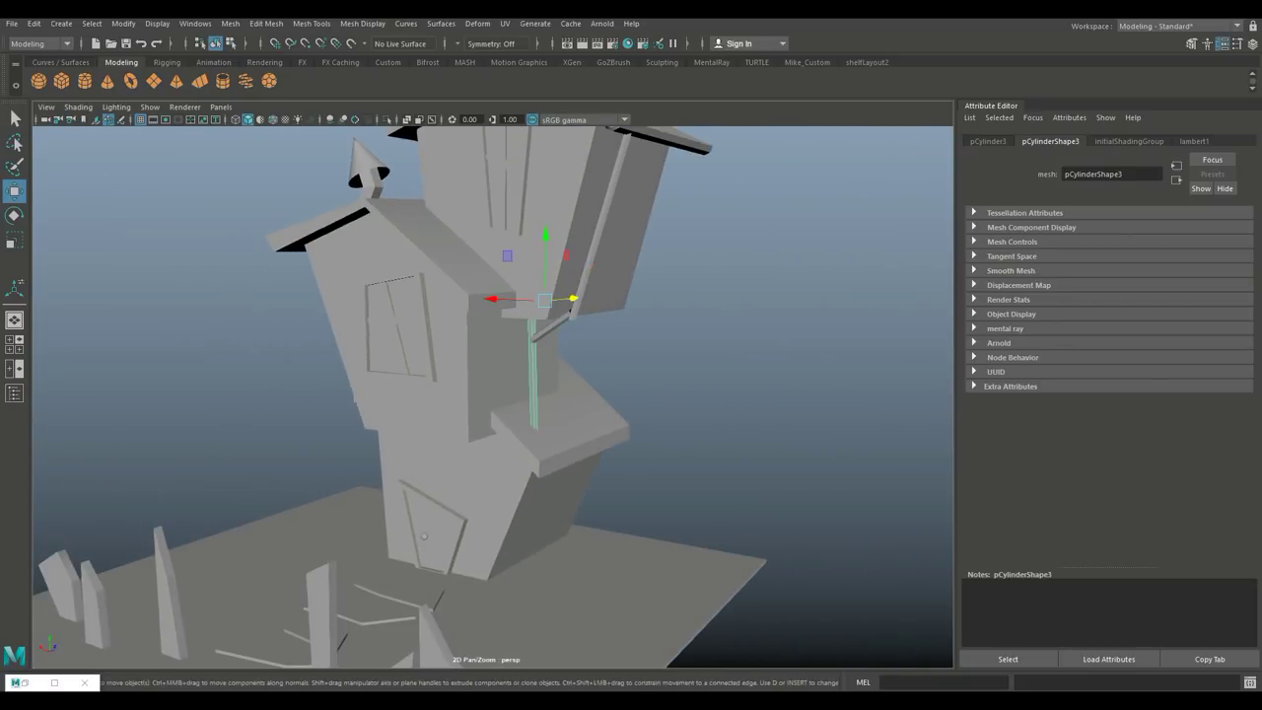
- Move the pipe section down past the ledge and select the lower pipe section
drag(547, 241, 545, 320)
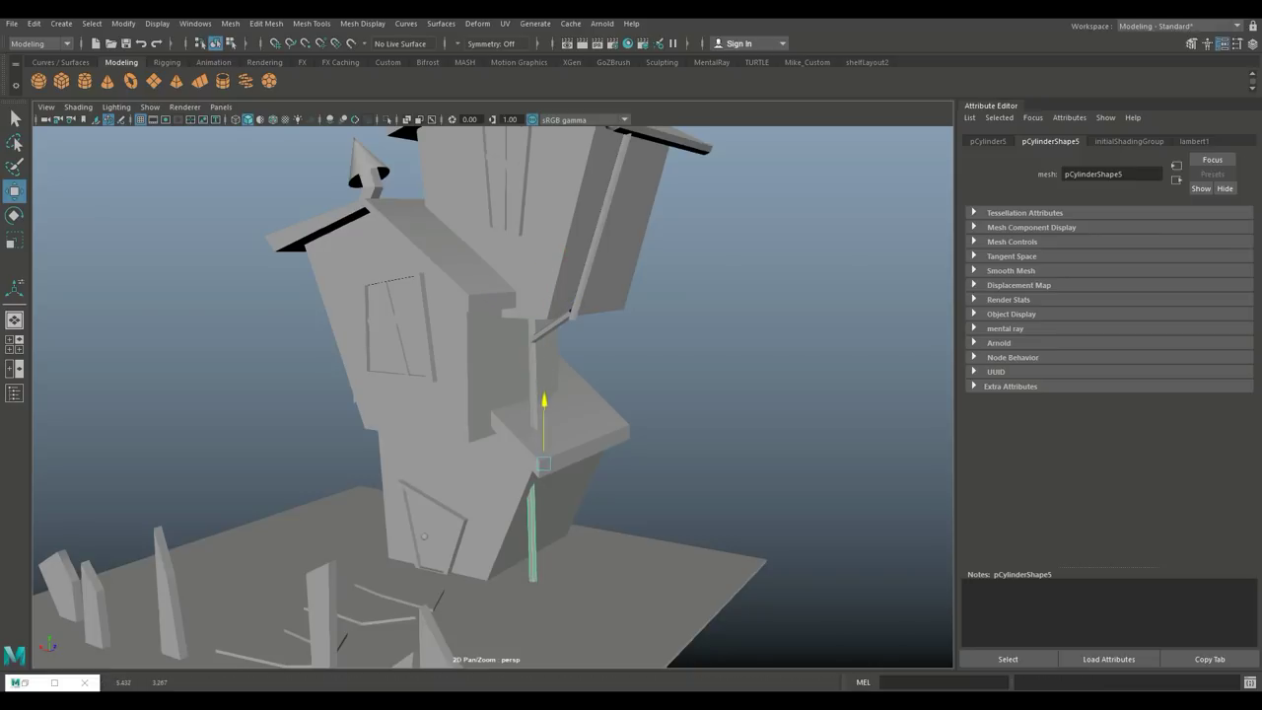
key(4)
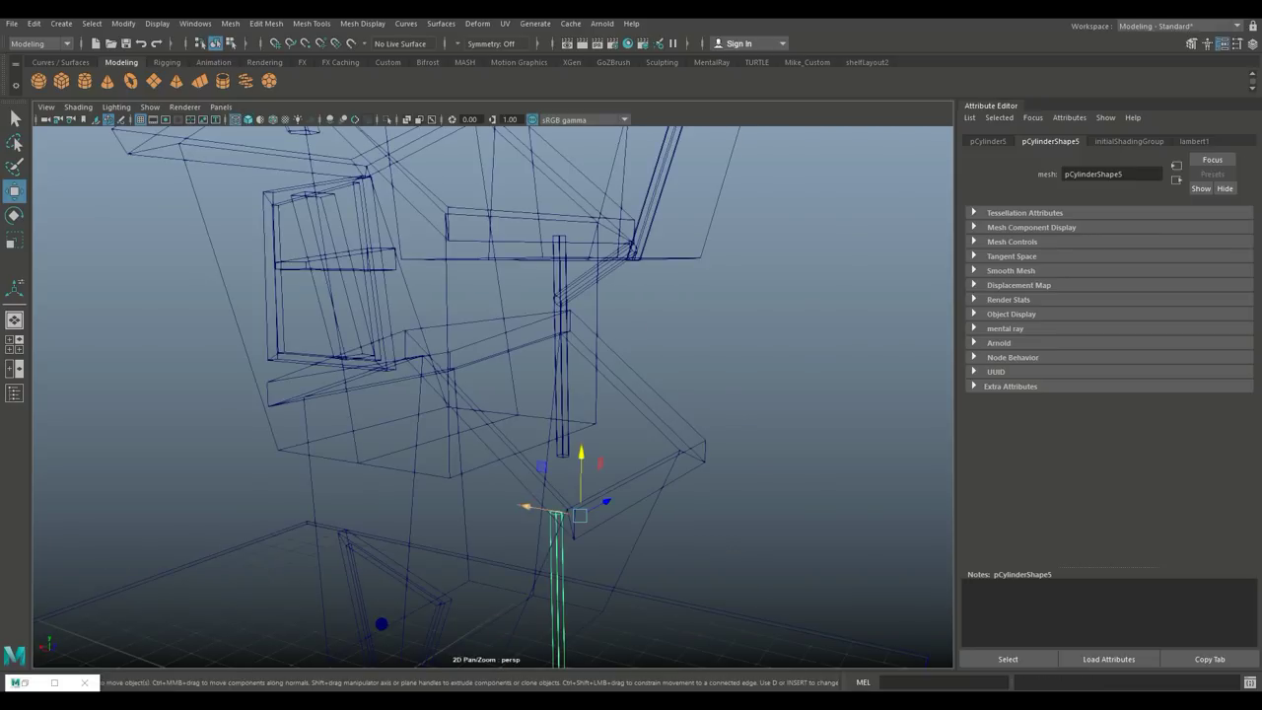
right_drag(555, 304, 615, 325)
click(532, 595)
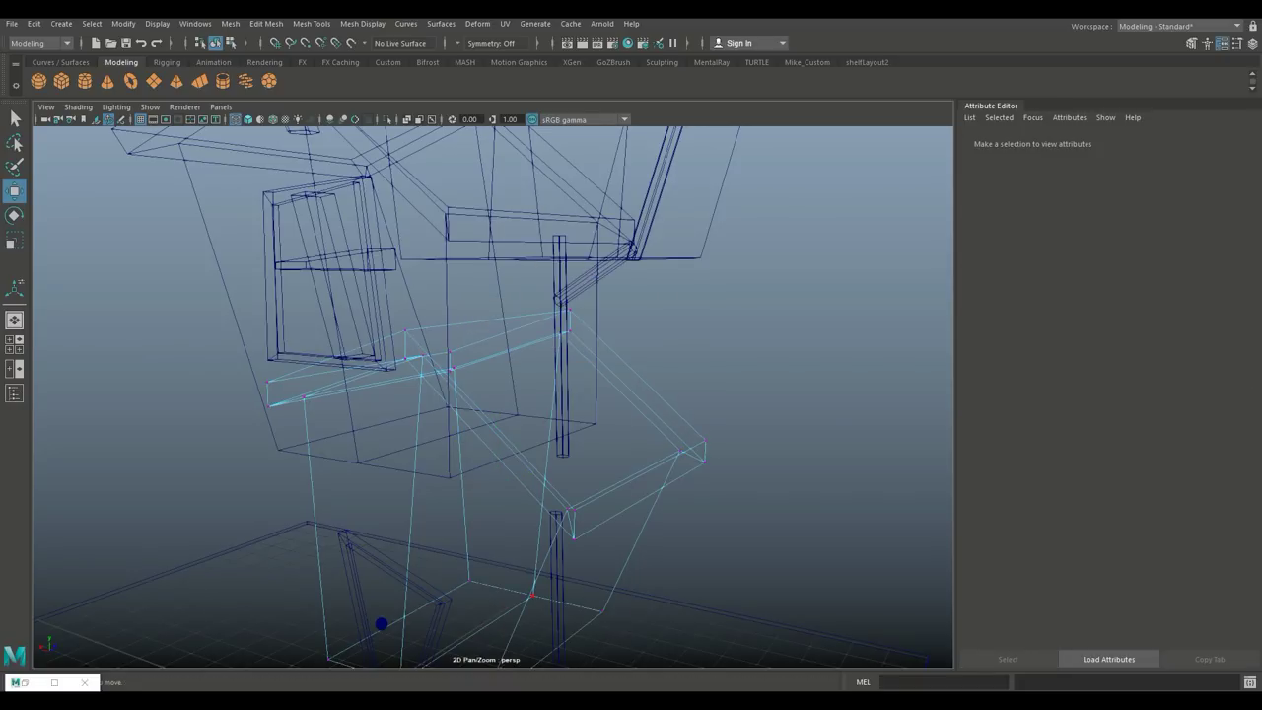
alt+drag(532, 595, 630, 310)
right_drag(631, 311, 695, 285)
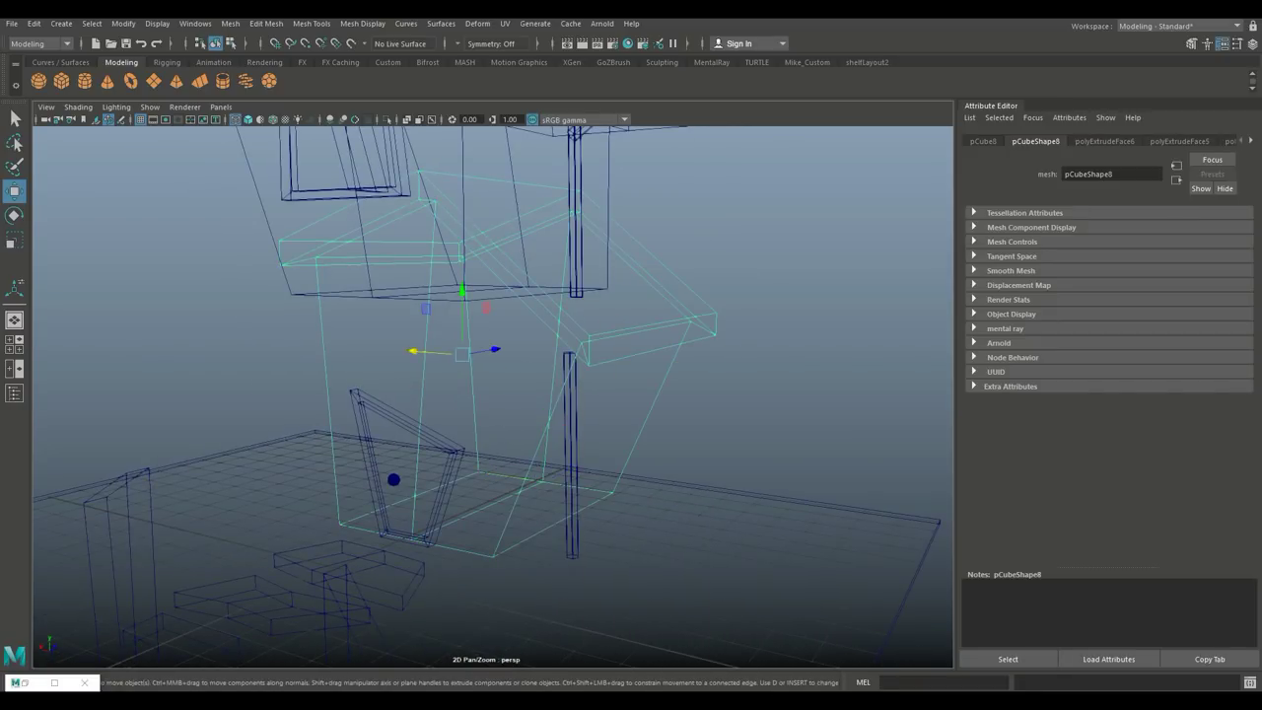
right_drag(563, 307, 563, 341)
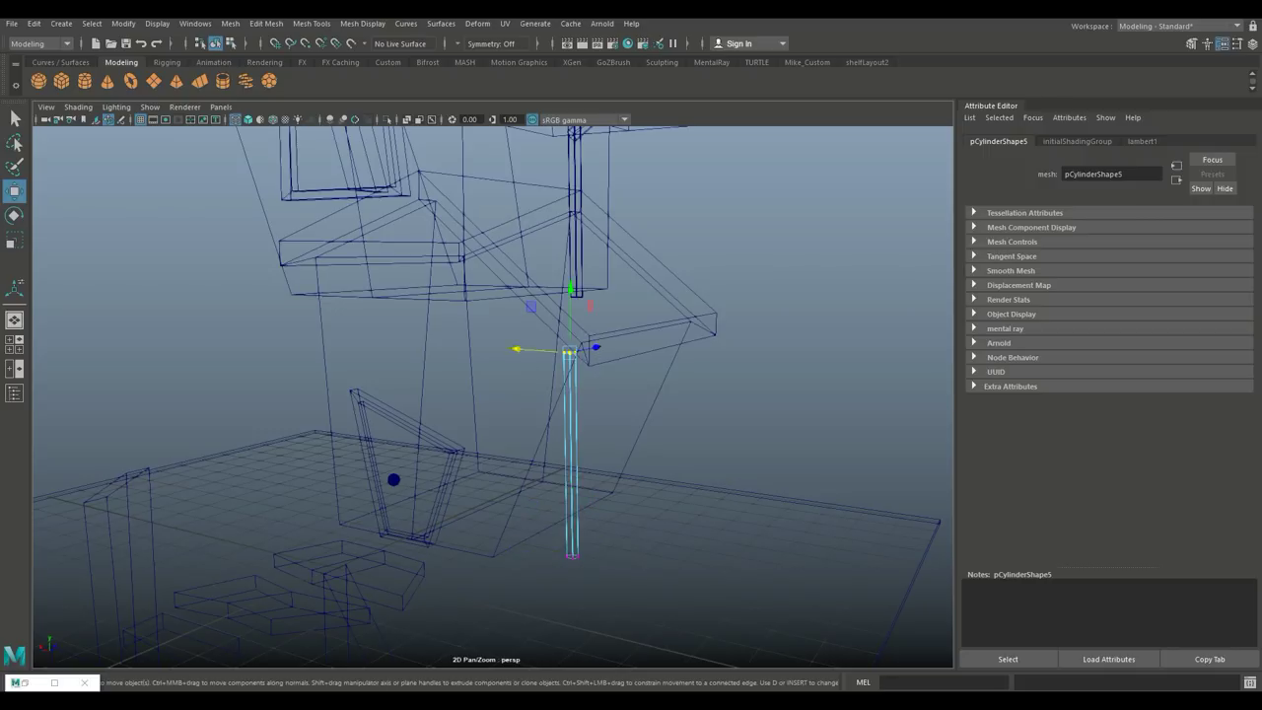
- Slide the lower pipe section sideways and raise it back up
key(5)
scroll(493, 395, up, 5)
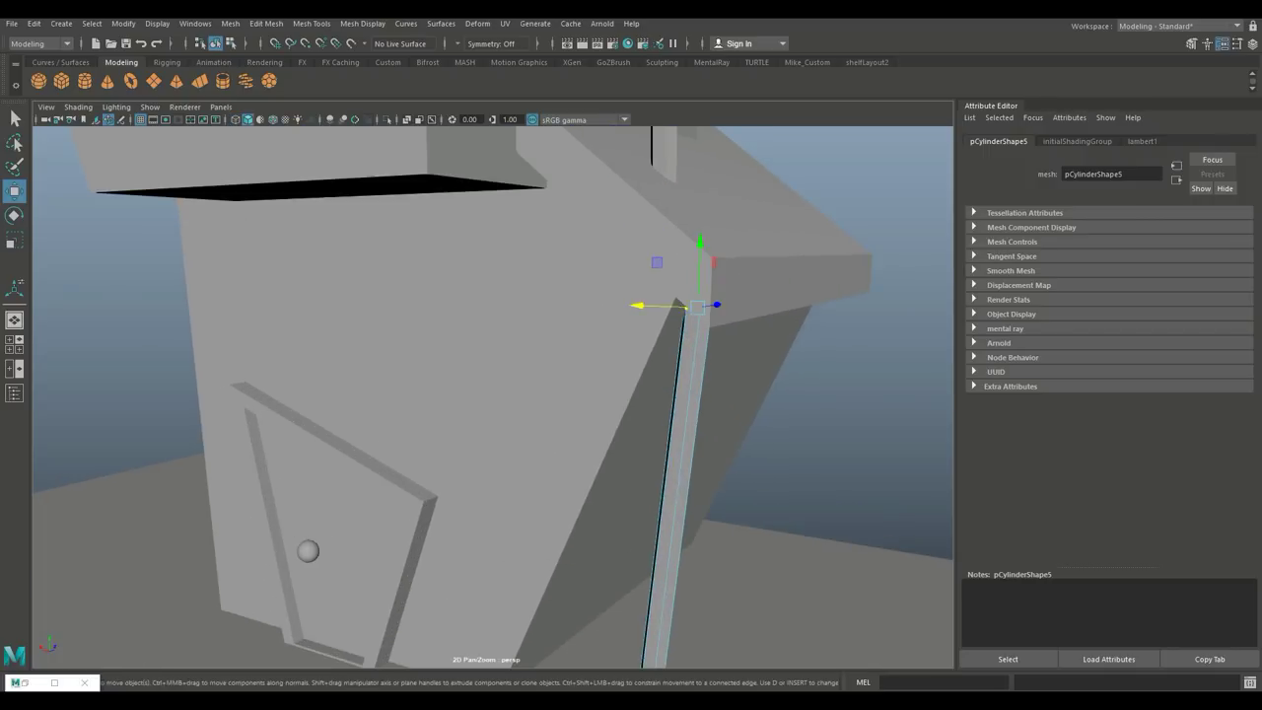
alt+drag(591, 414, 601, 387)
right_drag(600, 387, 655, 287)
drag(539, 345, 539, 237)
- Tilt the section down to the right and move its bottom end vertices onto the lower pole
key(e)
drag(594, 281, 540, 306)
key(w)
drag(482, 337, 557, 330)
right_drag(557, 331, 503, 316)
drag(596, 399, 641, 464)
drag(715, 476, 599, 469)
- Create a 20-sided polygon cylinder and lift it onto the tower's ledge
alt+drag(612, 373, 560, 434)
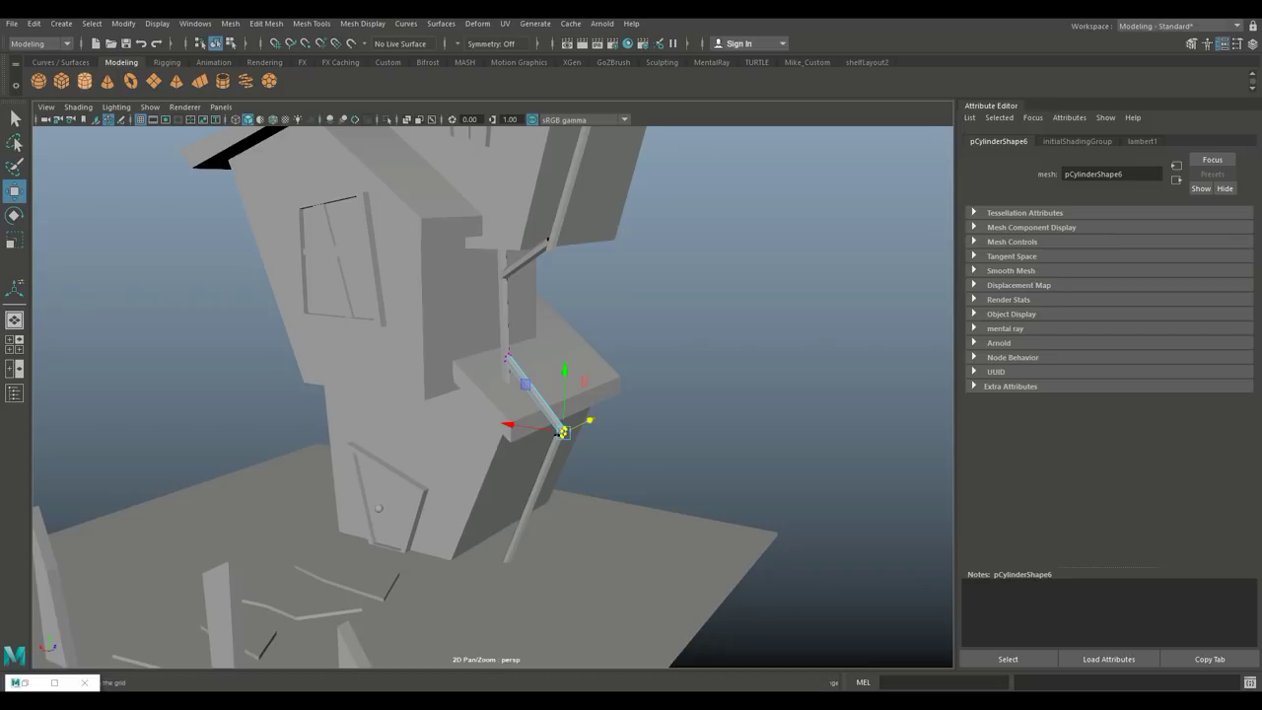
shift+right_drag(560, 434, 532, 463)
drag(335, 548, 584, 412)
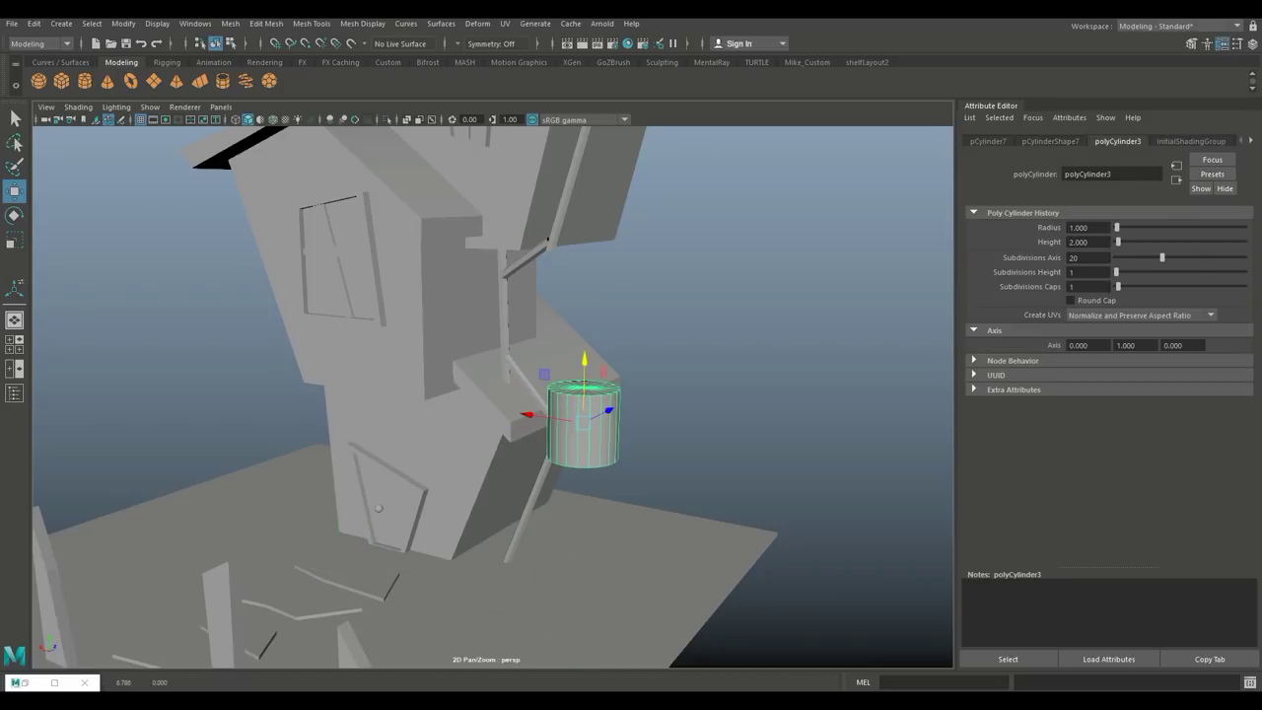
- Give the joint cylinder 6 sides and reselect it
double_click(1084, 257)
text(6)
key(Return)
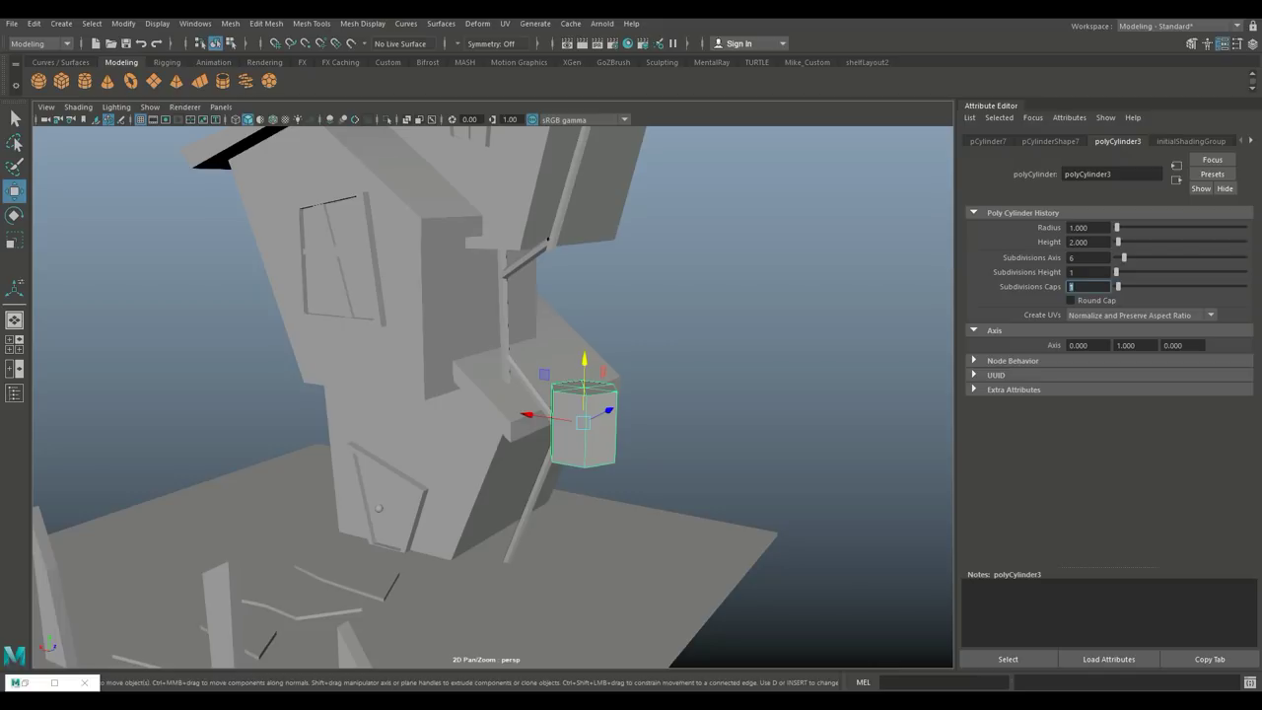
click(602, 310)
right_click(603, 310)
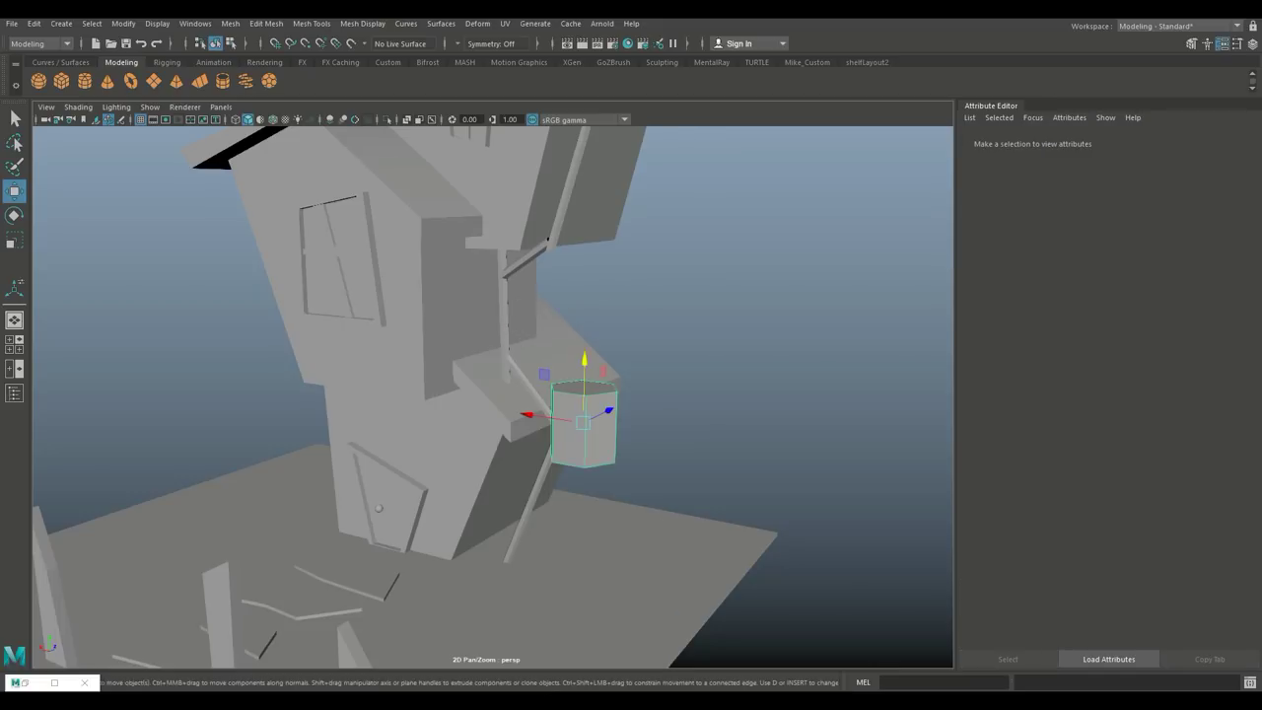
click(581, 439)
- In front view, move the hexagonal cylinder up to the downpipe's bend
key(space)
key(space)
scroll(592, 444, up, 3)
alt+middle_drag(591, 395, 580, 466)
drag(480, 468, 540, 388)
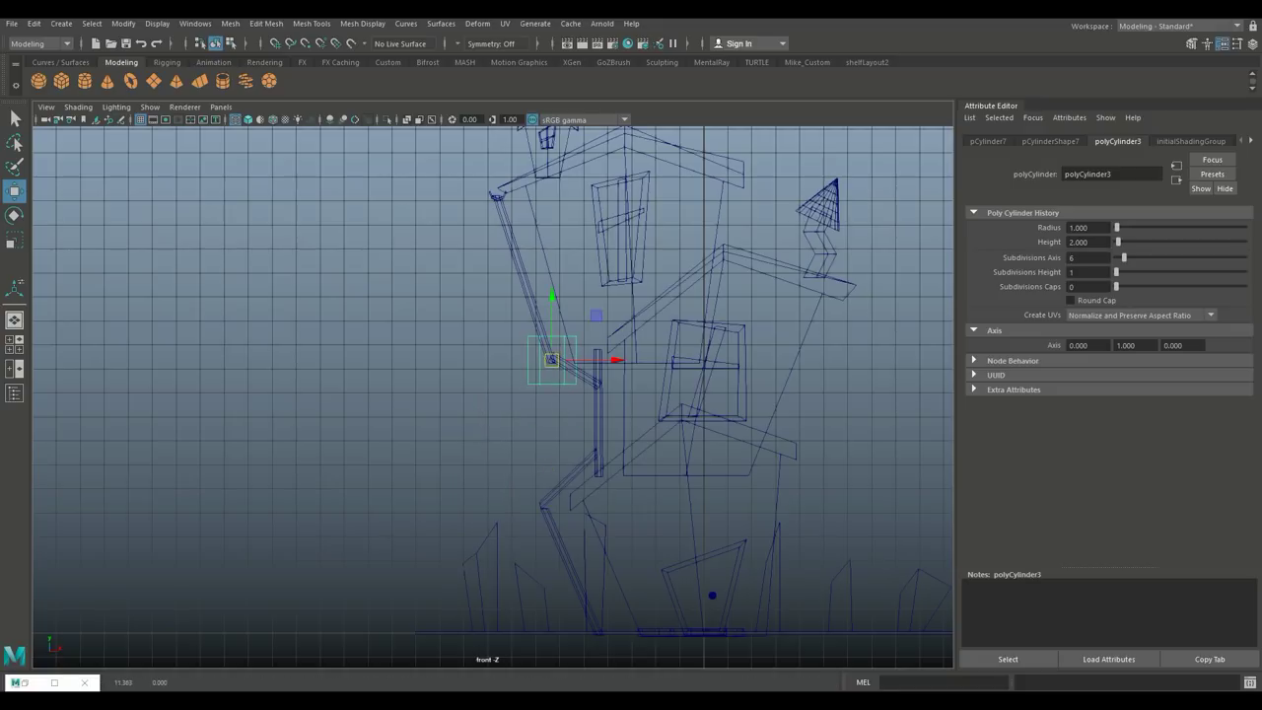
scroll(492, 394, up, 3)
key(e)
scroll(493, 394, down, 2)
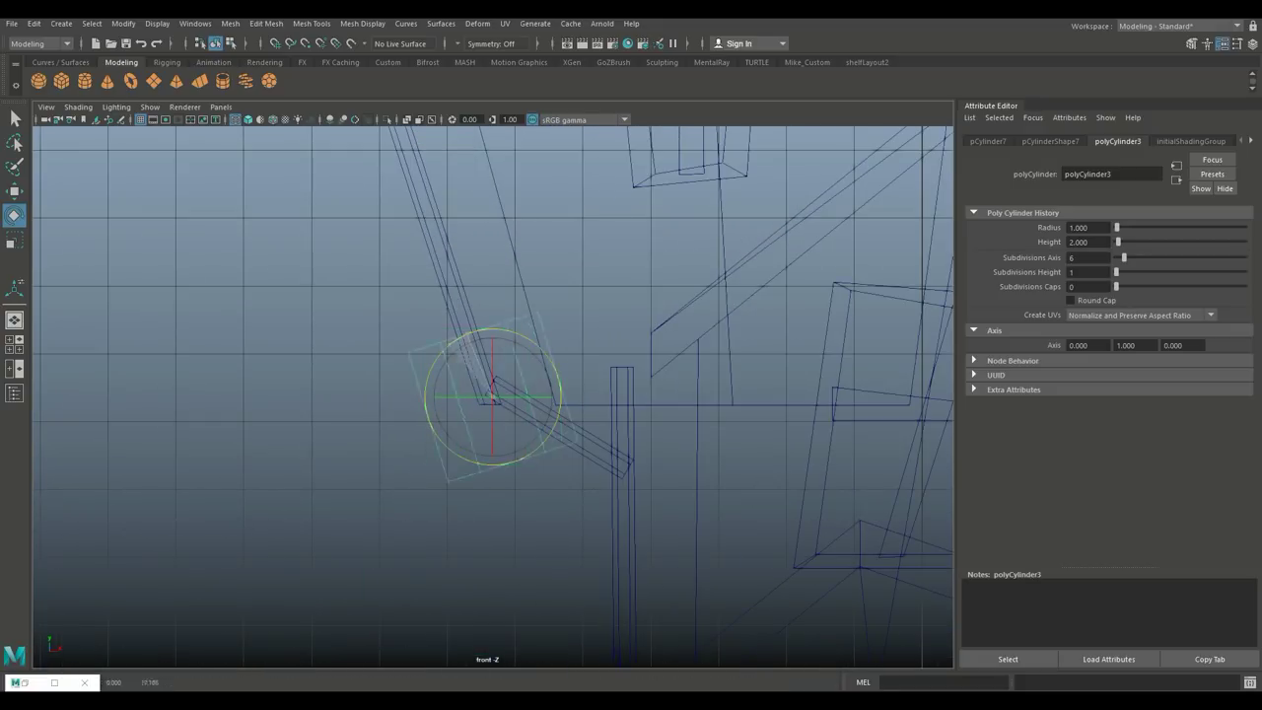
key(r)
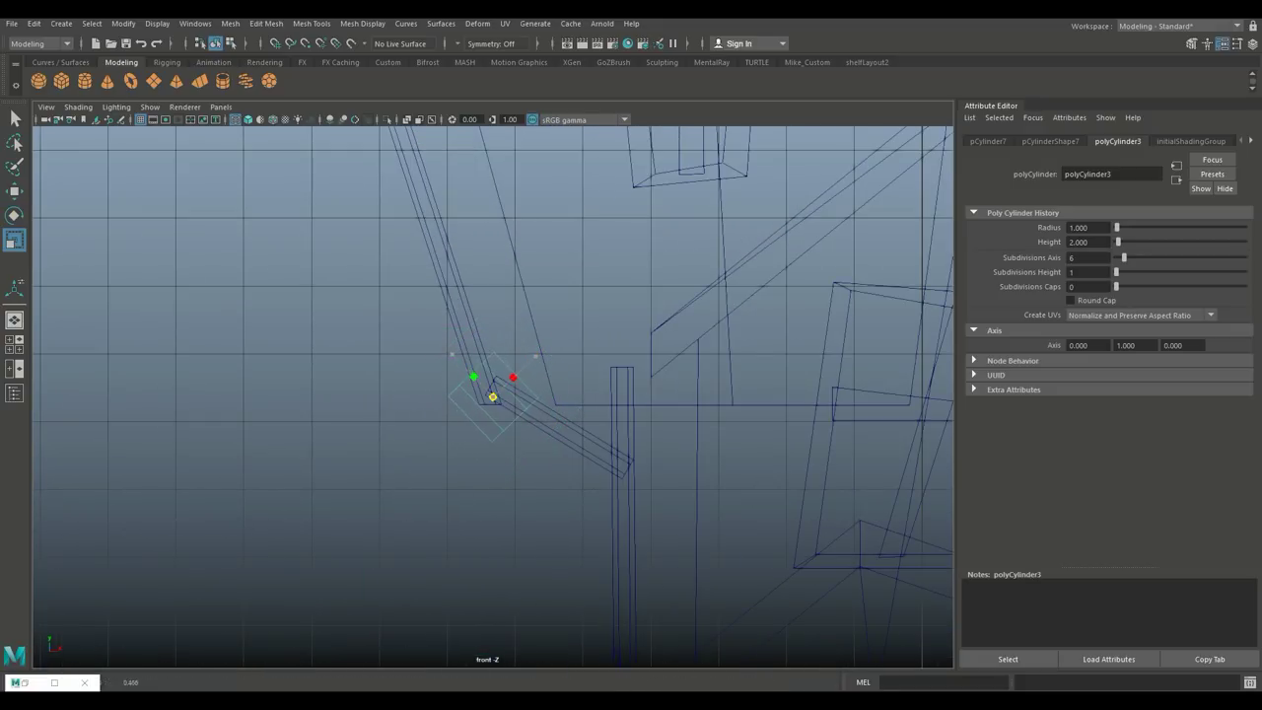
- Insert an edge loop around the joint cylinder and slide it down
click(312, 23)
click(355, 121)
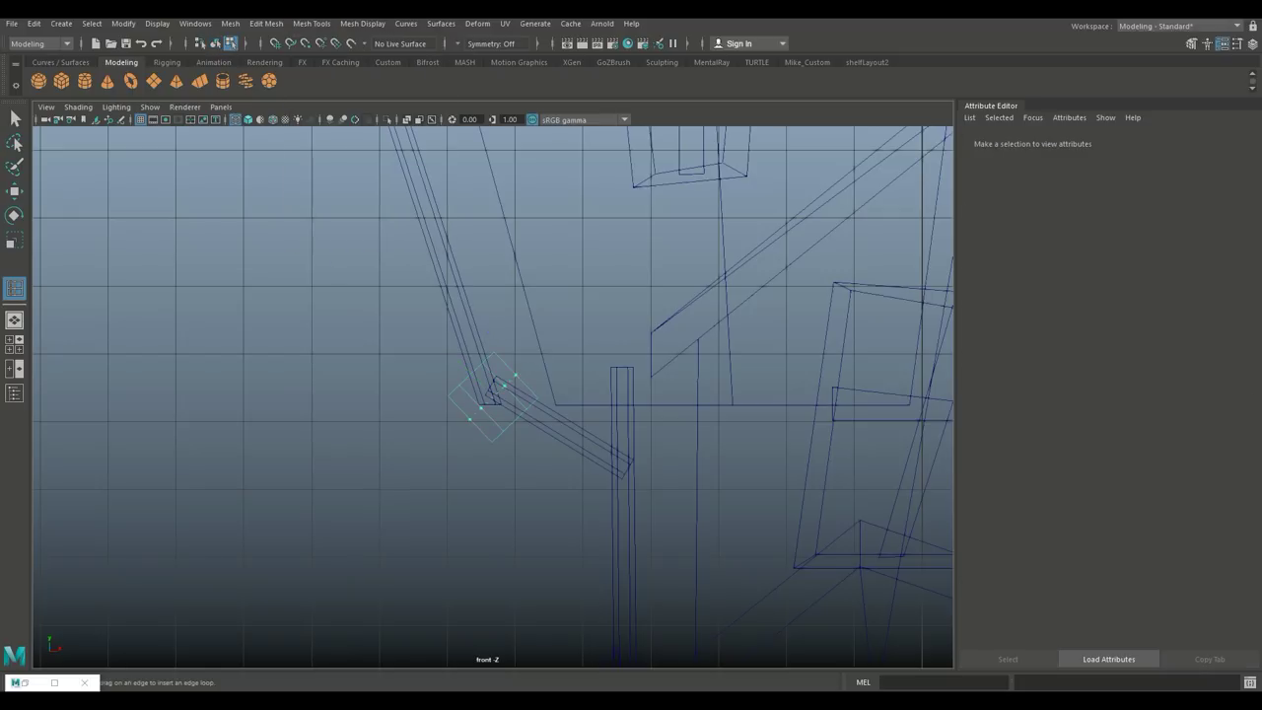
click(489, 385)
key(q)
scroll(489, 384, up, 3)
key(w)
drag(500, 333, 485, 350)
- Push the joint sideways and up onto the upper pipe bend
right_drag(513, 267, 579, 246)
key(r)
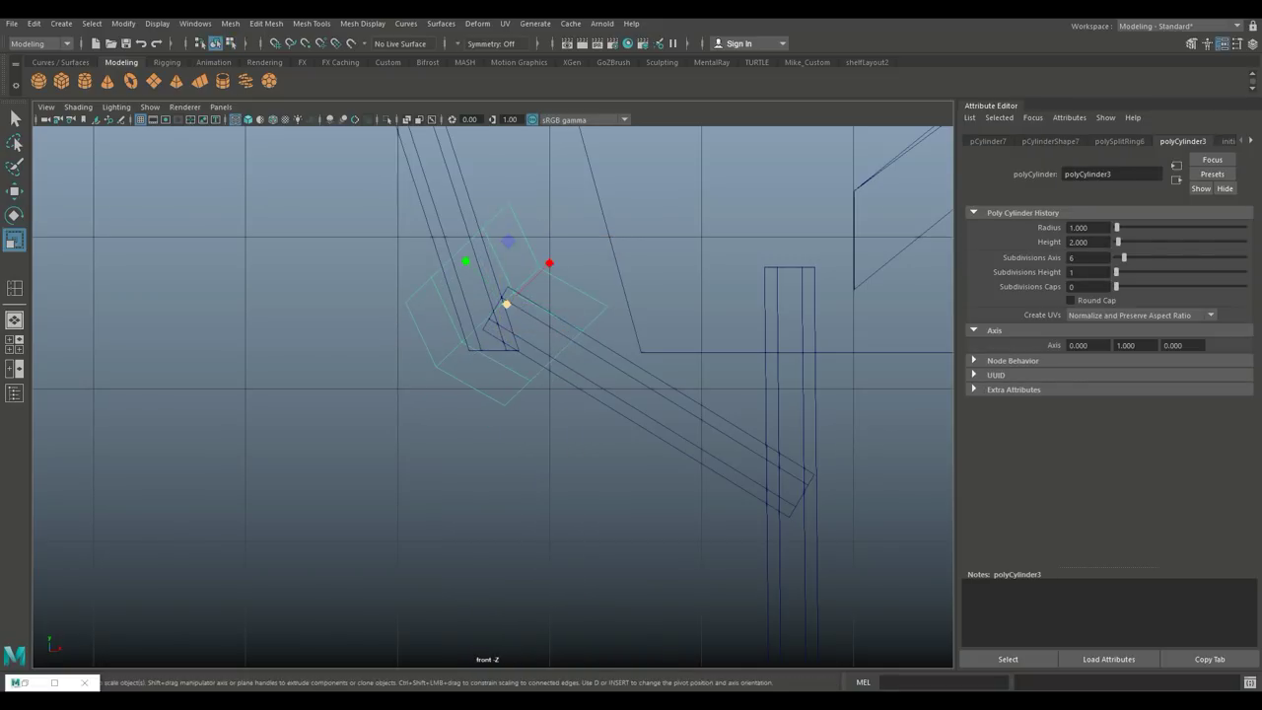
key(w)
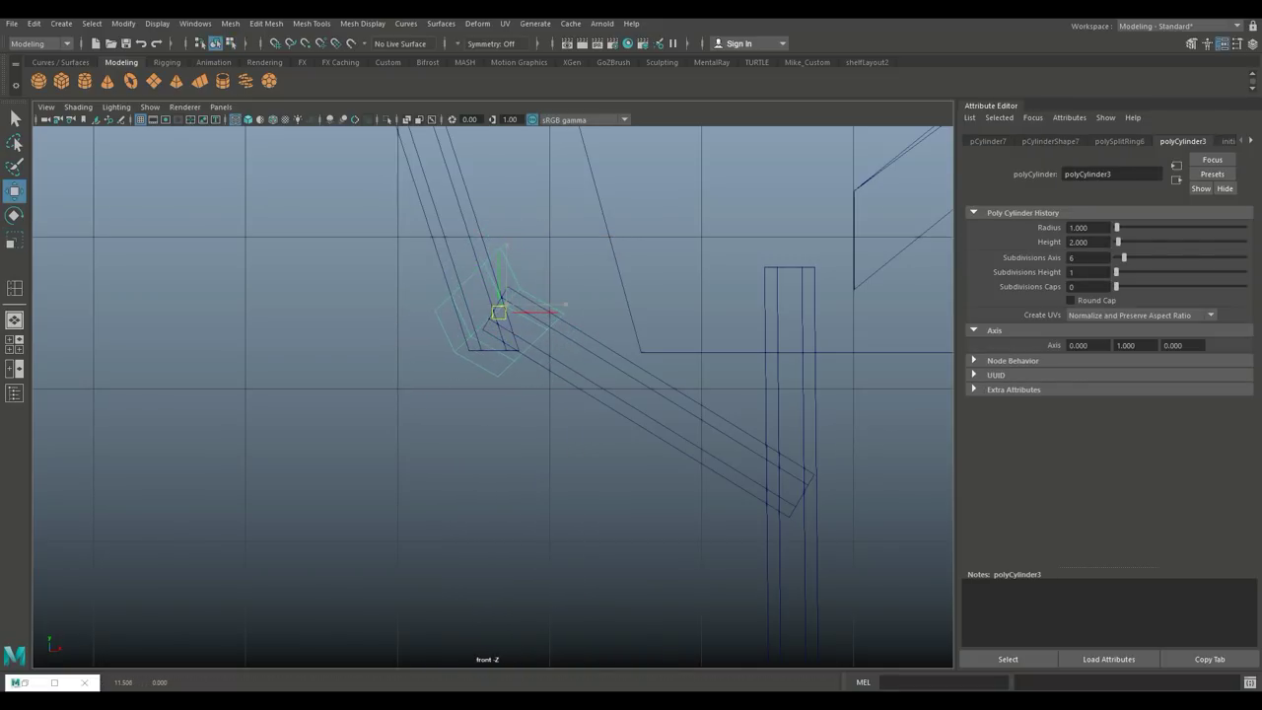
key(space)
key(space)
key(f)
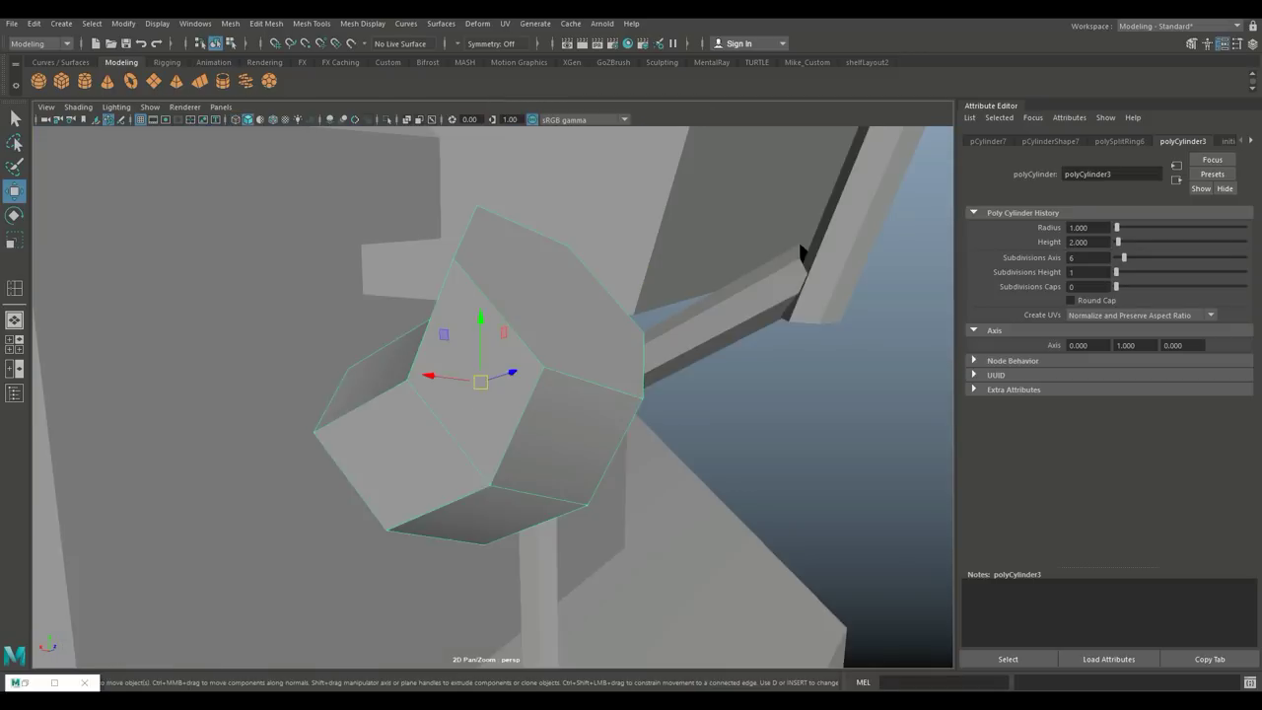
alt+drag(591, 296, 474, 375)
drag(355, 392, 431, 396)
mouse_move(438, 343)
mouse_down()
mouse_move(414, 374)
mouse_move(440, 382)
mouse_move(424, 361)
mouse_up()
key(r)
key(w)
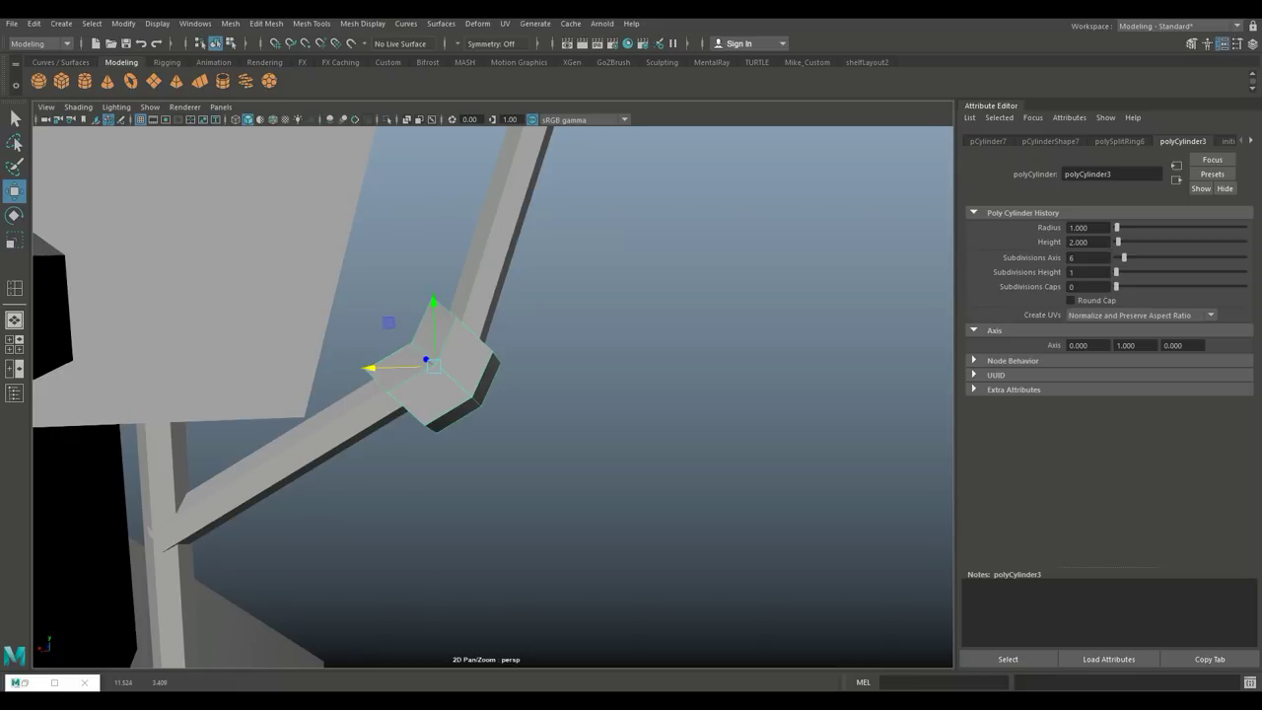
- Lower the second elbow joint piece down to the pipe's lower bend
click(690, 444)
scroll(690, 443, down, 5)
alt+drag(690, 443, 631, 414)
scroll(493, 394, up, 3)
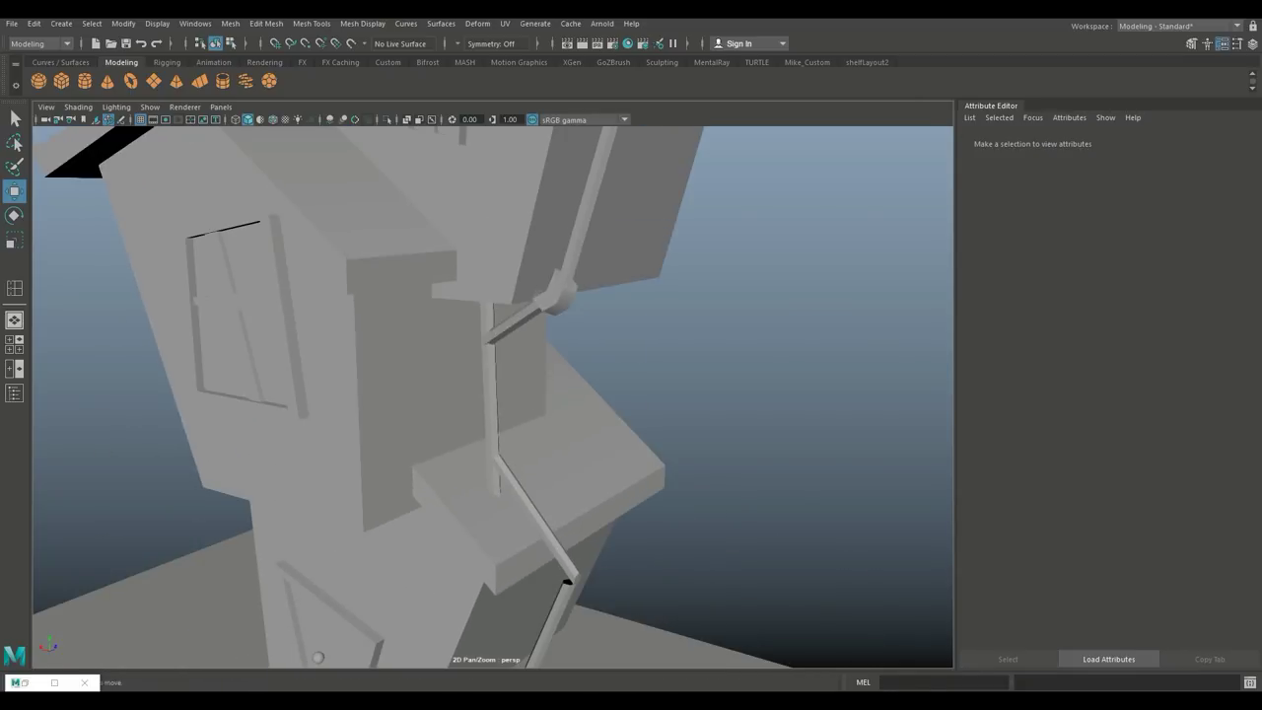
click(555, 293)
drag(555, 251, 474, 424)
scroll(508, 483, up, 3)
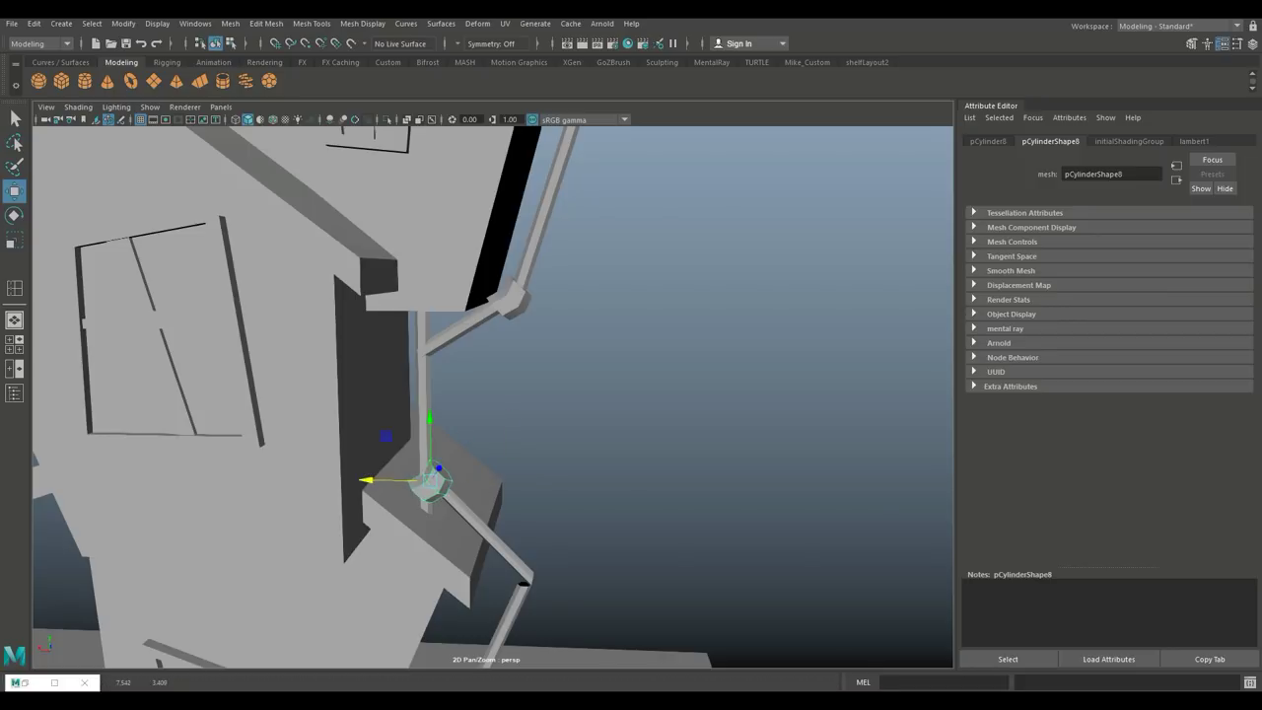
- Tilt the elbow joint in front view to match the pipe angle
key(space)
key(space)
scroll(493, 395, up, 5)
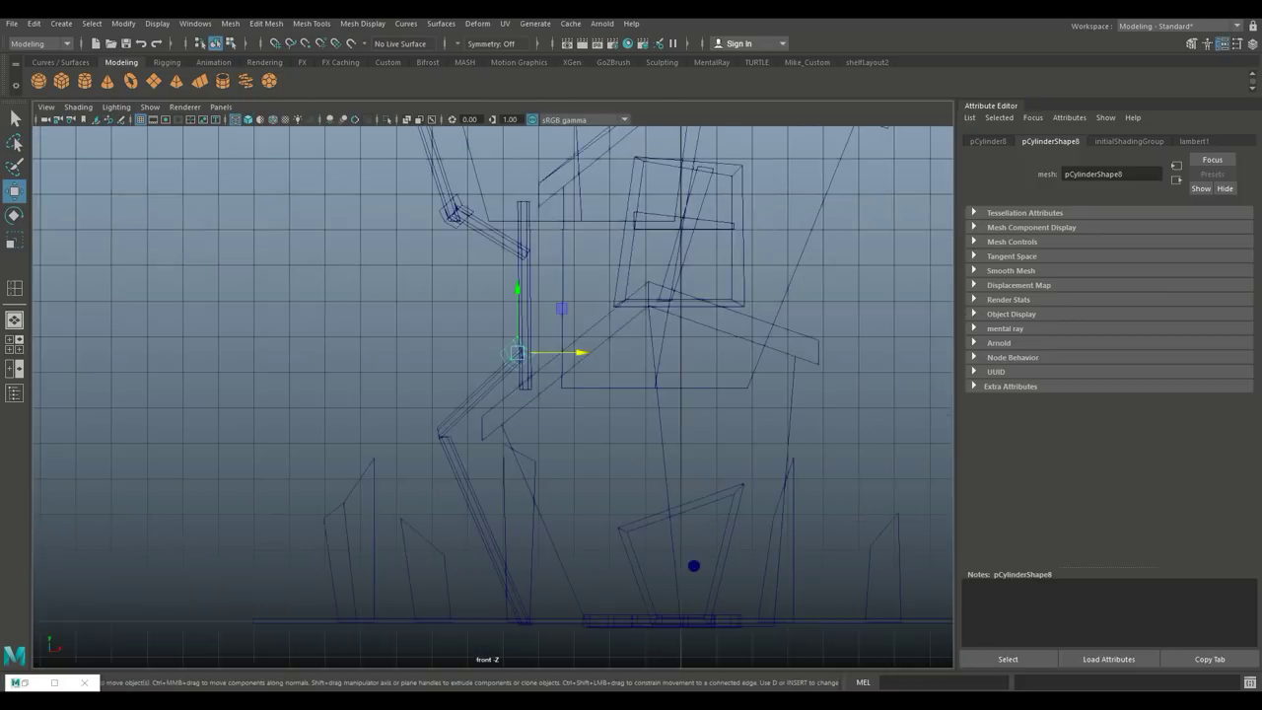
key(f)
right_drag(459, 316, 450, 267)
key(e)
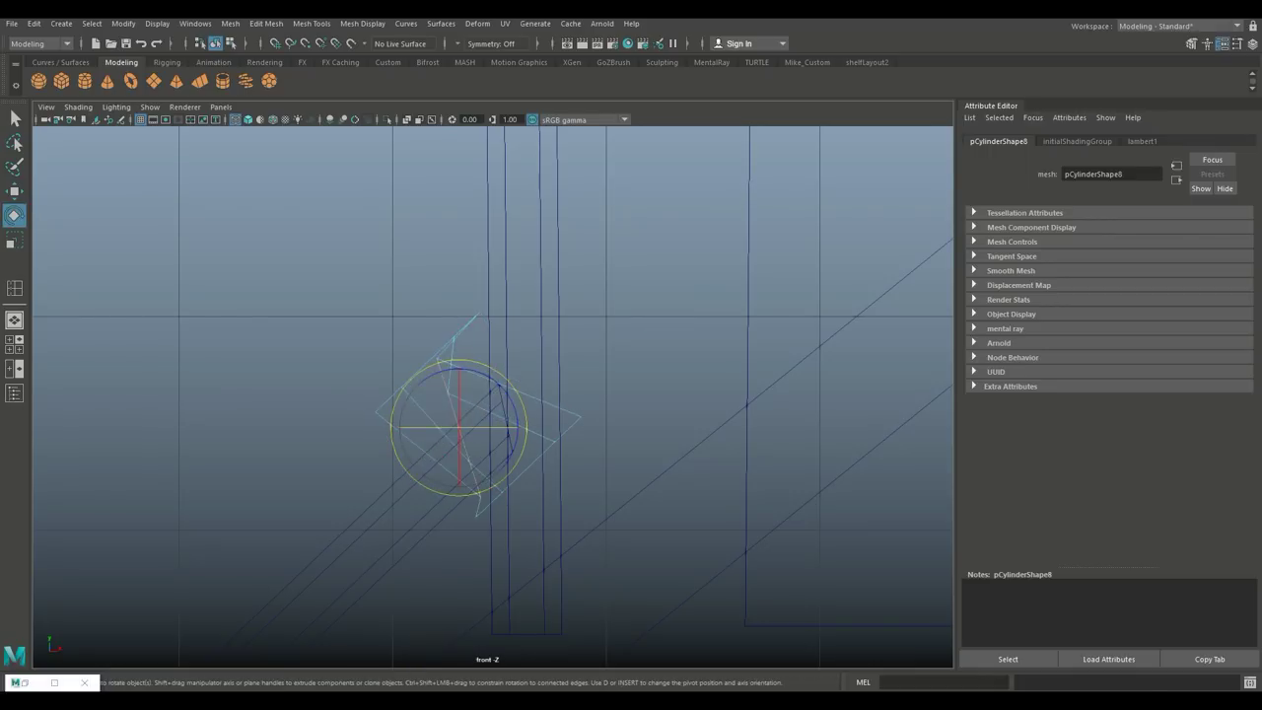
key(F8)
drag(516, 356, 478, 345)
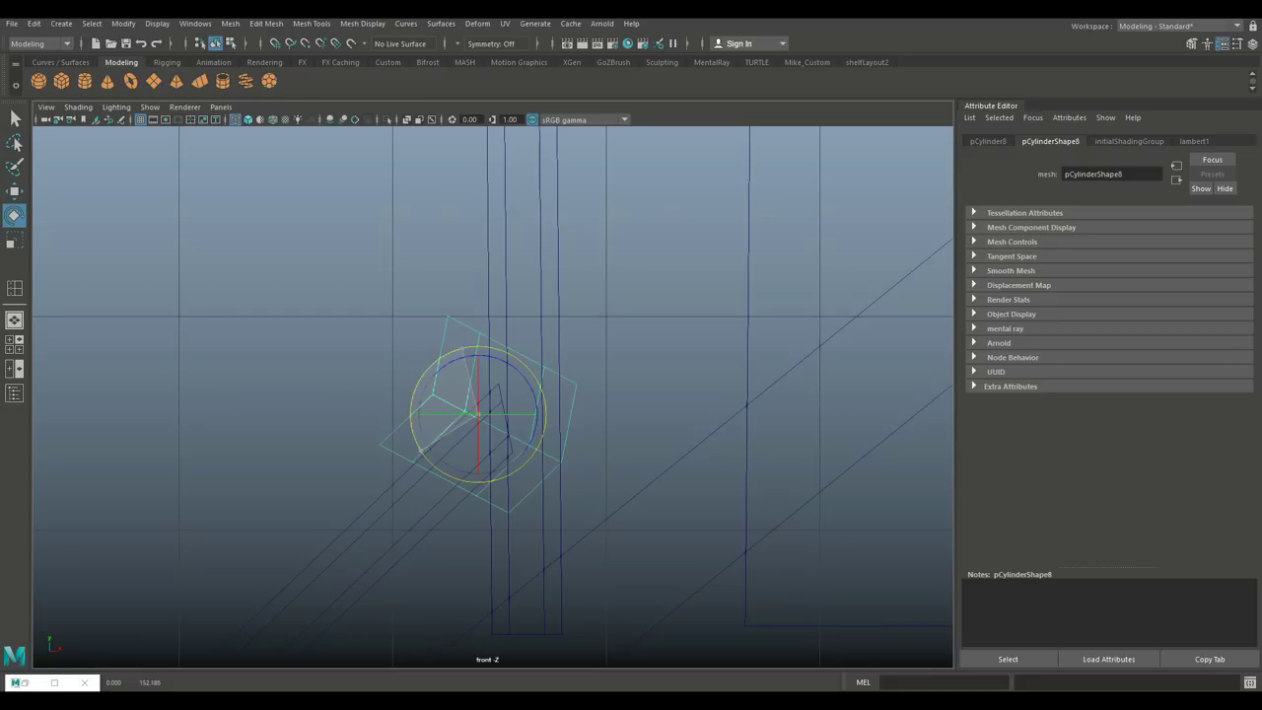
click(14, 343)
click(14, 319)
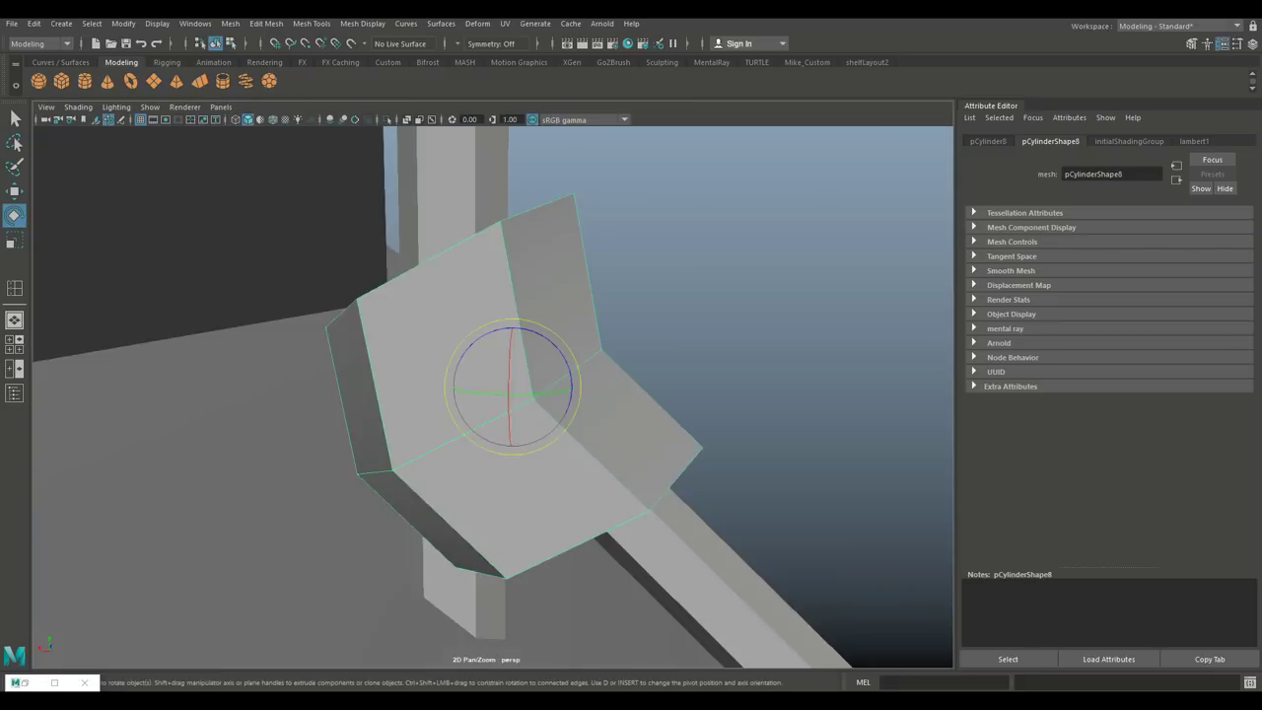
key(f)
key(w)
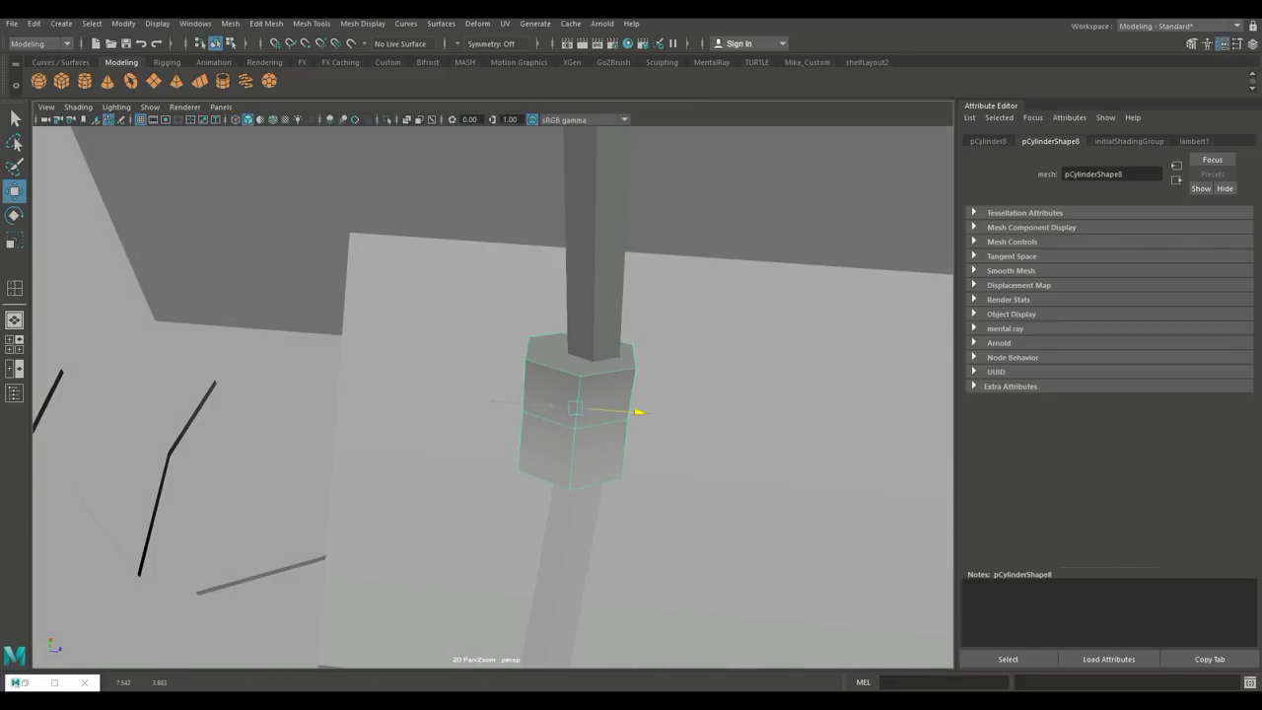
- Slide the next joint onto its bend and rotate it in line with the pipe
alt+drag(690, 631, 789, 621)
drag(430, 293, 432, 294)
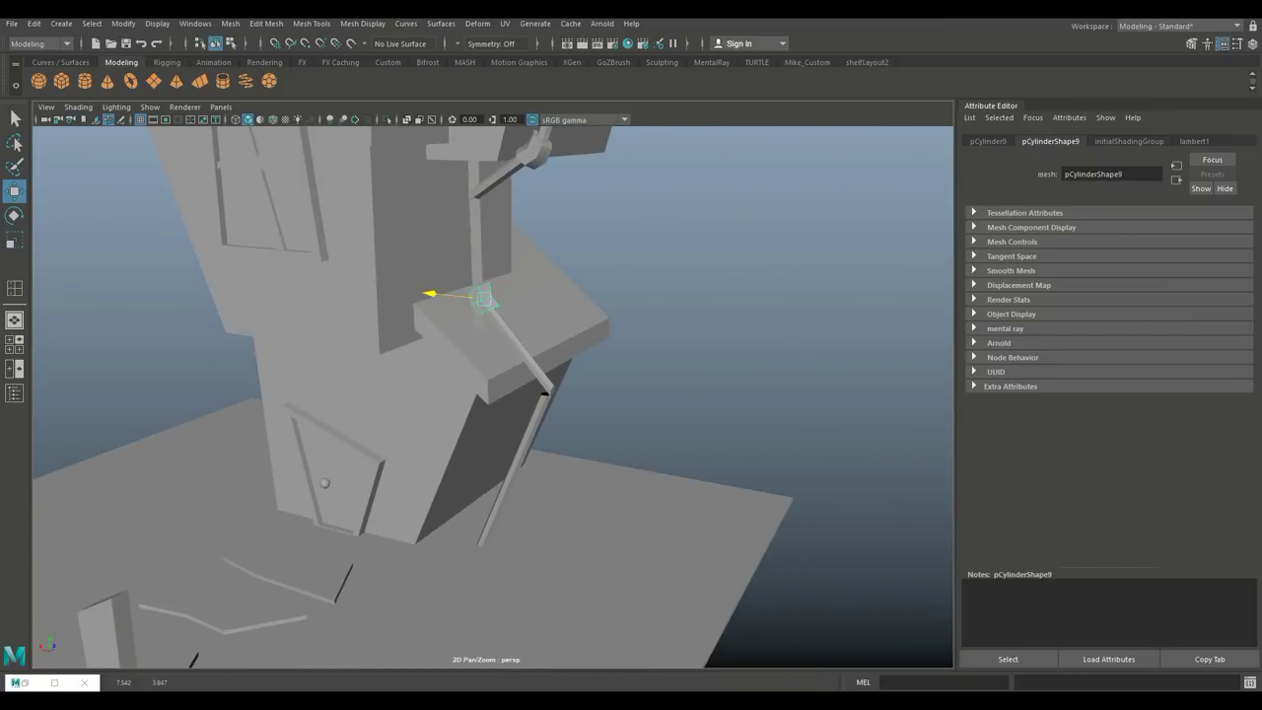
key(f)
key(e)
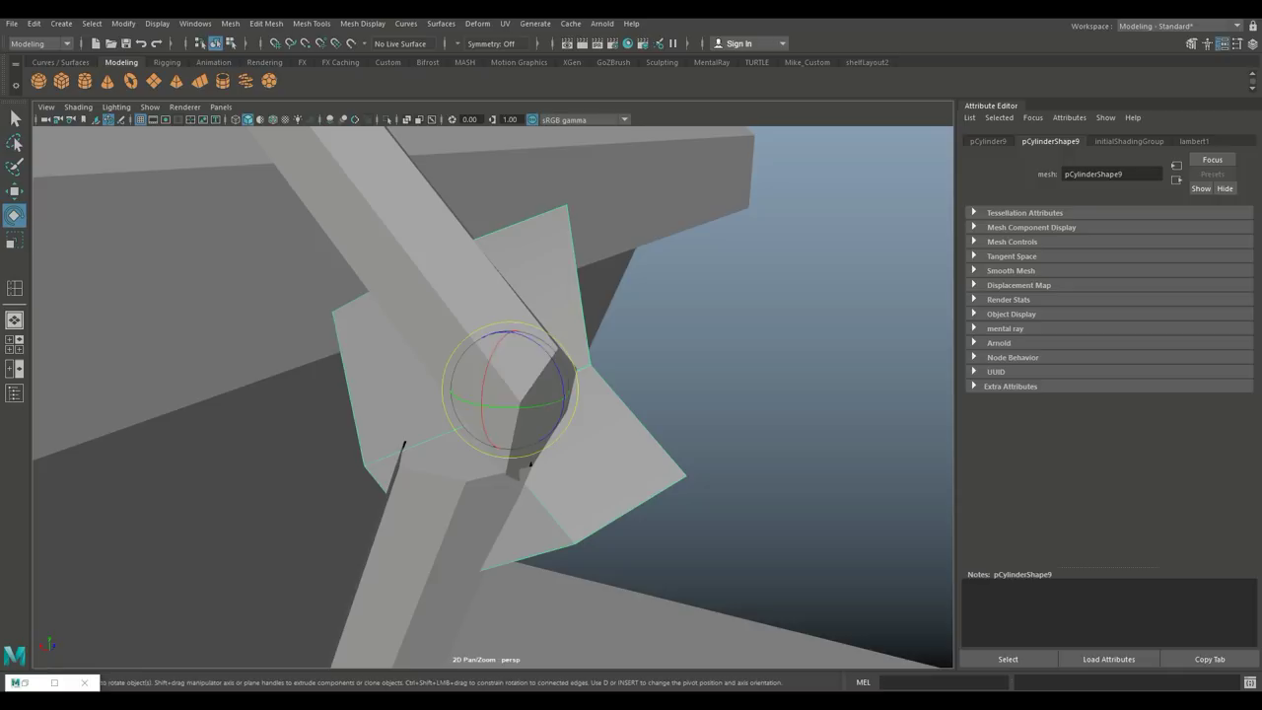
drag(552, 404, 384, 395)
key(w)
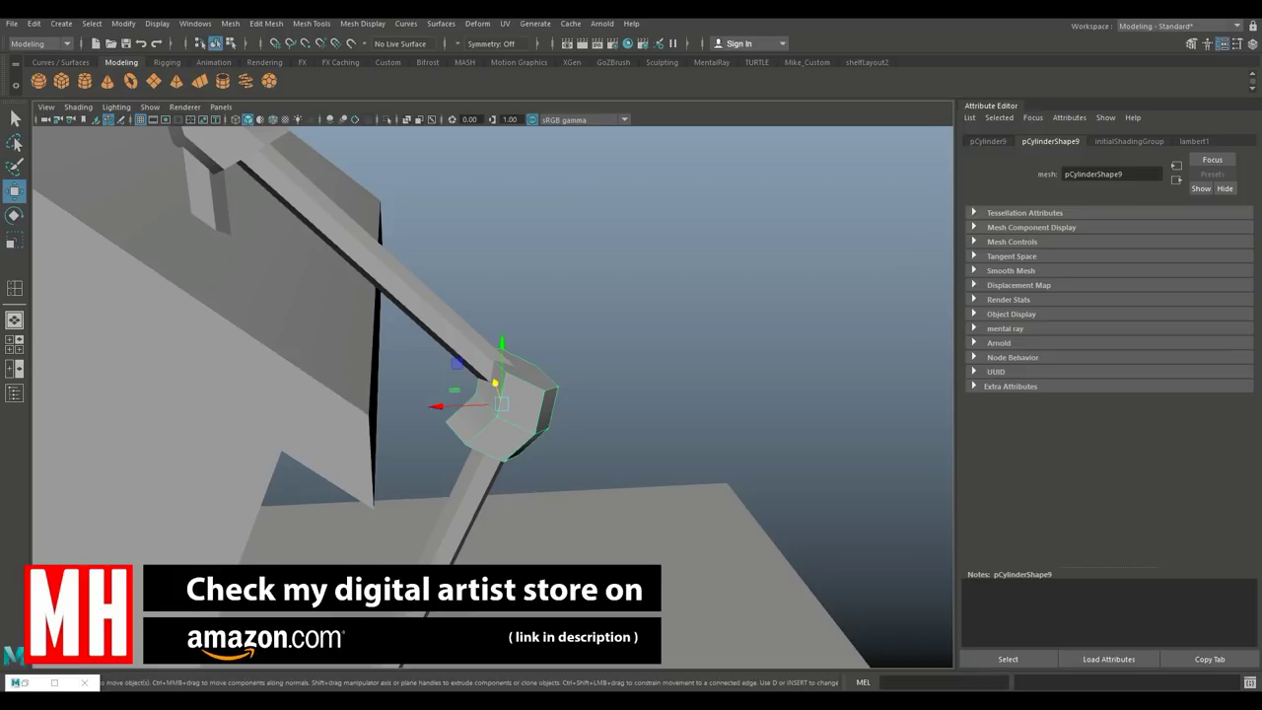
key(e)
- Deselect, view the whole house, and select the small cube at its base
click(385, 394)
alt+drag(384, 395, 463, 394)
scroll(473, 424, down, 3)
scroll(473, 424, up, 4)
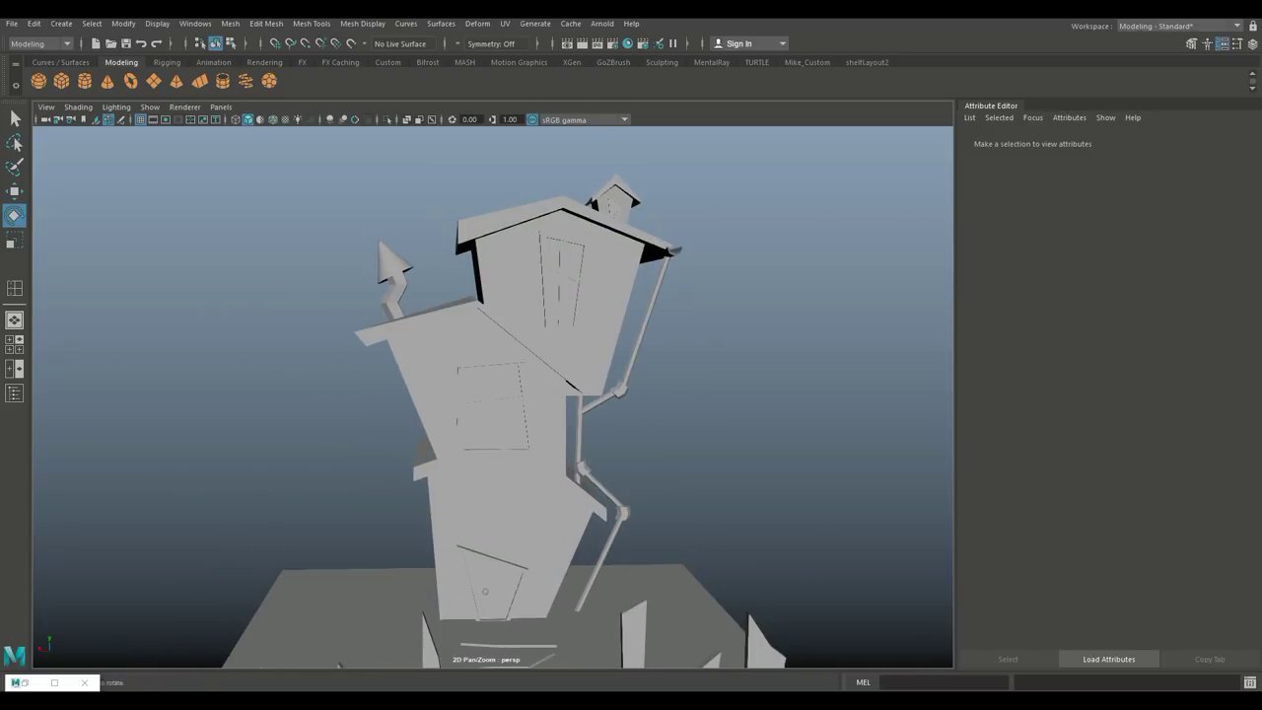
click(483, 592)
- Scale the small cube and sink it flat into the wall as a patch
scroll(493, 394, down, 3)
key(w)
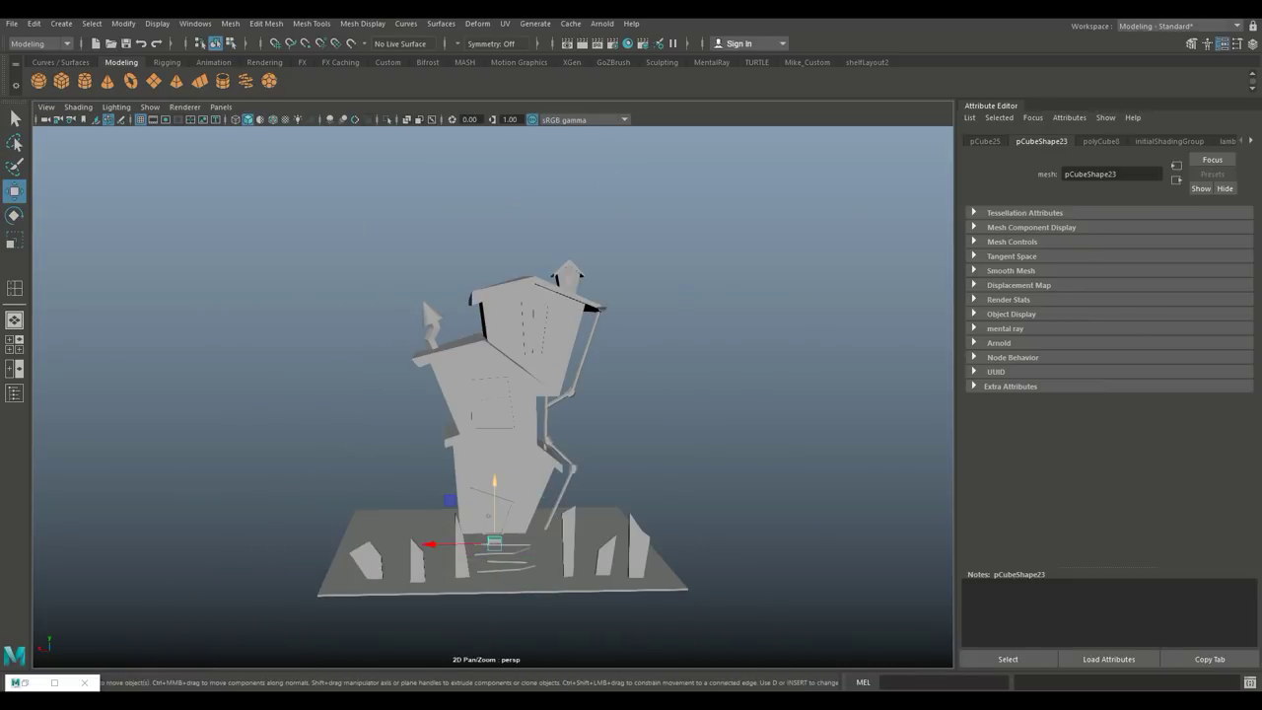
key(f)
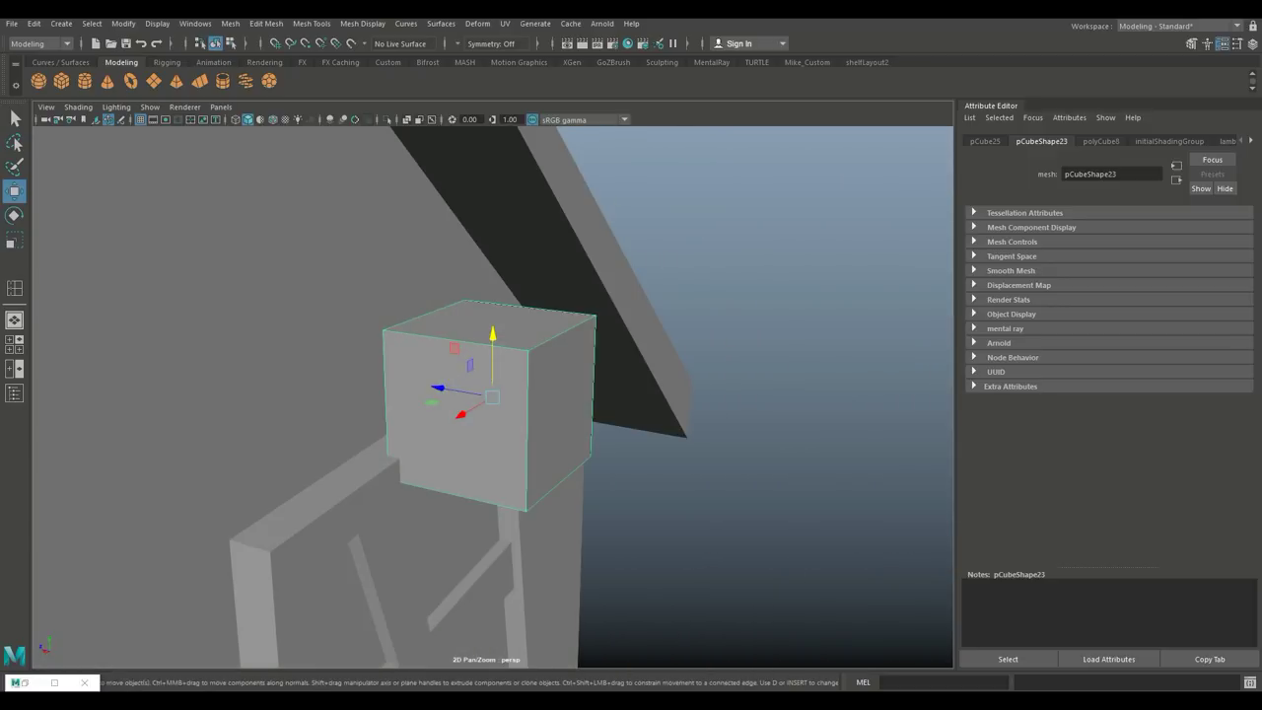
key(r)
alt+drag(493, 394, 365, 384)
key(w)
drag(449, 386, 408, 377)
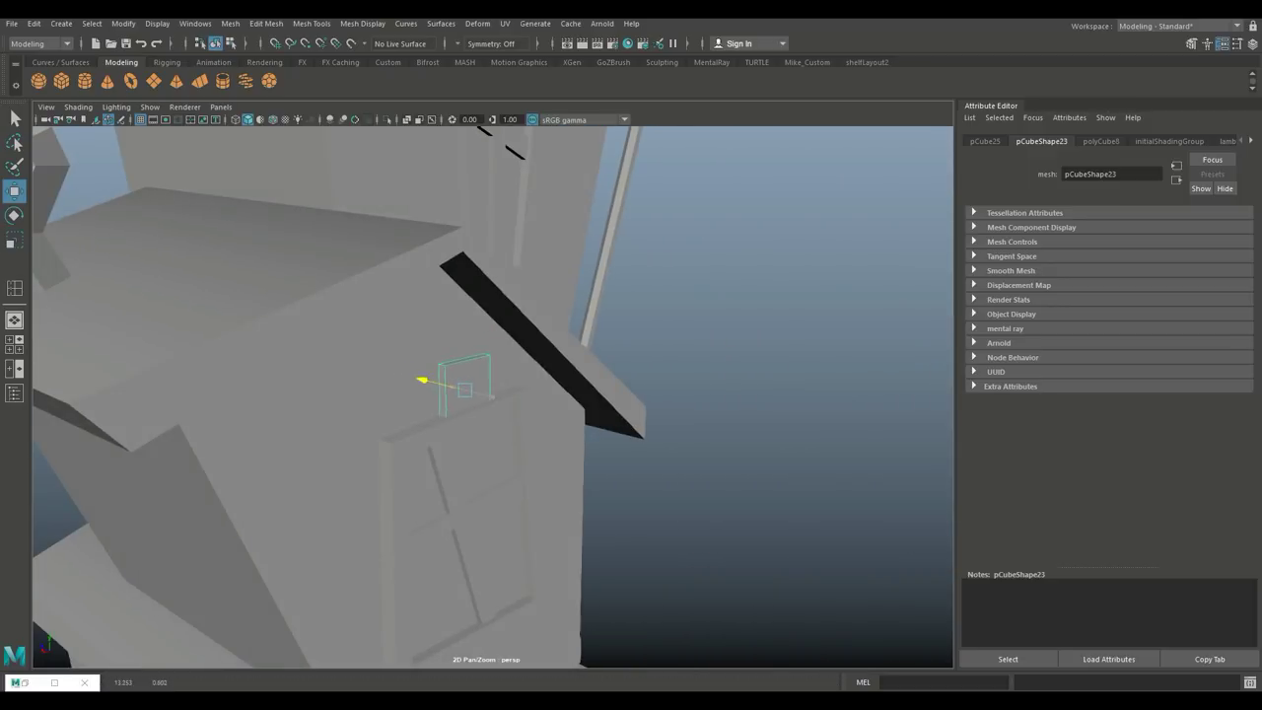
- Lower the wall patch further down the wall and adjust its rotation and scale
scroll(493, 394, down, 5)
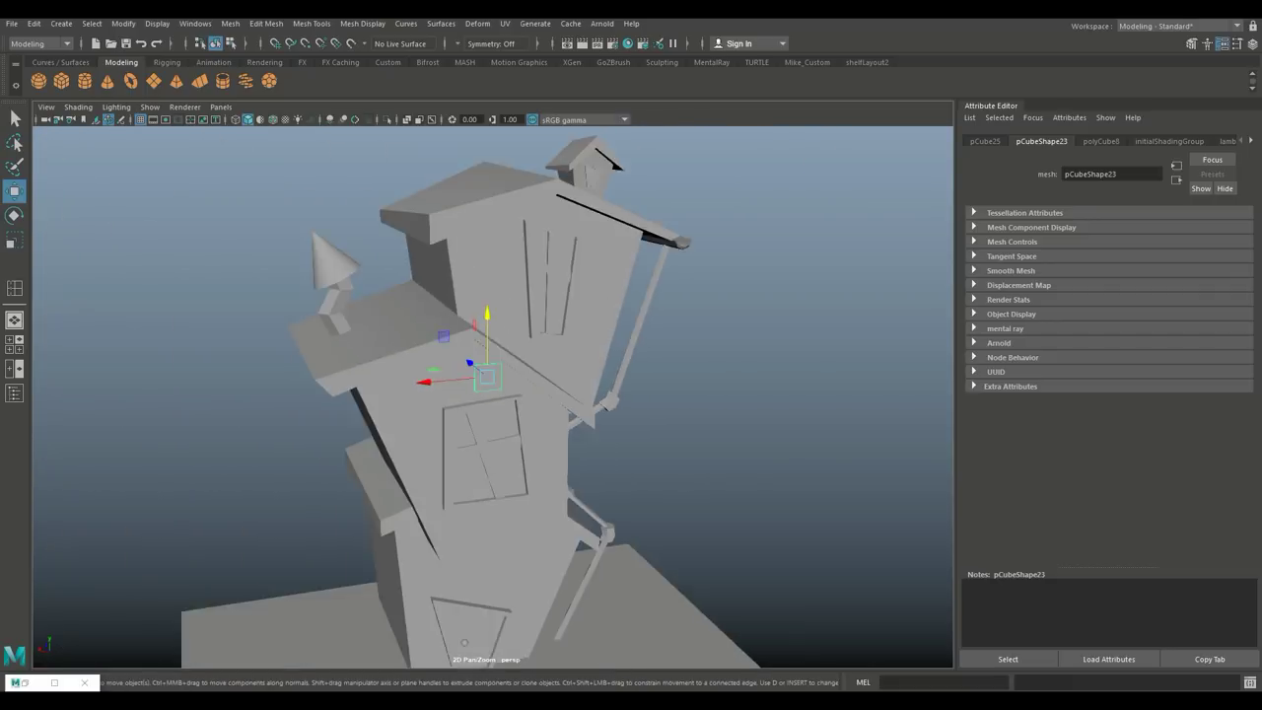
scroll(493, 394, up, 2)
drag(485, 256, 485, 355)
key(e)
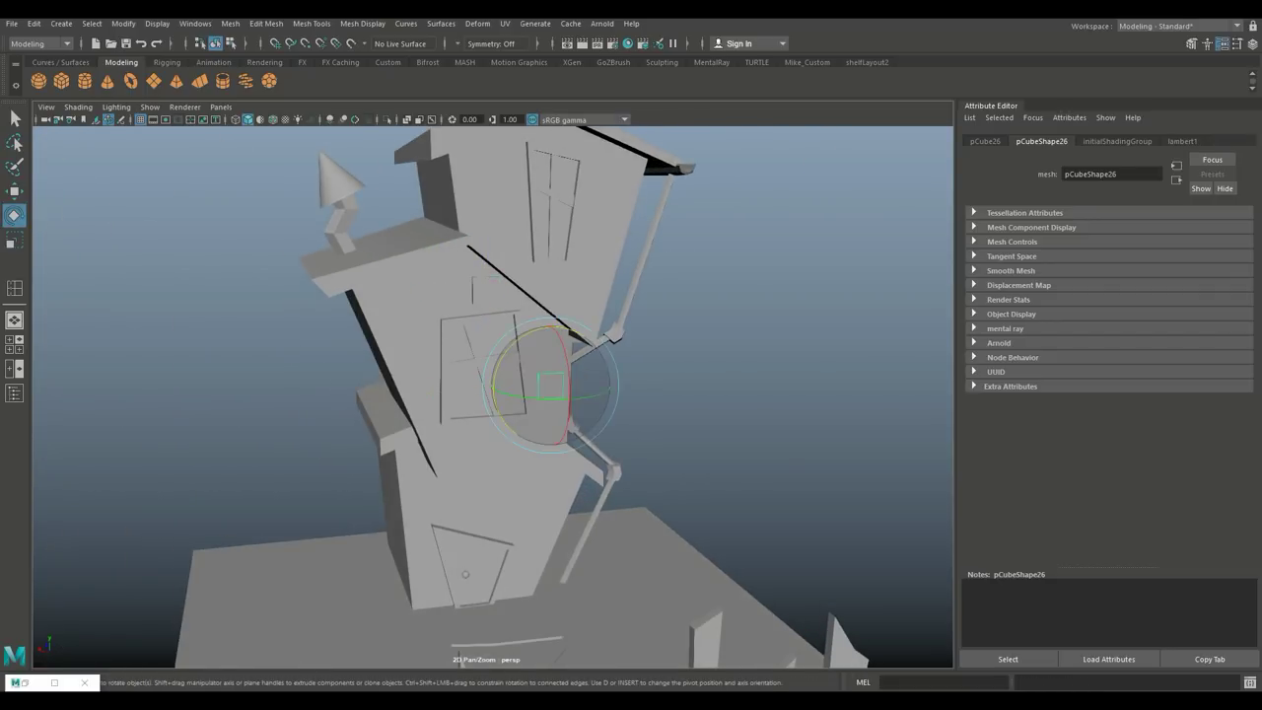
key(r)
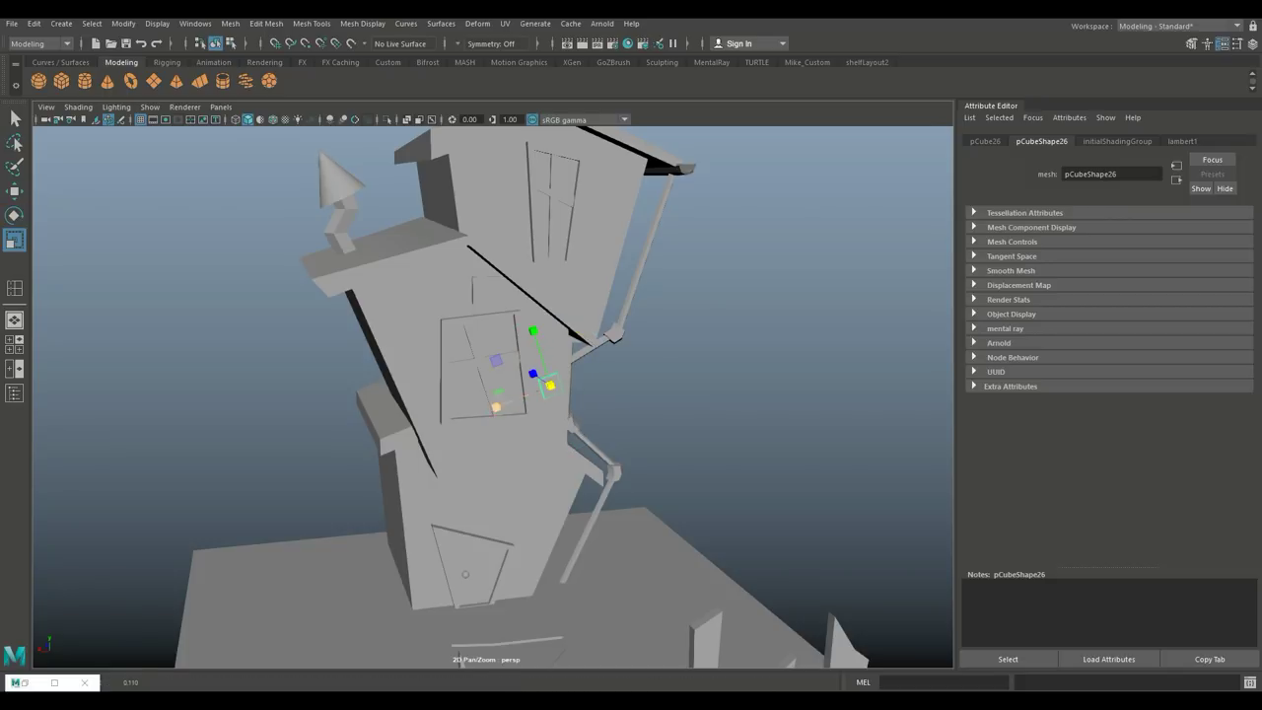
- Duplicate a wall patch with Ctrl+D and position the copy on the wall
click(483, 291)
key(w)
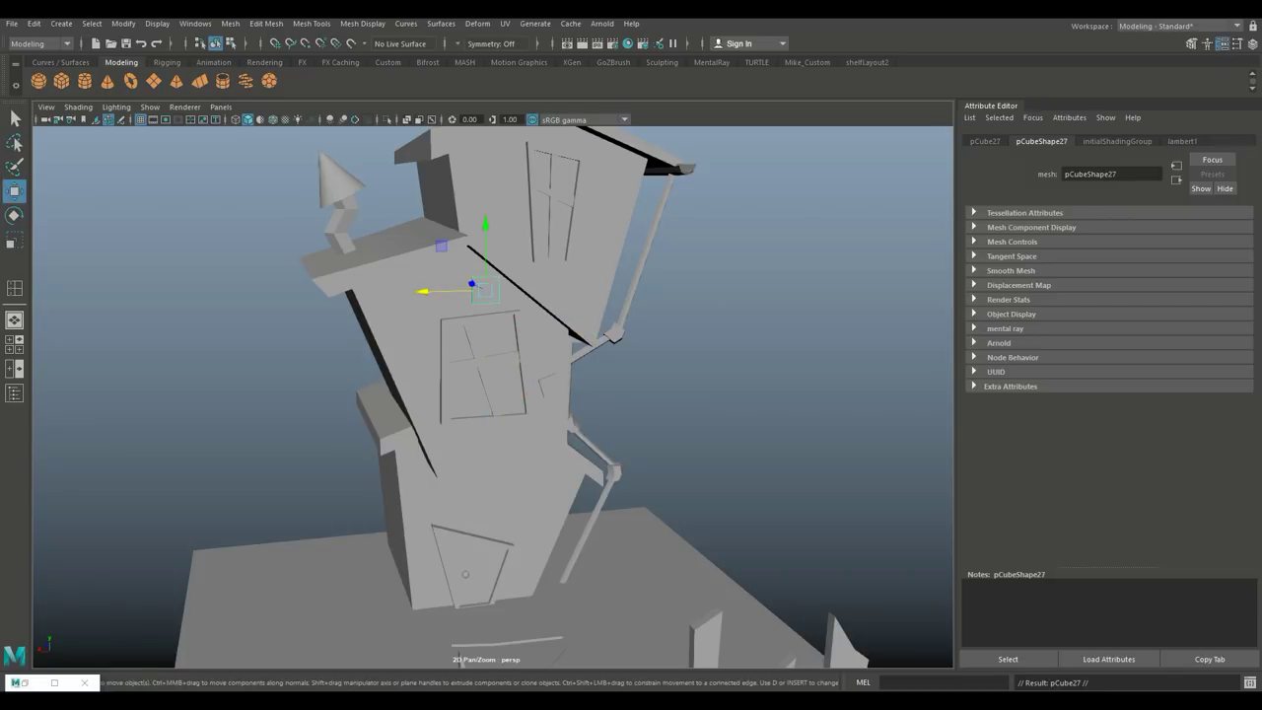
click(483, 504)
key(e)
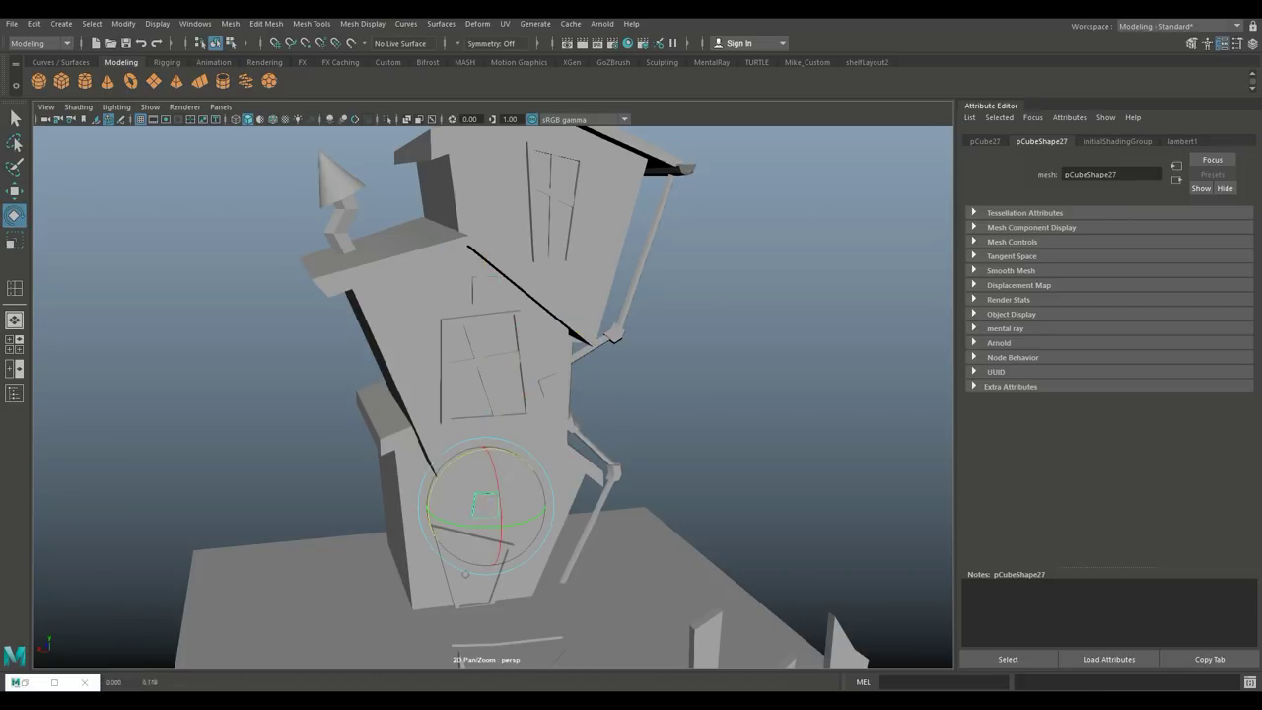
key(ctrl+d)
key(w)
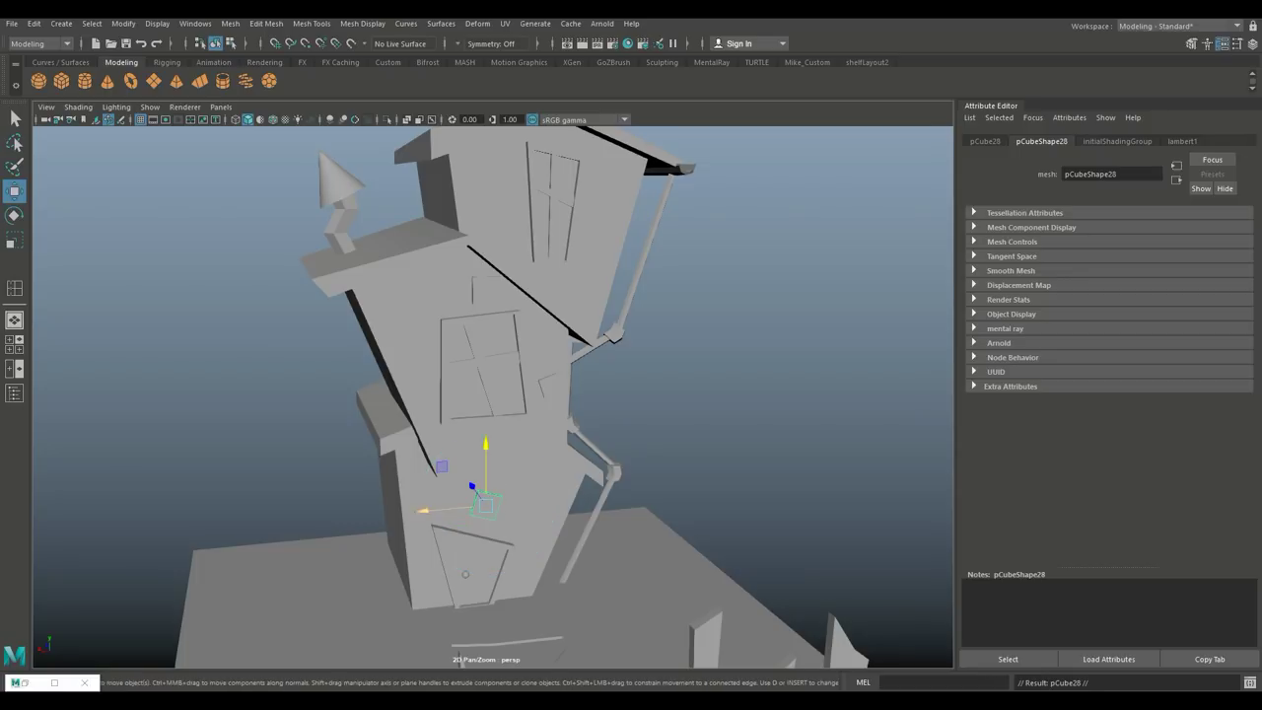
key(e)
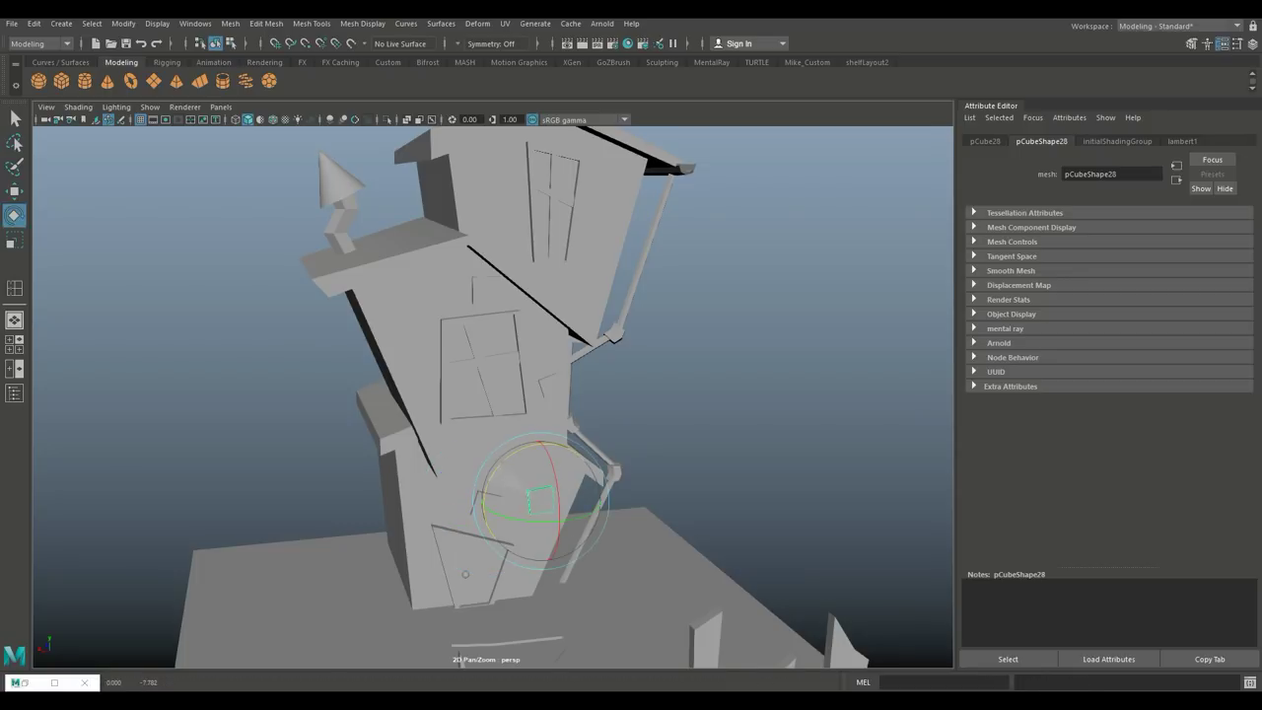
key(w)
key(r)
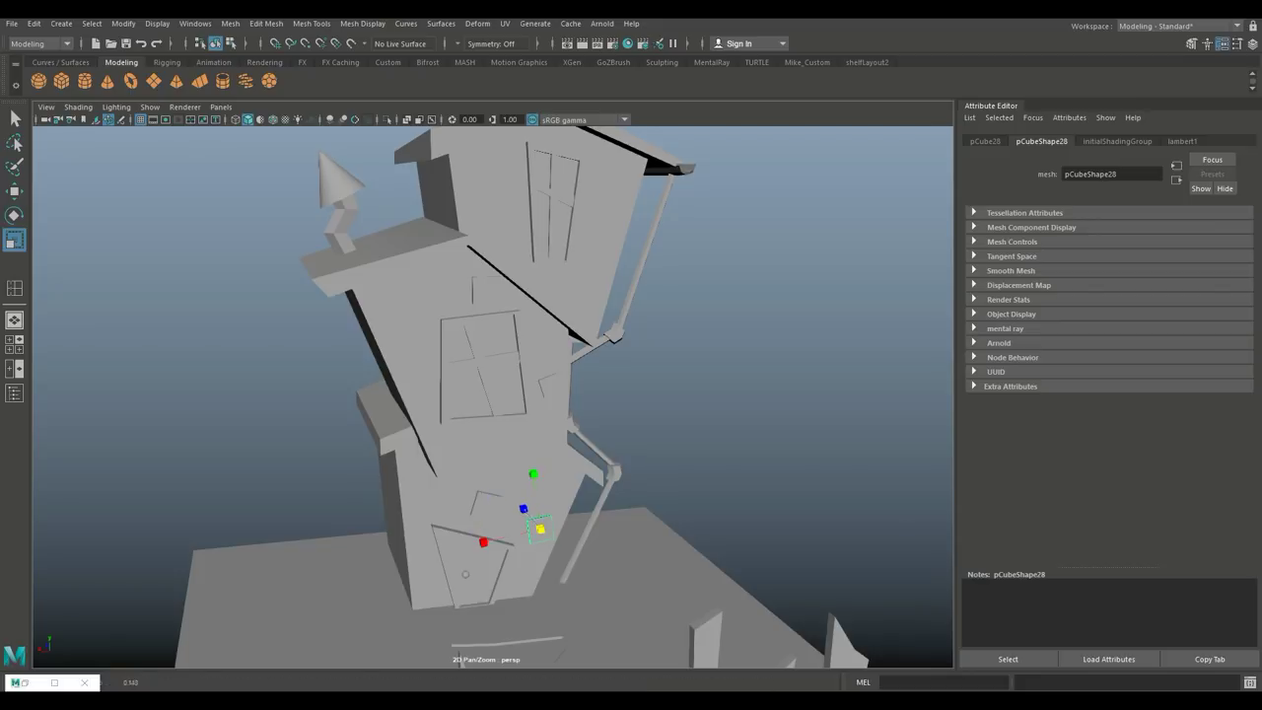
- Deselect, view the whole house and turn on Wireframe on Shaded
click(788, 296)
alt+drag(690, 444, 690, 316)
alt+drag(493, 394, 493, 532)
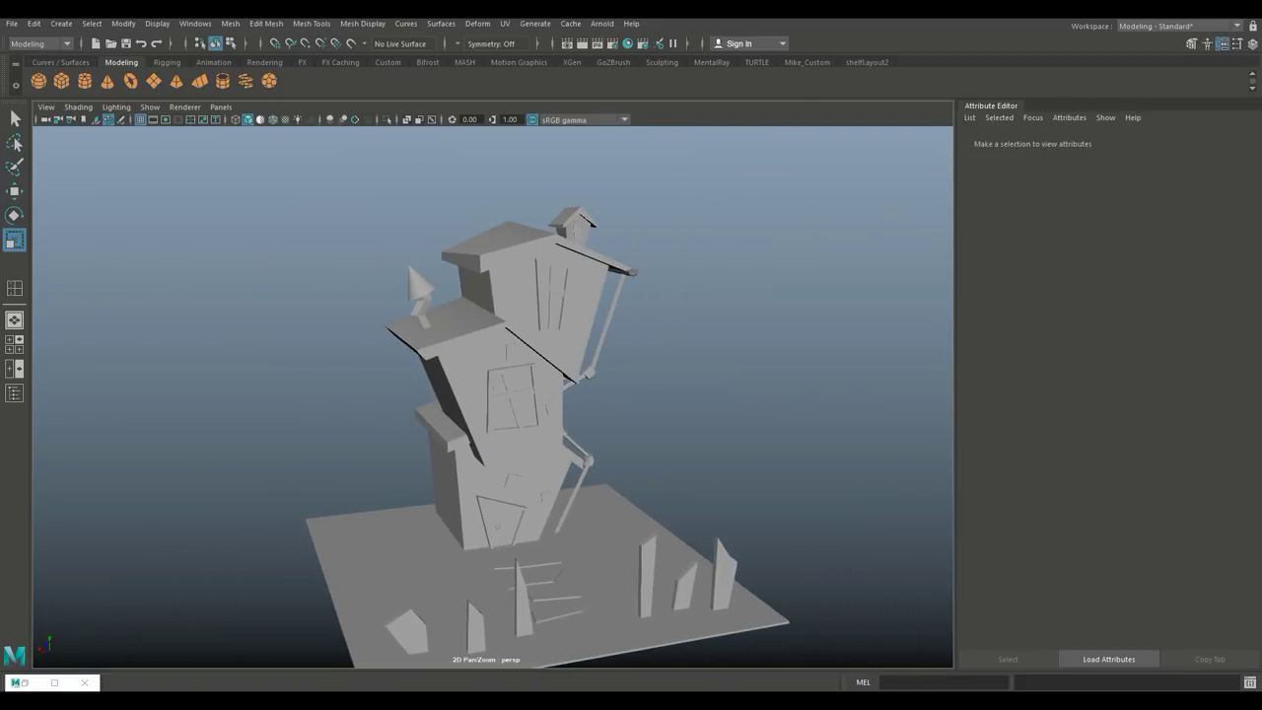
click(273, 119)
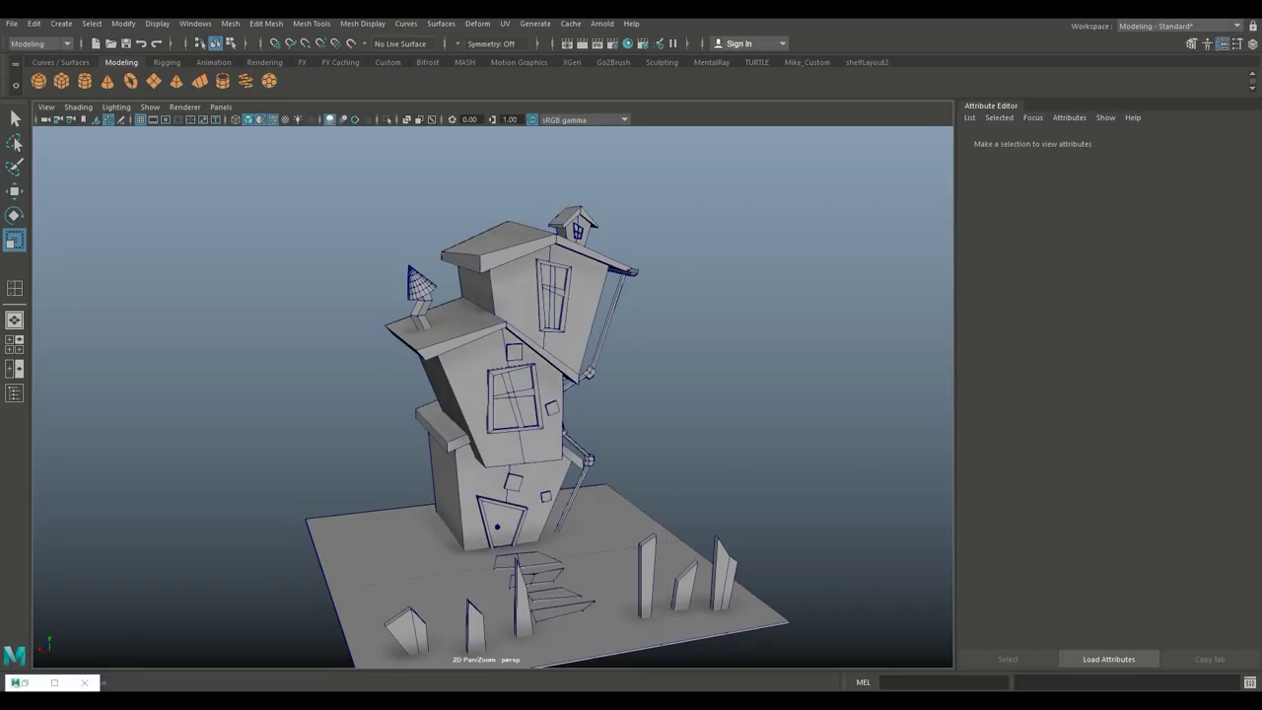
- Raise a square patch onto the upper floor wall and slide it left
scroll(512, 415, down, 2)
scroll(513, 414, up, 4)
alt+drag(493, 394, 434, 325)
scroll(493, 395, up, 5)
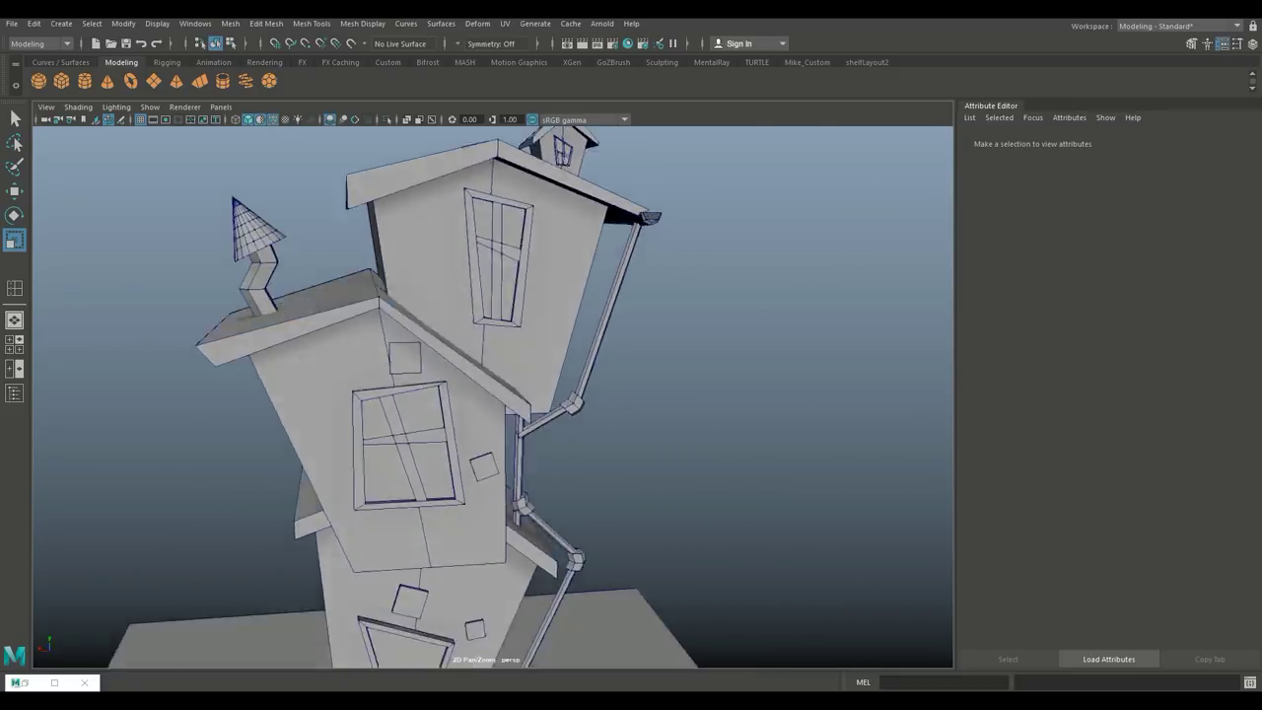
click(404, 357)
key(w)
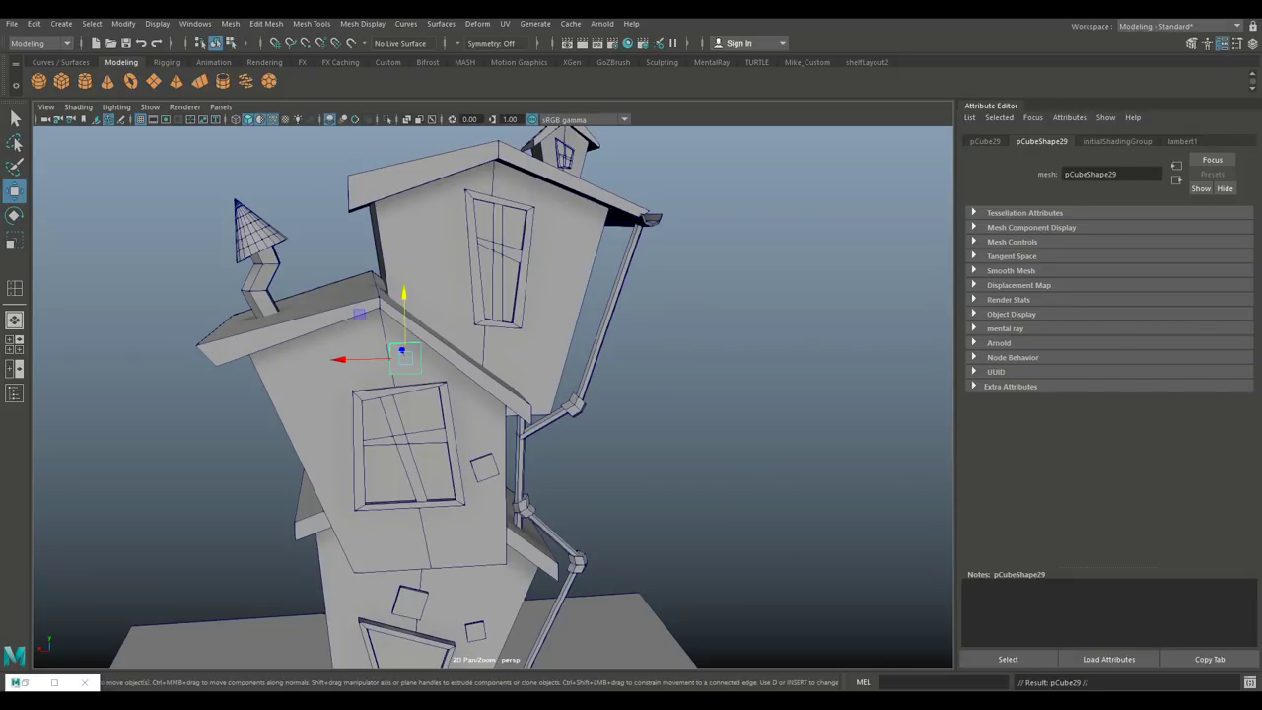
drag(404, 320, 433, 212)
key(e)
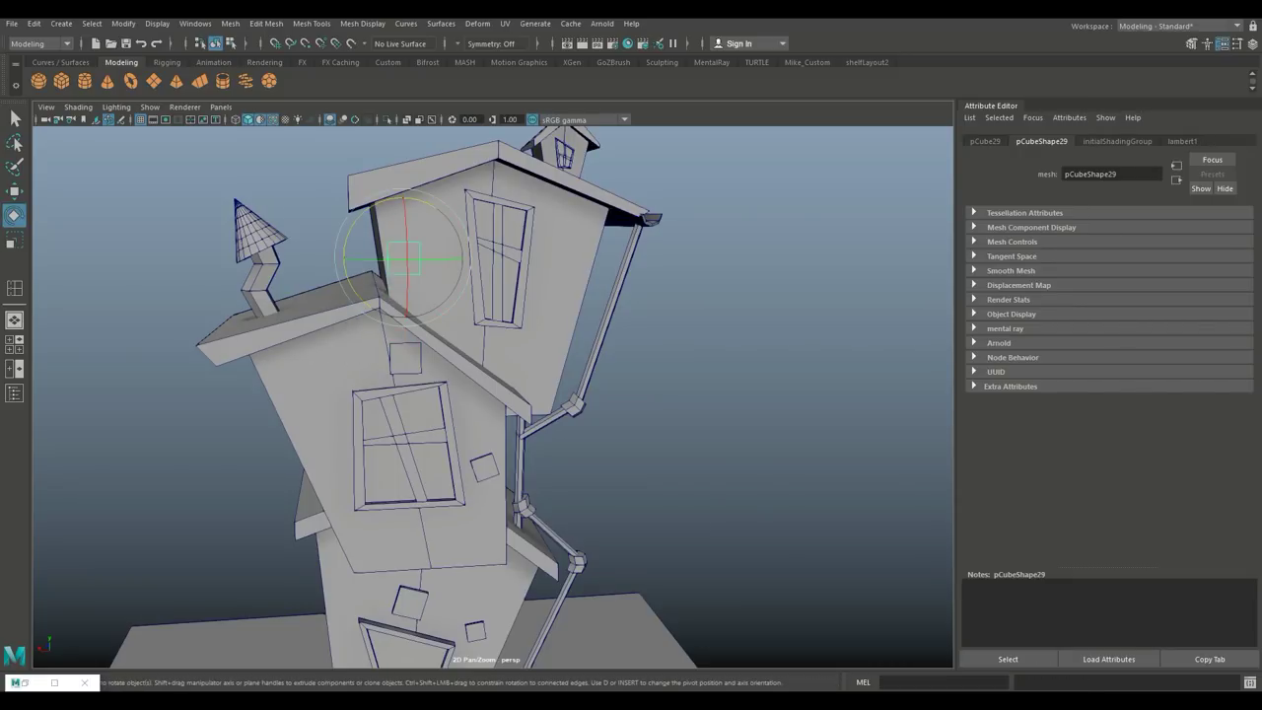
key(w)
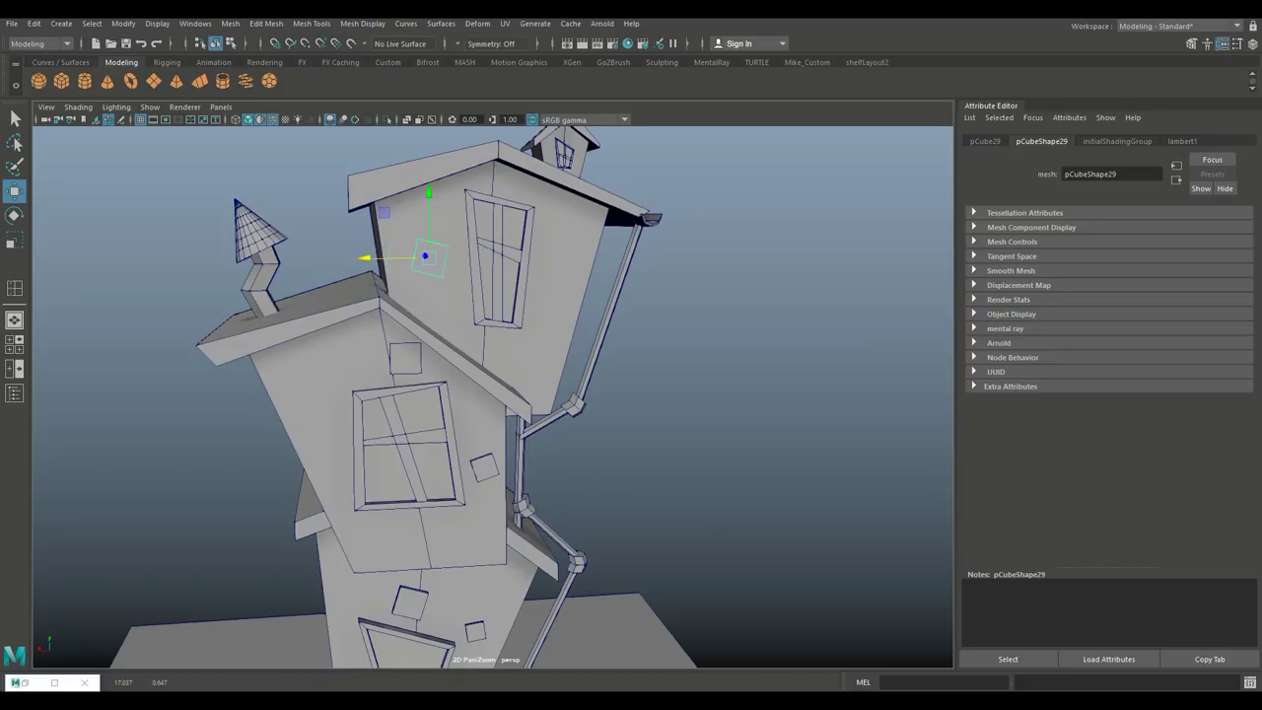
alt+drag(493, 394, 414, 375)
drag(341, 273, 264, 269)
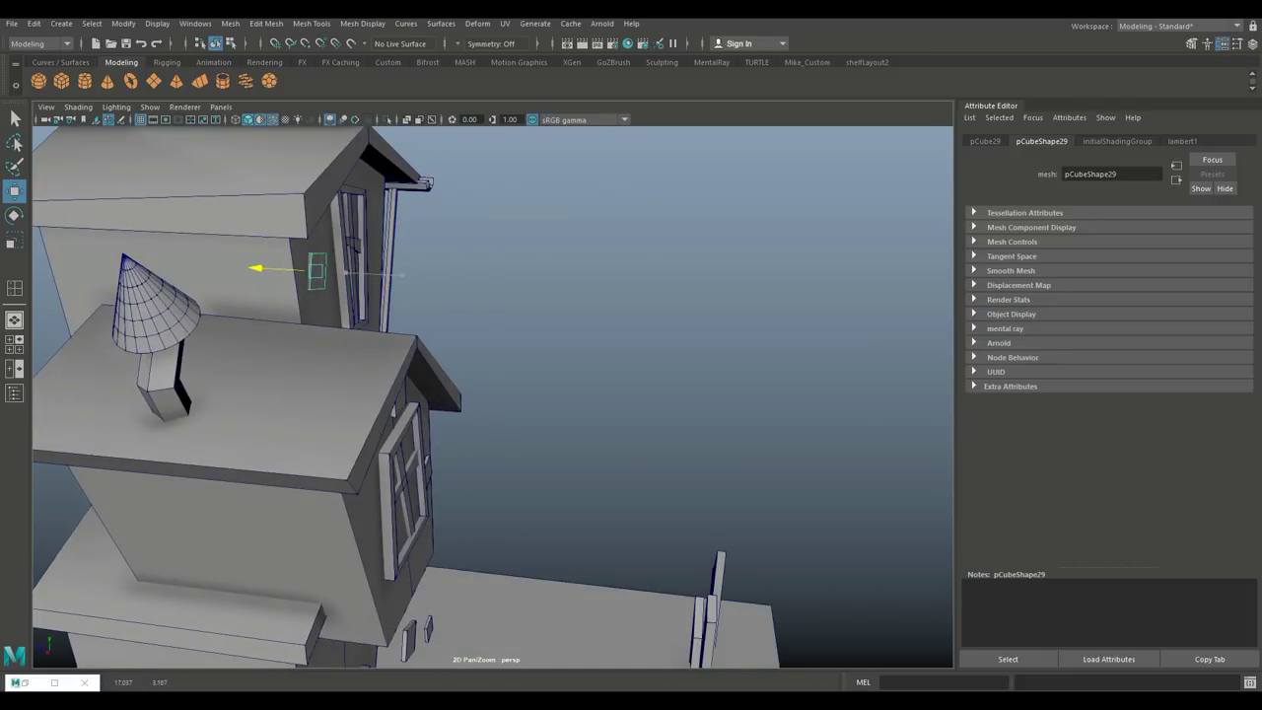
- Slide the lower wall patch sideways, then view the whole house
scroll(493, 395, down, 5)
mouse_move(493, 394)
alt+mouse_down()
mouse_move(532, 380)
mouse_move(591, 385)
mouse_move(532, 374)
mouse_move(511, 390)
alt+mouse_up()
scroll(493, 394, up, 5)
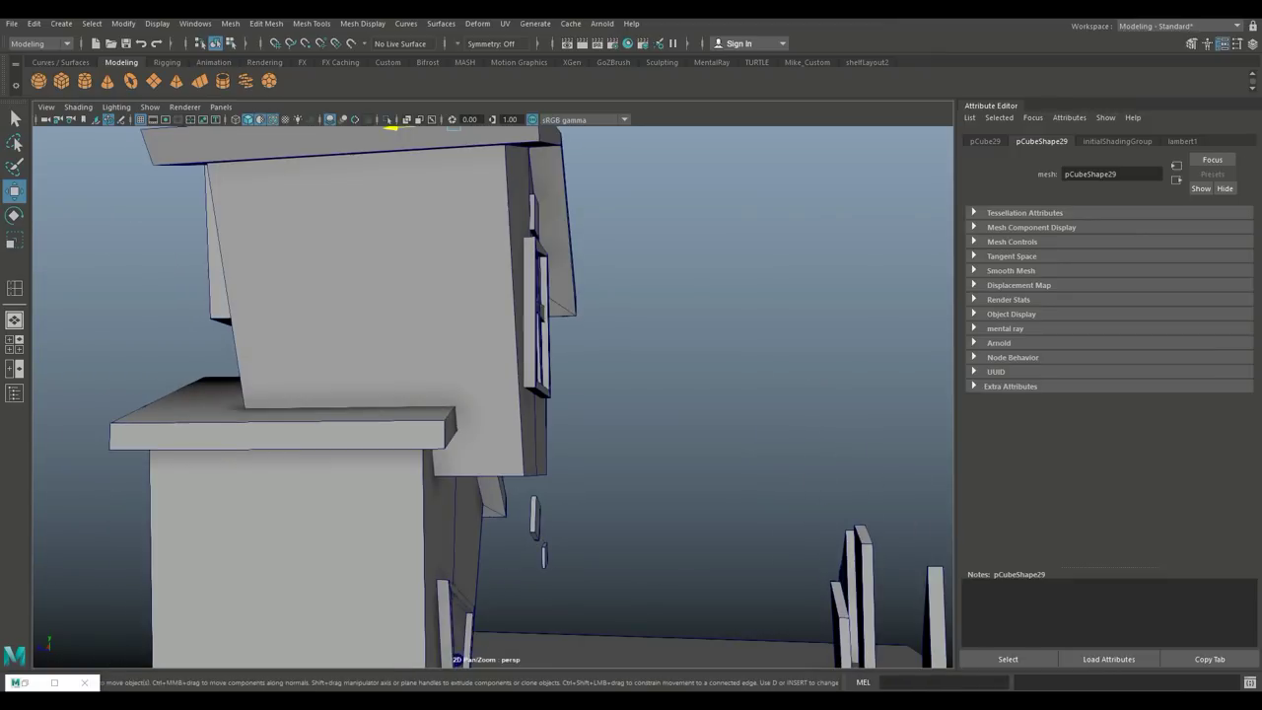
drag(493, 554, 459, 554)
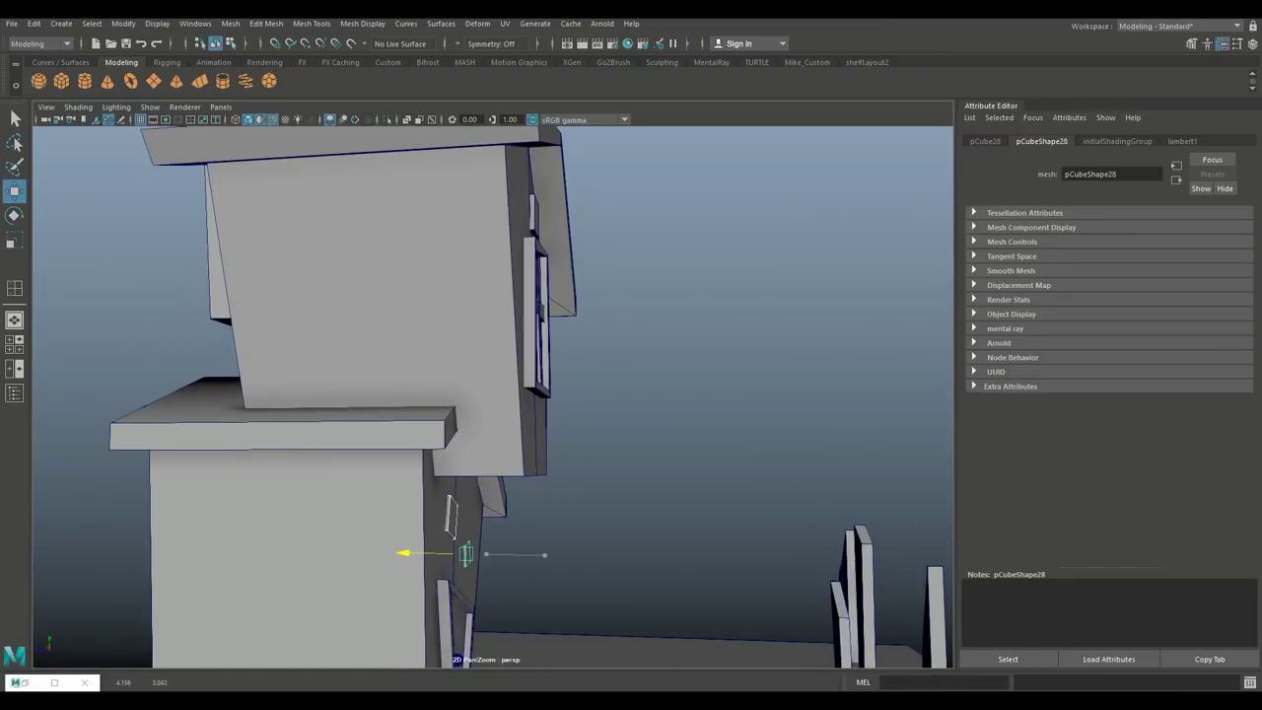
scroll(493, 394, down, 5)
alt+drag(493, 395, 586, 434)
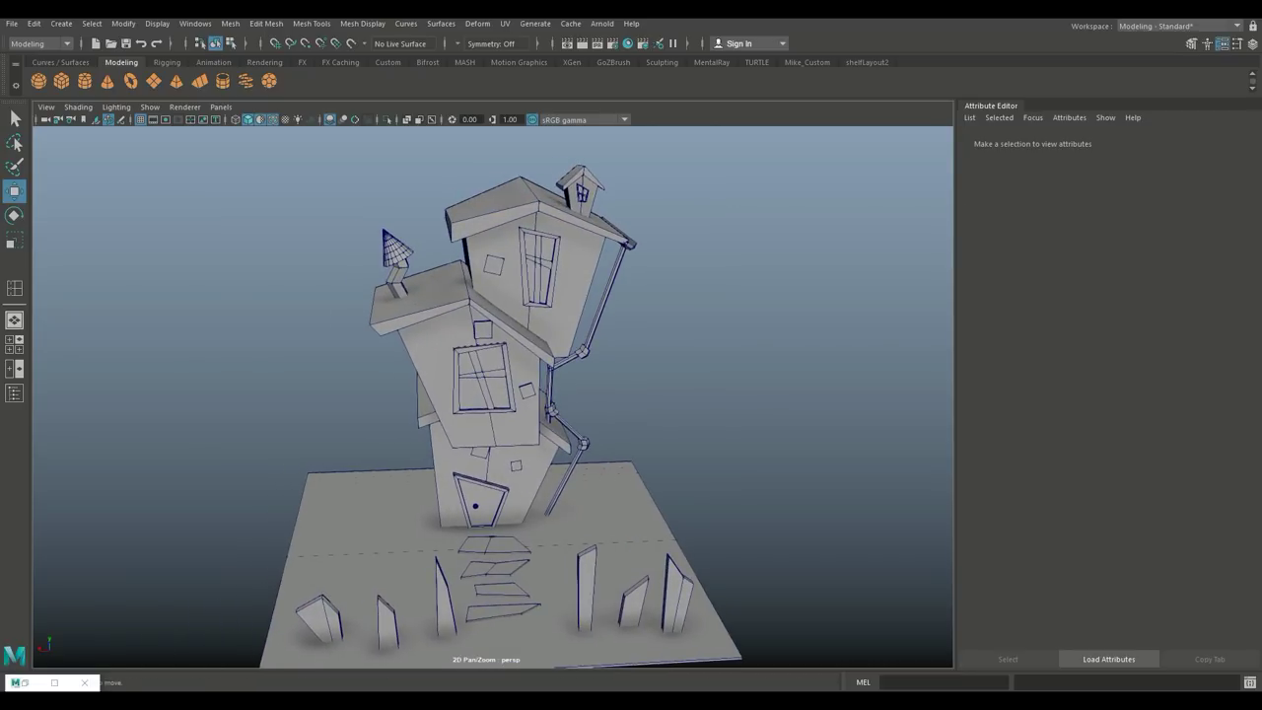
- Nudge the middle-floor patch left, make it thicker and tilt it
click(482, 329)
drag(444, 331, 403, 330)
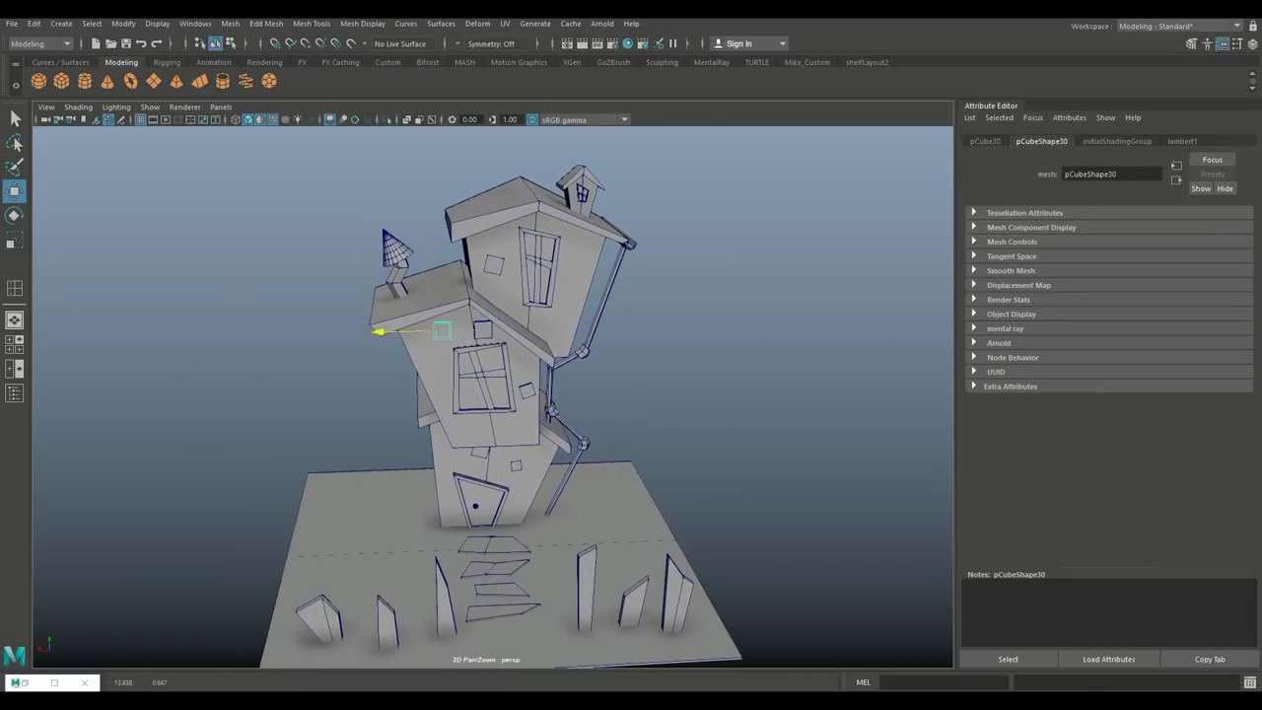
key(f)
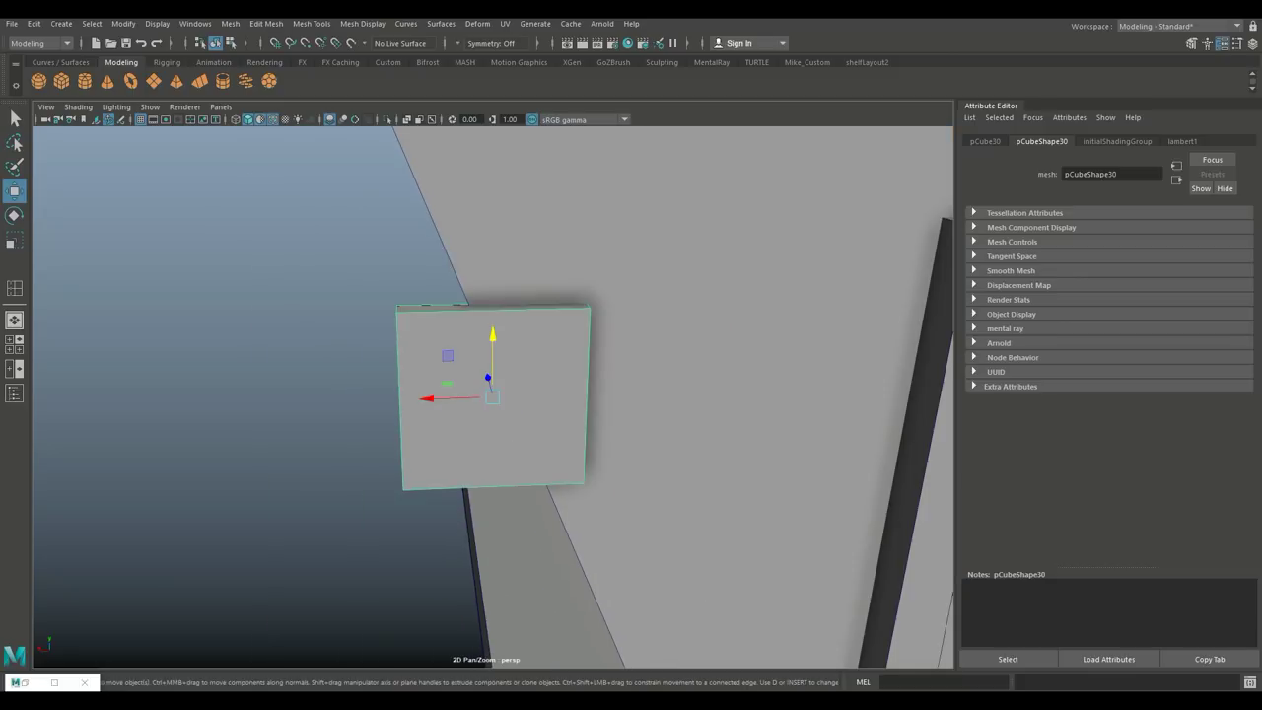
key(r)
alt+drag(493, 444, 670, 444)
drag(434, 395, 119, 395)
alt+drag(670, 443, 433, 394)
key(e)
key(w)
alt+right_drag(434, 394, 375, 394)
alt+drag(375, 395, 394, 395)
alt+right_drag(394, 394, 454, 394)
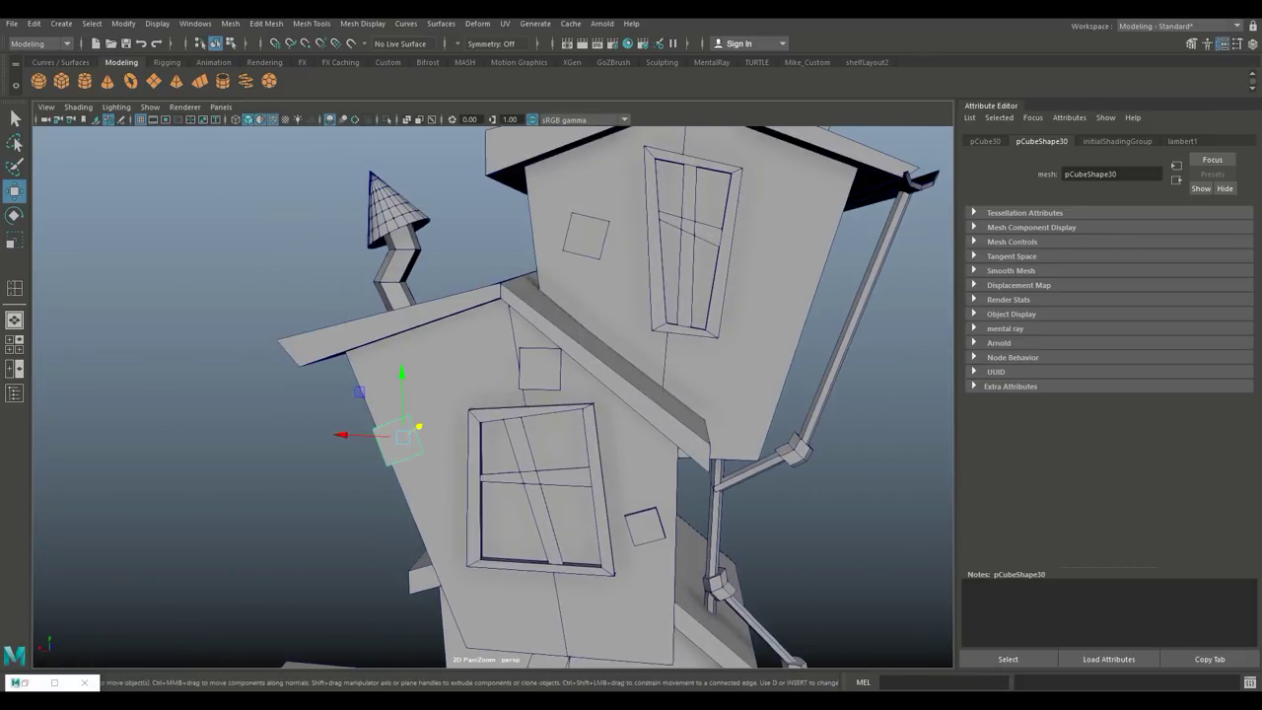
- Place a patch beside the drainpipe, pushed into the wall and tilted at the corner
drag(350, 435, 701, 450)
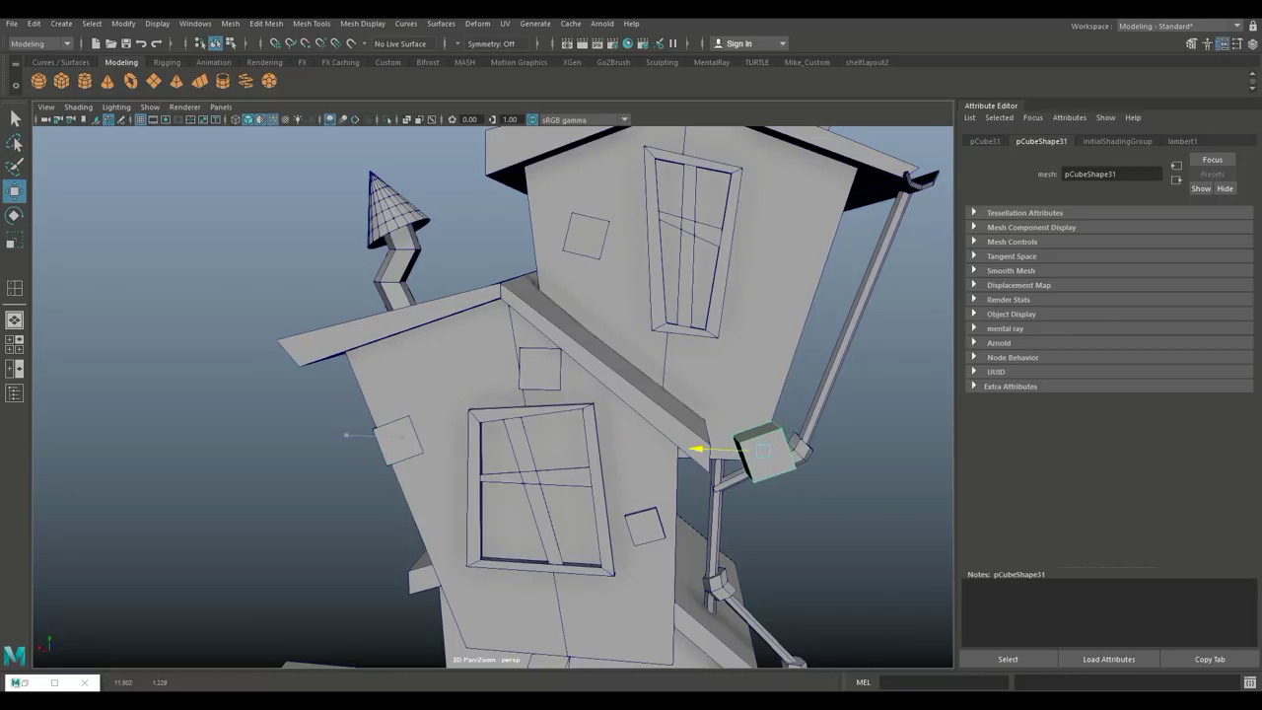
alt+drag(493, 395, 552, 394)
drag(601, 346, 690, 355)
drag(727, 296, 690, 336)
key(e)
drag(389, 440, 419, 438)
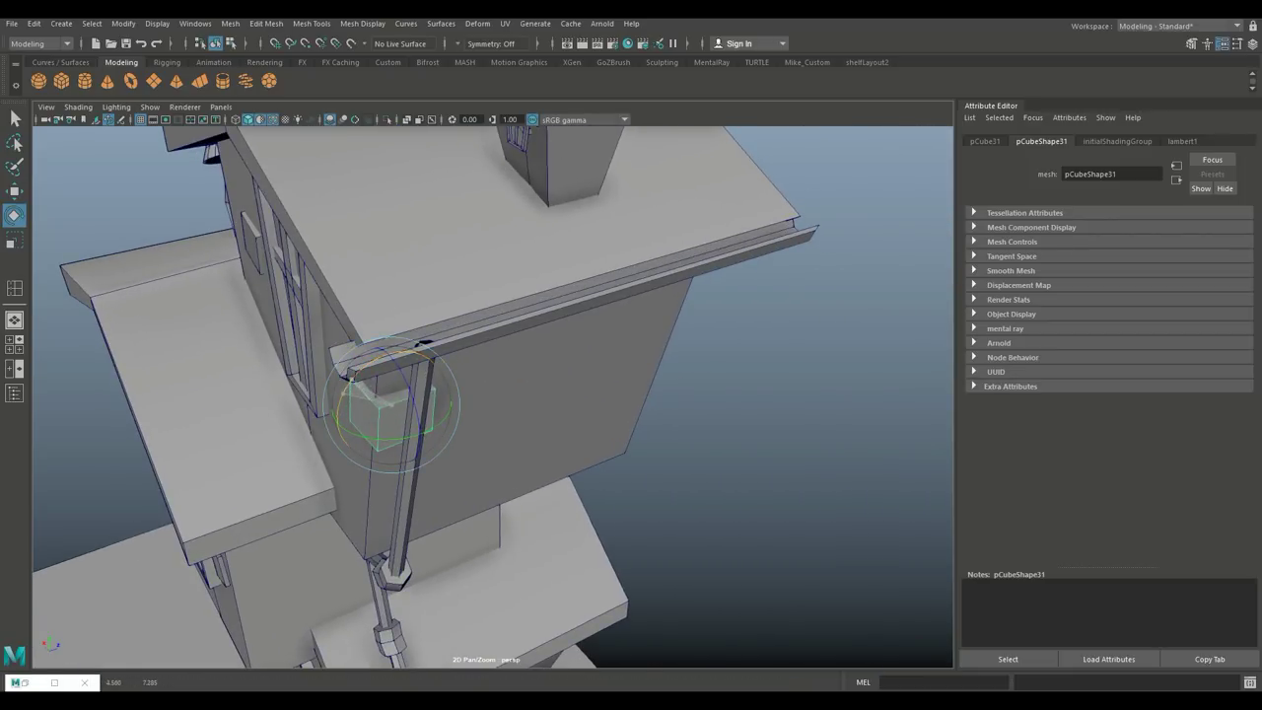
key(a)
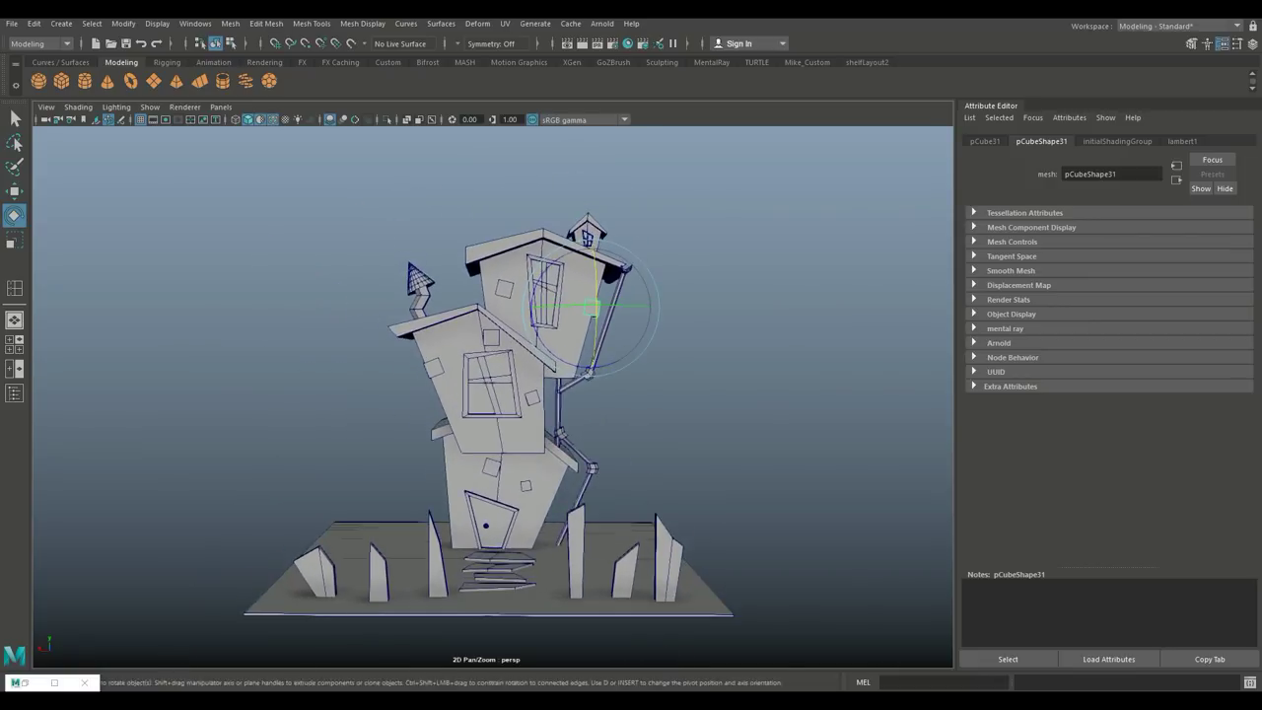
key(w)
- Adjust the patch beside the front door, then deselect and view the house
click(594, 394)
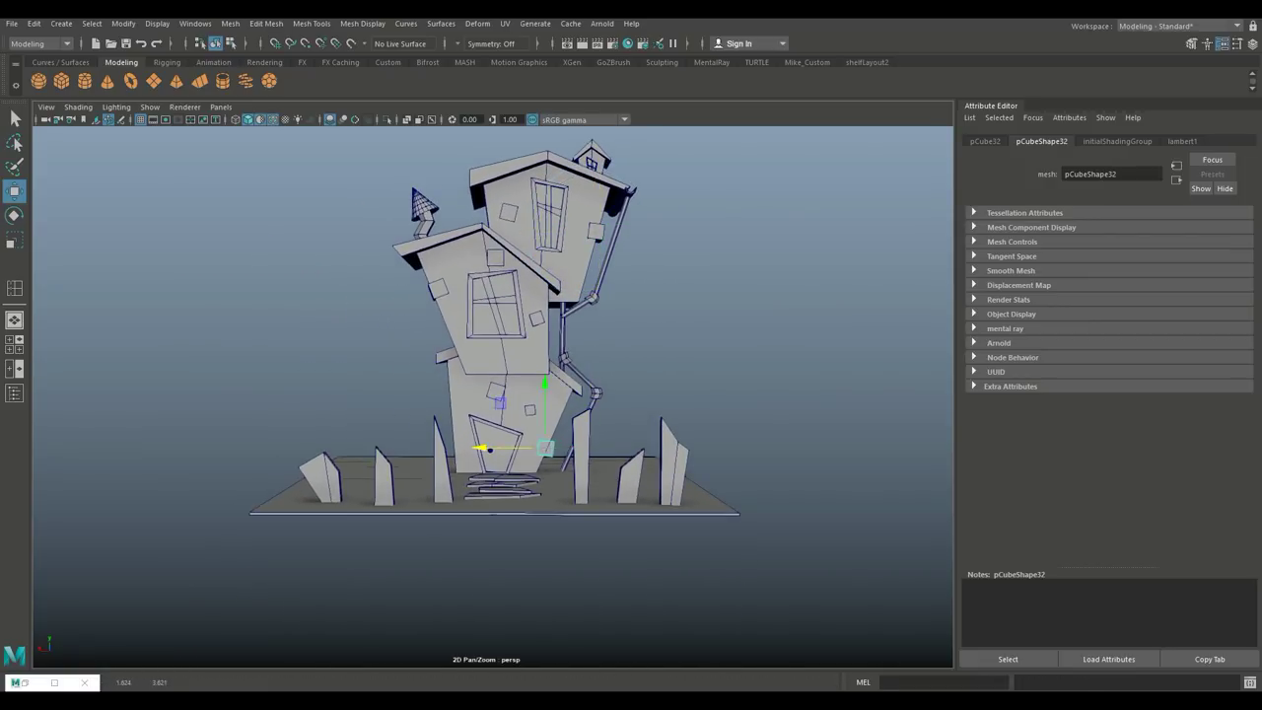
key(e)
key(f)
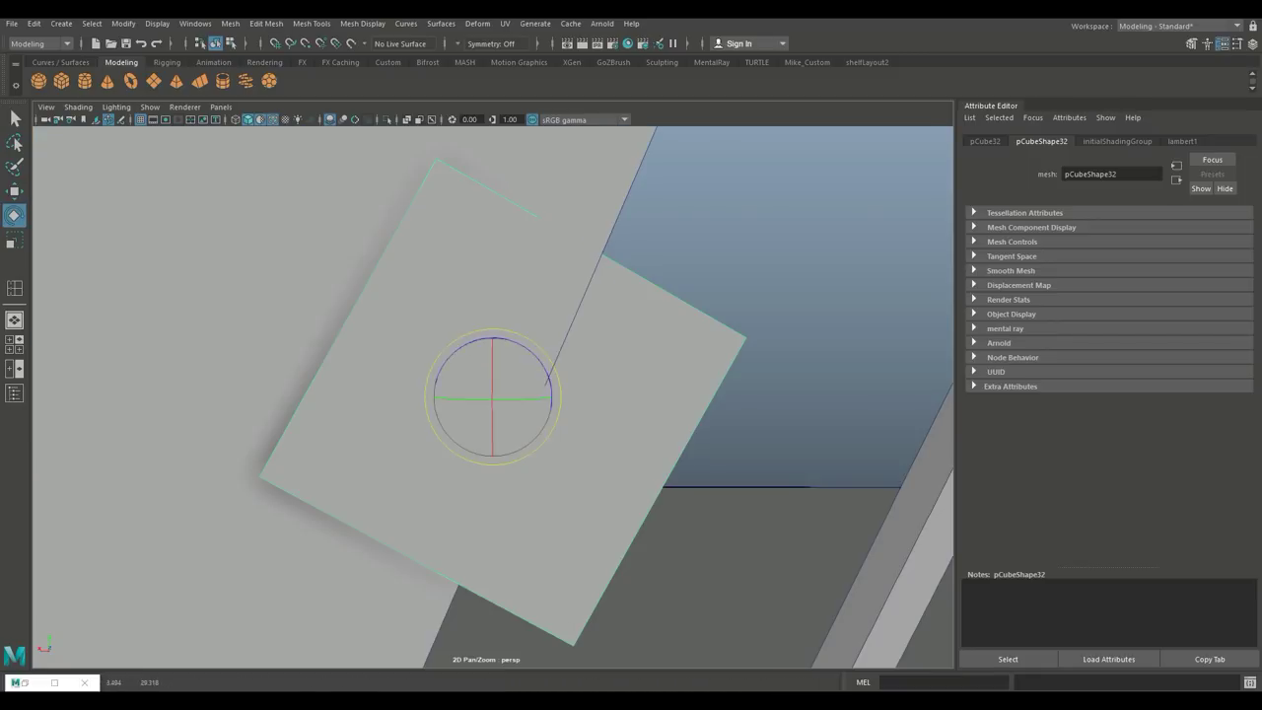
key(w)
alt+drag(493, 394, 591, 375)
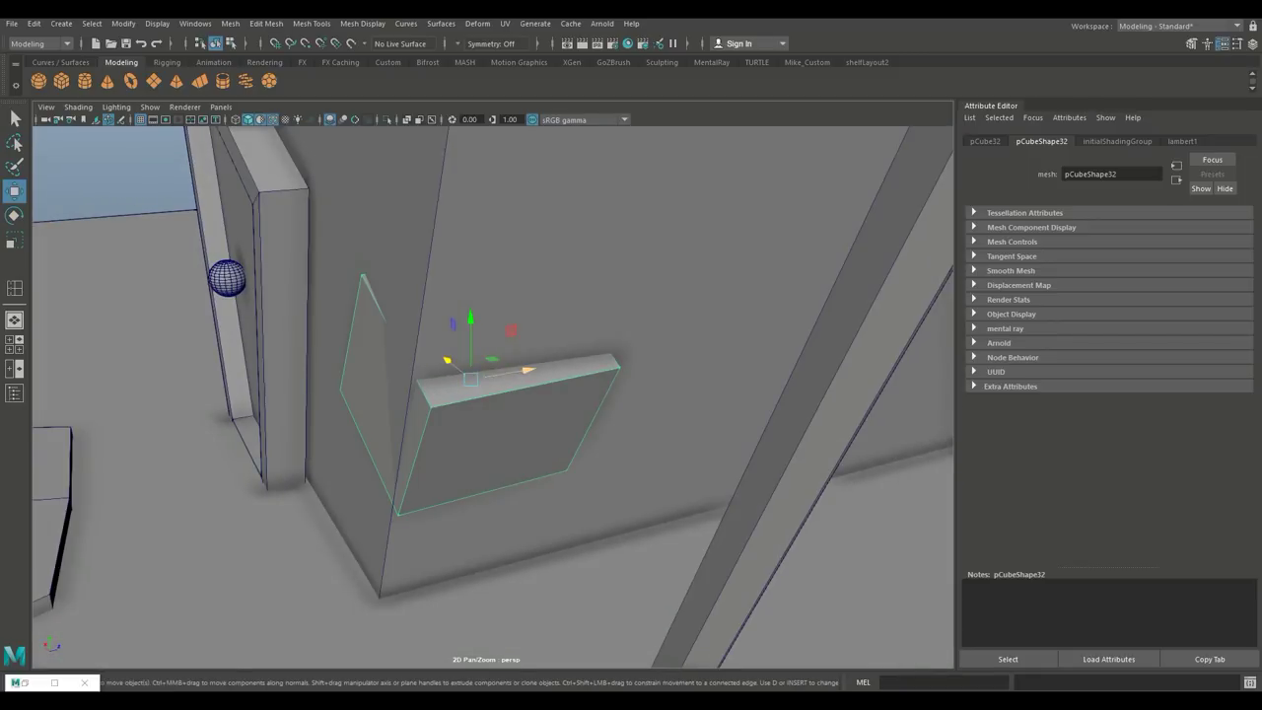
scroll(493, 394, down, 5)
scroll(493, 395, down, 10)
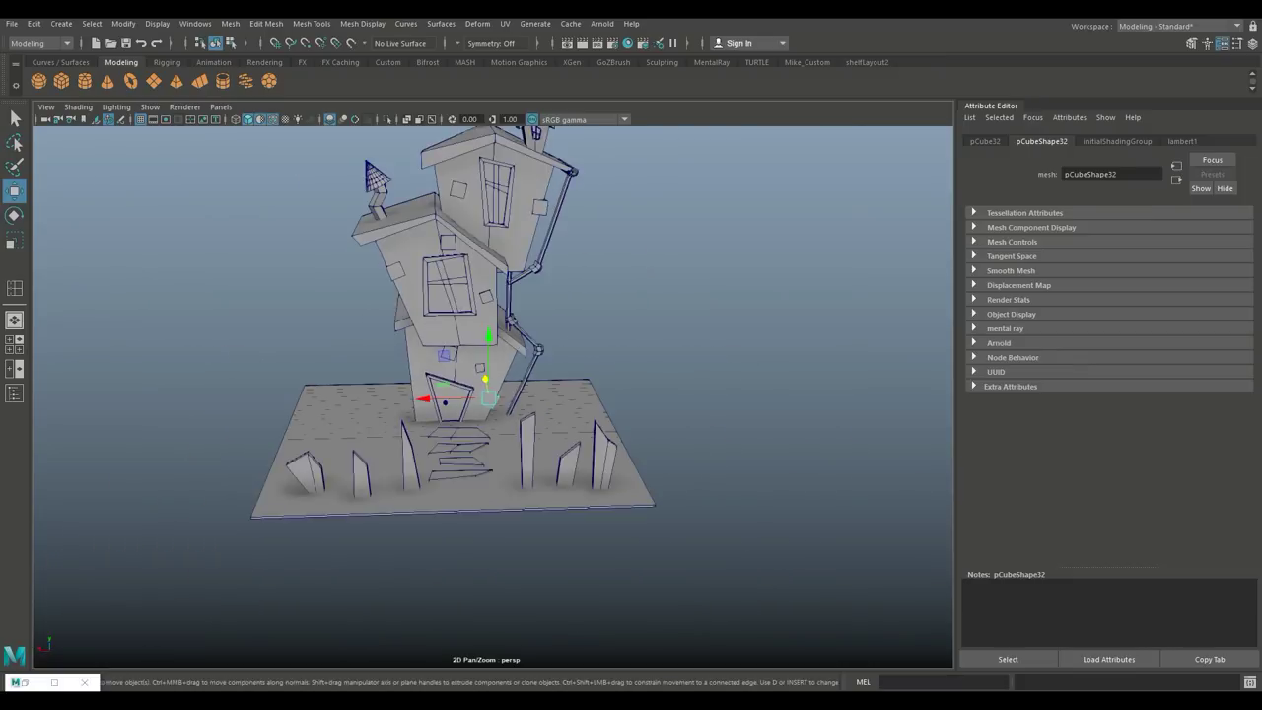
alt+drag(493, 394, 828, 404)
click(848, 405)
scroll(848, 404, up, 6)
scroll(493, 394, down, 3)
scroll(493, 395, down, 2)
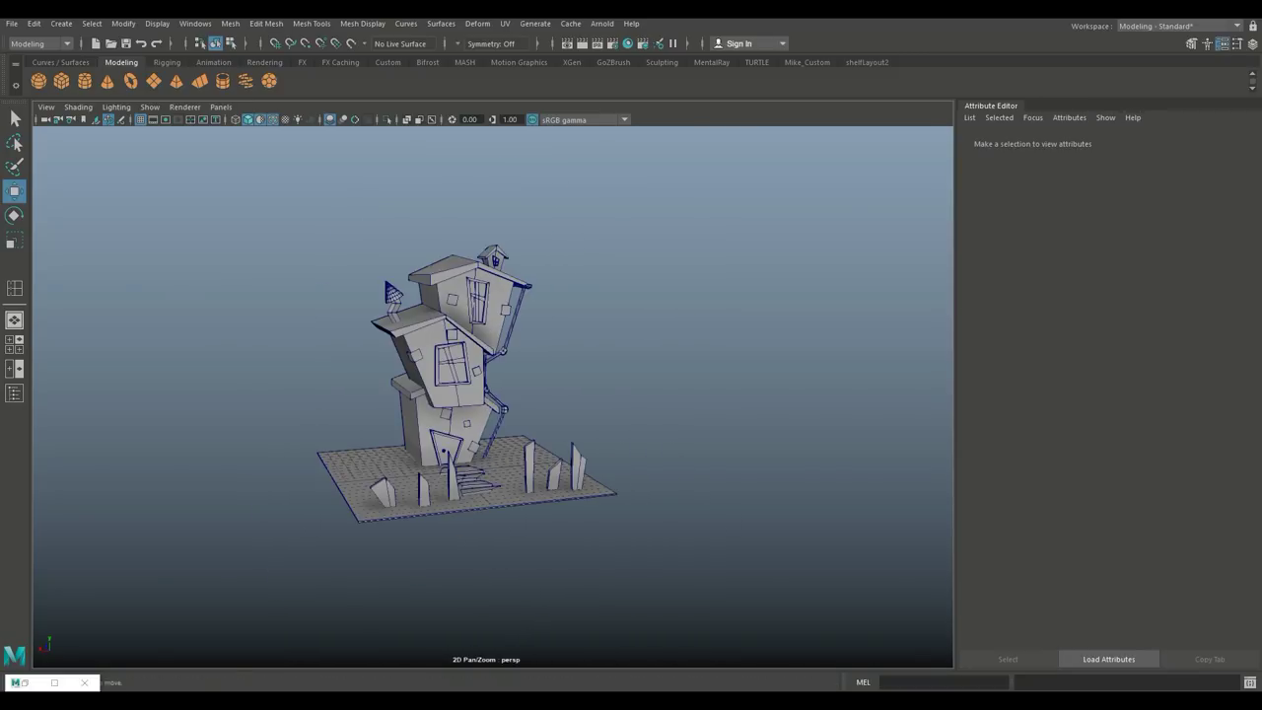
scroll(463, 394, up, 4)
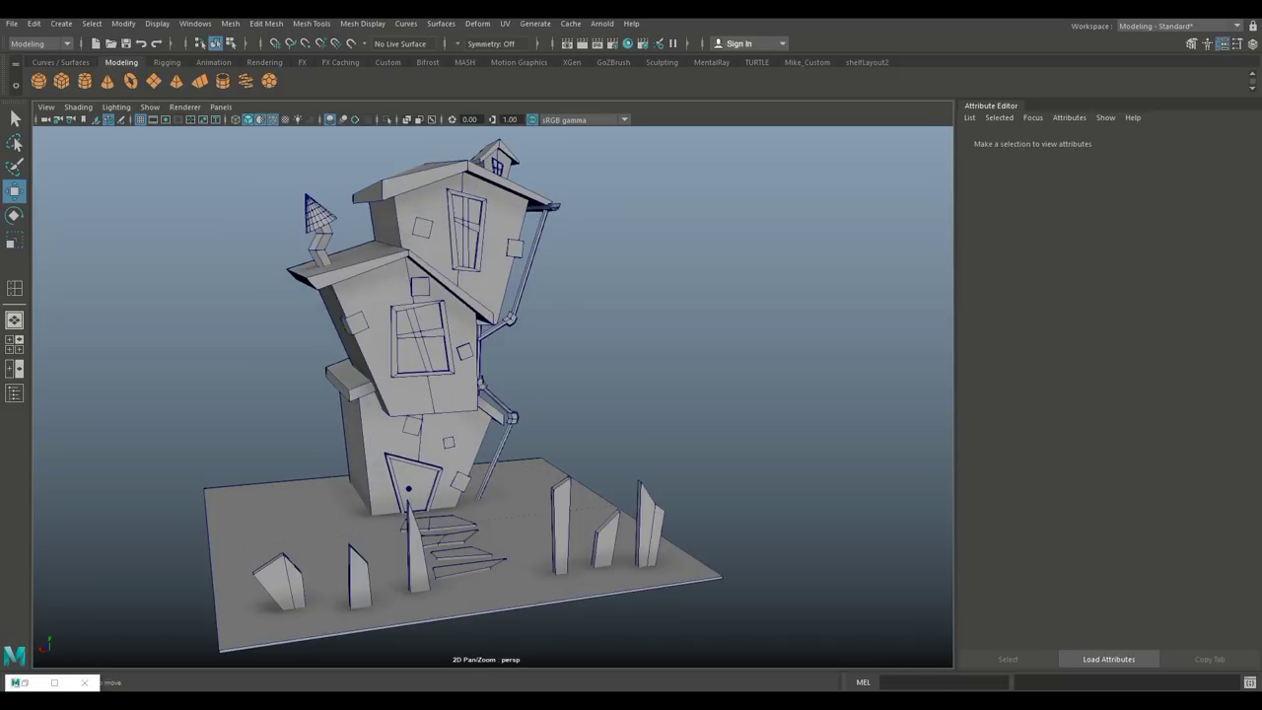
scroll(463, 395, down, 4)
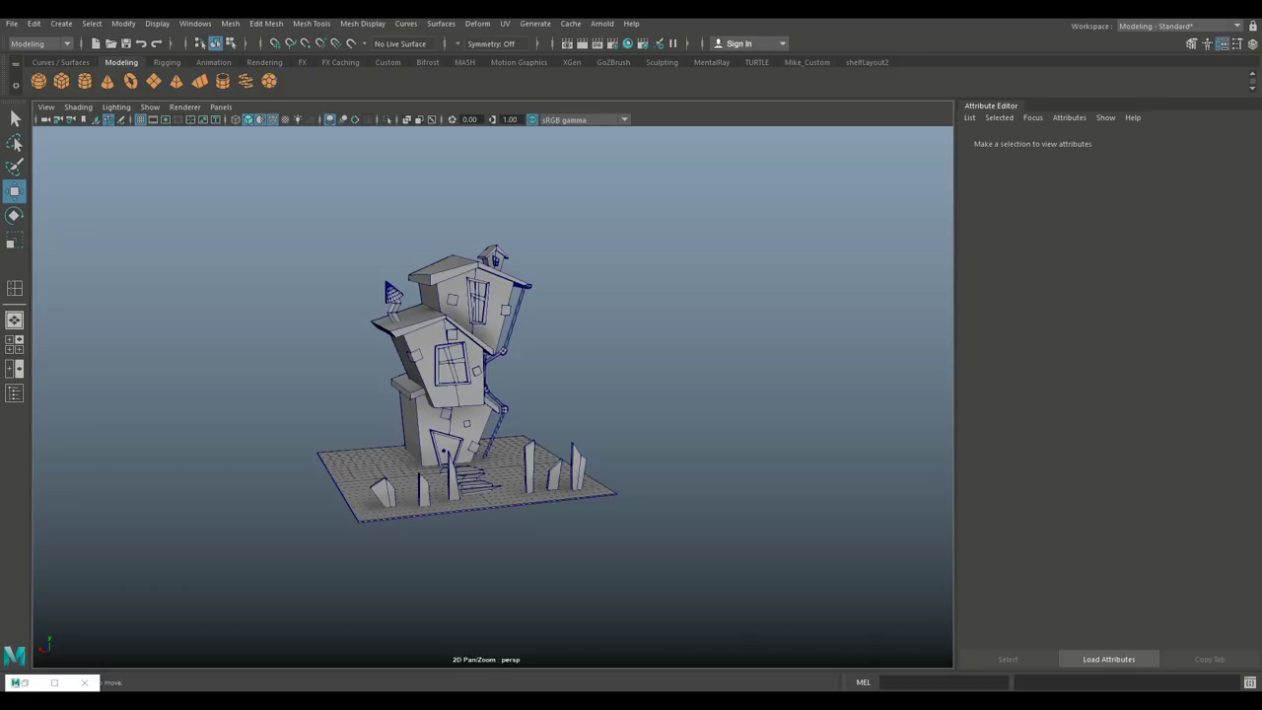